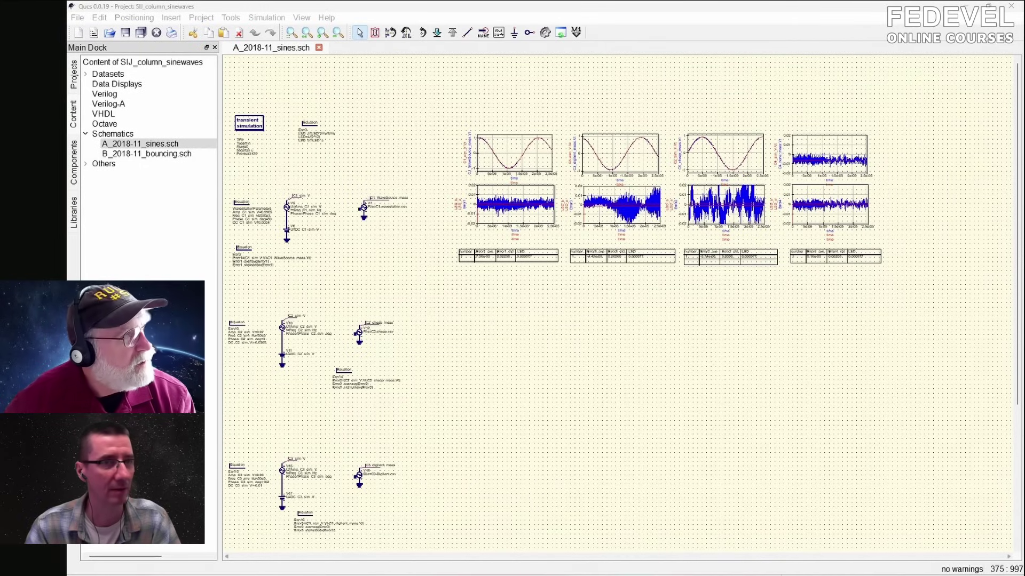
# - Switch to the browser, open the Qucs project site from the search results and look through its home page
pyautogui.moveTo(501, 575); pyautogui.dragTo(501, 144)
pyautogui.doubleClick(501, 144)
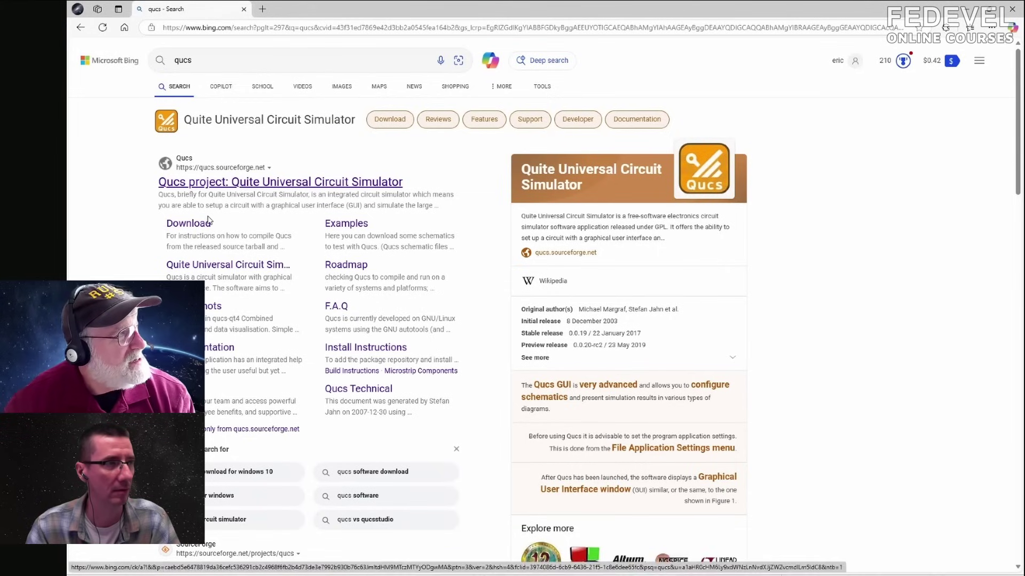
pyautogui.click(257, 185)
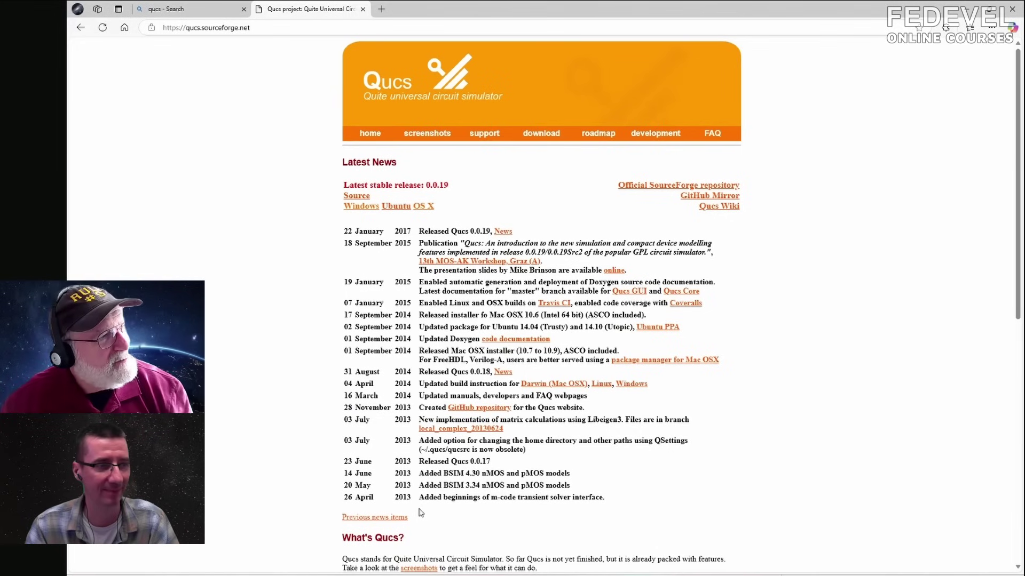
pyautogui.scroll(-2, 386, 485)
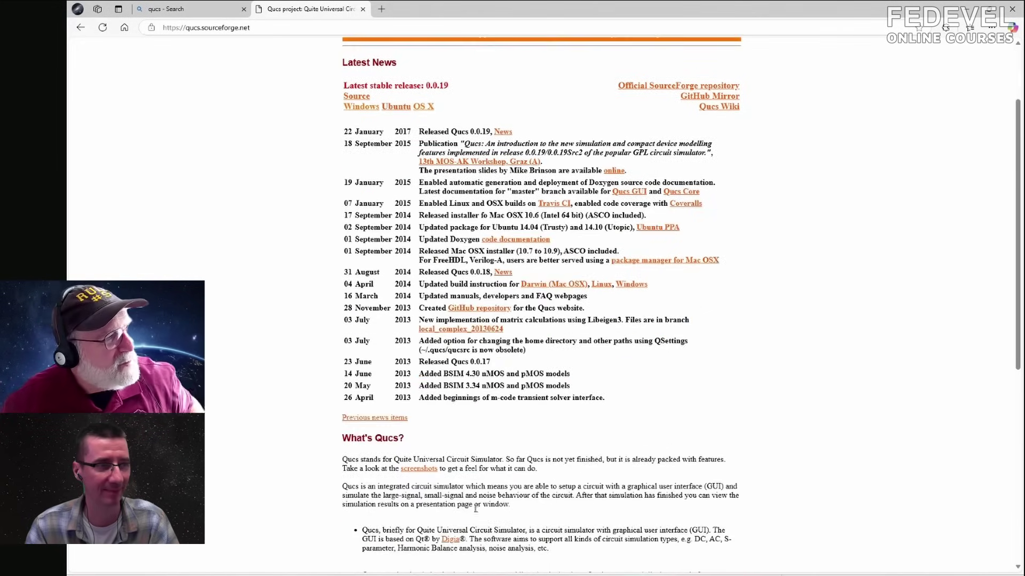
pyautogui.scroll(-4, 478, 507)
pyautogui.scroll(4, 479, 502)
pyautogui.scroll(2, 480, 502)
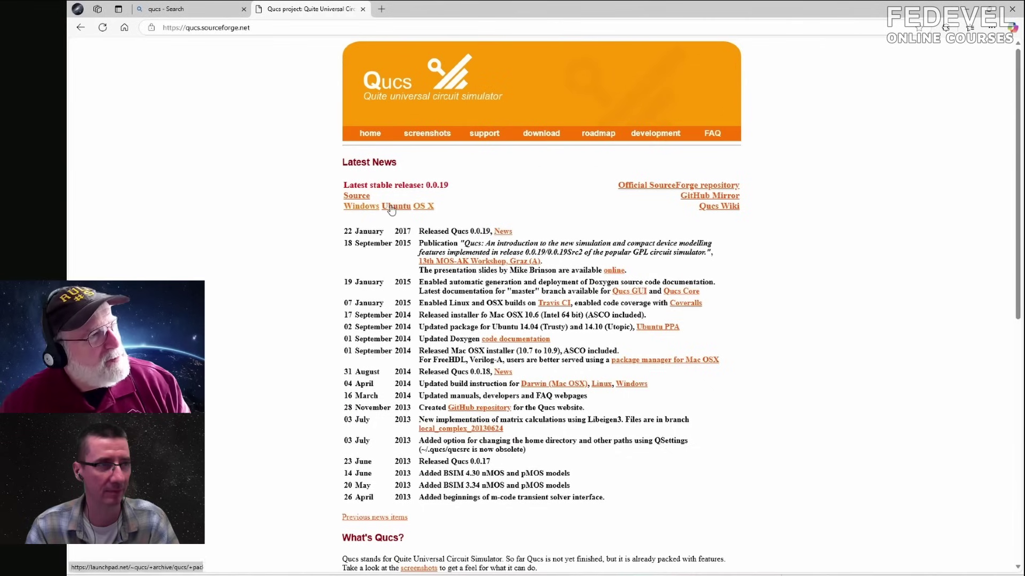
# - Open the Windows binaries listing on SourceForge and view the files of release 0.0.19
pyautogui.click(360, 208)
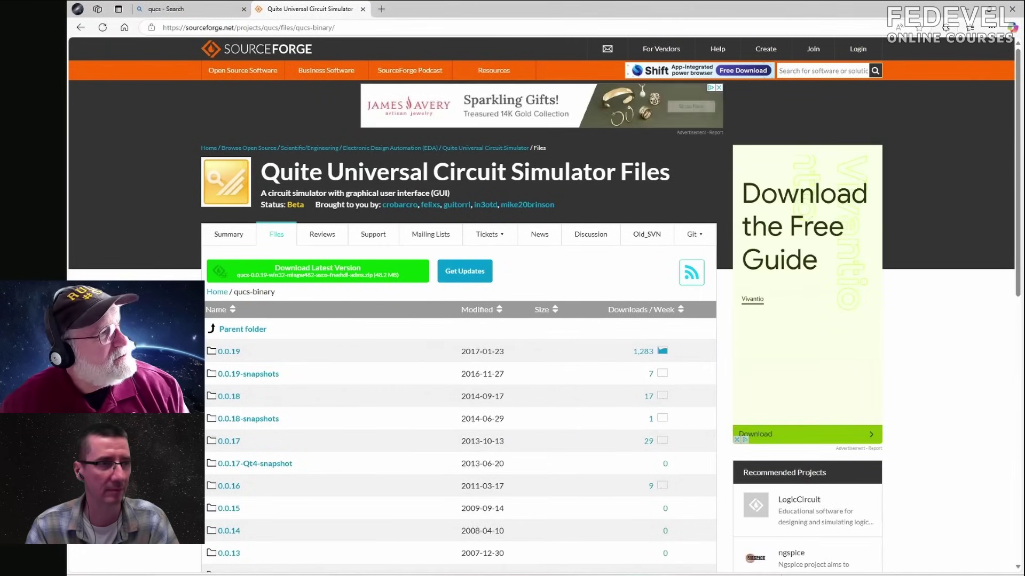
pyautogui.scroll(-2, 213, 224)
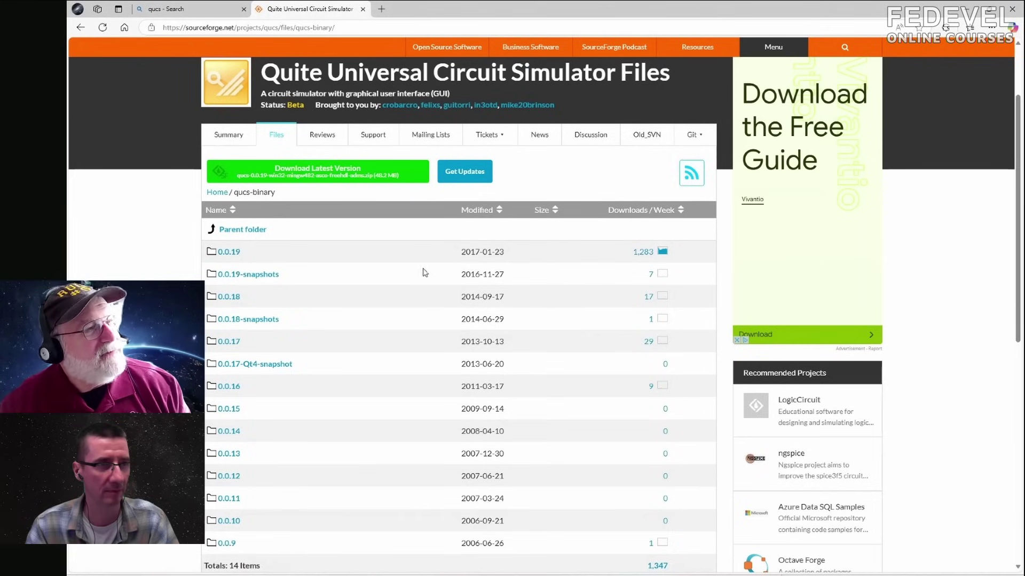
pyautogui.click(229, 251)
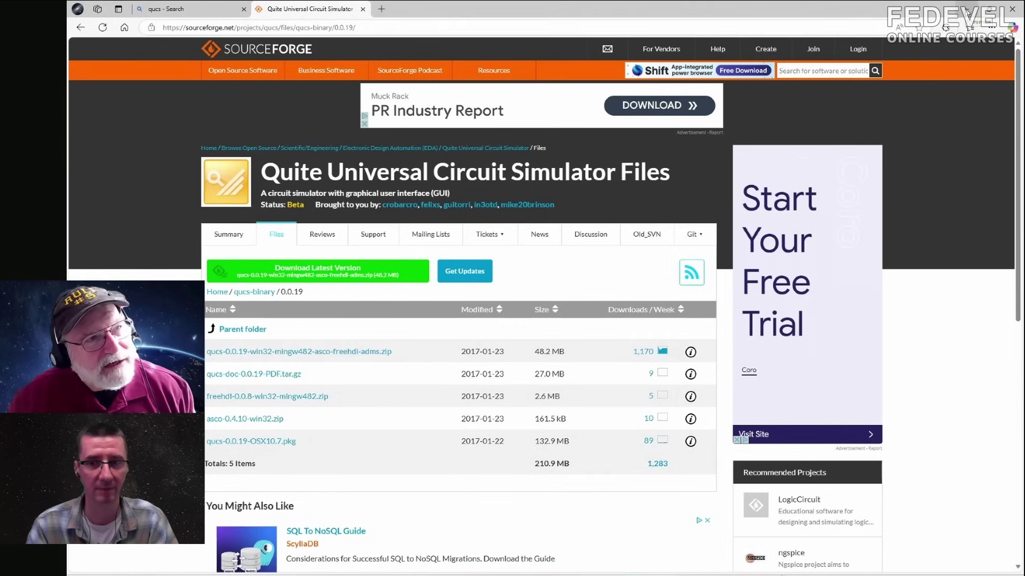
# - Switch back to Qucs and open the test1_prj project
pyautogui.click(988, 9)
pyautogui.click(487, 100)
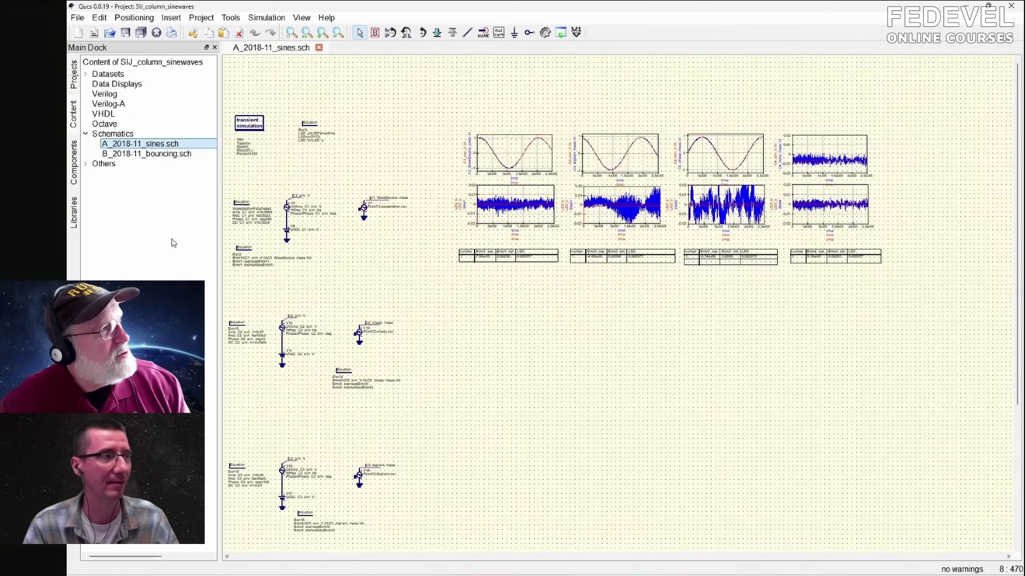
pyautogui.click(74, 77)
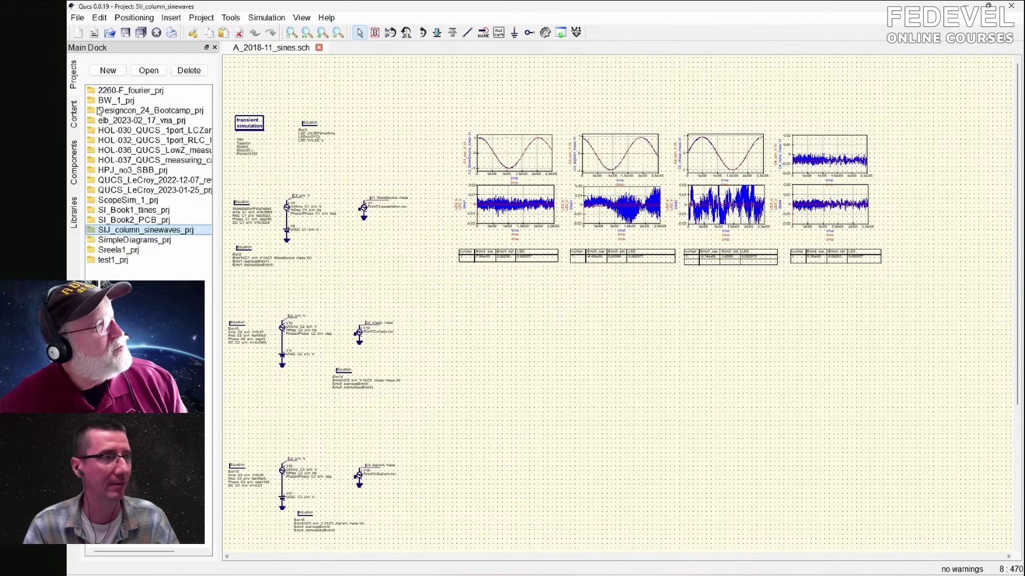
pyautogui.doubleClick(110, 260)
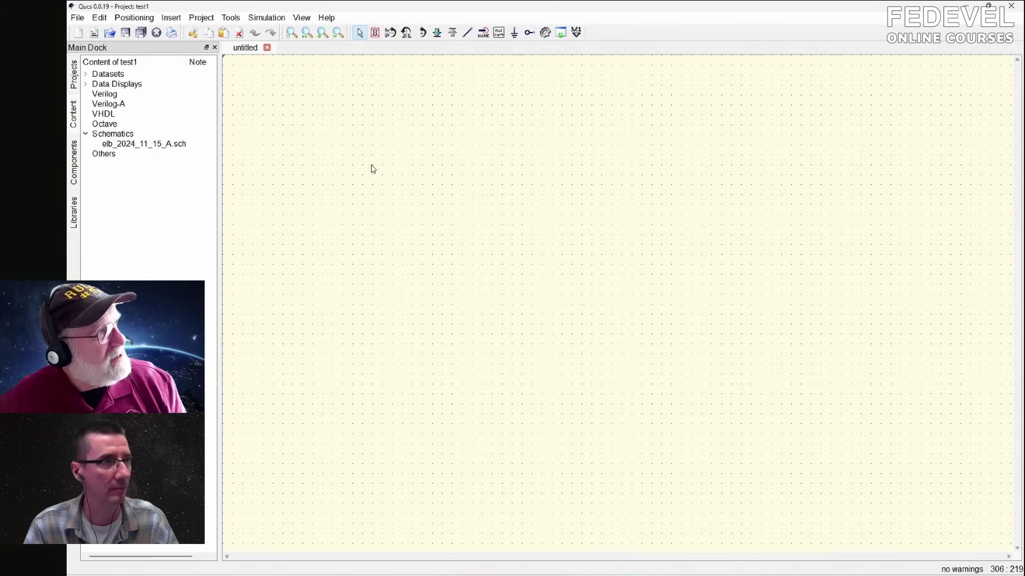
# - Place a US-style resistor, an inductor and a capacitor side by side in a row on the empty schematic
pyautogui.click(74, 162)
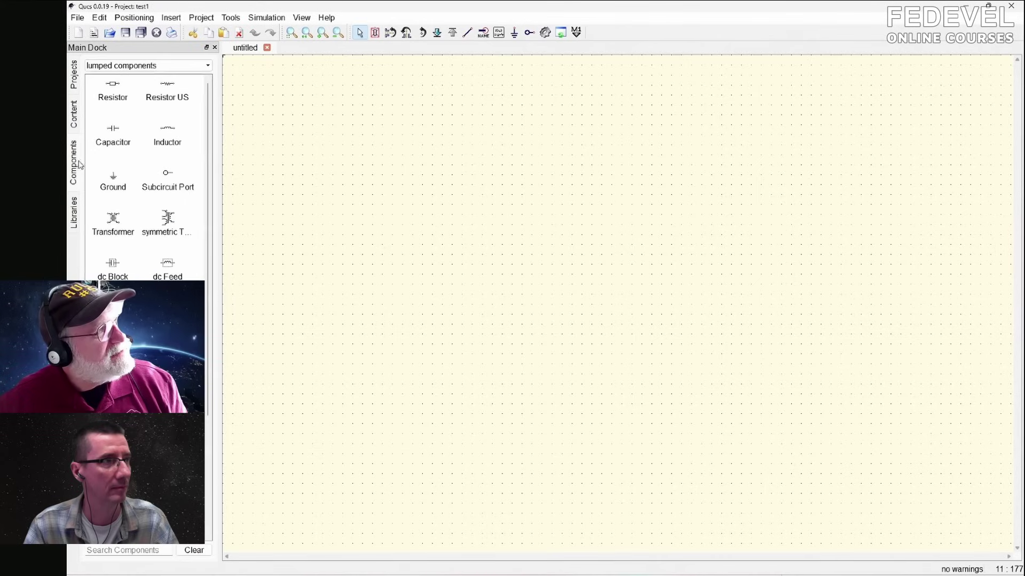
pyautogui.click(170, 91)
pyautogui.click(433, 175)
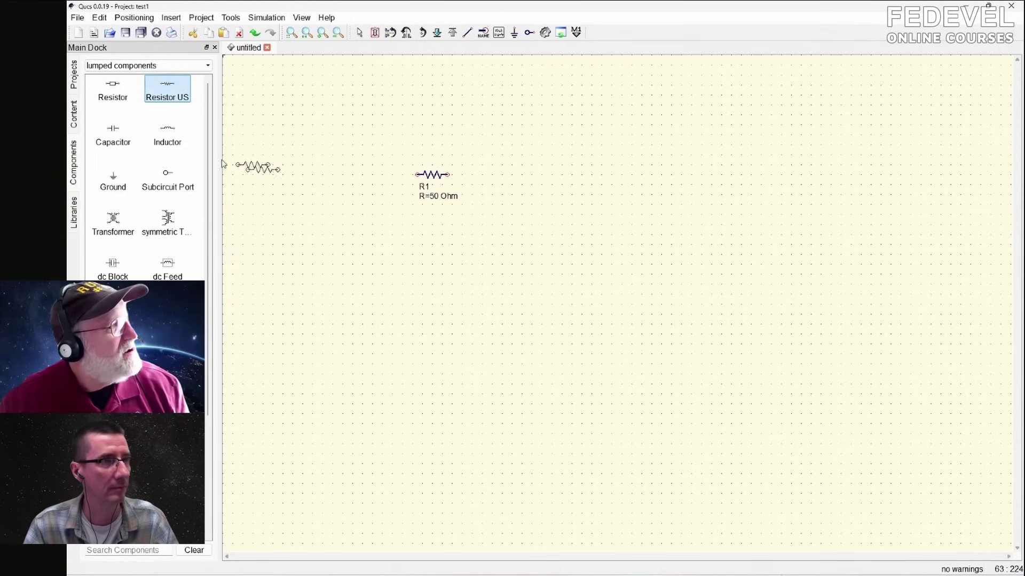
pyautogui.click(167, 135)
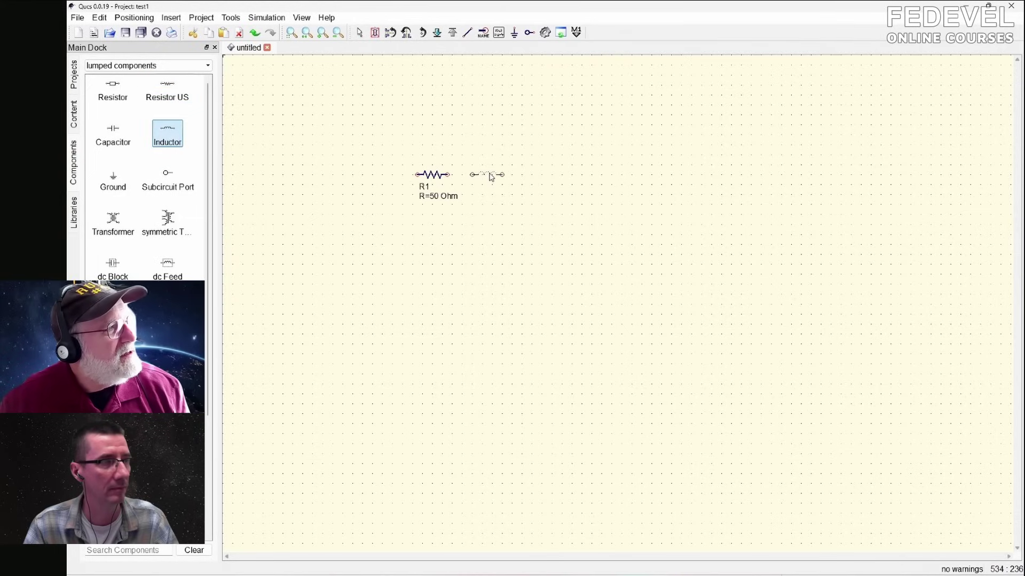
pyautogui.click(487, 176)
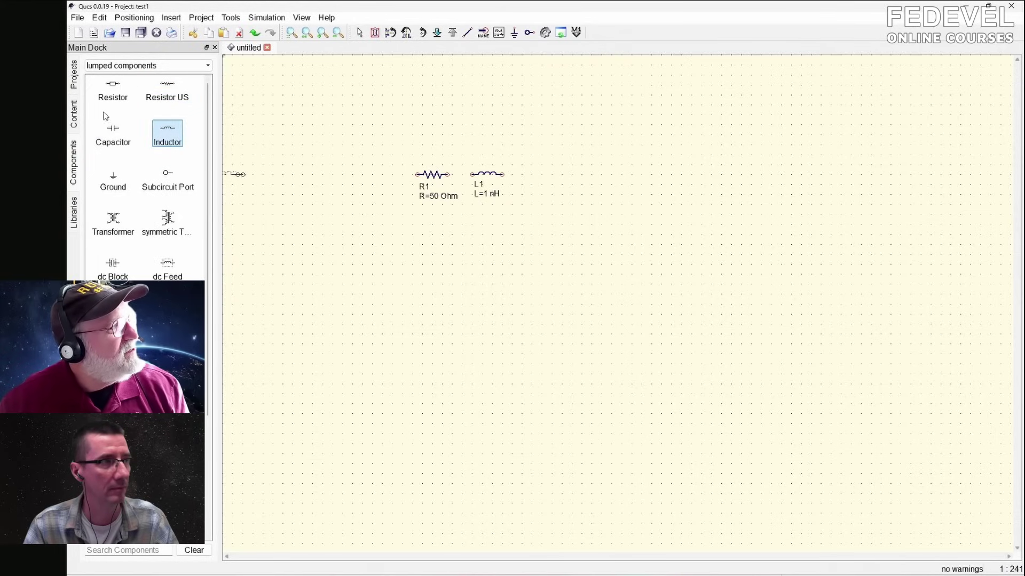
pyautogui.click(109, 130)
pyautogui.click(556, 175)
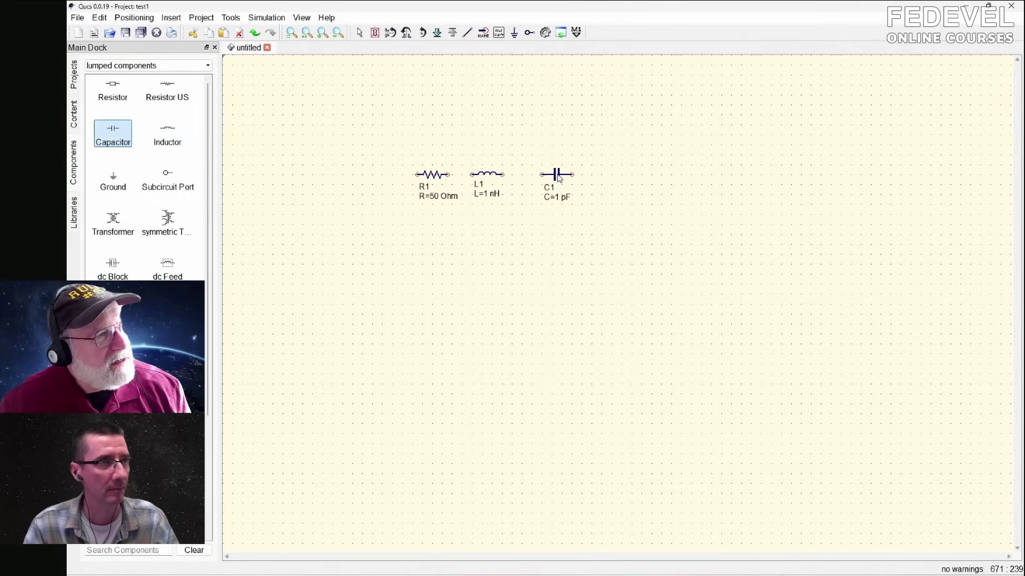
pyautogui.press('Escape')
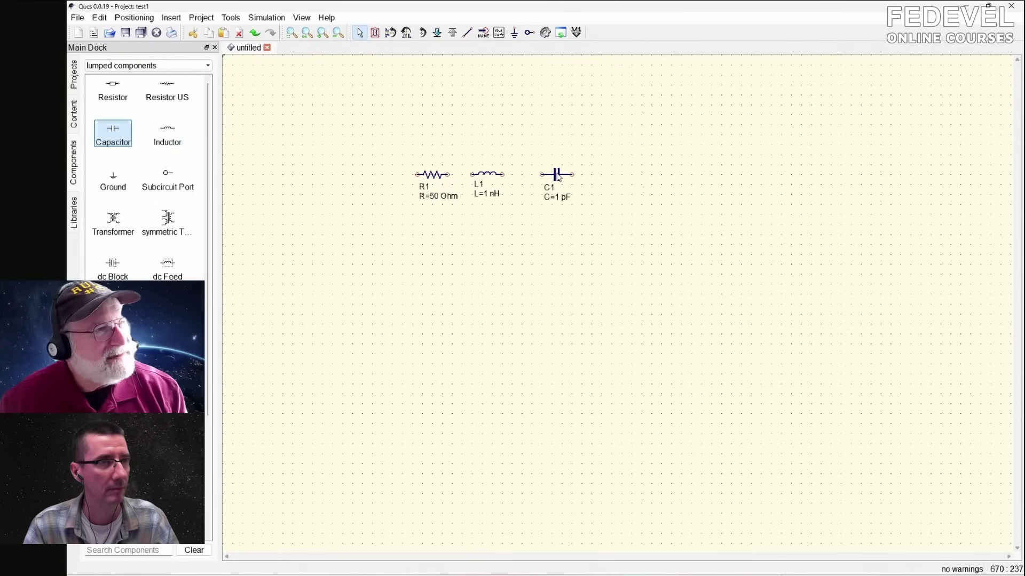
# - Rotate the capacitor to vertical and move it so its upper terminal lines up with the inductor
pyautogui.click(557, 176)
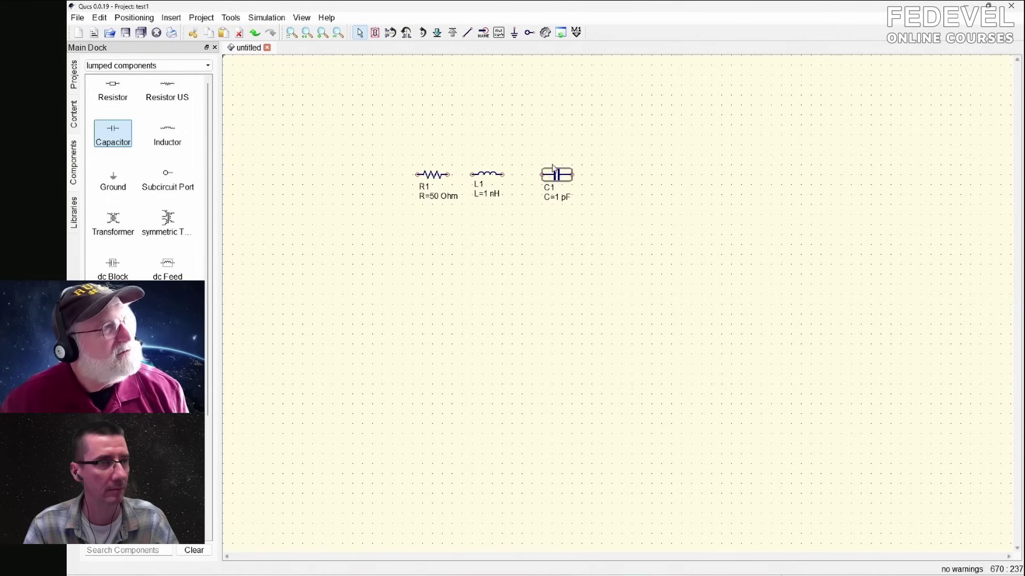
pyautogui.click(423, 33)
pyautogui.moveTo(560, 181); pyautogui.dragTo(556, 196)
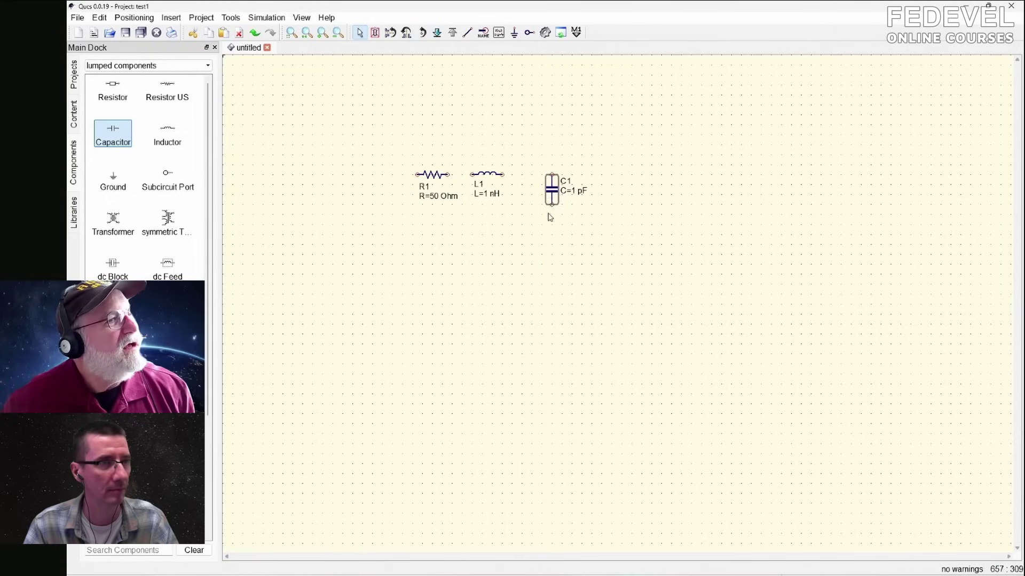
# - Wire the resistor to the inductor and the inductor to the capacitor's upper terminal
pyautogui.click(468, 33)
pyautogui.click(447, 175)
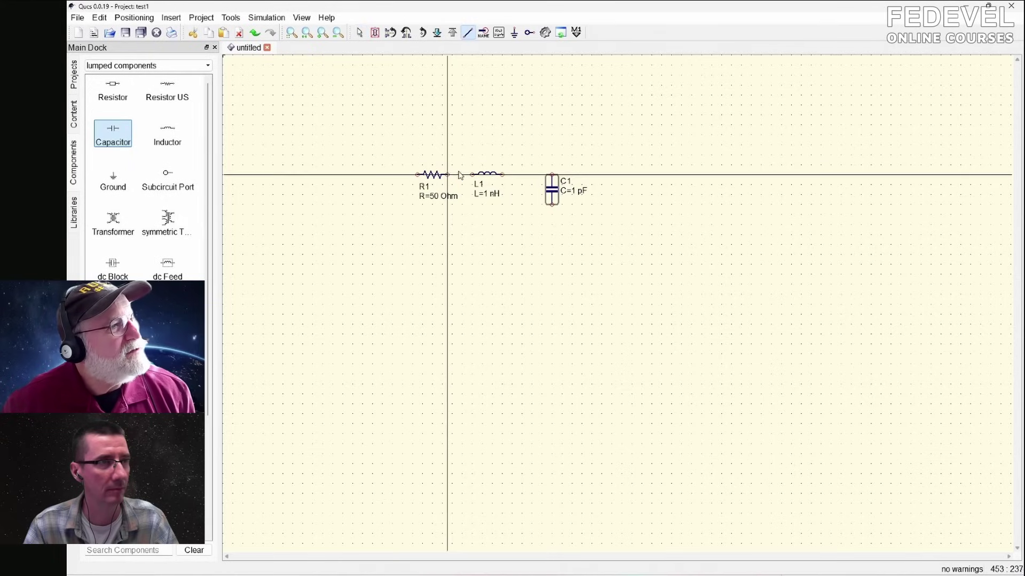
pyautogui.click(472, 175)
pyautogui.click(502, 174)
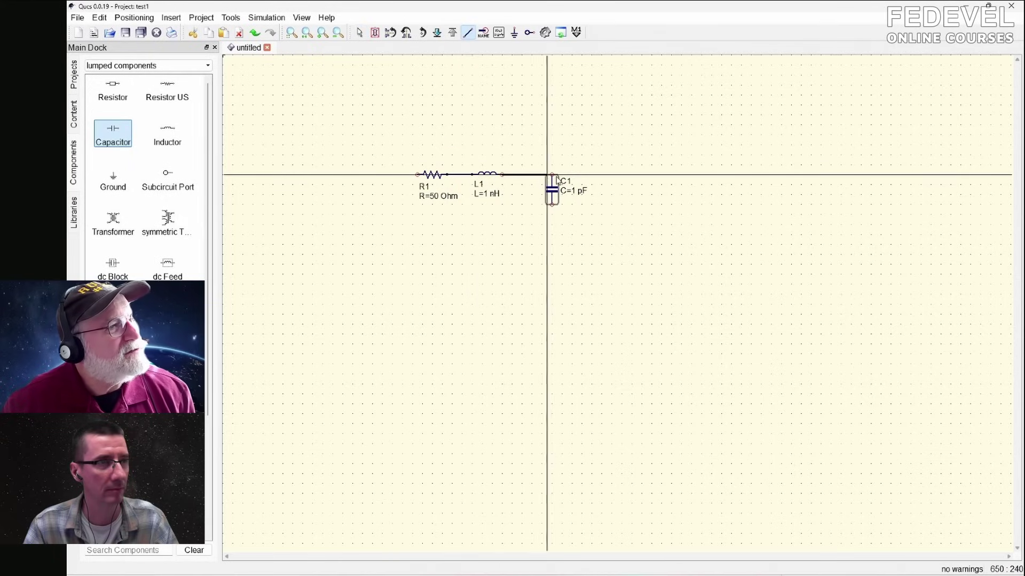
pyautogui.click(552, 175)
pyautogui.press('Escape')
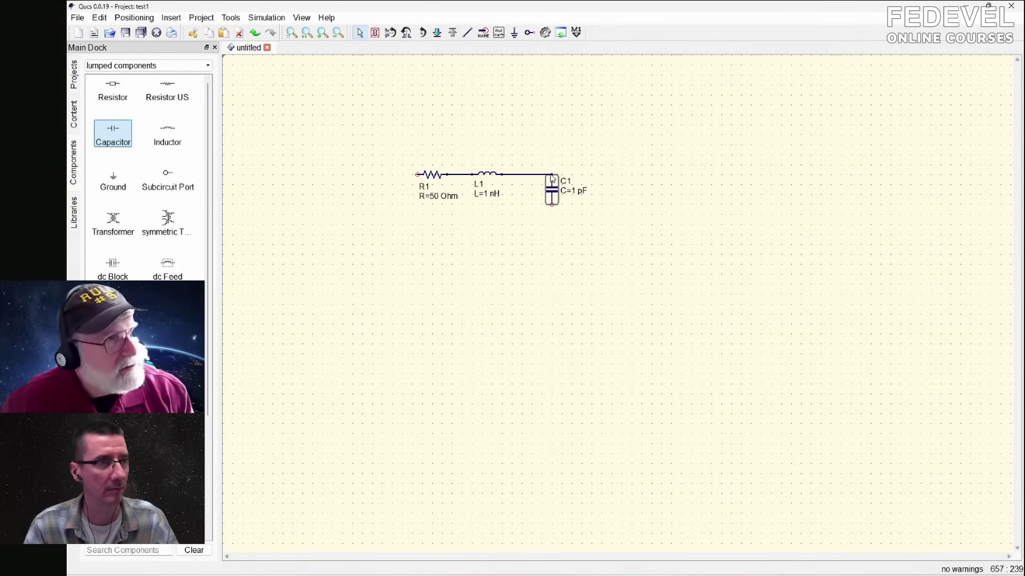
# - Attach a ground symbol to the capacitor's lower terminal and delete the stray ground below the circuit
pyautogui.click(514, 32)
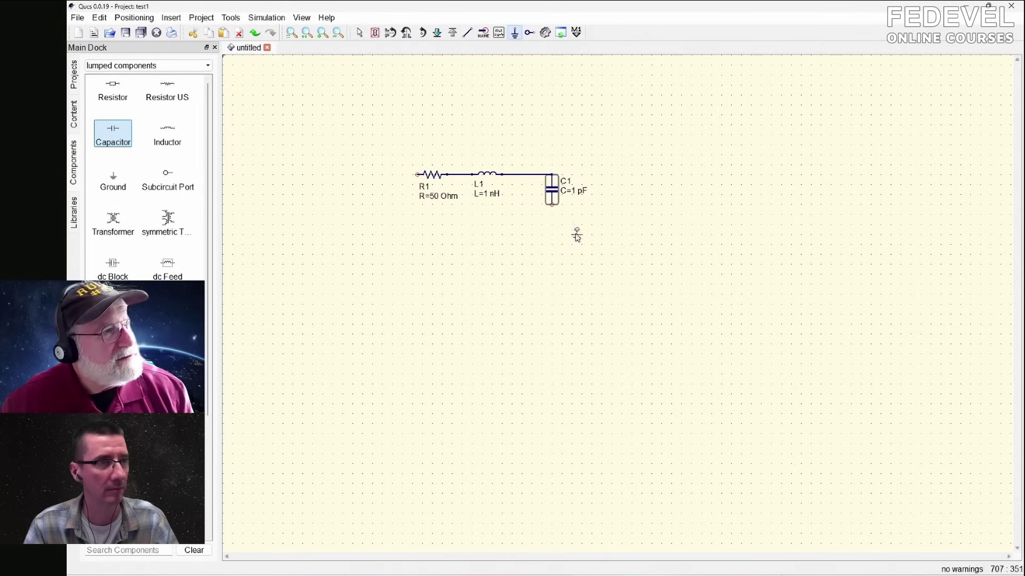
pyautogui.click(552, 209)
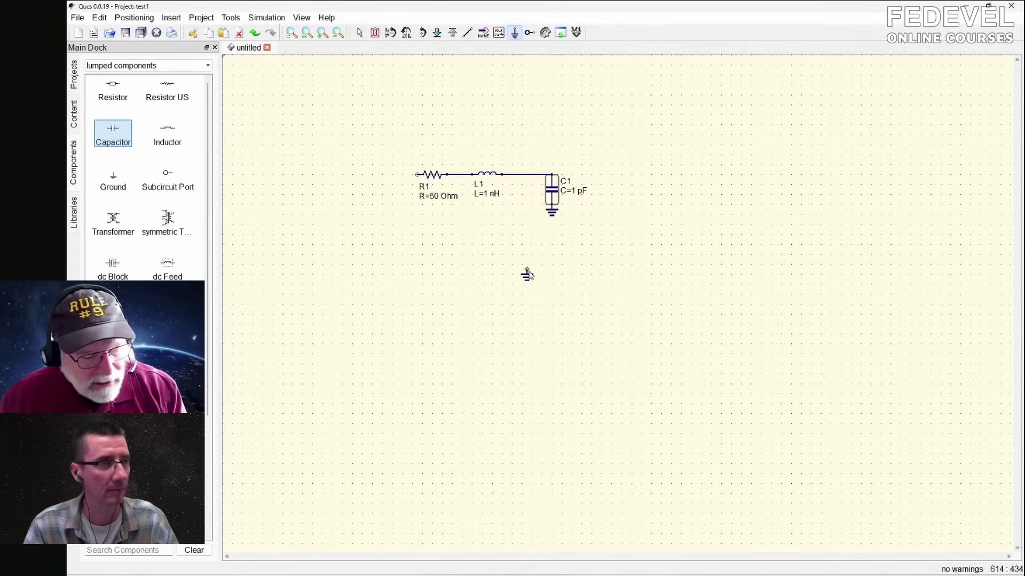
pyautogui.press('Escape')
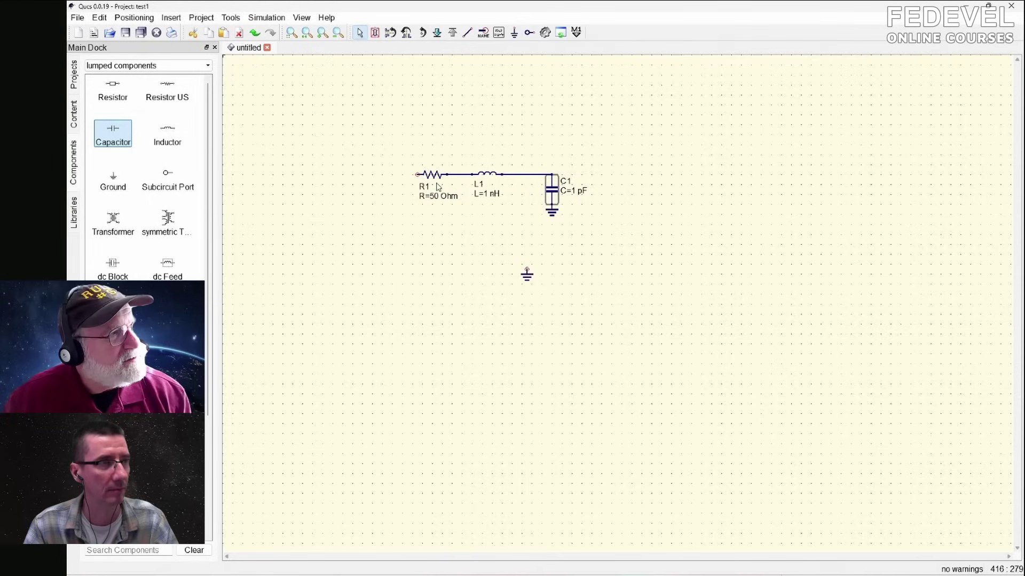
pyautogui.click(528, 275)
pyautogui.press('Delete')
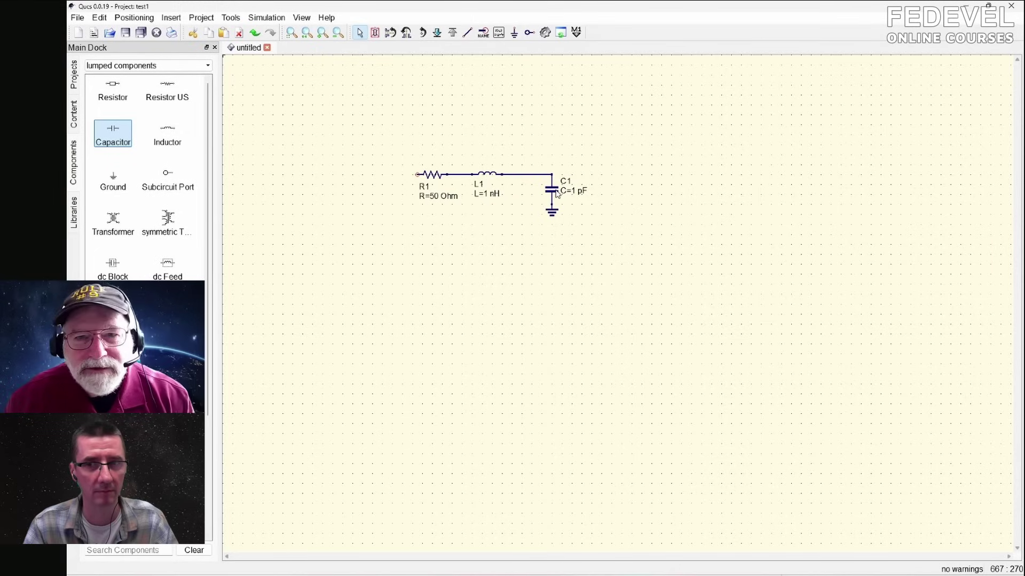
# - Set the capacitance of C1 to 1 nF and the resistance of R1 to 0.1 Ohm
pyautogui.doubleClick(555, 192)
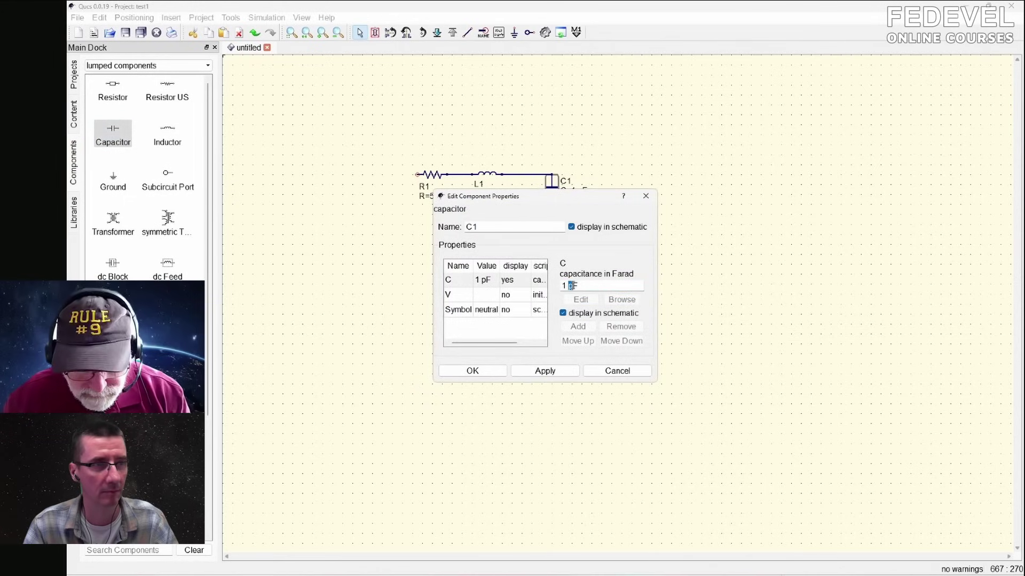
pyautogui.click(472, 370)
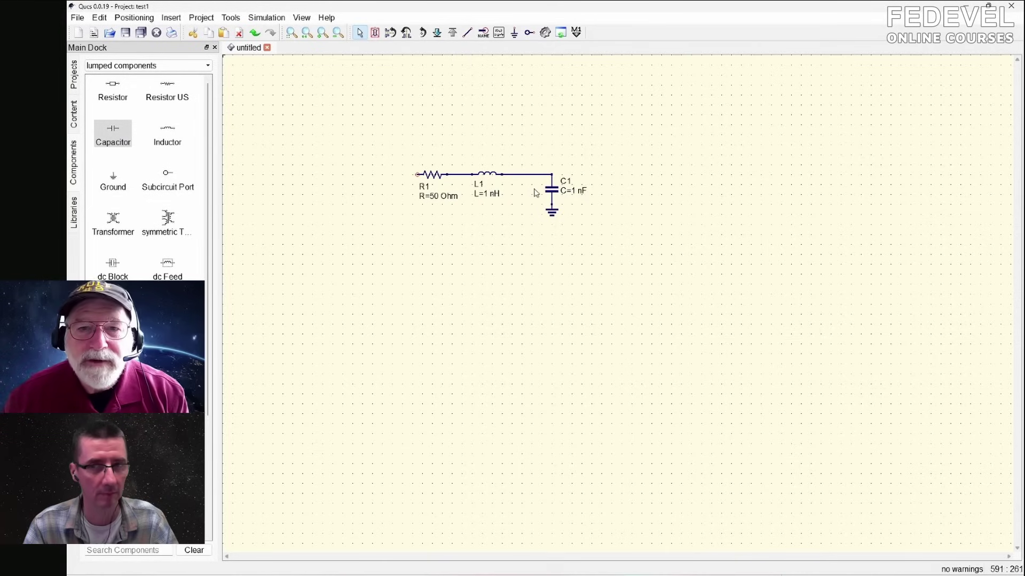
pyautogui.doubleClick(438, 178)
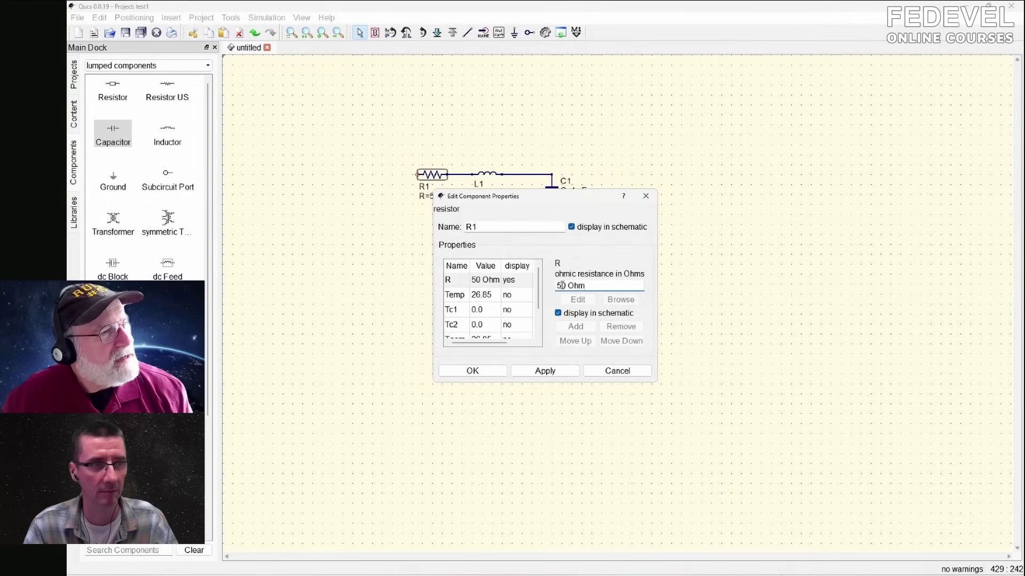
pyautogui.write('0.1')
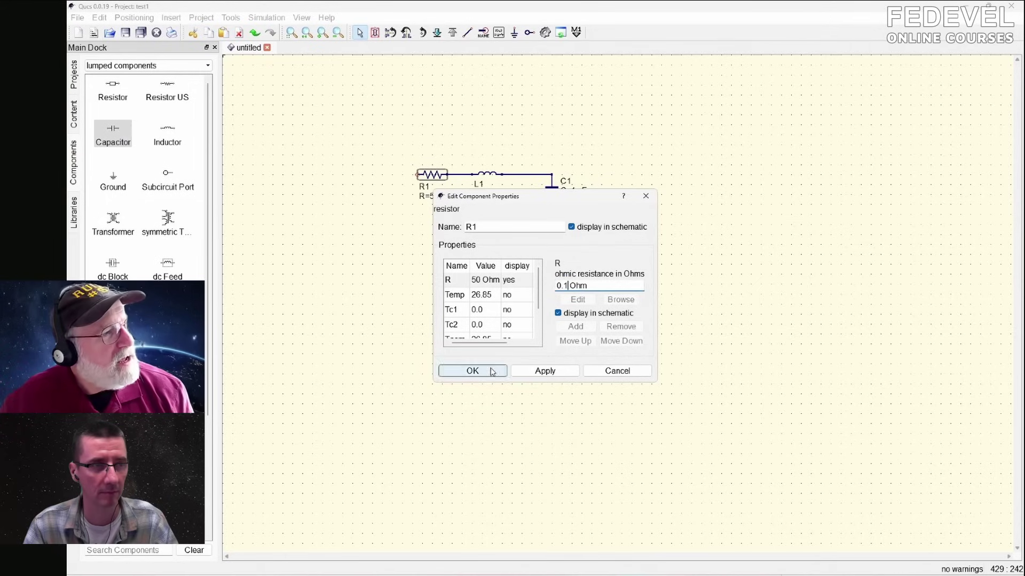
pyautogui.click(473, 369)
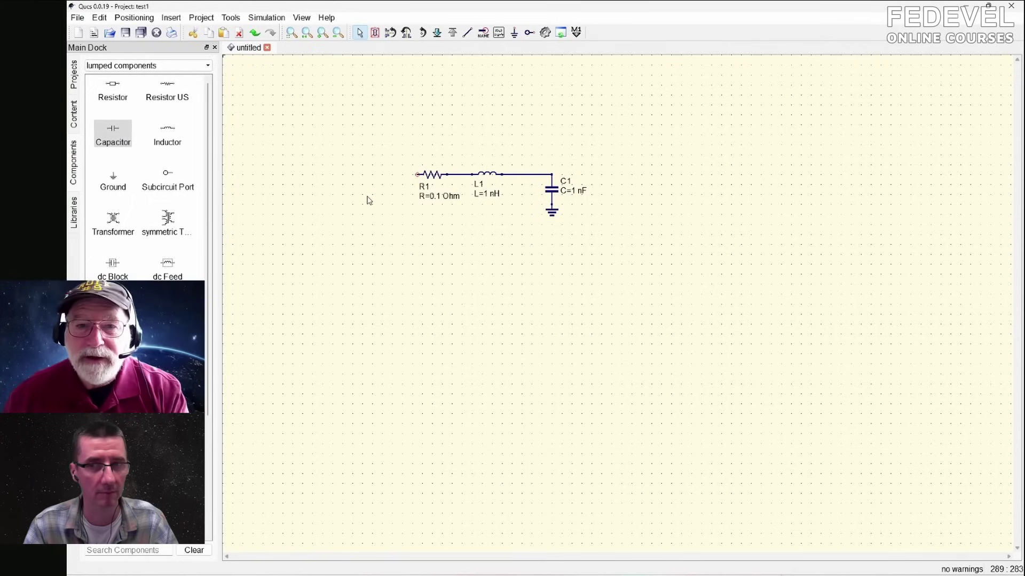
# - Place a Voltage Pulse source to the left of the resistor, with its positive terminal level with the resistor
pyautogui.click(133, 65)
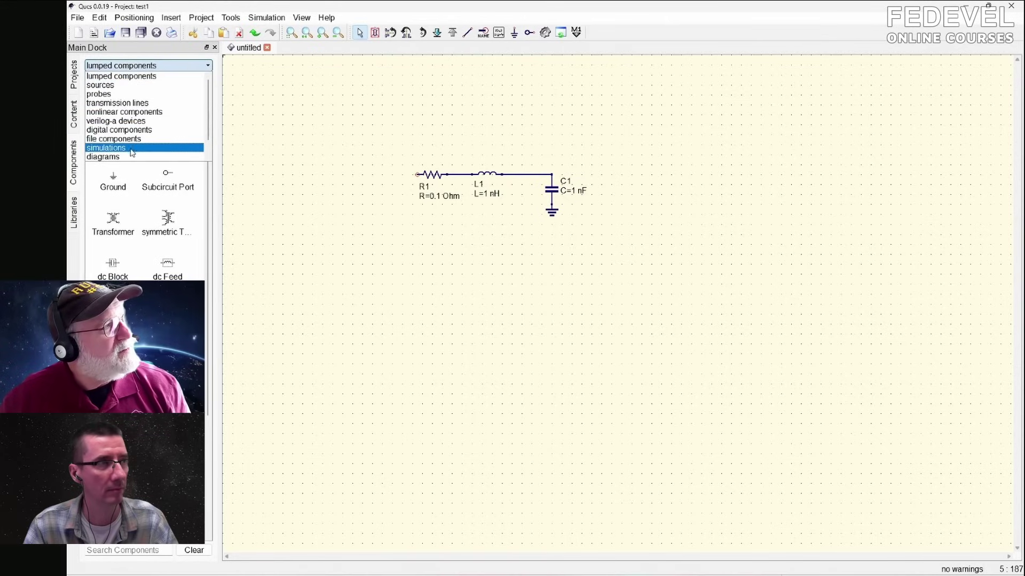
pyautogui.click(121, 92)
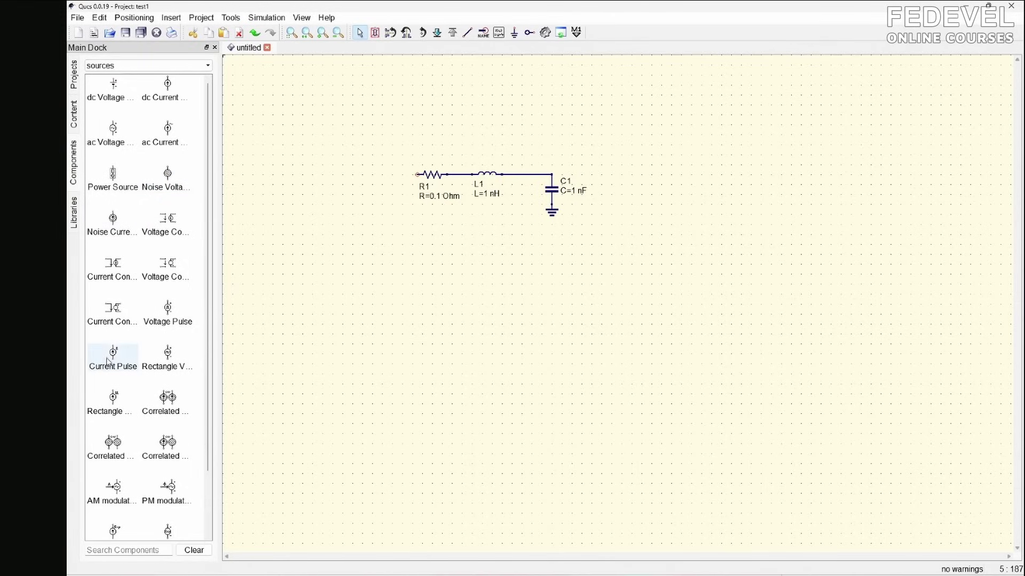
pyautogui.click(171, 314)
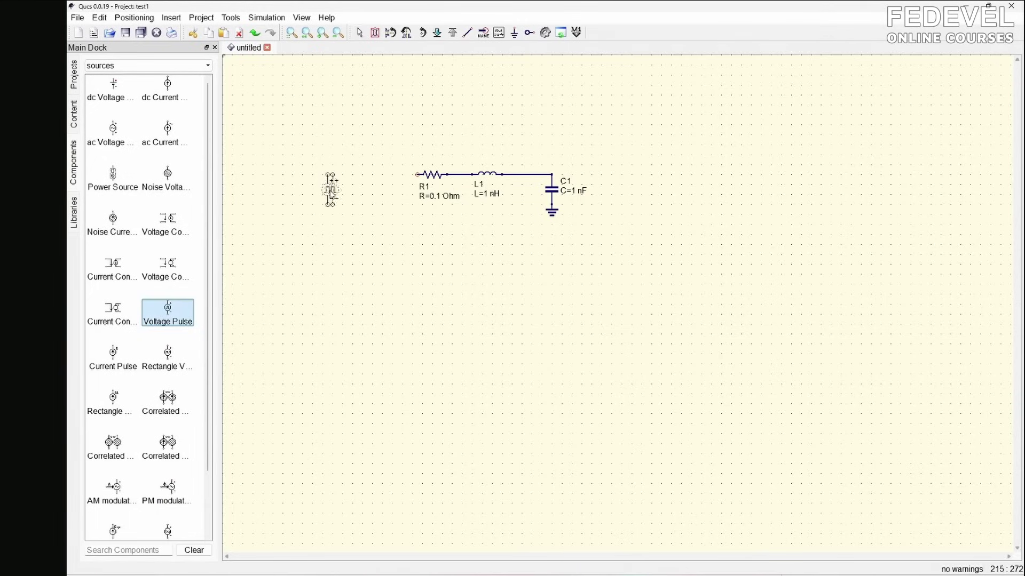
pyautogui.click(347, 190)
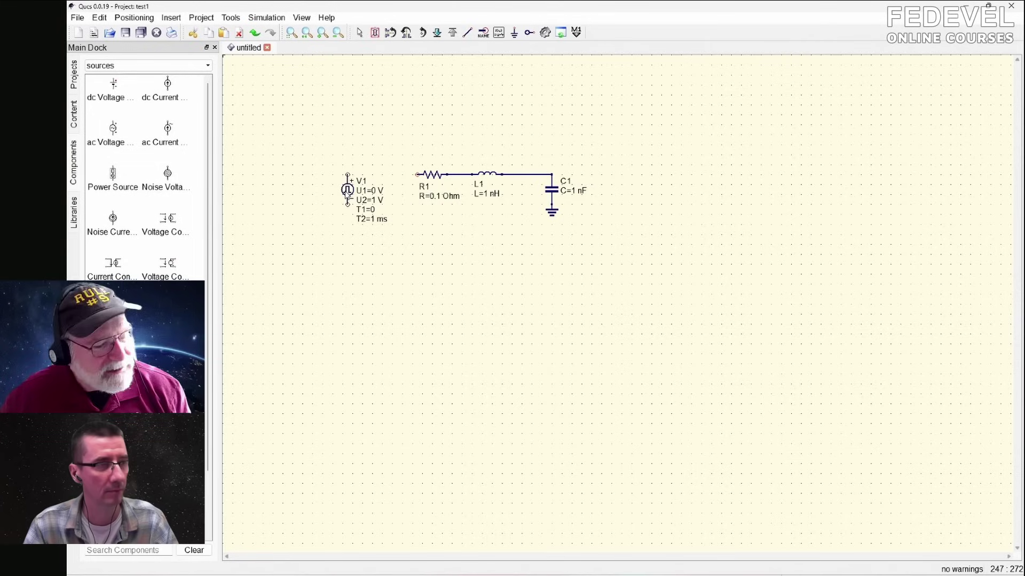
pyautogui.press('Escape')
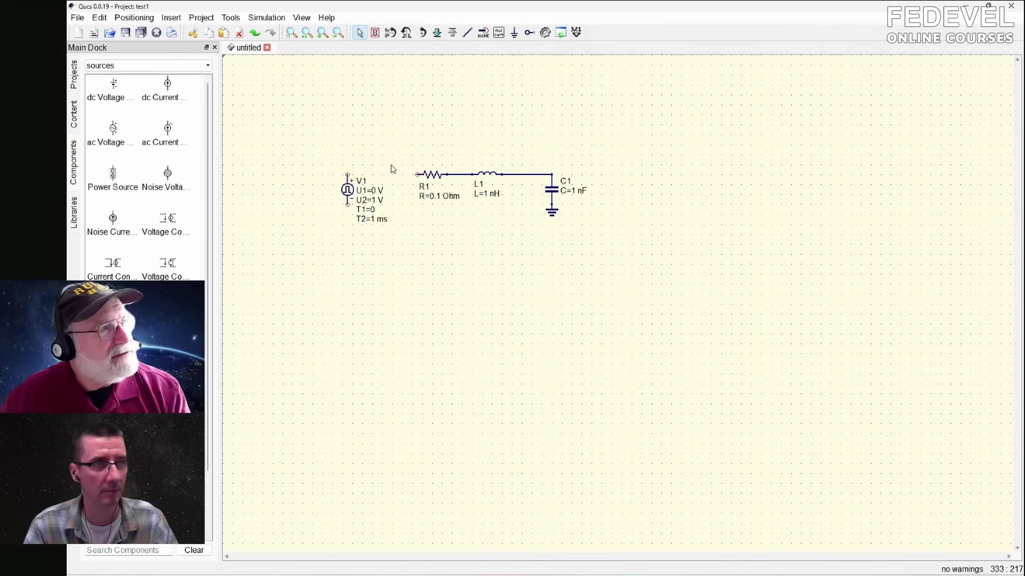
# - Review the pulse source V1's voltage and timing properties, including the rise time of its leading edge
pyautogui.doubleClick(351, 193)
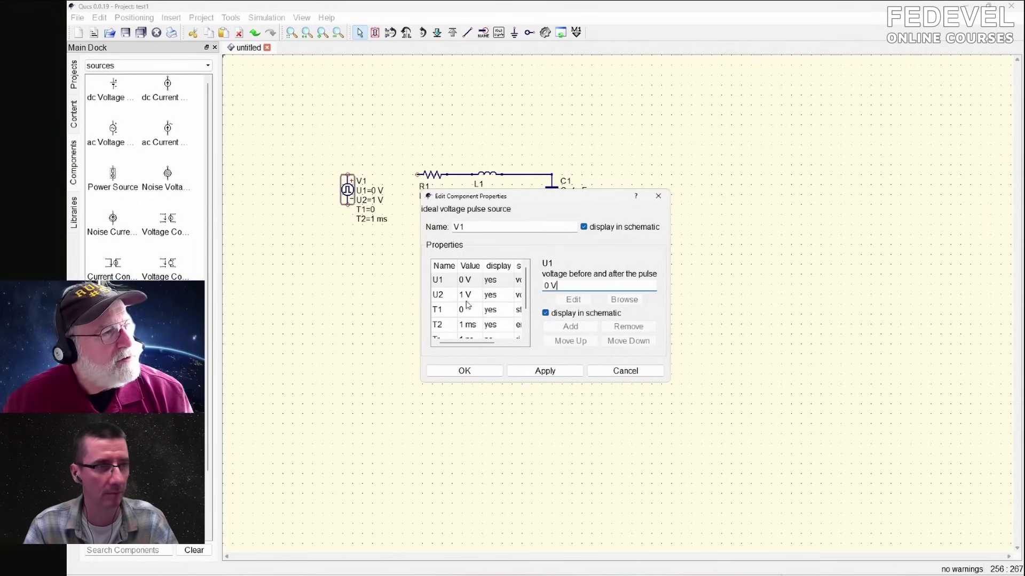
pyautogui.scroll(-1, 474, 319)
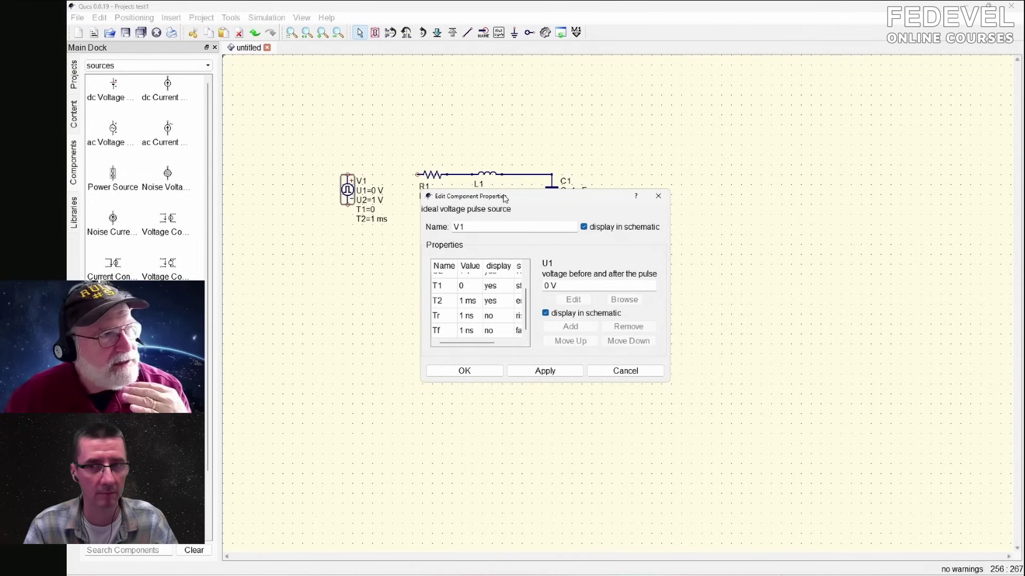
pyautogui.click(468, 319)
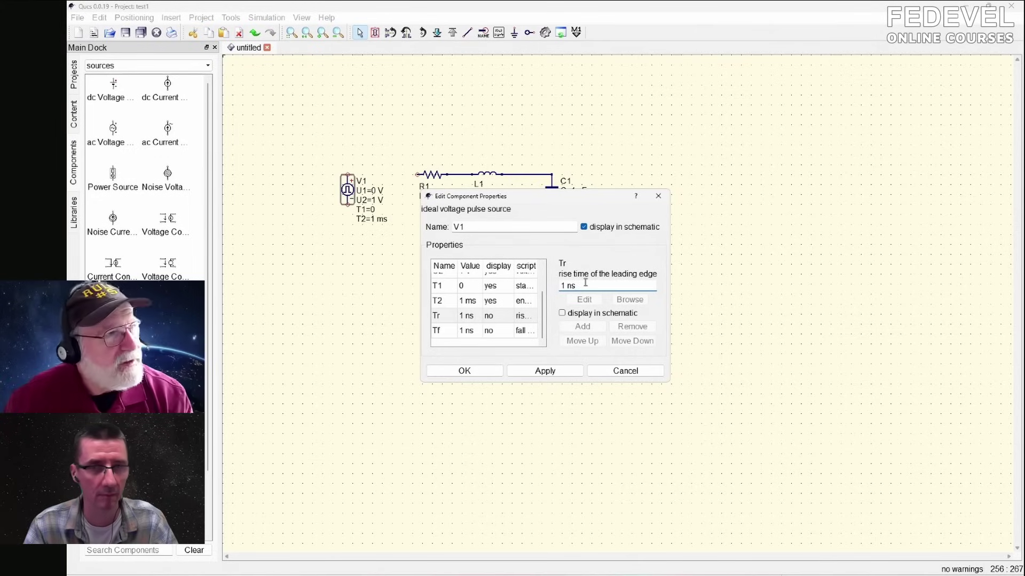
pyautogui.click(465, 371)
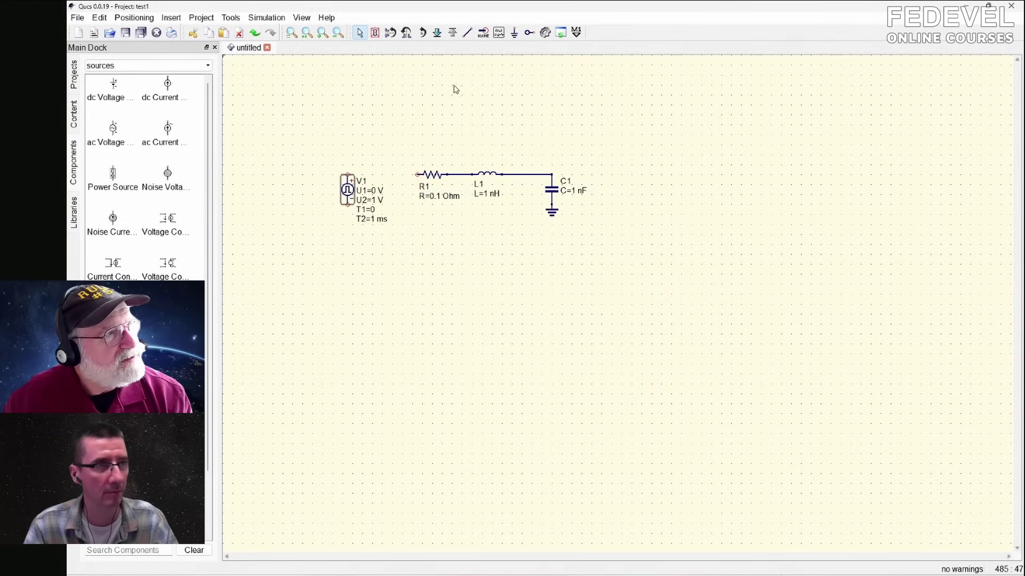
# - Attach a ground symbol to the pulse source's negative terminal and wire its positive terminal to the resistor's free end
pyautogui.click(515, 33)
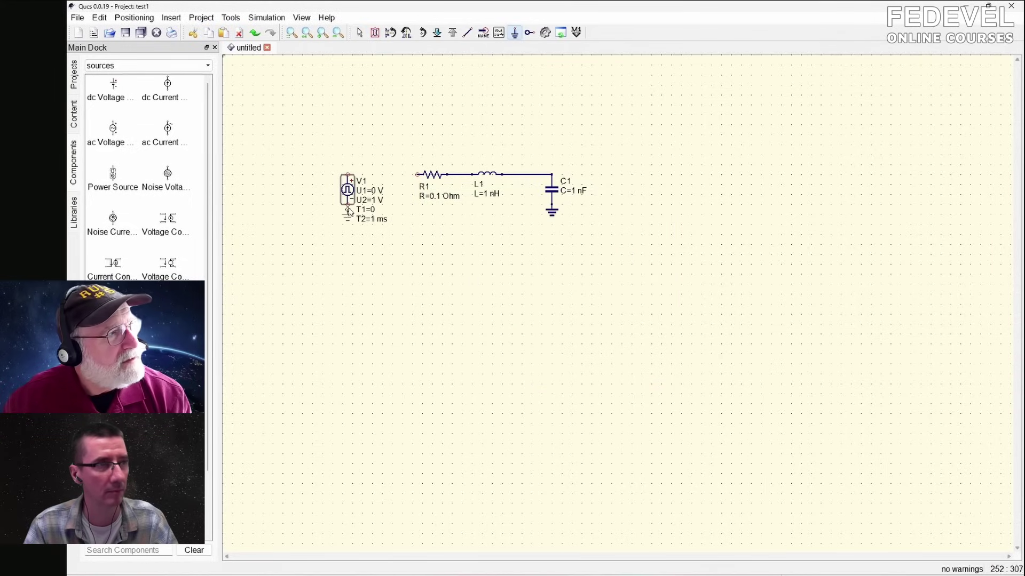
pyautogui.press('Escape')
pyautogui.click(394, 314)
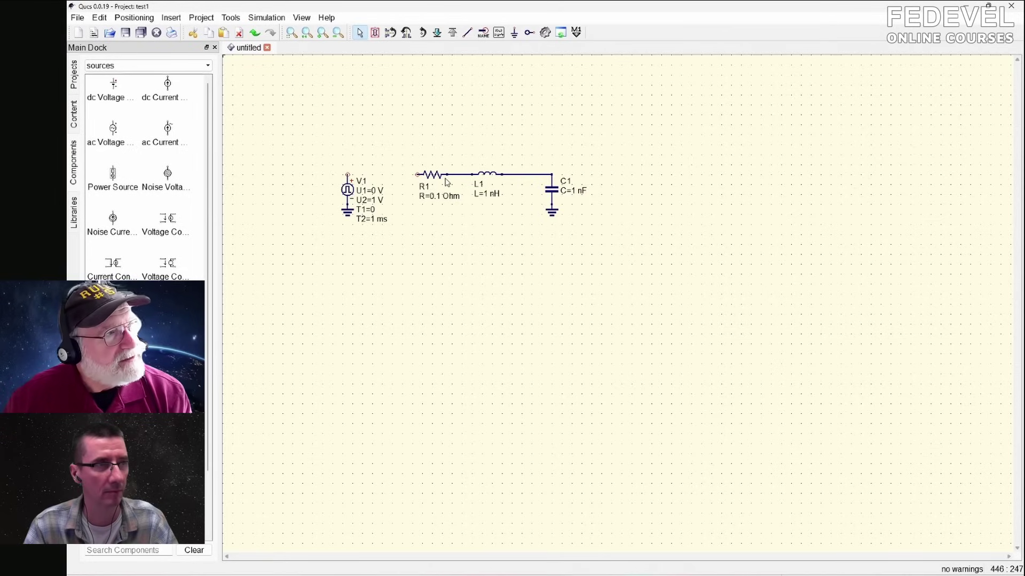
pyautogui.click(468, 32)
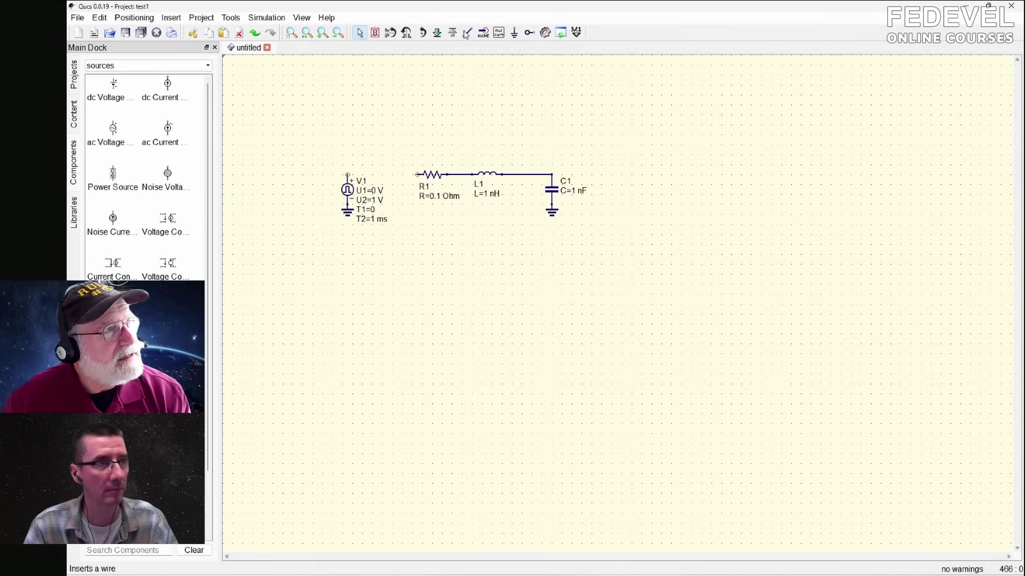
pyautogui.click(348, 174)
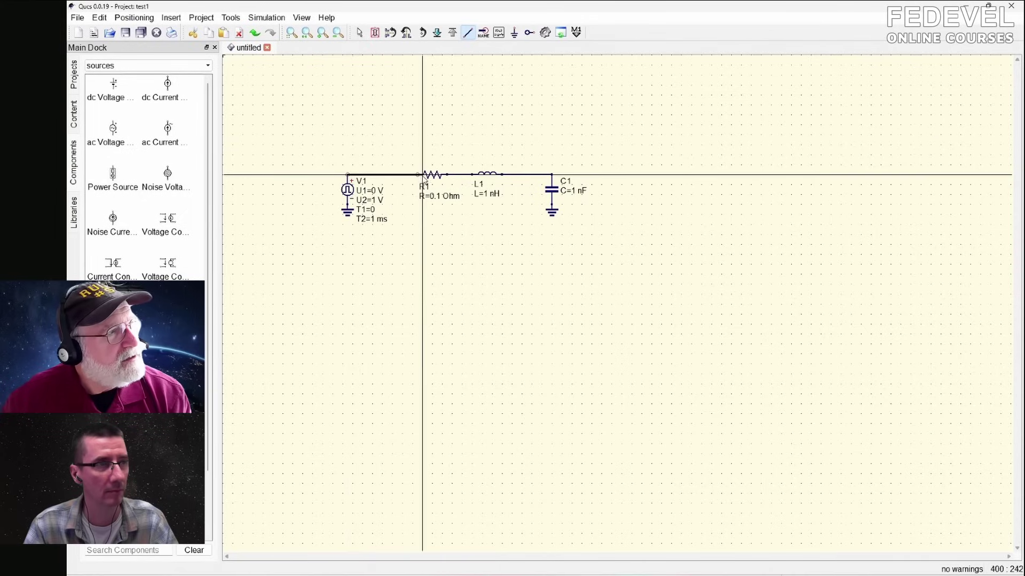
pyautogui.click(418, 175)
pyautogui.press('Escape')
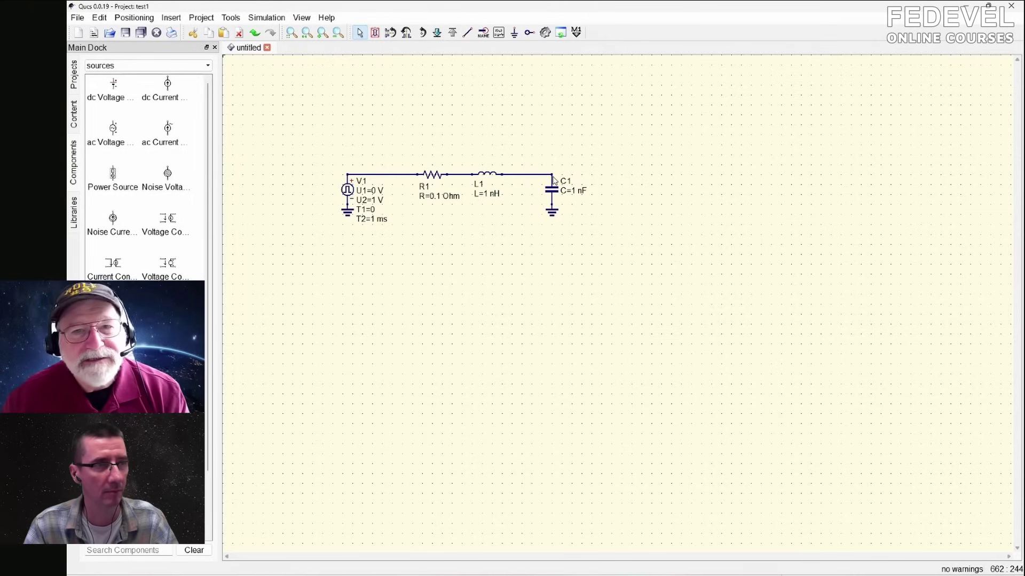
# - Label the node at the pulse source's positive terminal V_source
pyautogui.click(483, 33)
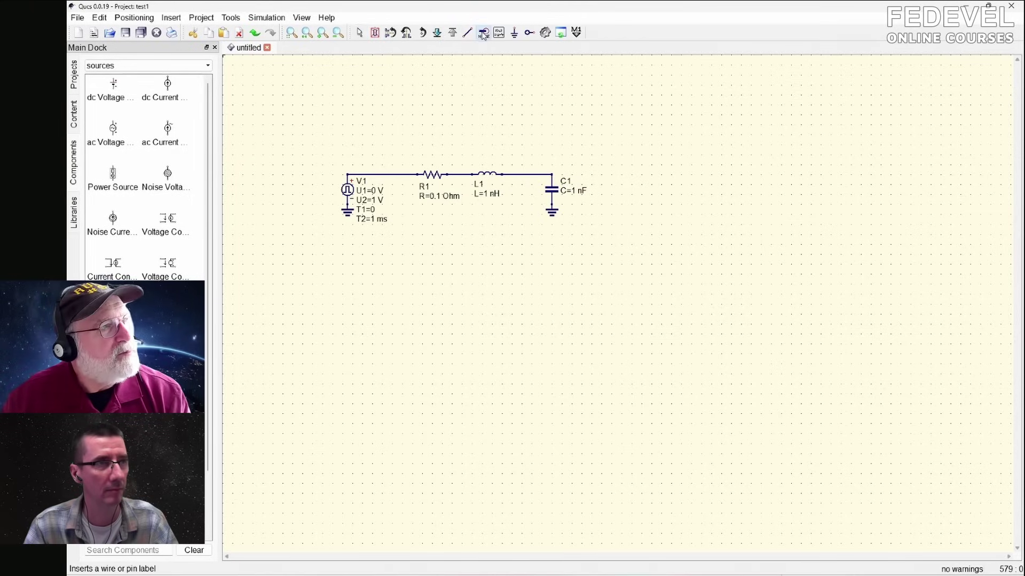
pyautogui.click(350, 175)
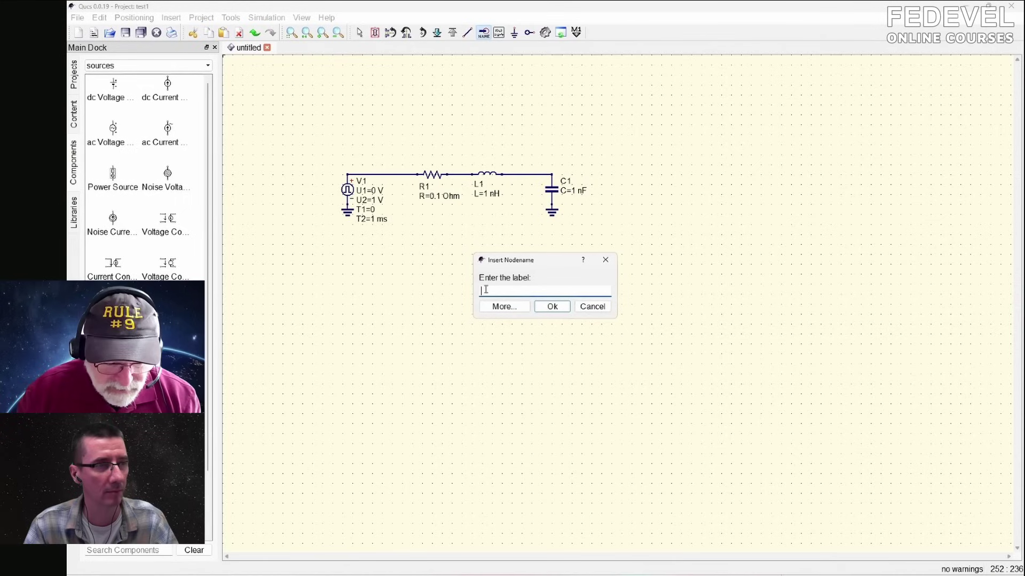
pyautogui.write('V_source')
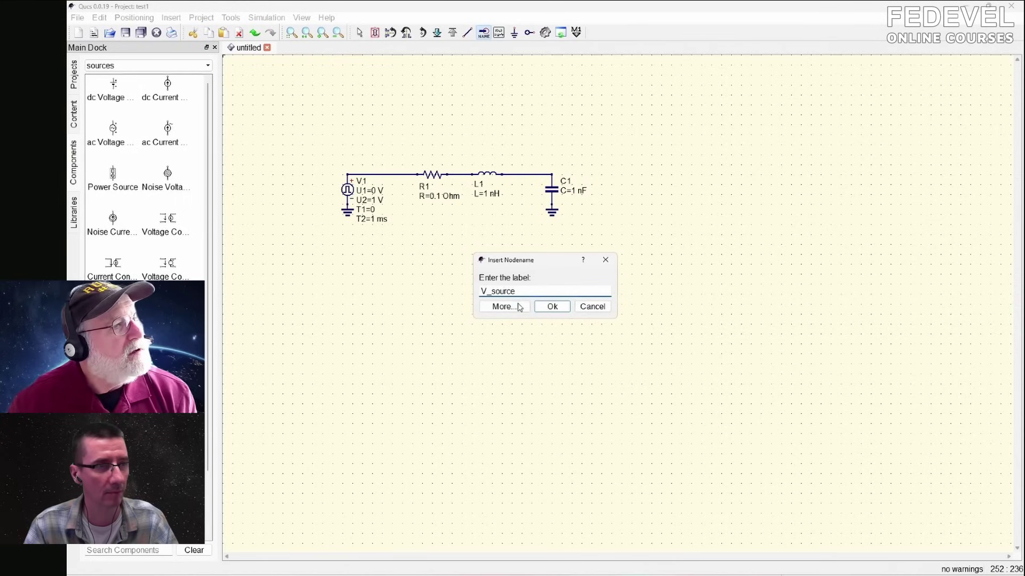
pyautogui.click(550, 306)
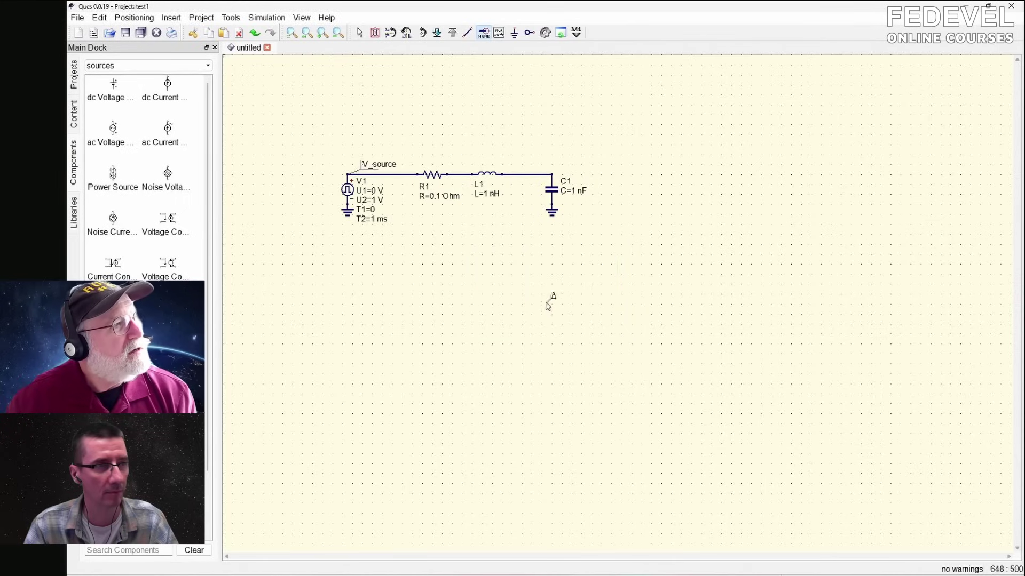
# - Label the node at the capacitor's upper terminal V_C
pyautogui.click(553, 176)
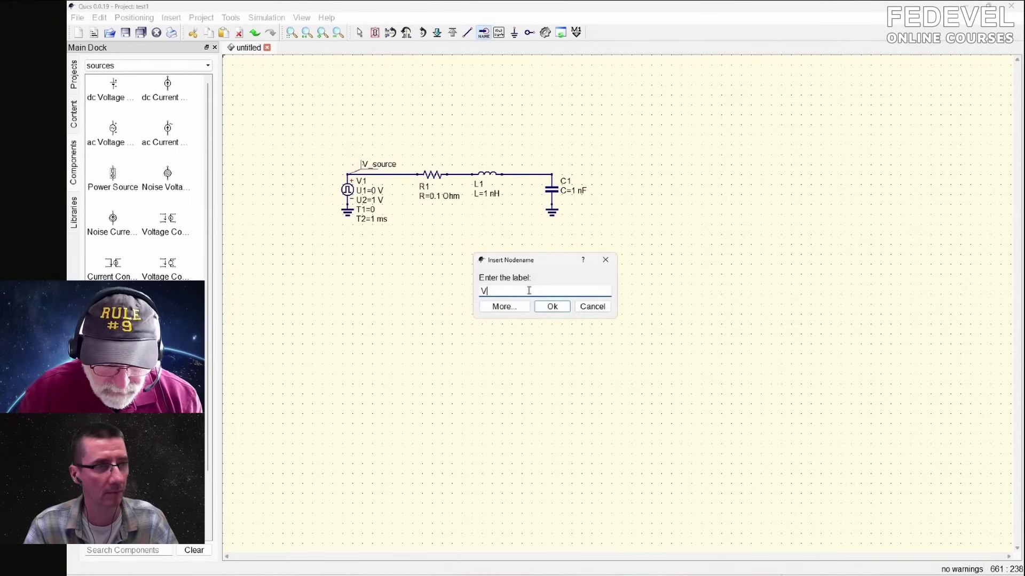
pyautogui.write('V_cap')
pyautogui.press('BackSpace')
pyautogui.press('BackSpace')
pyautogui.press('BackSpace')
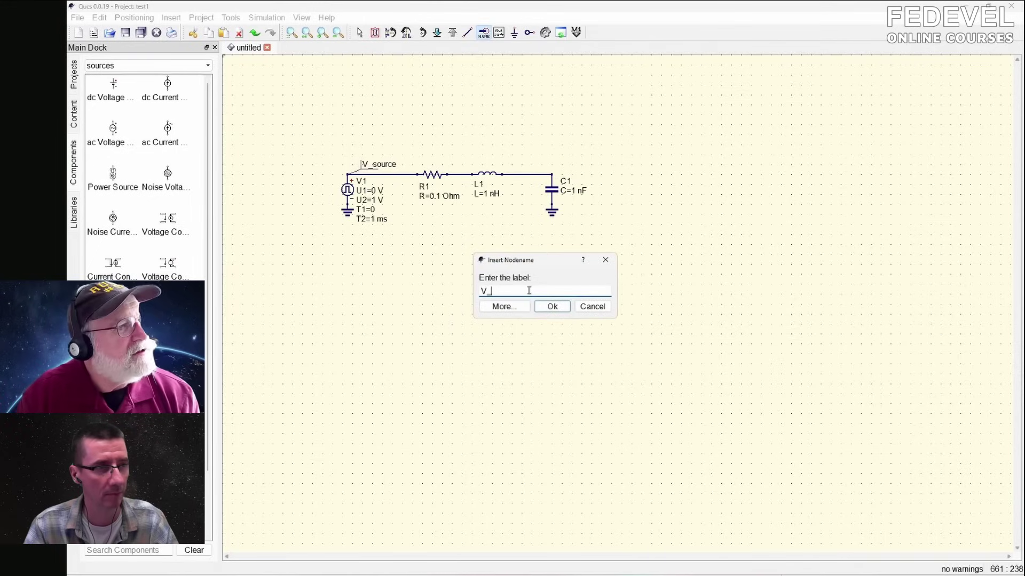
pyautogui.write('C')
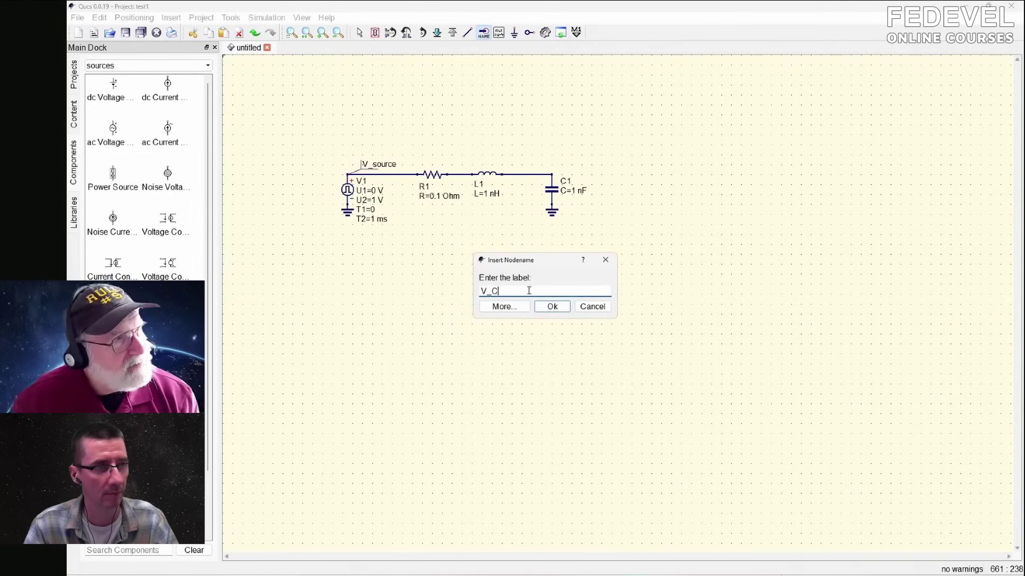
pyautogui.click(552, 306)
pyautogui.press('Escape')
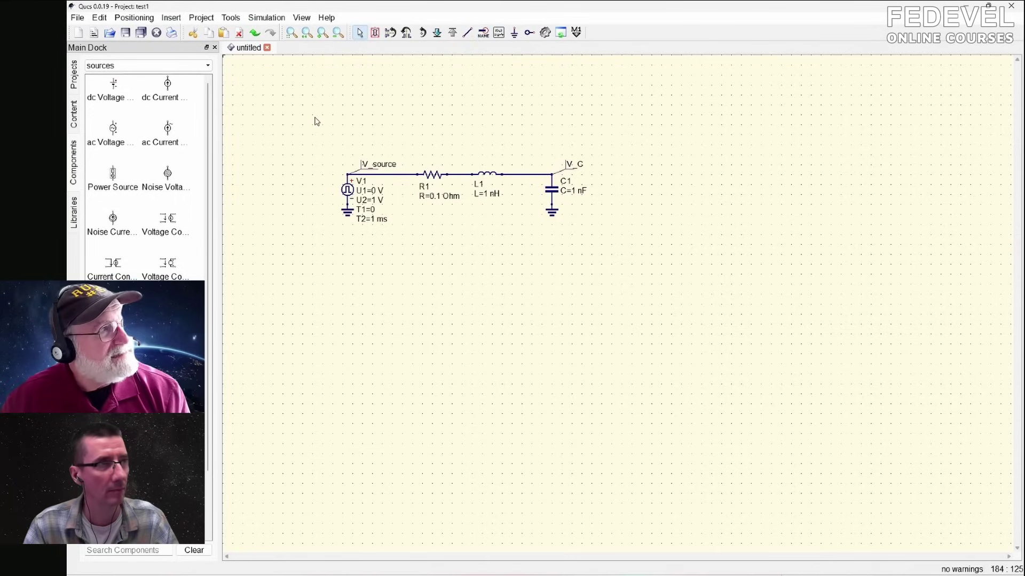
# - Place a transient simulation block on the schematic, above and to the left of the circuit
pyautogui.click(209, 65)
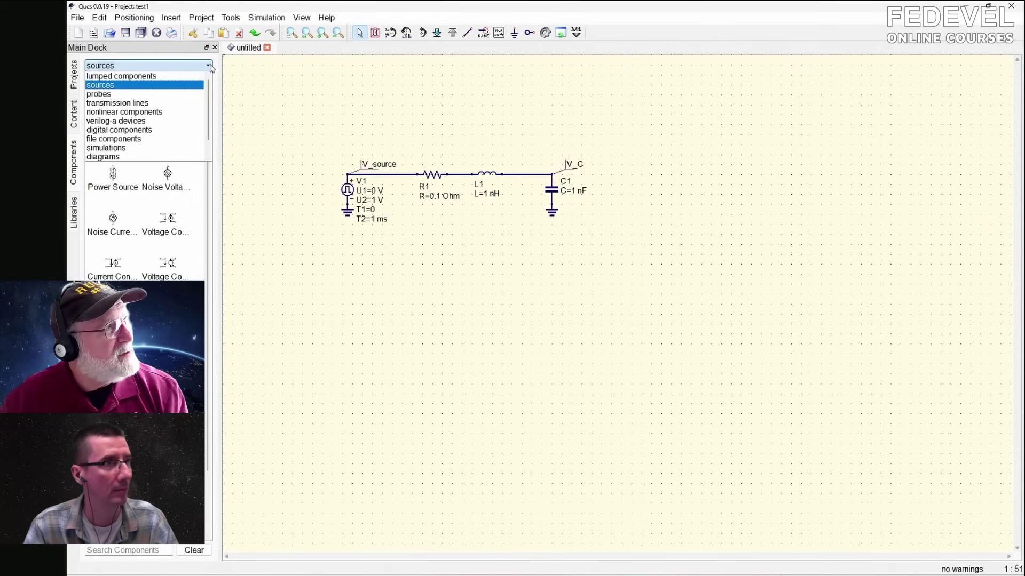
pyautogui.click(114, 149)
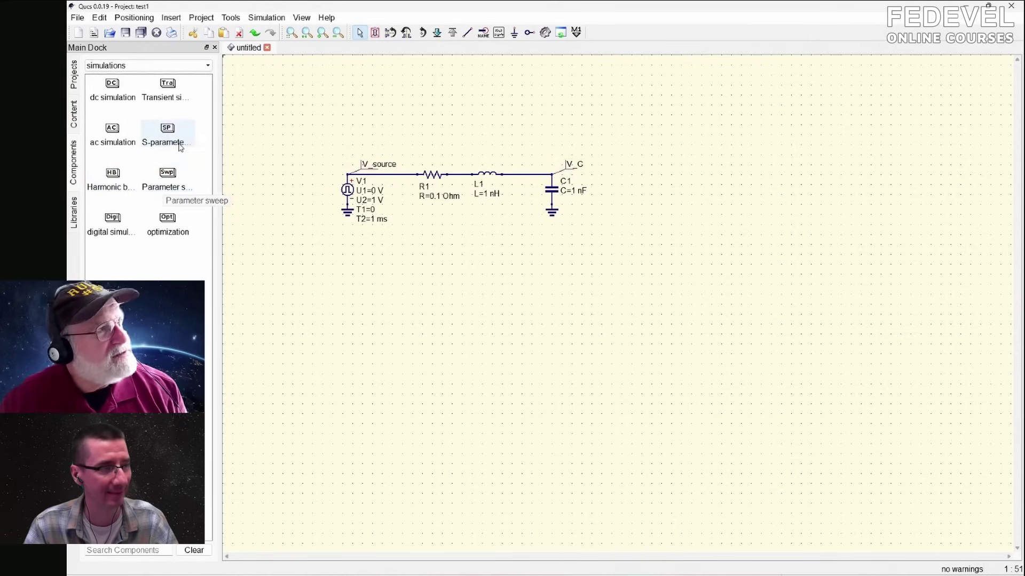
pyautogui.click(170, 131)
pyautogui.click(165, 87)
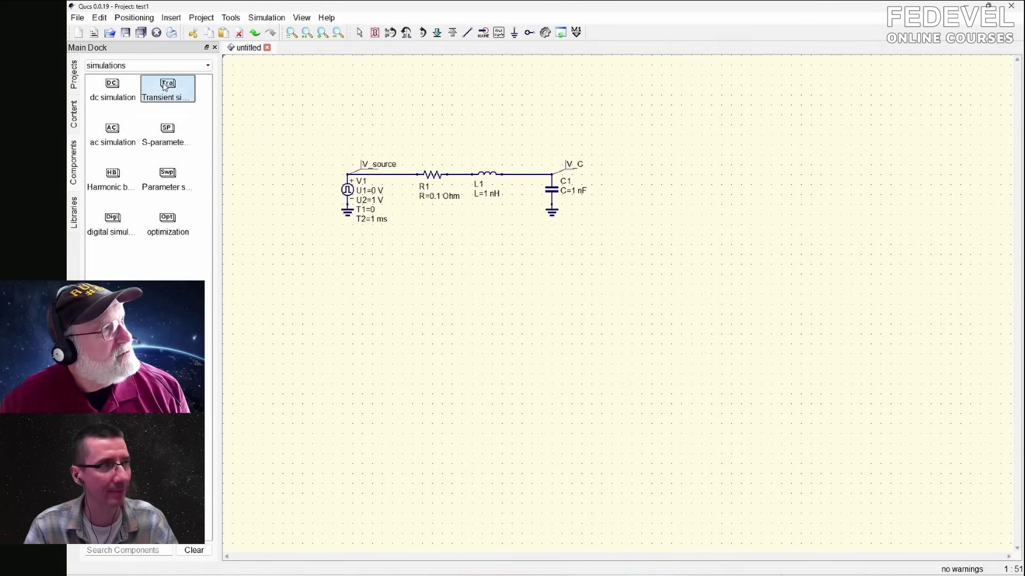
pyautogui.click(257, 71)
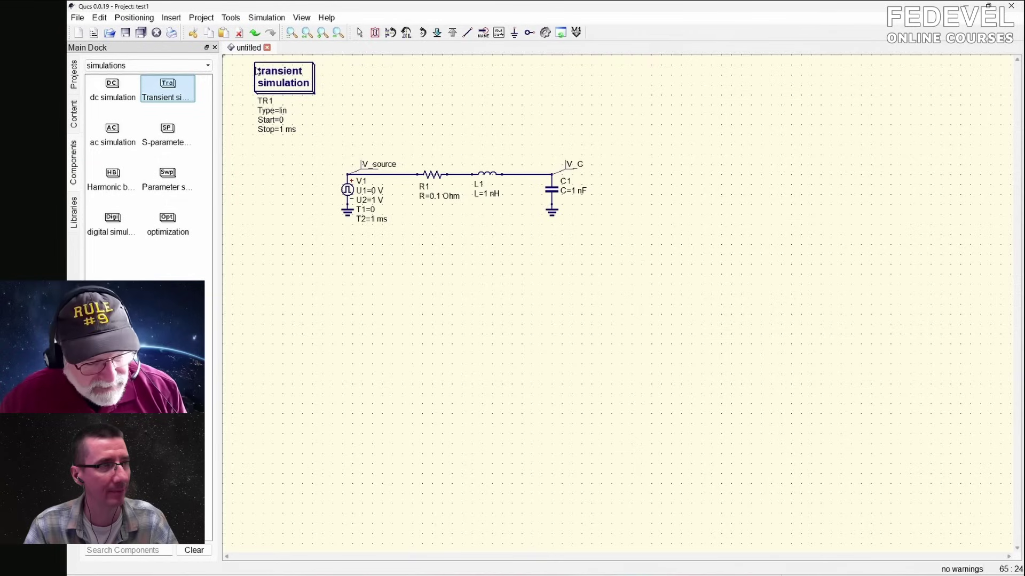
pyautogui.press('Escape')
# - Set the transient simulation's stop time to 100 ns and its number of points to 1001
pyautogui.doubleClick(267, 80)
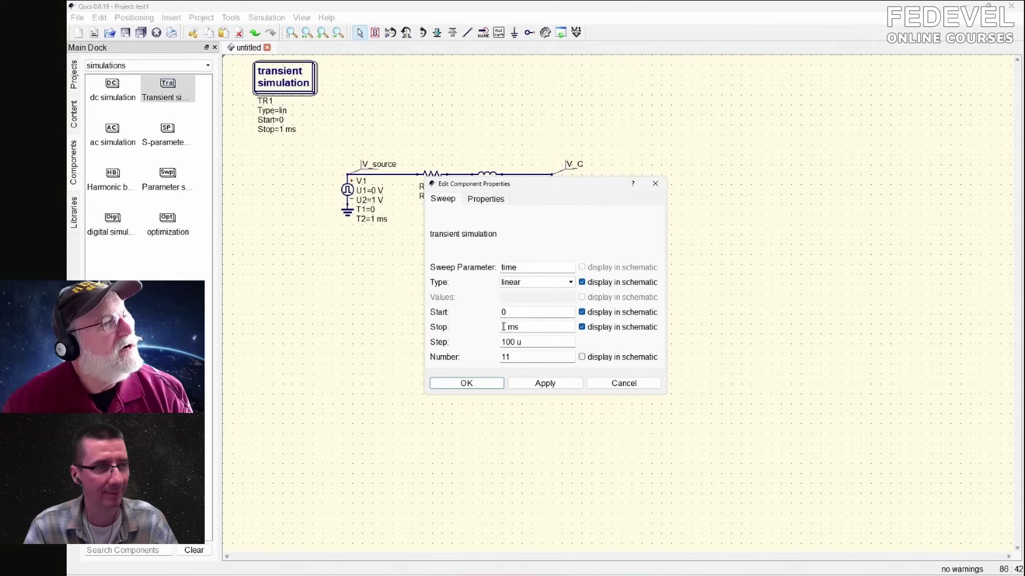
pyautogui.moveTo(526, 327); pyautogui.dragTo(485, 327)
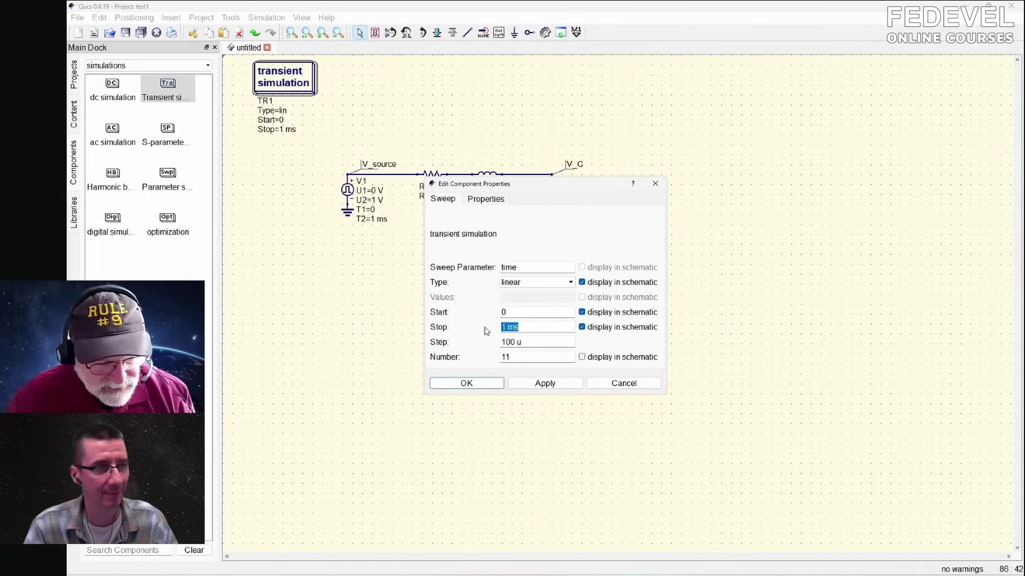
pyautogui.write('100')
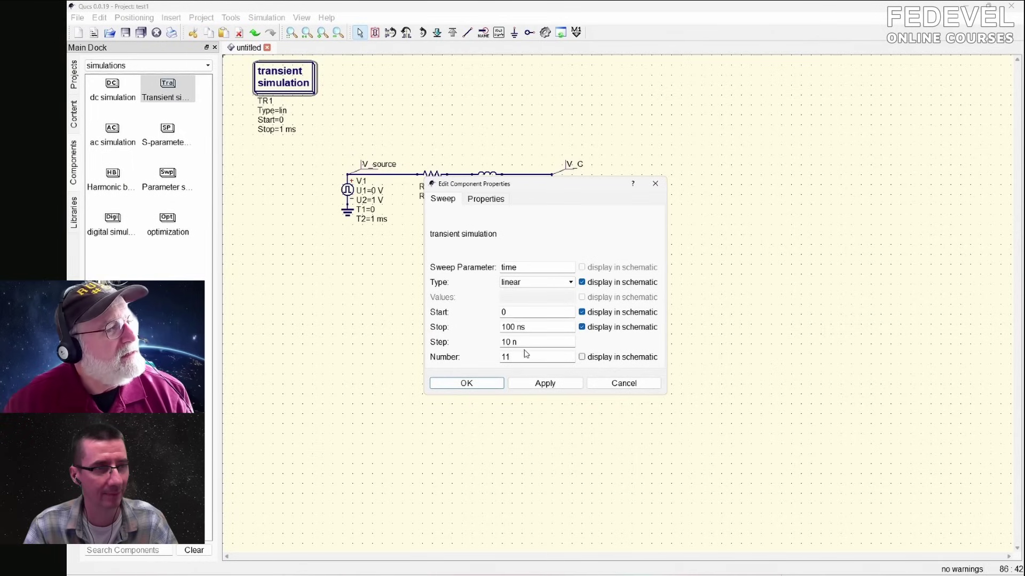
pyautogui.moveTo(525, 354); pyautogui.dragTo(483, 354)
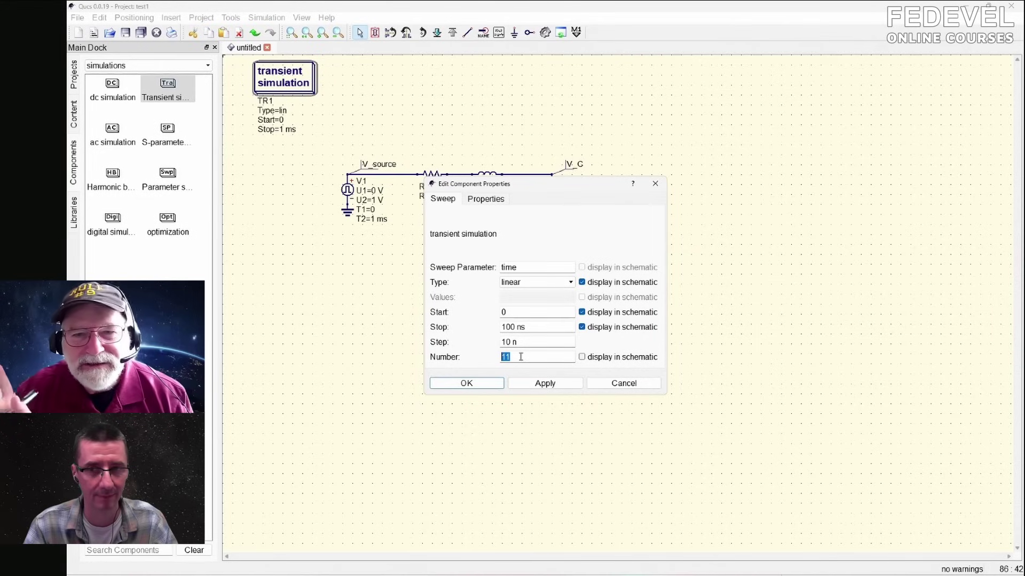
pyautogui.write('1000')
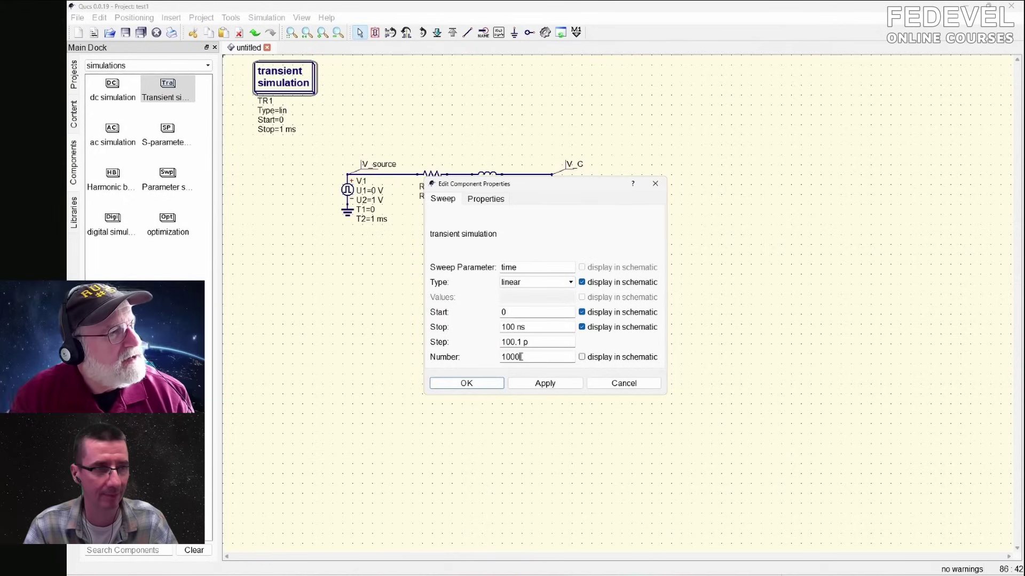
pyautogui.press('BackSpace')
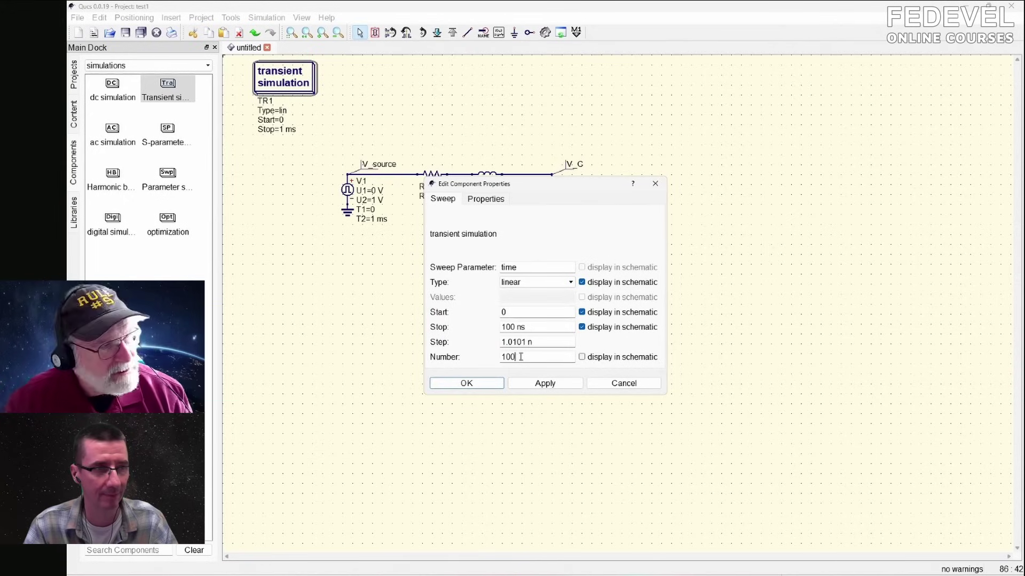
pyautogui.write('1')
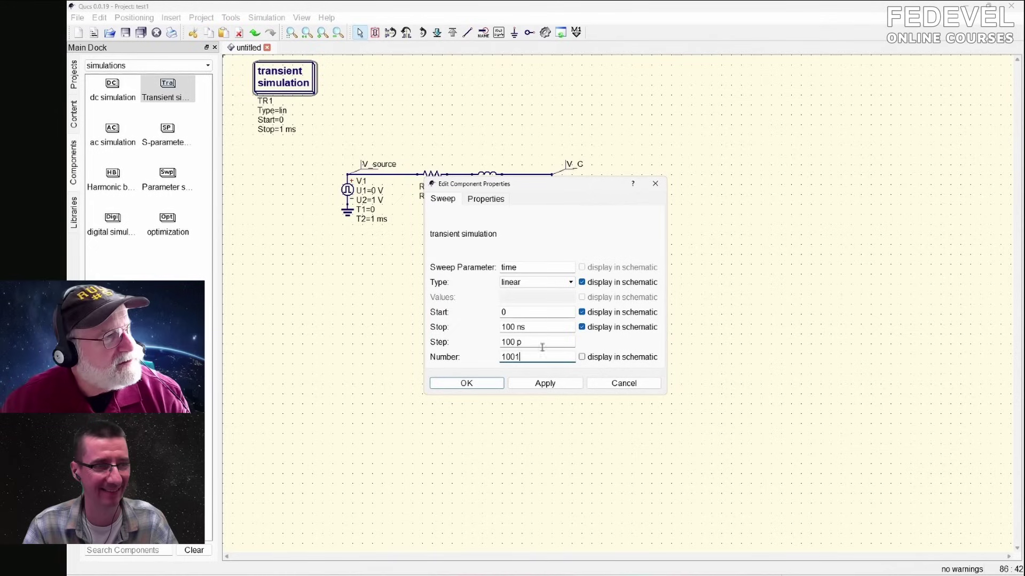
pyautogui.click(483, 384)
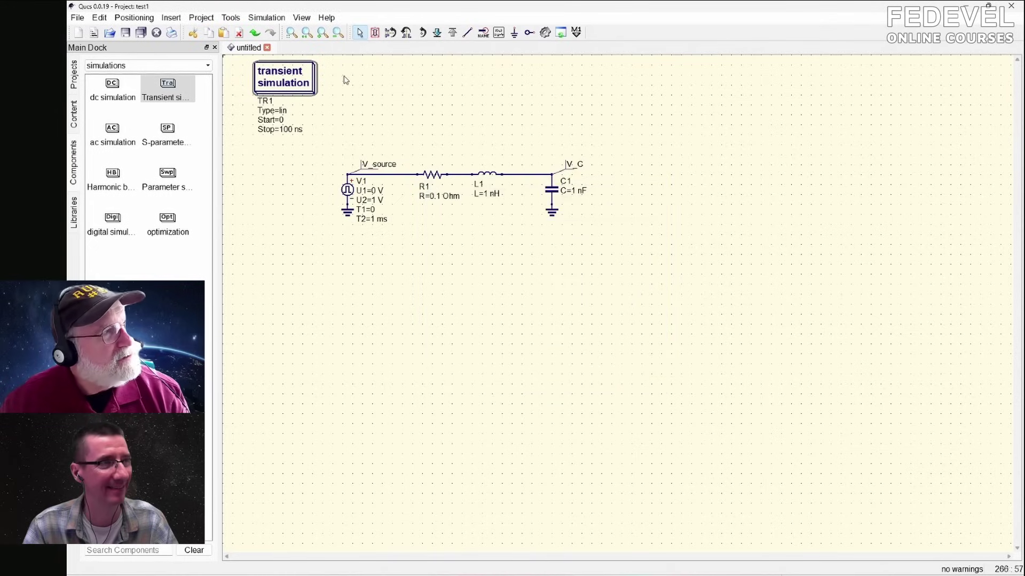
# - Save the schematic in the test1_prj folder as elb_2024_11_15_B.sch
pyautogui.click(127, 34)
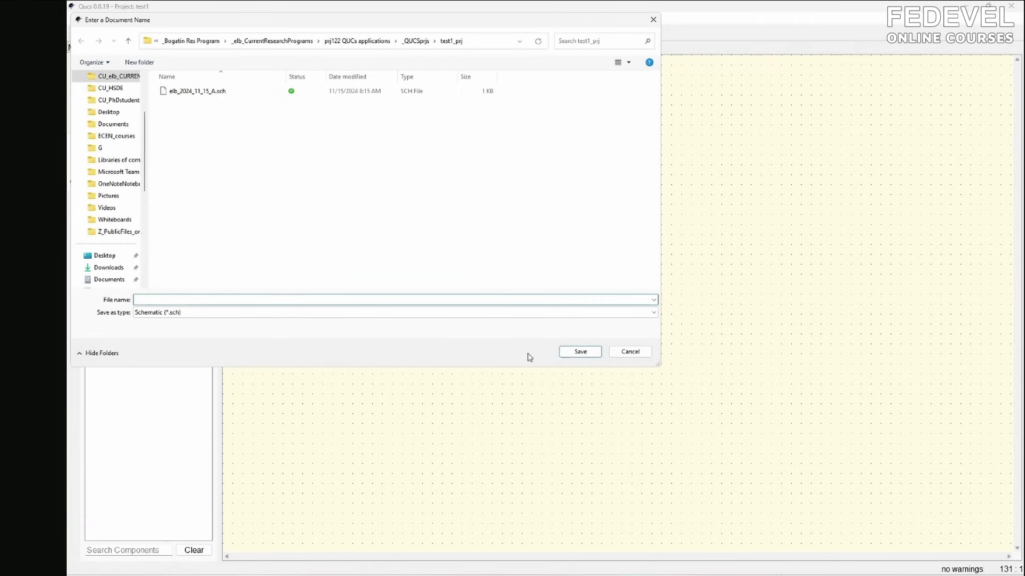
pyautogui.click(201, 95)
pyautogui.doubleClick(173, 298)
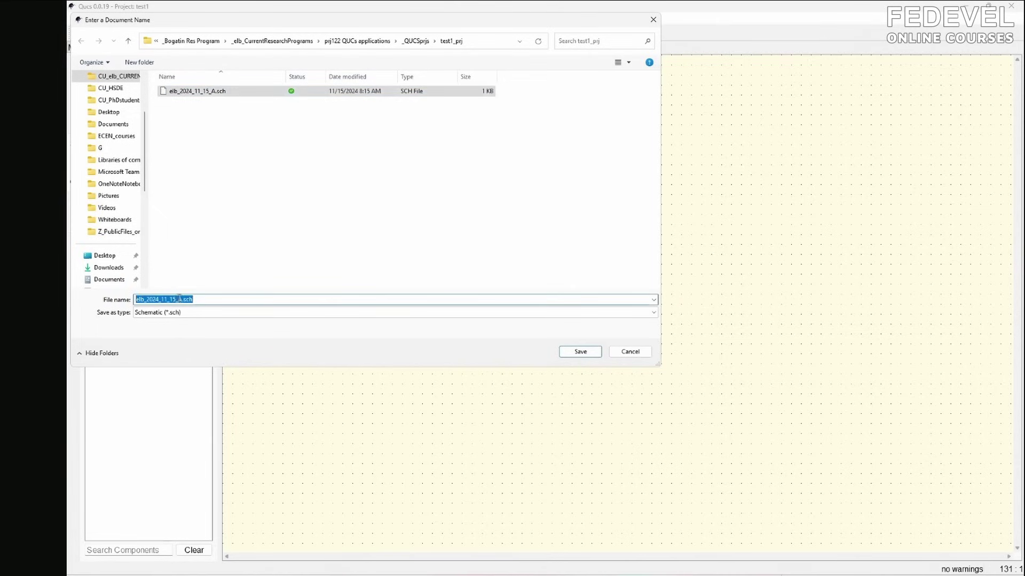
pyautogui.moveTo(179, 299); pyautogui.dragTo(182, 298)
pyautogui.write('B')
pyautogui.click(586, 354)
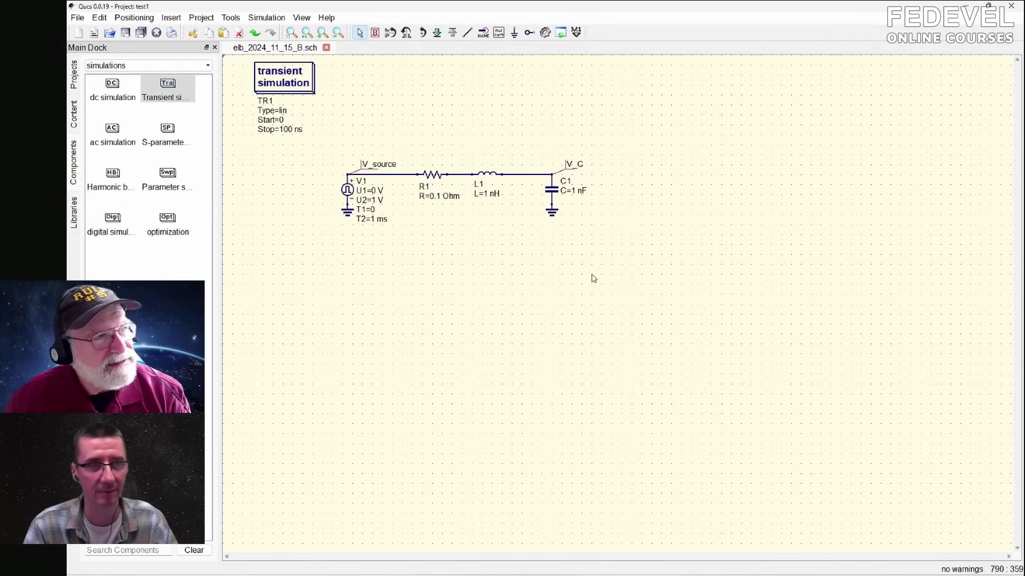
# - Turn off opening the data display after simulation in the document settings and run the transient simulation
pyautogui.rightClick(513, 265)
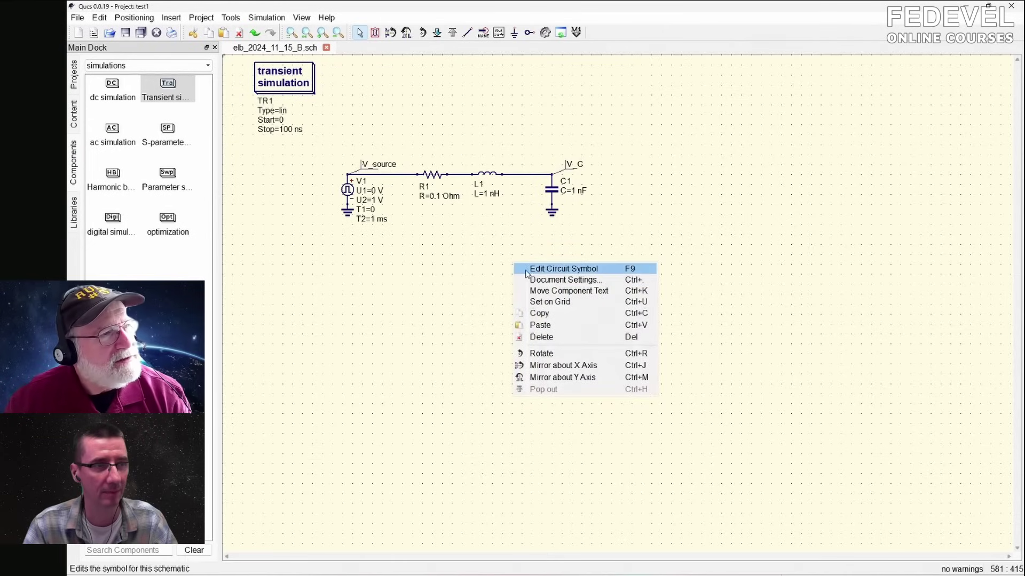
pyautogui.click(552, 282)
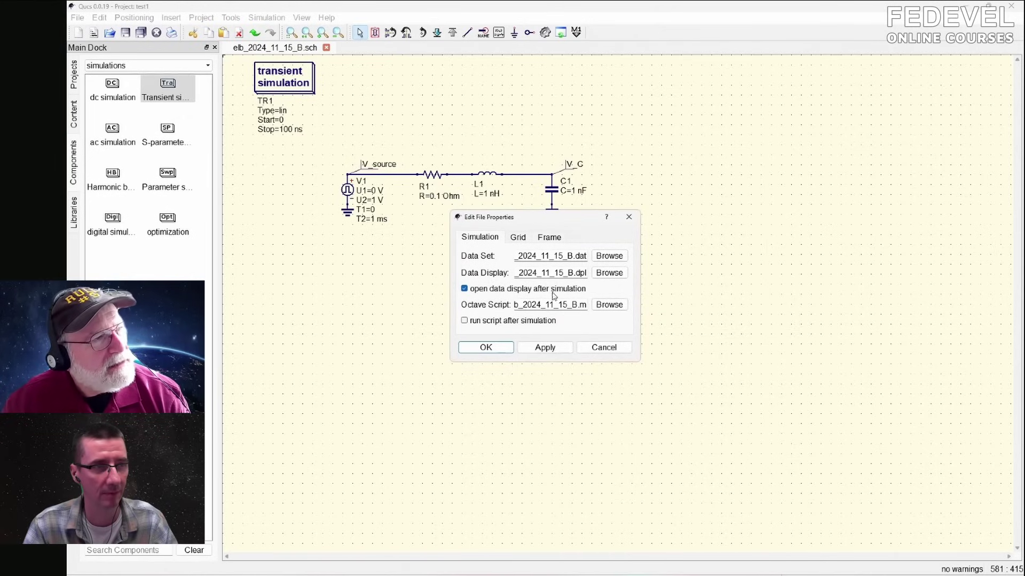
pyautogui.click(465, 289)
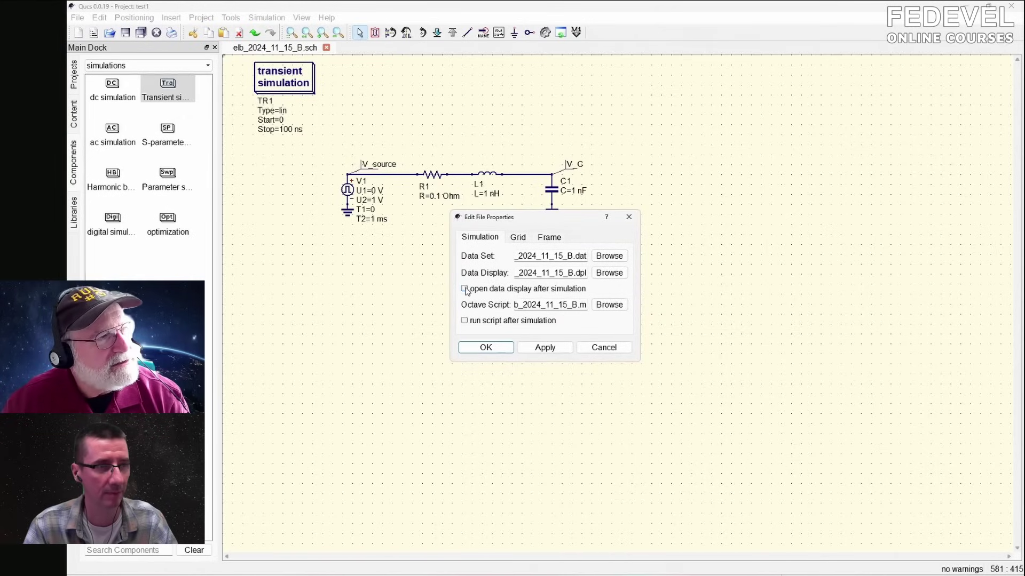
pyautogui.click(487, 348)
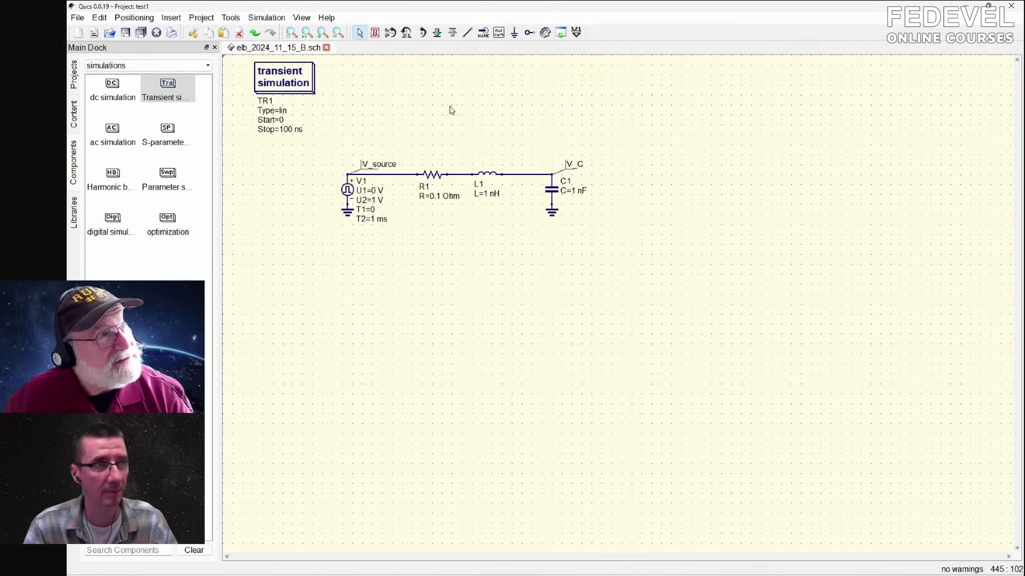
pyautogui.click(544, 32)
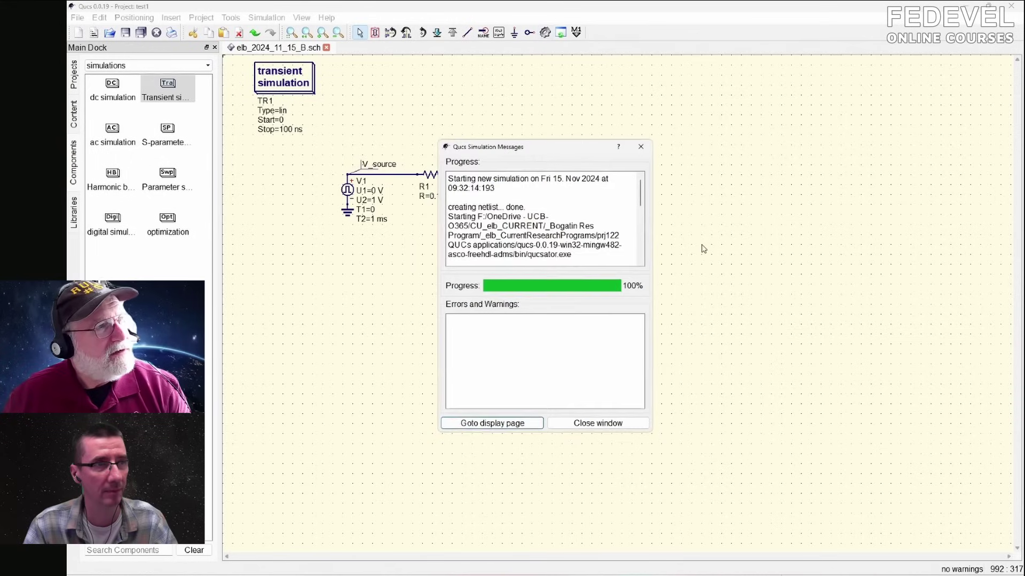
pyautogui.click(598, 424)
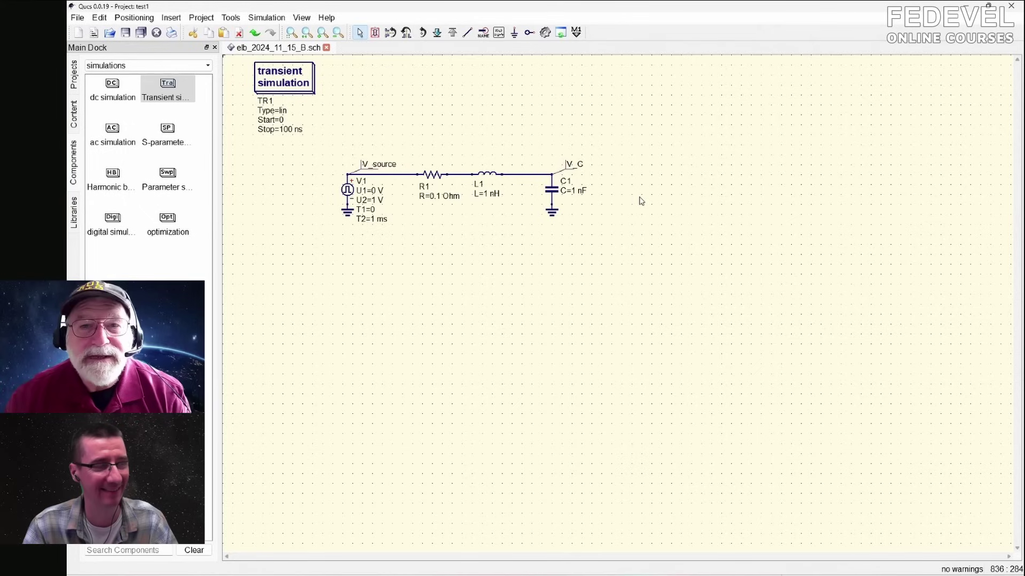
# - Place a Cartesian diagram on the schematic, to the right of the capacitor
pyautogui.click(117, 65)
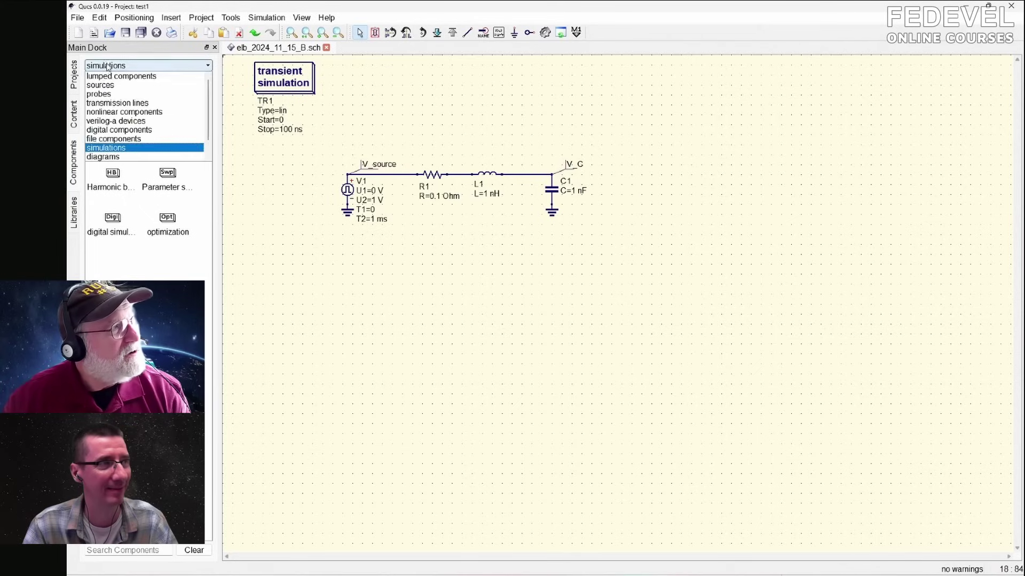
pyautogui.click(115, 157)
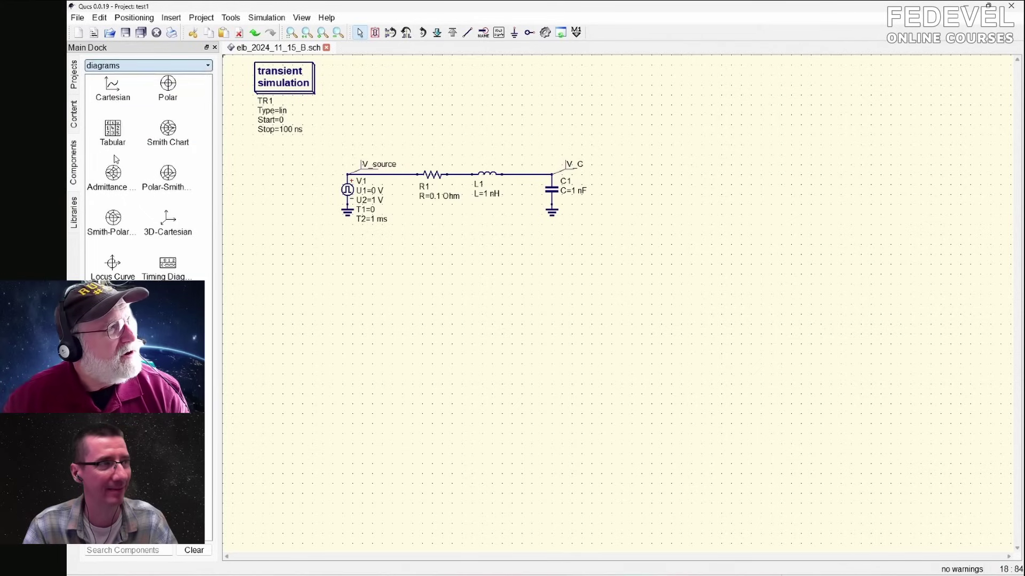
pyautogui.click(113, 89)
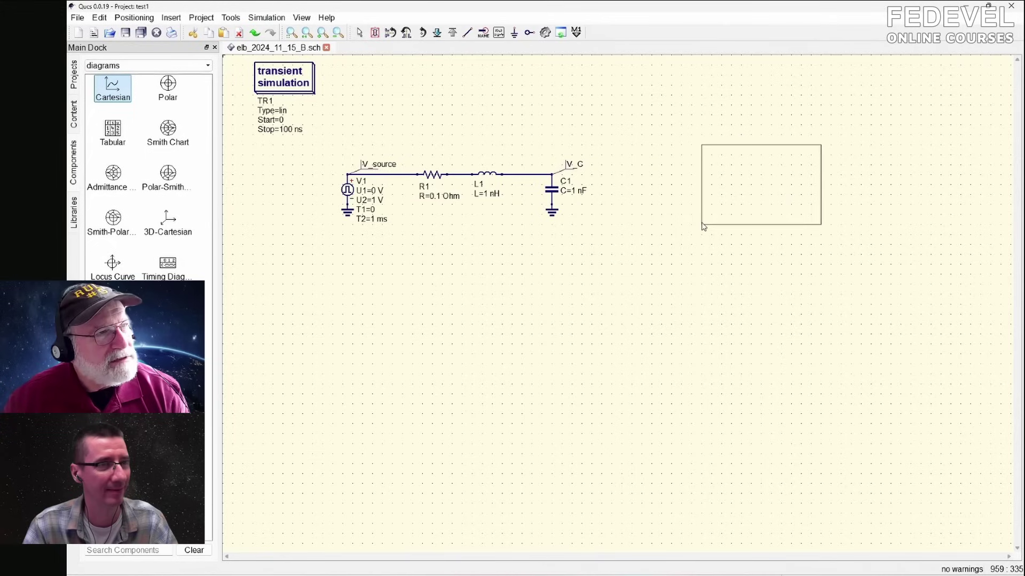
pyautogui.click(658, 229)
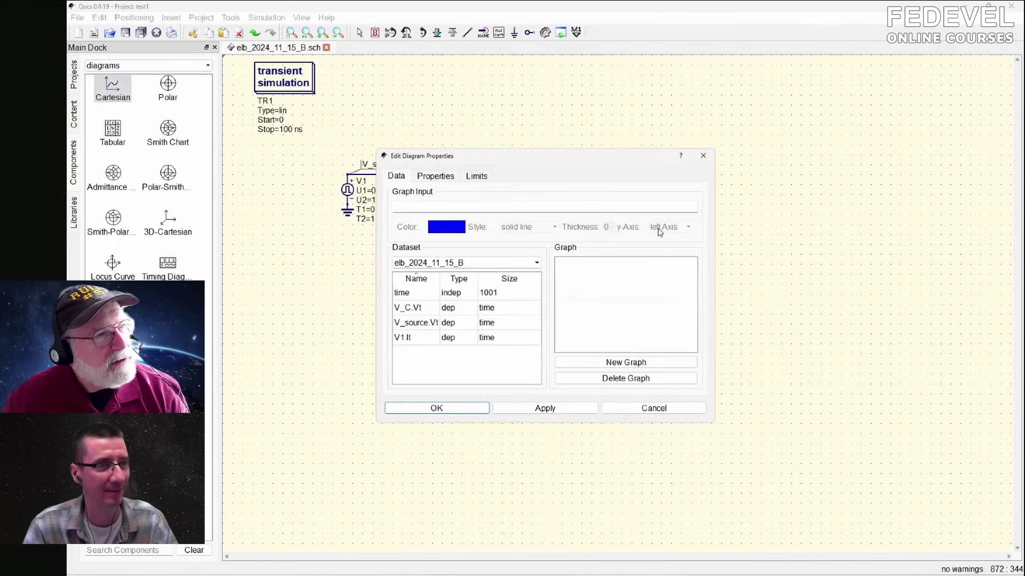
# - Plot V_C.Vt and V_source.Vt from the elb_2024_11_15_B dataset in the Cartesian diagram
pyautogui.click(421, 308)
pyautogui.doubleClick(422, 308)
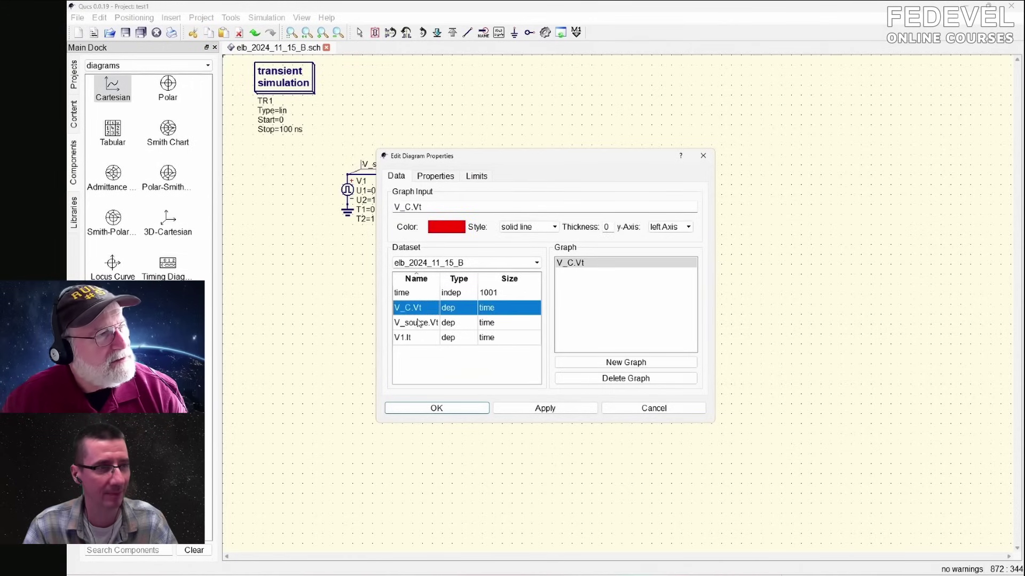
pyautogui.doubleClick(418, 323)
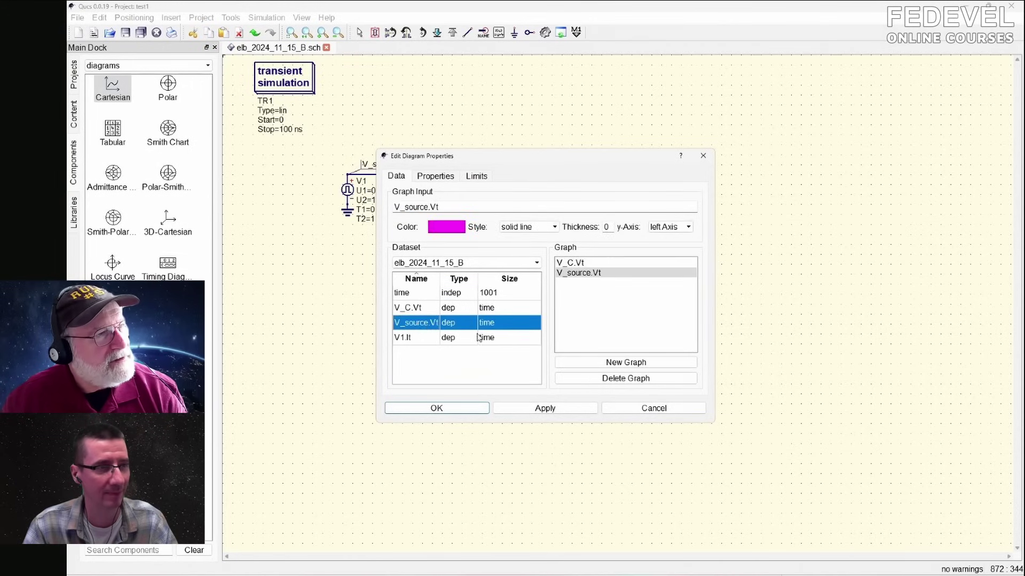
pyautogui.click(435, 409)
pyautogui.press('Escape')
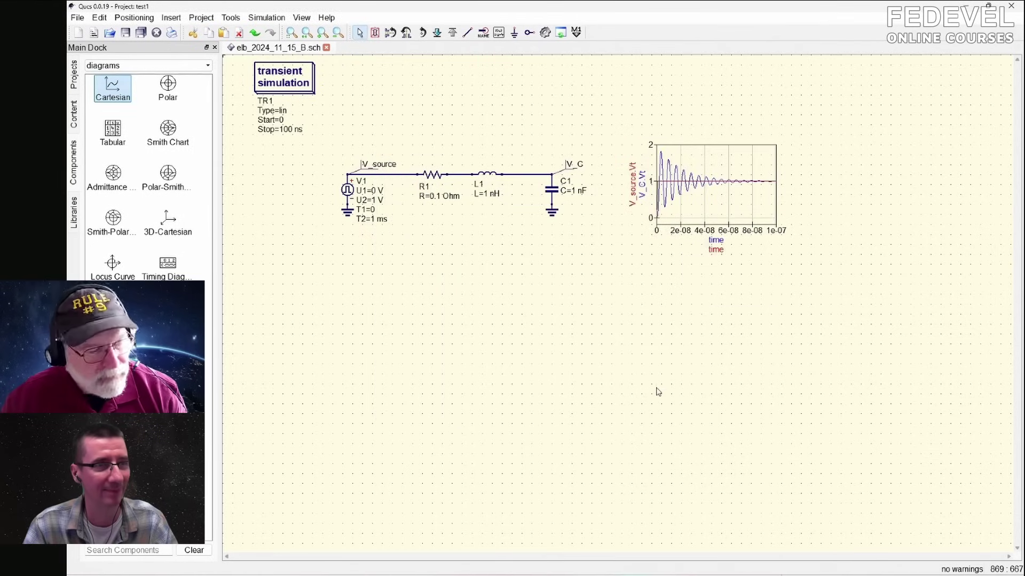
# - Examine the V_C and V_source waveforms in the diagram alongside the circuit's component values
pyautogui.scroll(2, 663, 199)
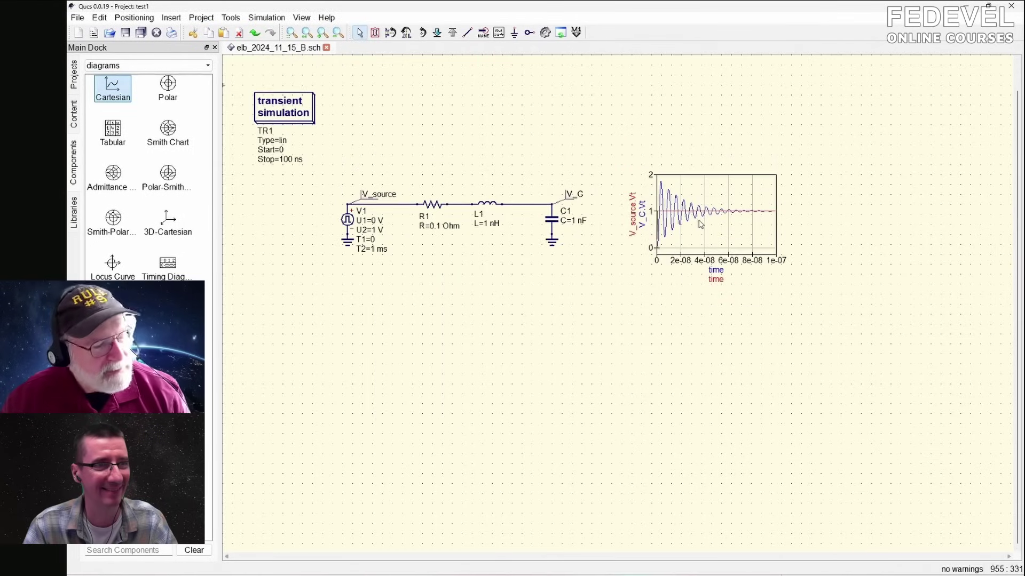
pyautogui.scroll(3, 759, 222)
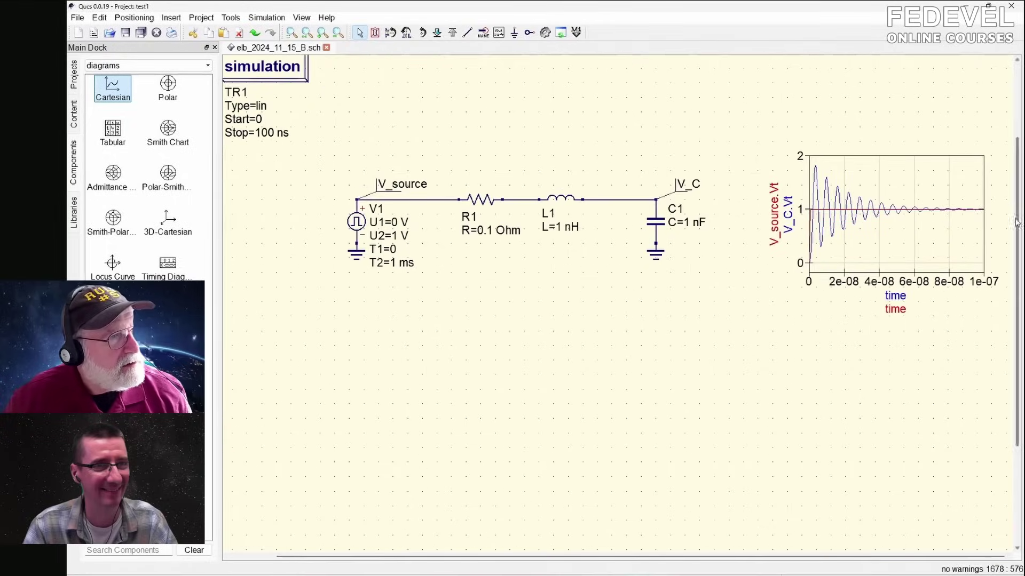
pyautogui.scroll(3, 1000, 215)
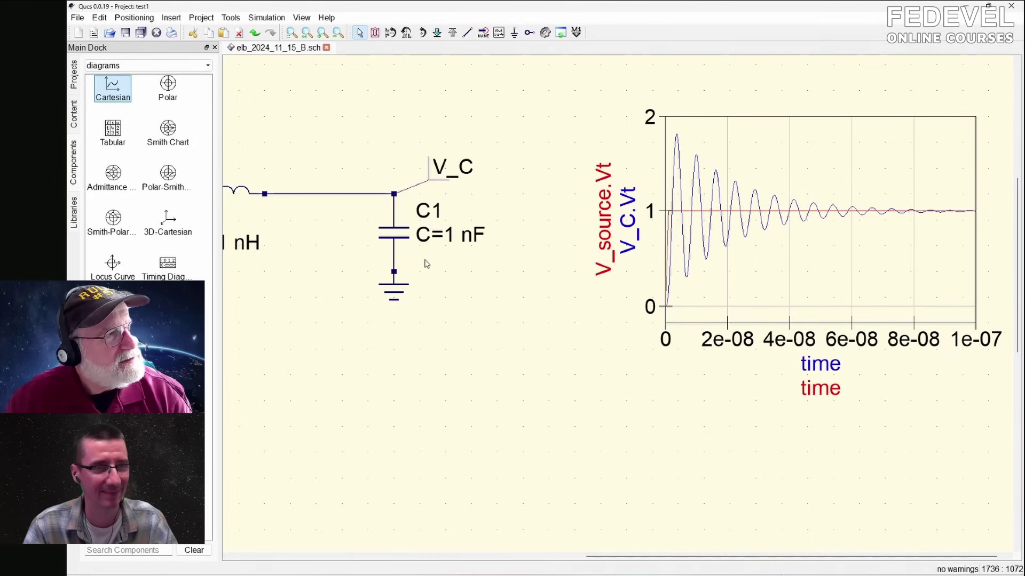
pyautogui.scroll(-2, 383, 277)
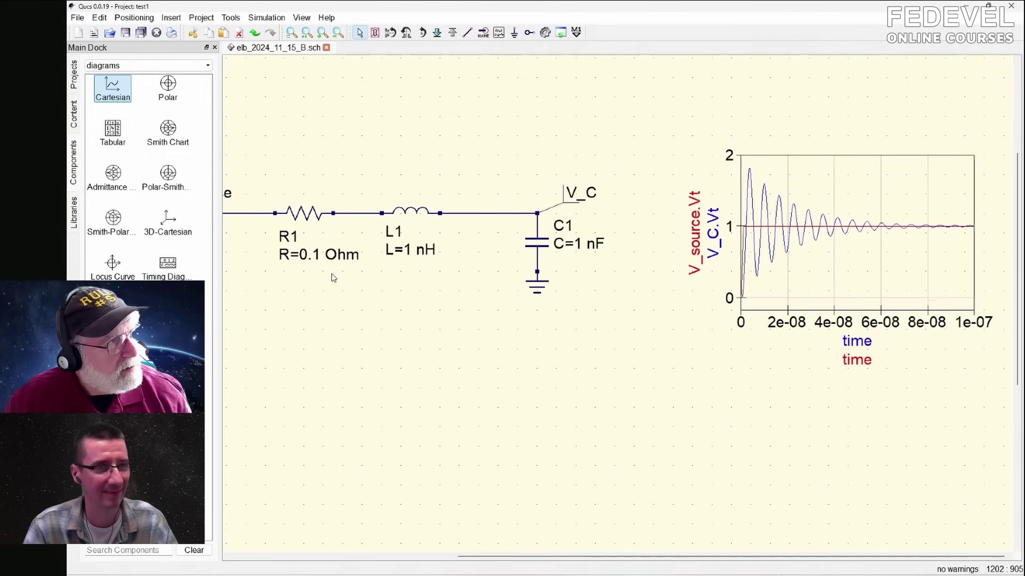
pyautogui.scroll(-2, 414, 438)
pyautogui.scroll(1, 415, 437)
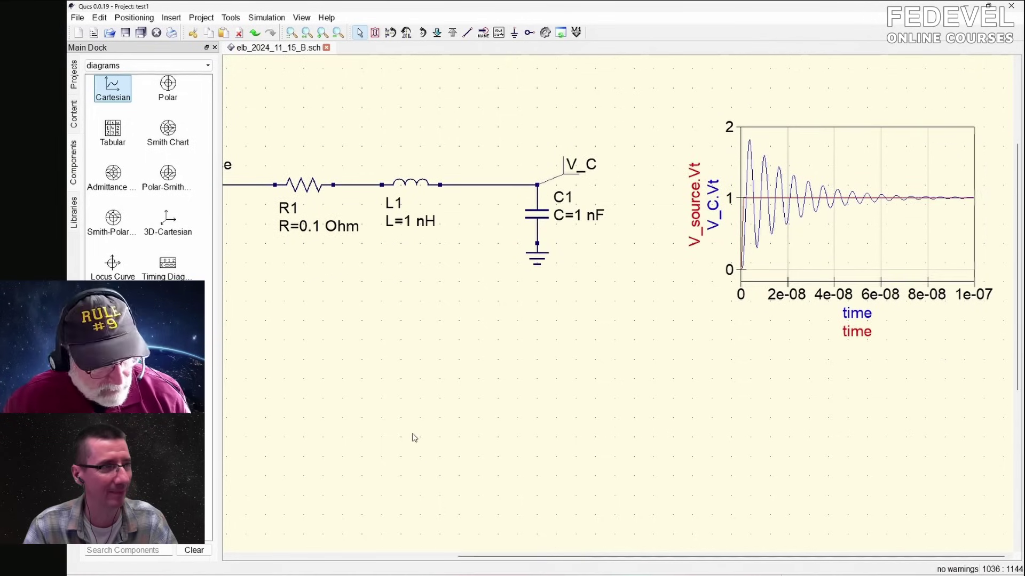
pyautogui.hscroll(1, 415, 438)
pyautogui.hscroll(-3, 414, 437)
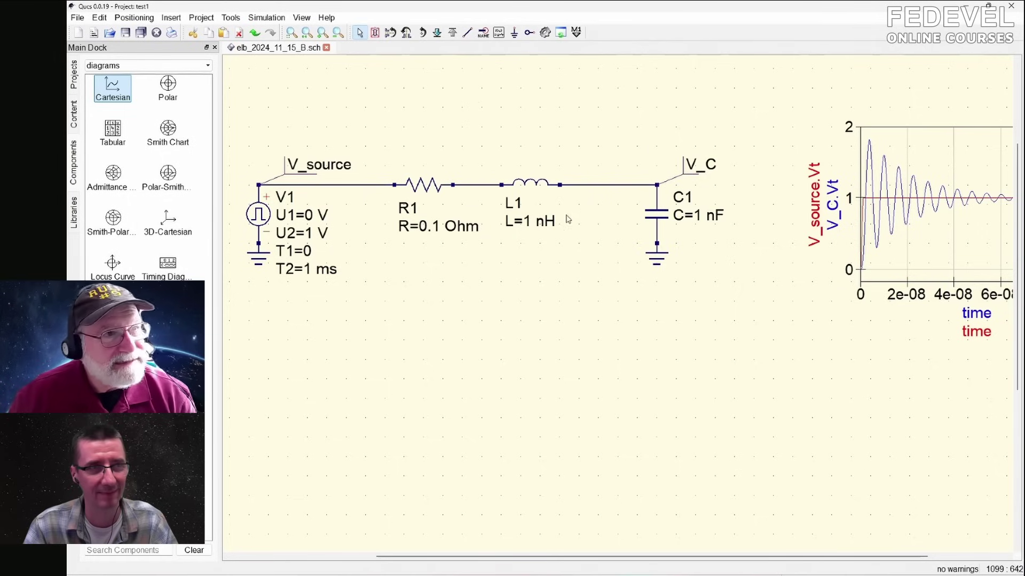
pyautogui.scroll(1, 888, 330)
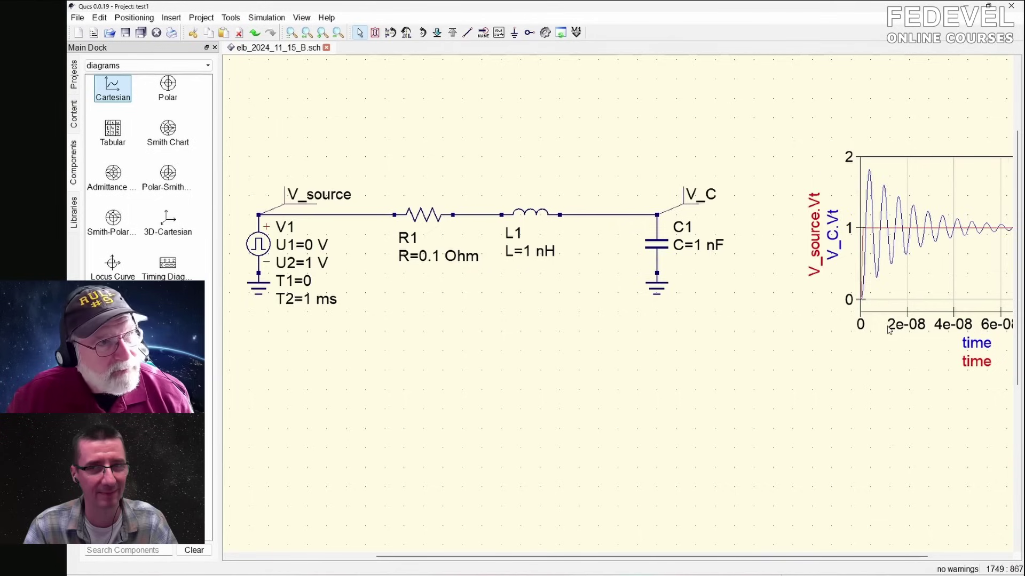
pyautogui.hscroll(5, 888, 330)
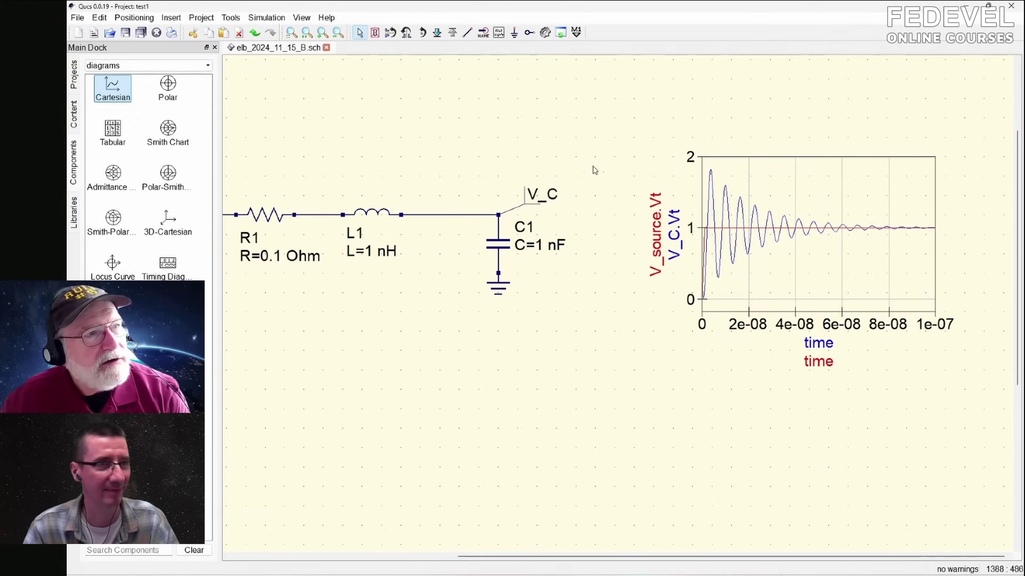
# - Set resistor R1 to 0.5 Ohm and rerun the transient simulation
pyautogui.doubleClick(285, 217)
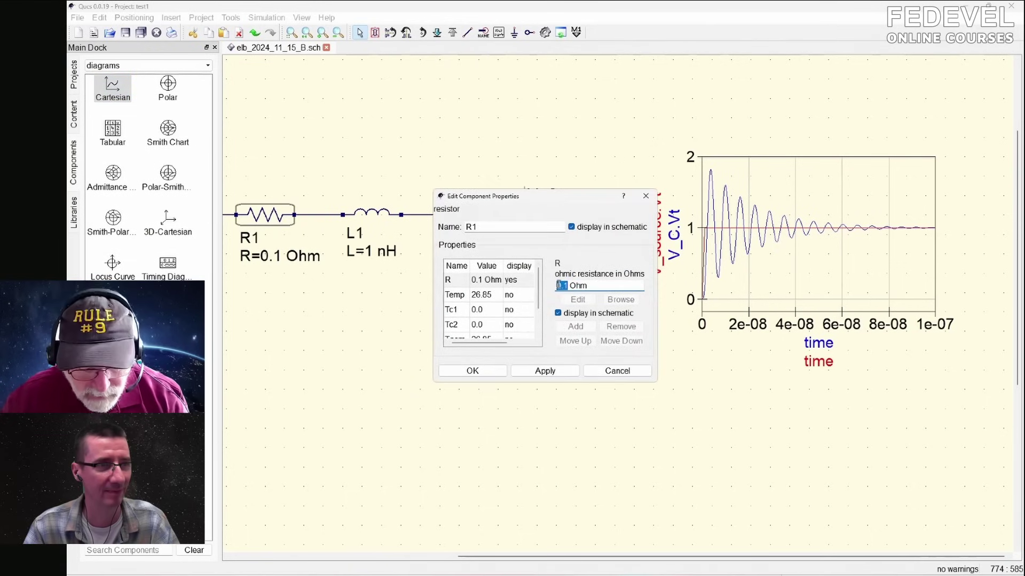
pyautogui.write('0.5')
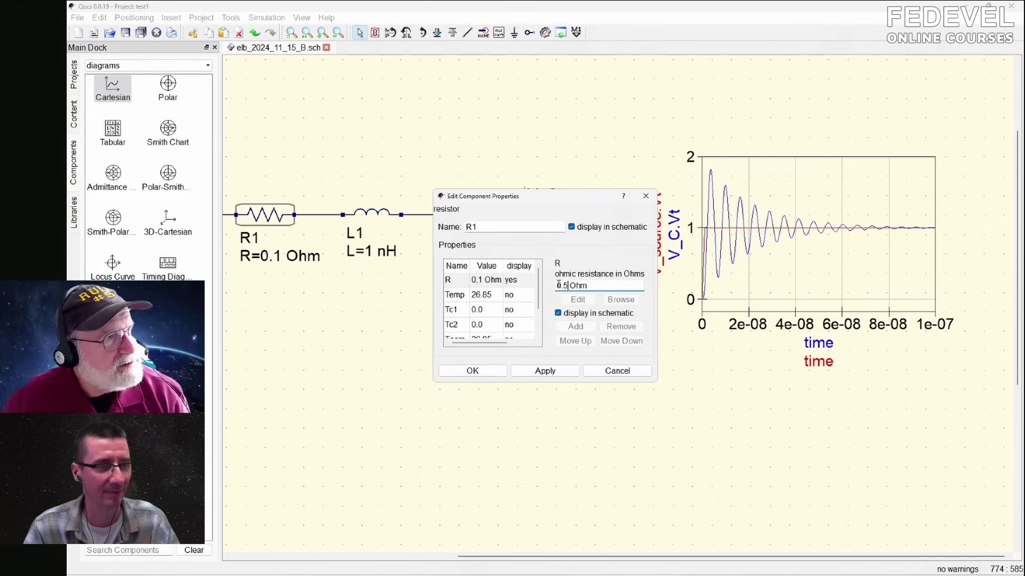
pyautogui.click(472, 371)
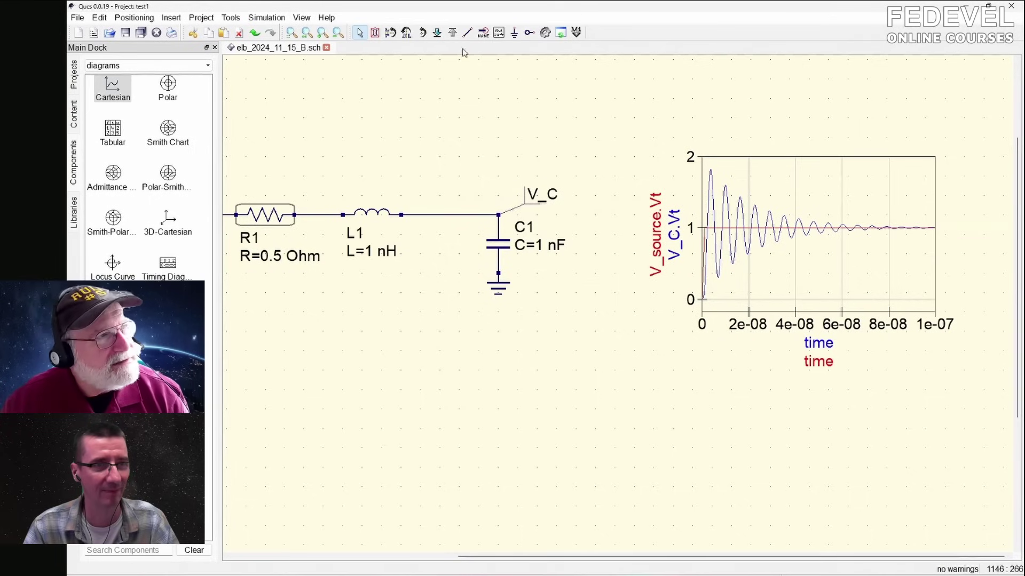
pyautogui.click(546, 33)
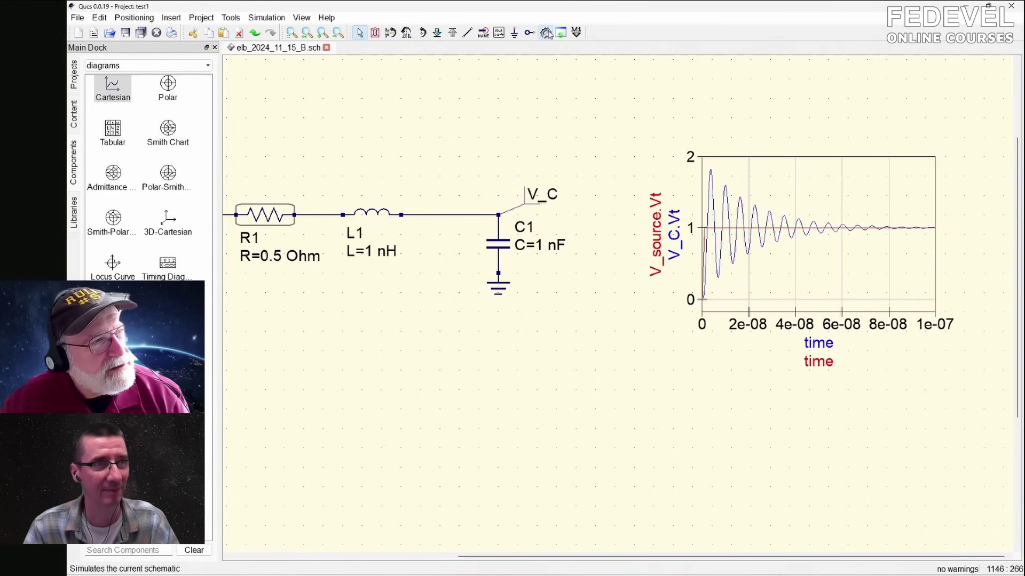
pyautogui.click(595, 423)
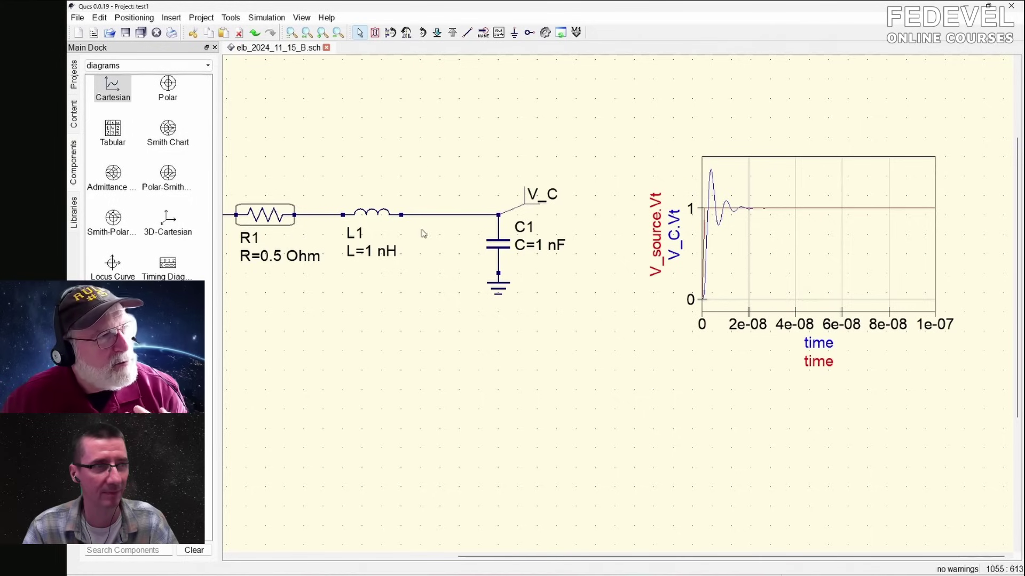
# - Set resistor R1 to 2 Ohm and rerun the transient simulation
pyautogui.doubleClick(266, 216)
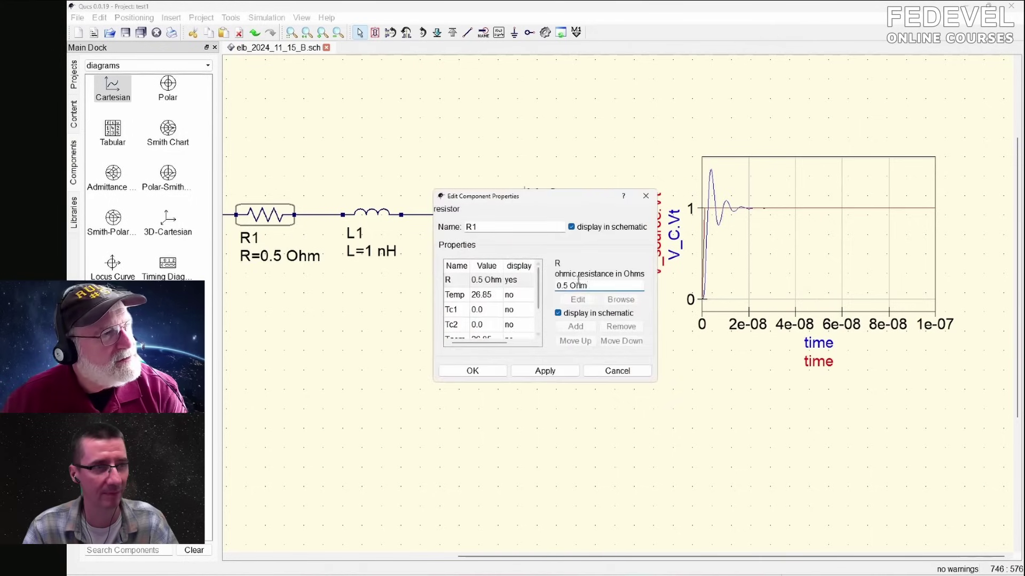
pyautogui.moveTo(567, 286); pyautogui.dragTo(549, 287)
pyautogui.write('2')
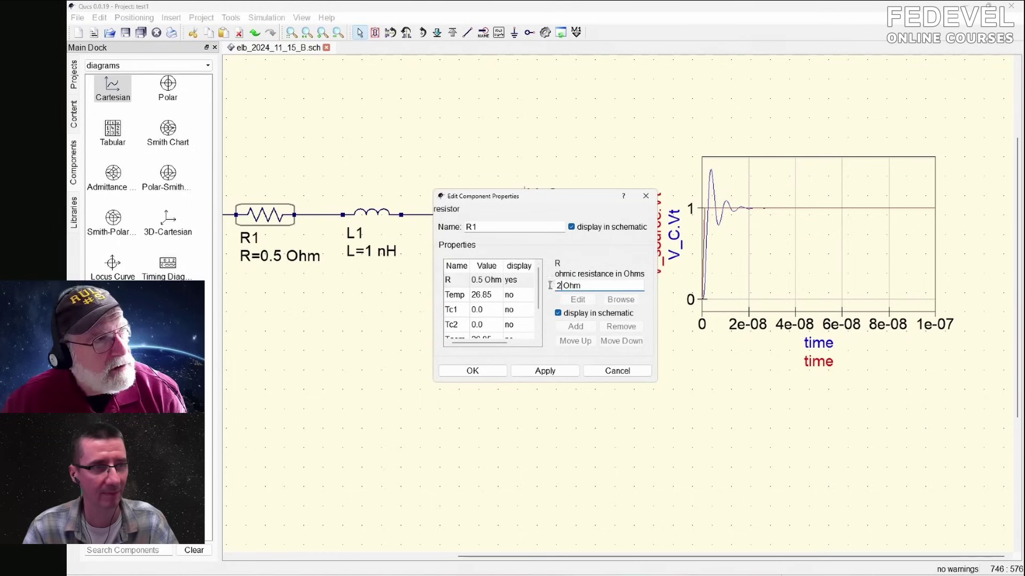
pyautogui.click(536, 371)
pyautogui.click(480, 374)
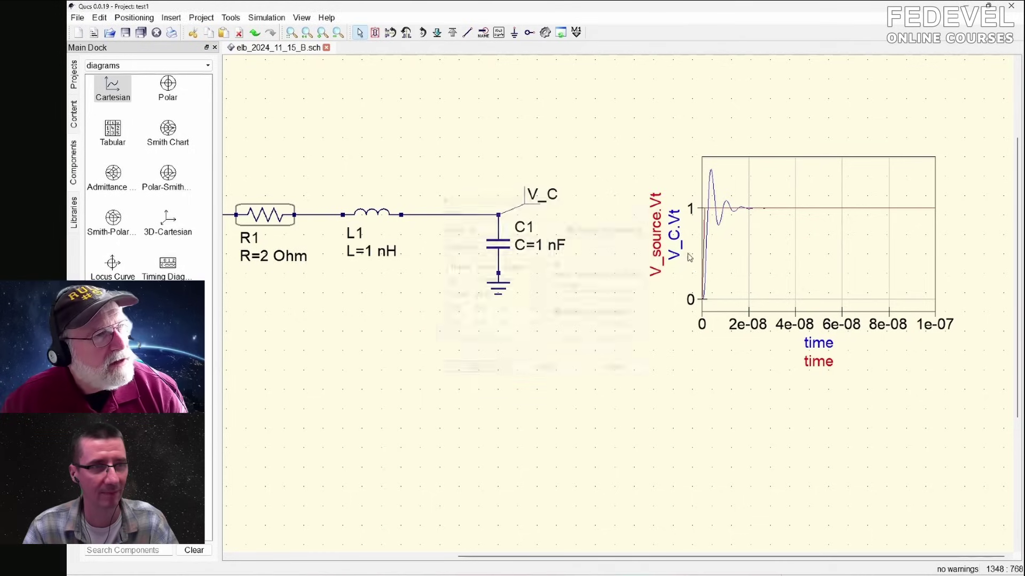
pyautogui.click(544, 34)
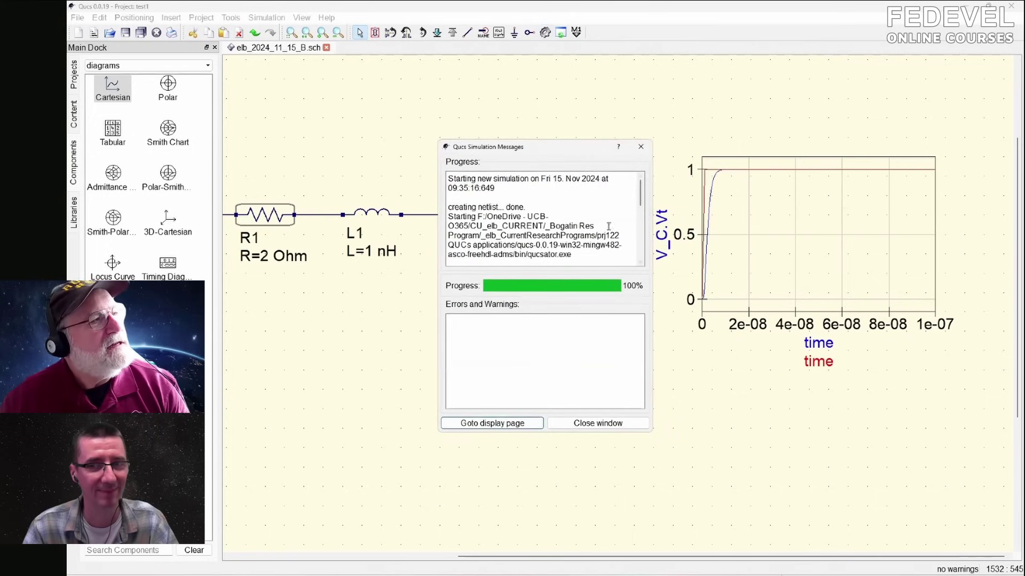
pyautogui.click(598, 424)
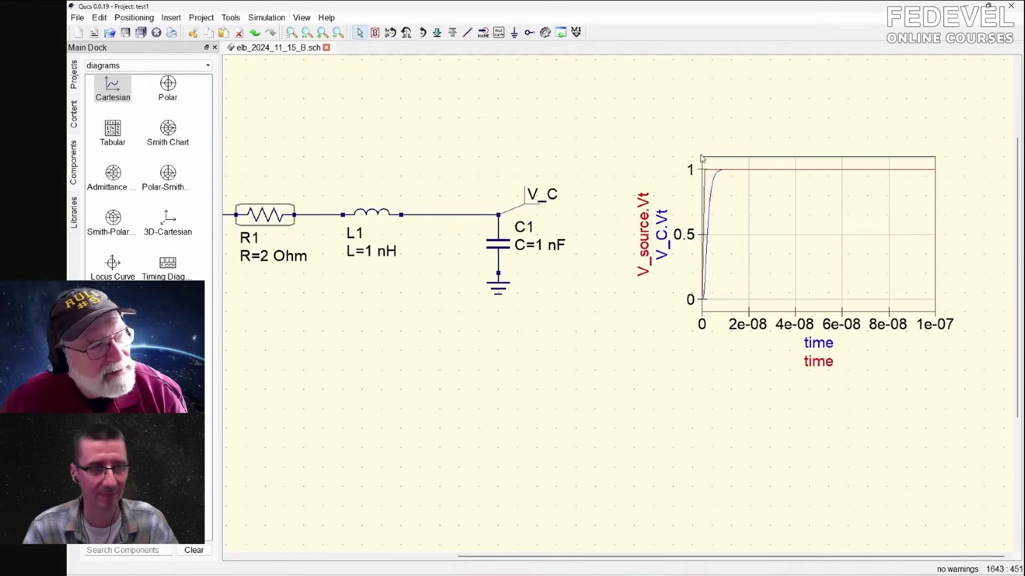
# - Set the transient simulation's stop time to 20 ns
pyautogui.scroll(-5, 365, 119)
pyautogui.scroll(2, 366, 119)
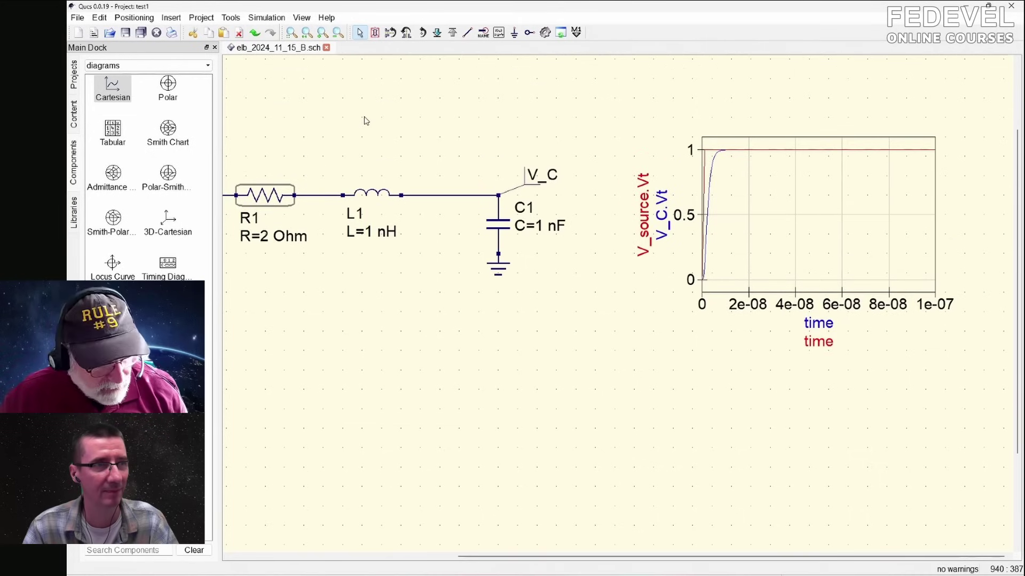
pyautogui.scroll(-3, 297, 130)
pyautogui.doubleClick(270, 96)
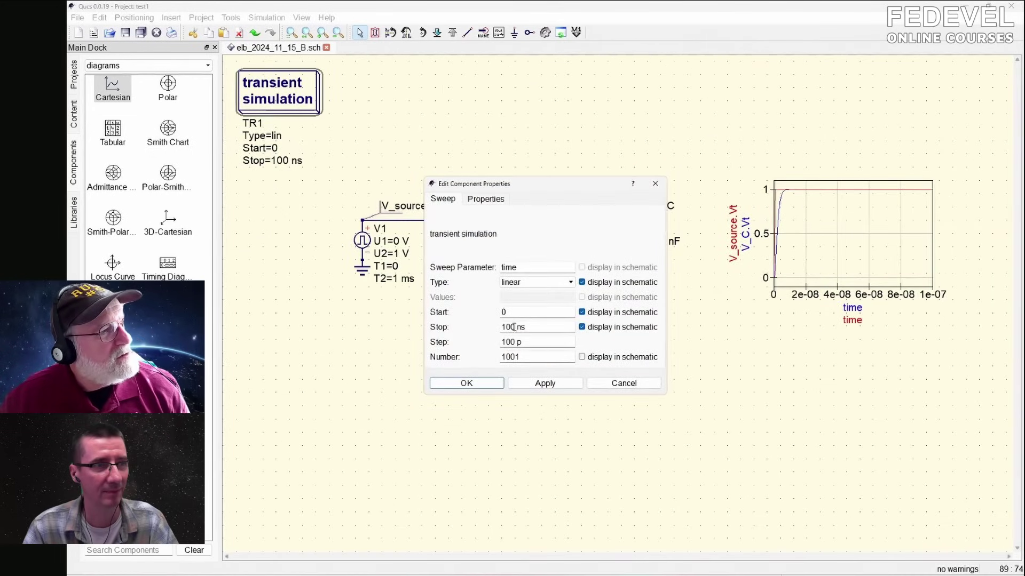
pyautogui.moveTo(513, 327); pyautogui.dragTo(502, 327)
pyautogui.write('20')
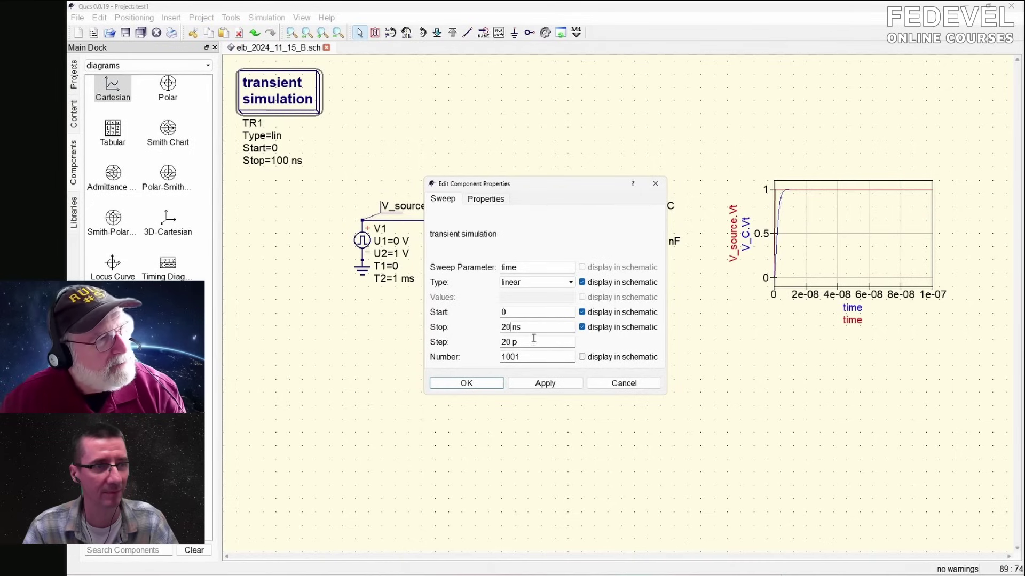
pyautogui.click(466, 383)
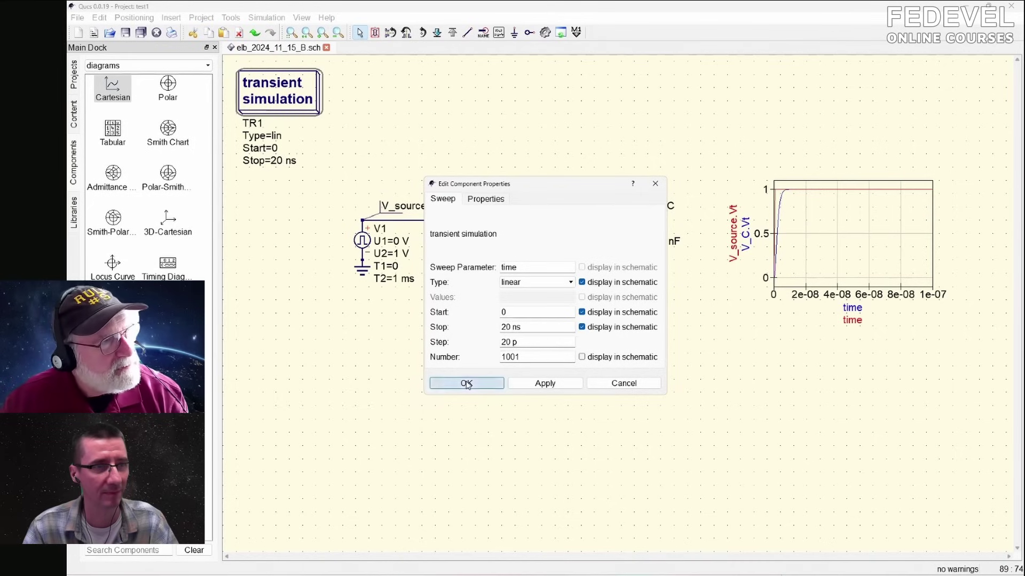
# - Rerun the transient simulation with the 20 ns stop time, and view resistor R1's properties without changing them
pyautogui.click(545, 32)
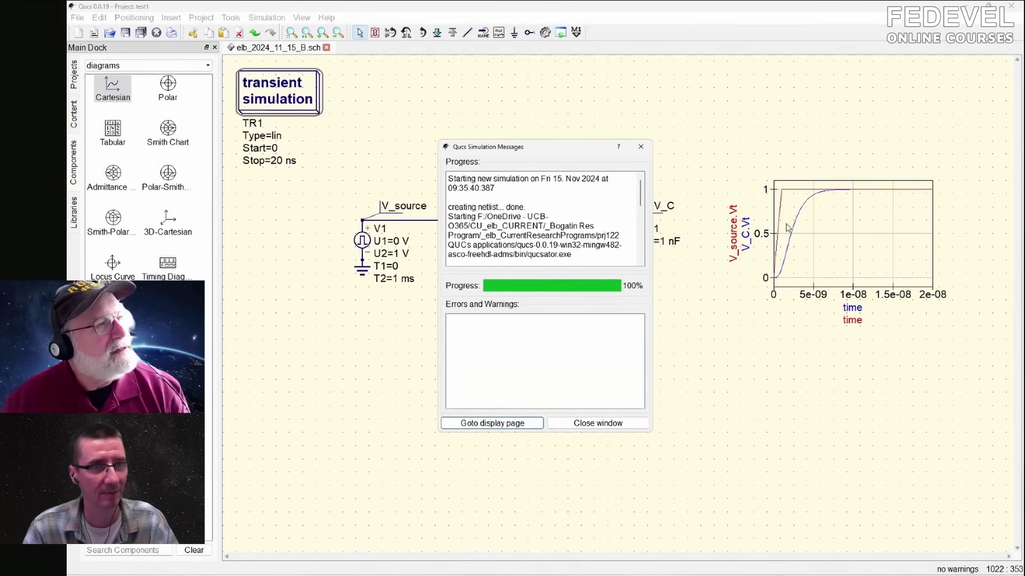
pyautogui.click(641, 147)
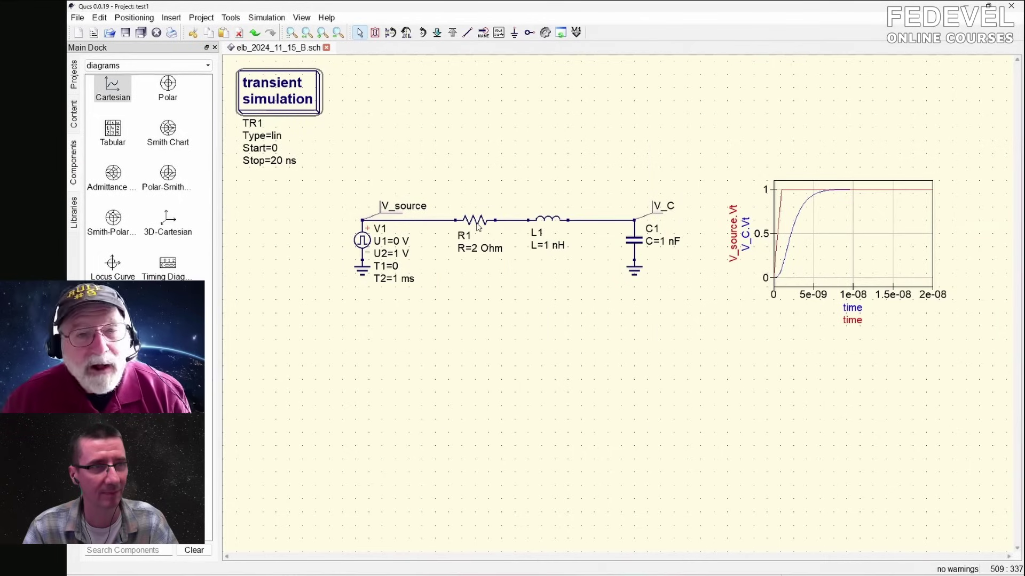
pyautogui.doubleClick(477, 225)
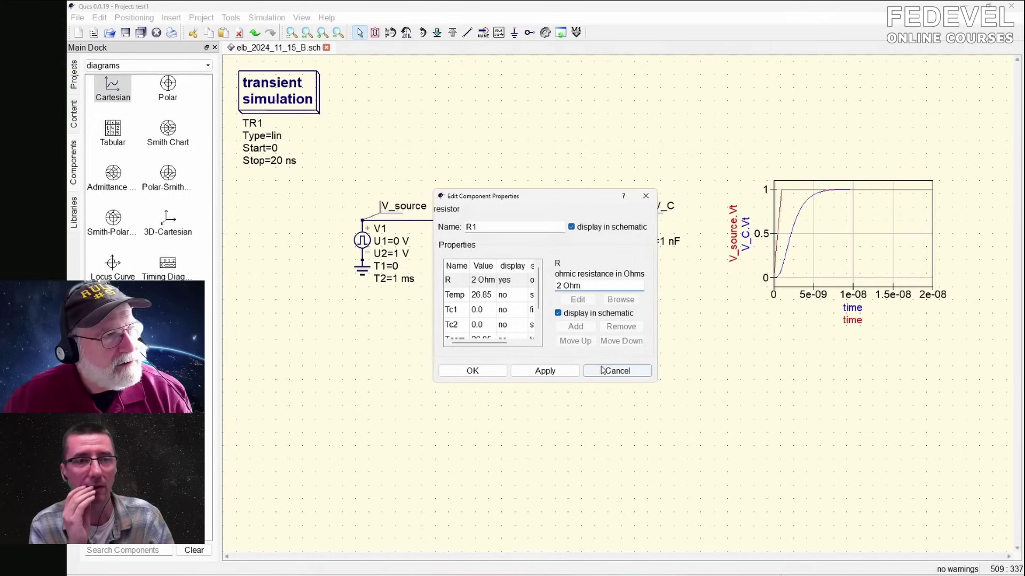
pyautogui.click(617, 372)
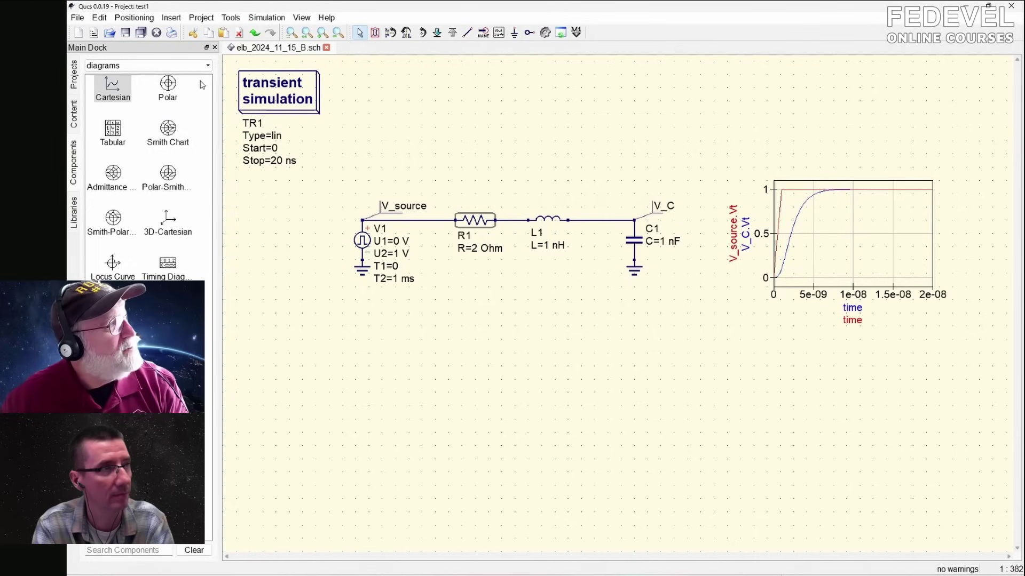
# - Place an AC current source below the pulse source V1 and set its peak current to 1 A
pyautogui.click(182, 65)
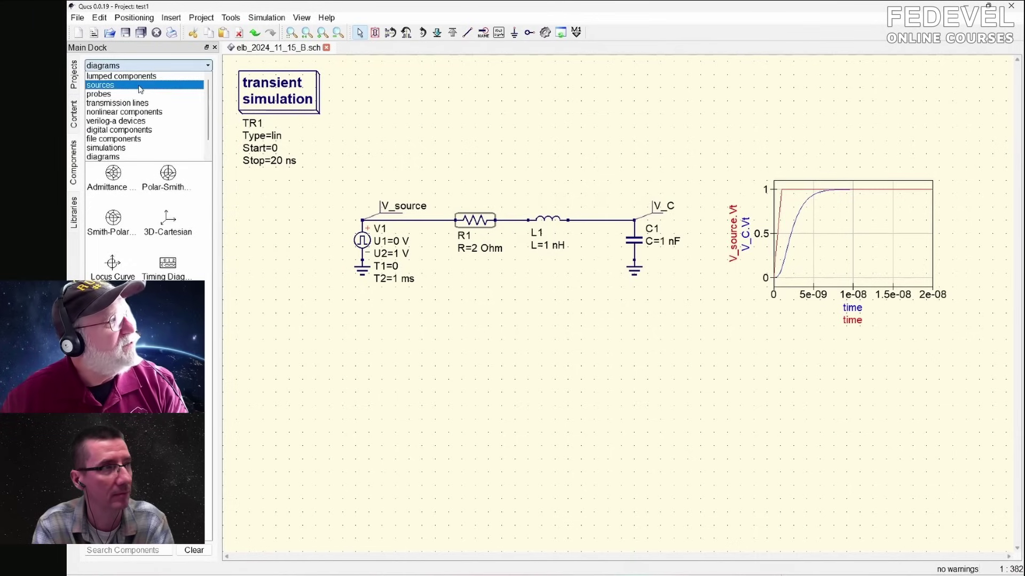
pyautogui.click(141, 87)
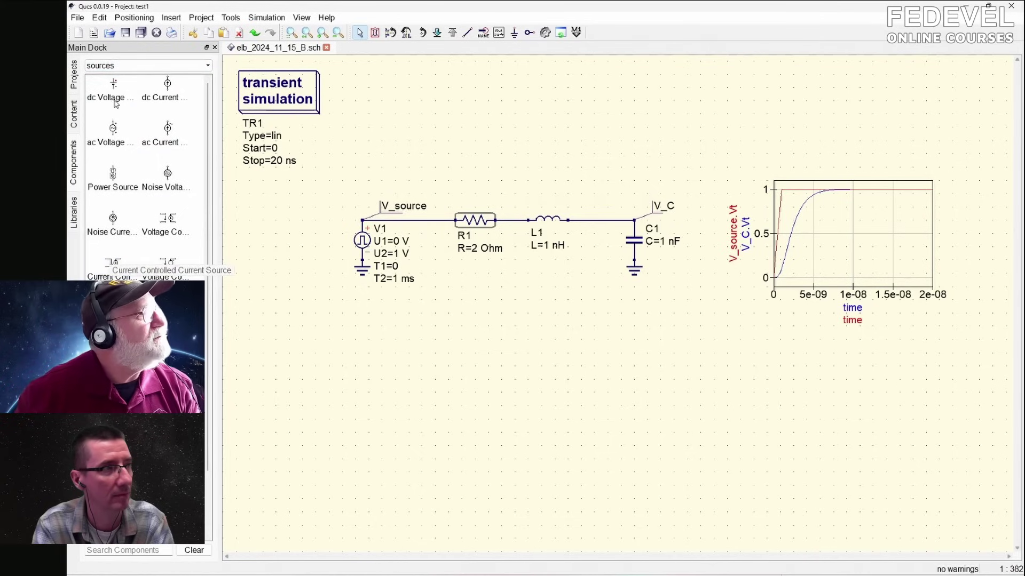
pyautogui.click(168, 132)
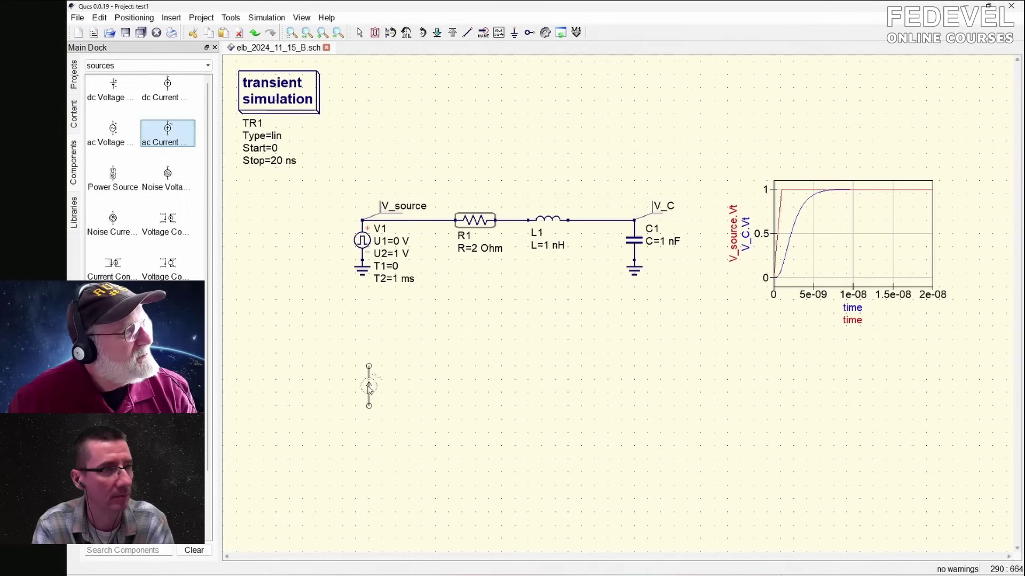
pyautogui.click(364, 394)
pyautogui.press('Escape')
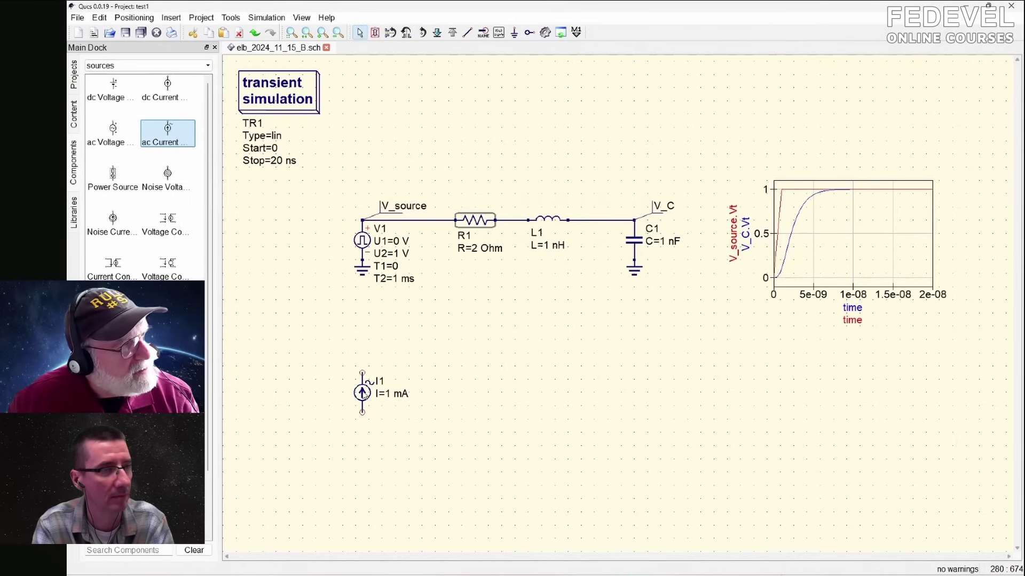
pyautogui.doubleClick(358, 393)
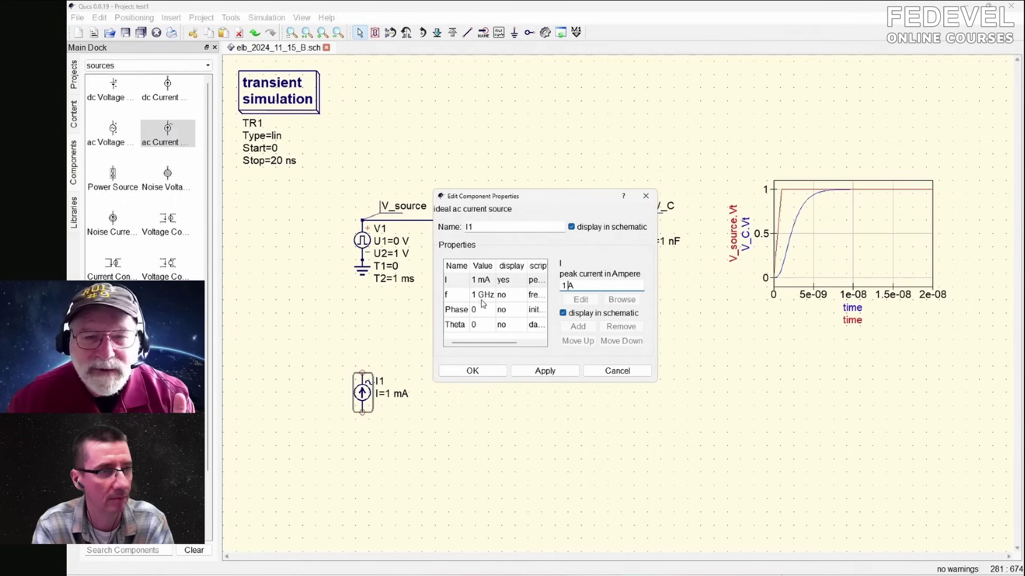
pyautogui.click(470, 371)
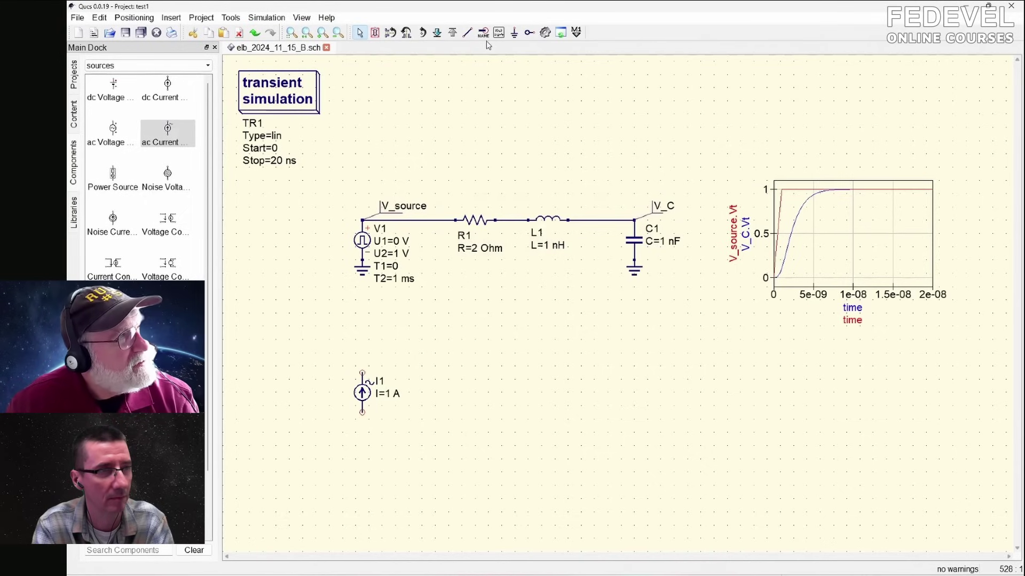
# - Attach a ground symbol to the lower terminal of AC current source I1
pyautogui.click(516, 34)
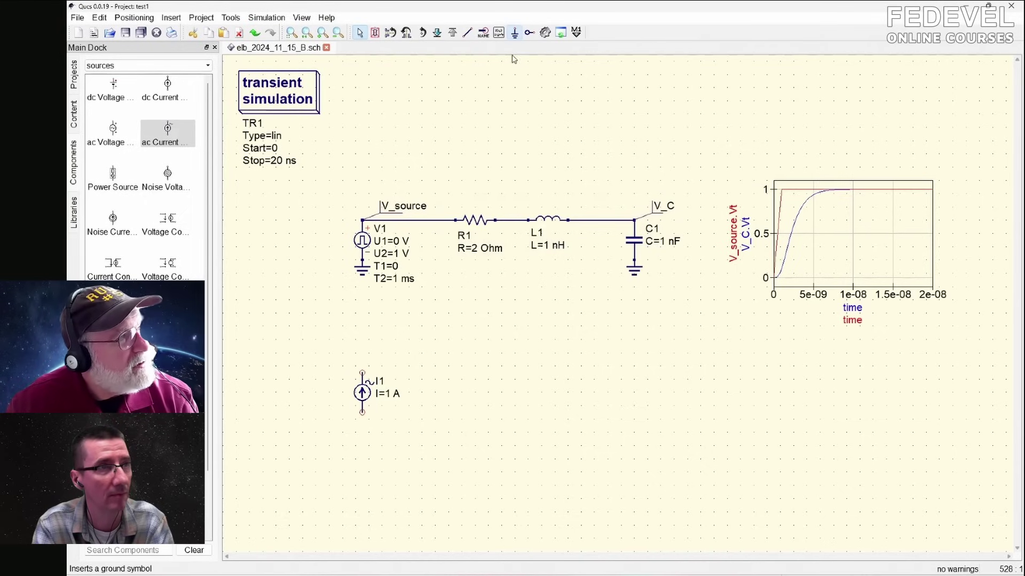
pyautogui.click(363, 416)
pyautogui.press('Escape')
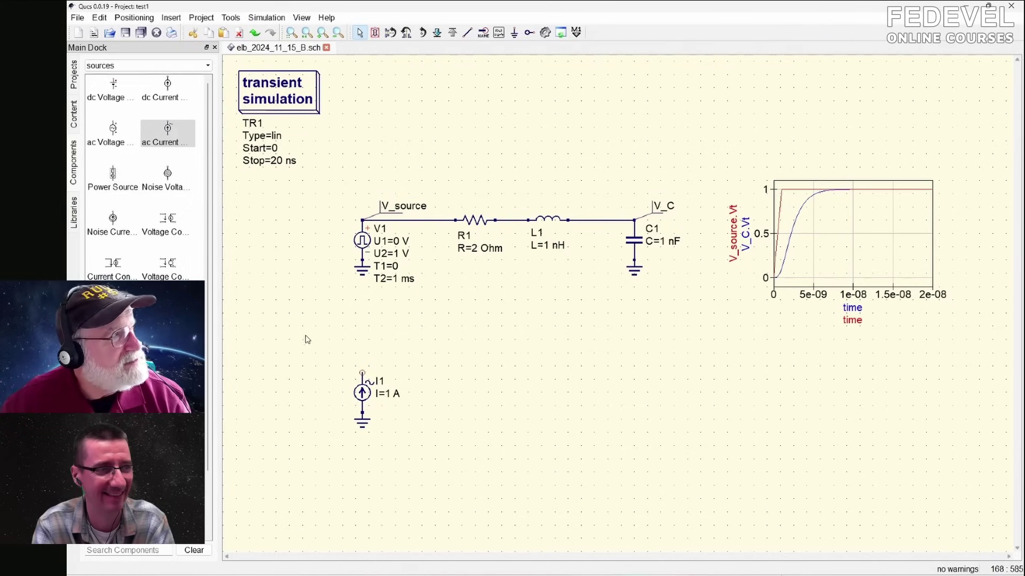
# - Place a US-style resistor to the left of current source I1, rotated upright and aligned with the source's terminals
pyautogui.click(210, 65)
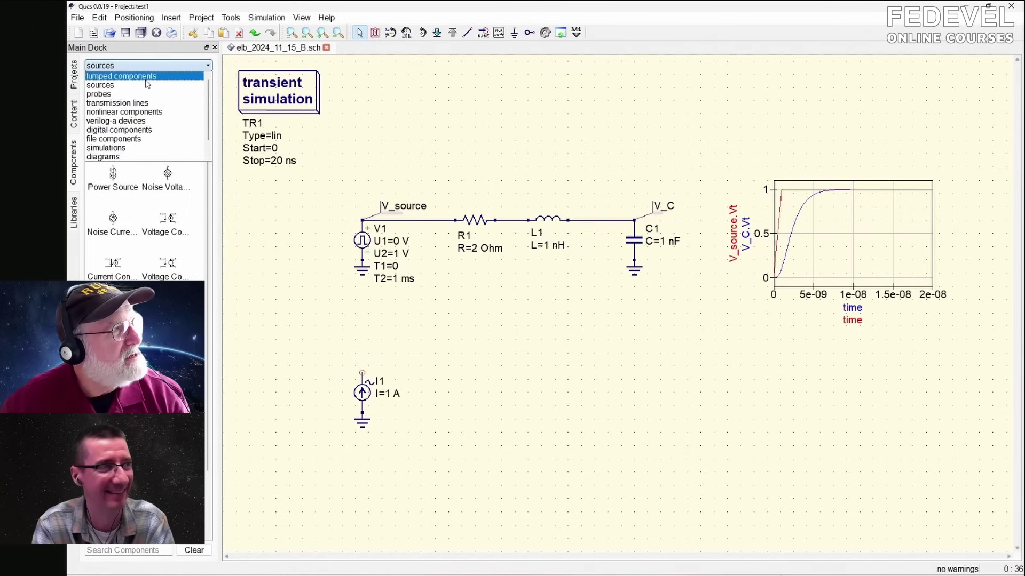
pyautogui.click(147, 79)
pyautogui.click(150, 88)
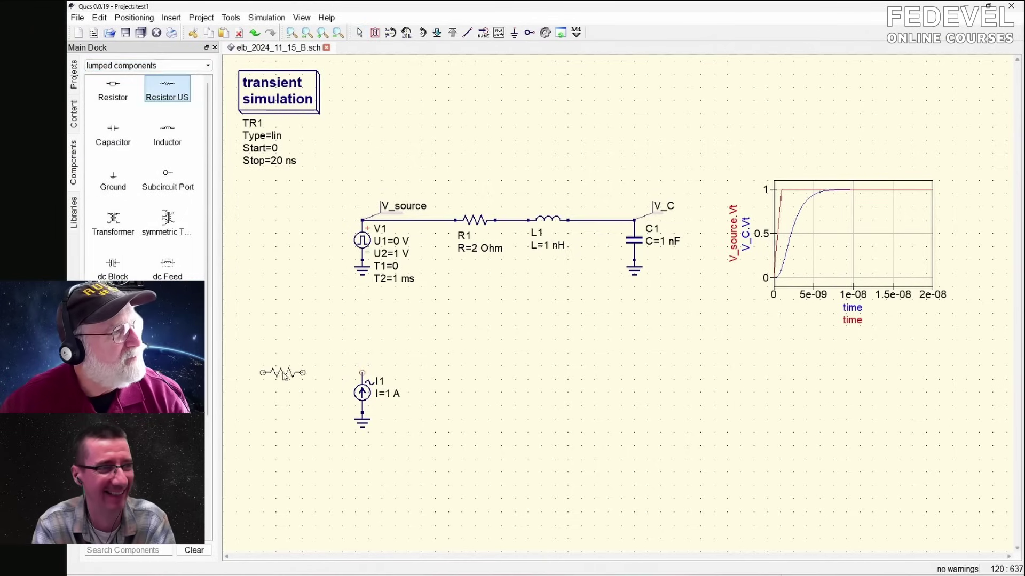
pyautogui.click(290, 376)
pyautogui.press('Escape')
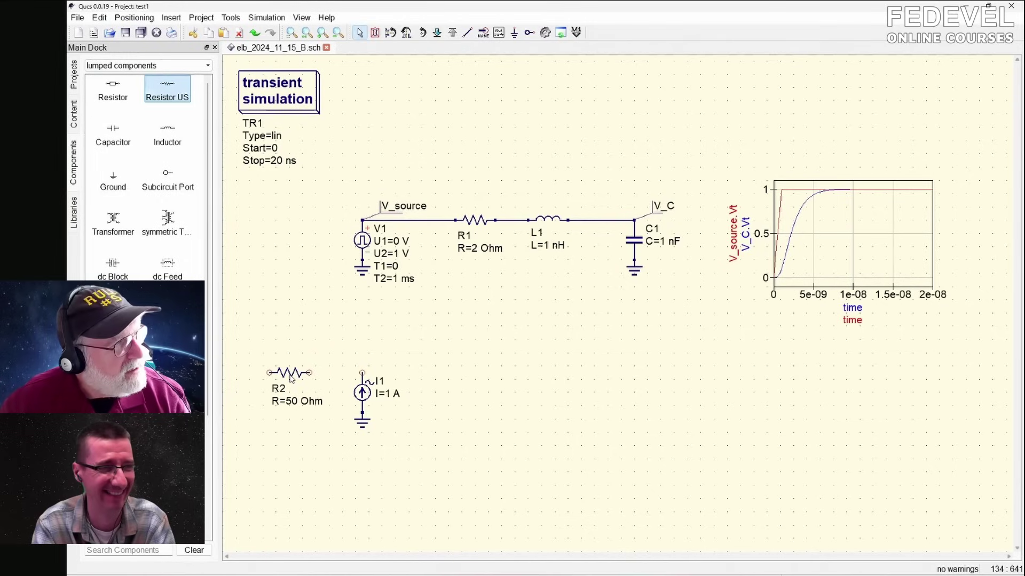
pyautogui.click(292, 377)
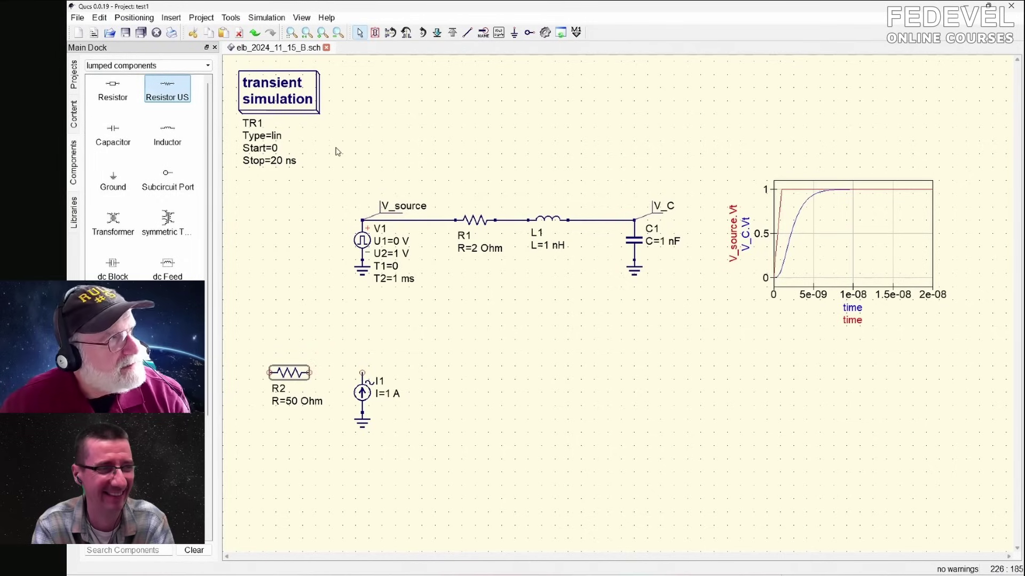
pyautogui.click(422, 33)
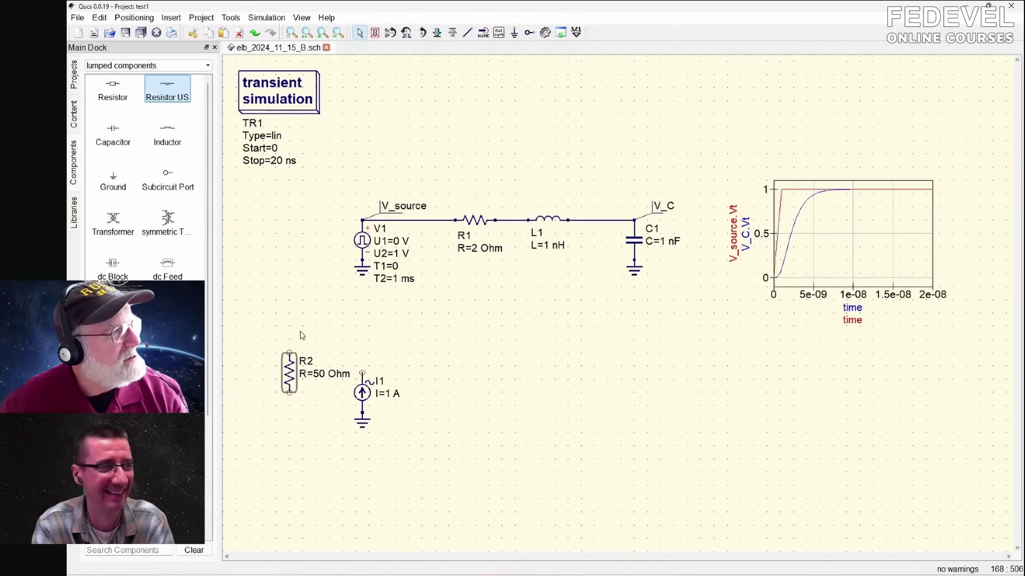
pyautogui.moveTo(295, 374); pyautogui.dragTo(289, 394)
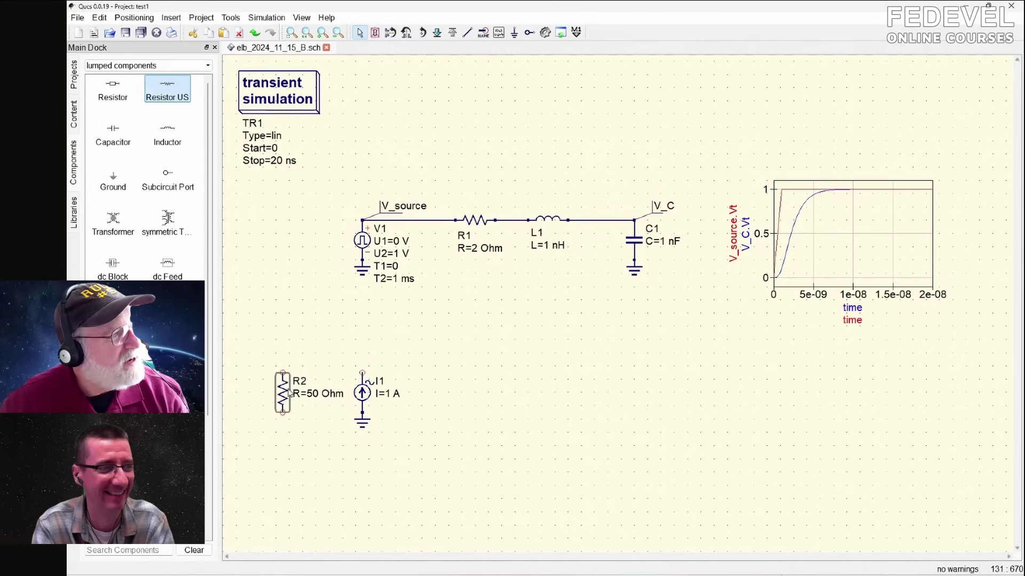
# - Set the resistance of the upright resistor R2 to 1e9
pyautogui.doubleClick(290, 394)
pyautogui.click(532, 282)
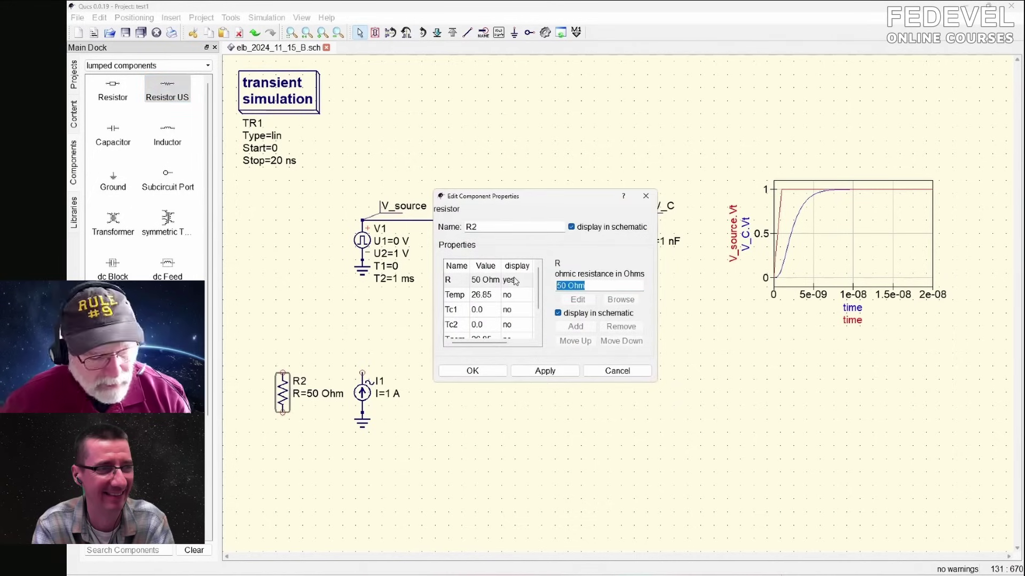
pyautogui.write('1e9')
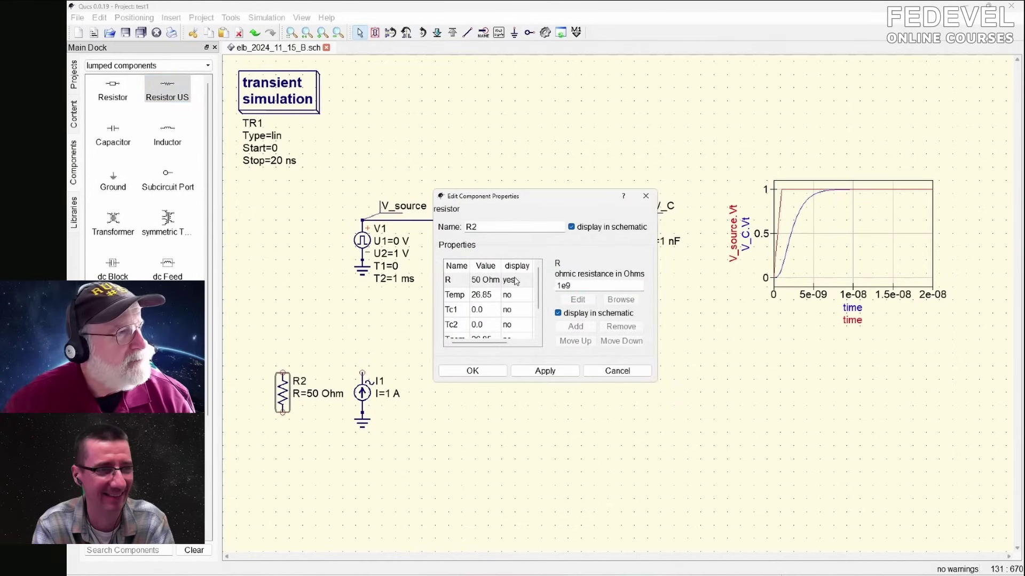
pyautogui.click(463, 370)
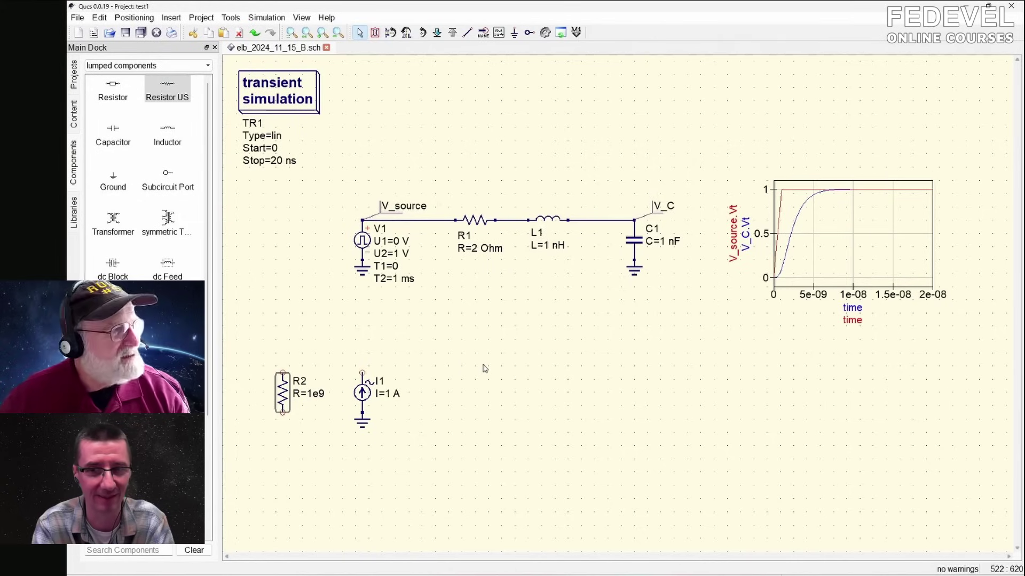
# - Wire resistor R2 in parallel with current source I1, joining their upper terminals and their lower terminals
pyautogui.click(469, 33)
pyautogui.click(283, 373)
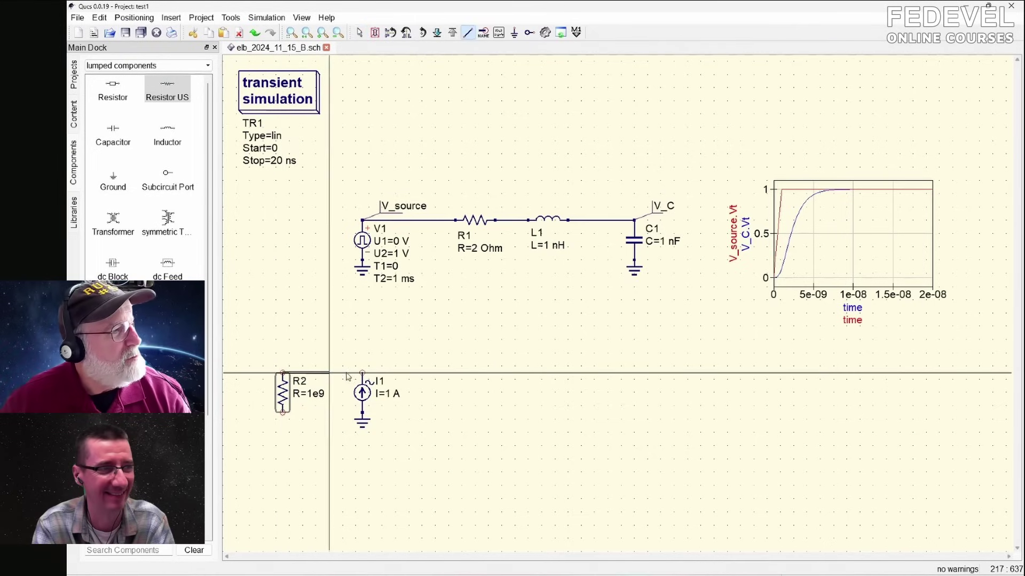
pyautogui.click(363, 373)
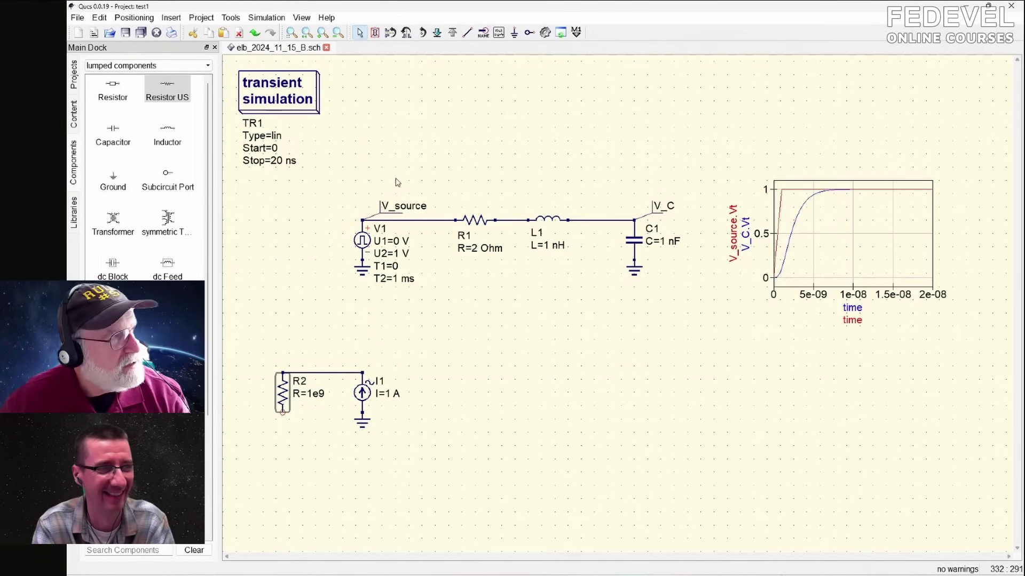
pyautogui.click(283, 413)
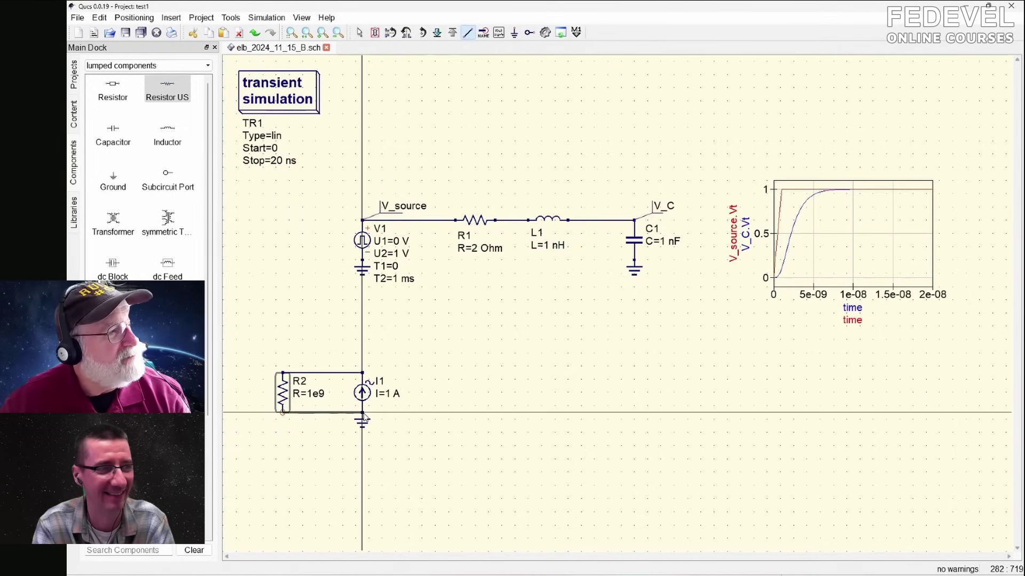
pyautogui.click(362, 412)
pyautogui.press('Escape')
pyautogui.click(458, 402)
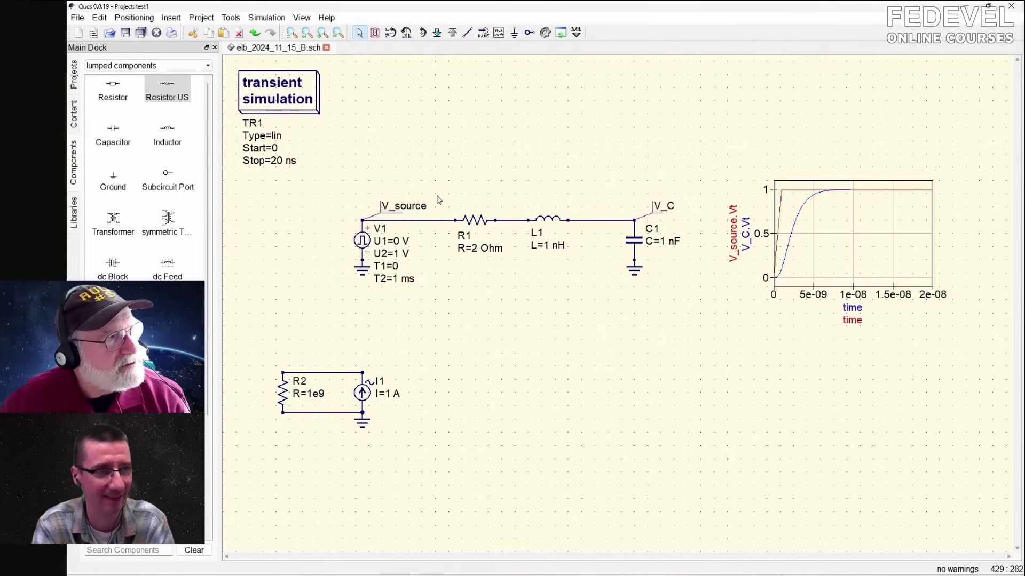
# - Copy the series R1, L1, C1 branch with its ground and paste it to the right of current source I1
pyautogui.moveTo(438, 200); pyautogui.dragTo(650, 309)
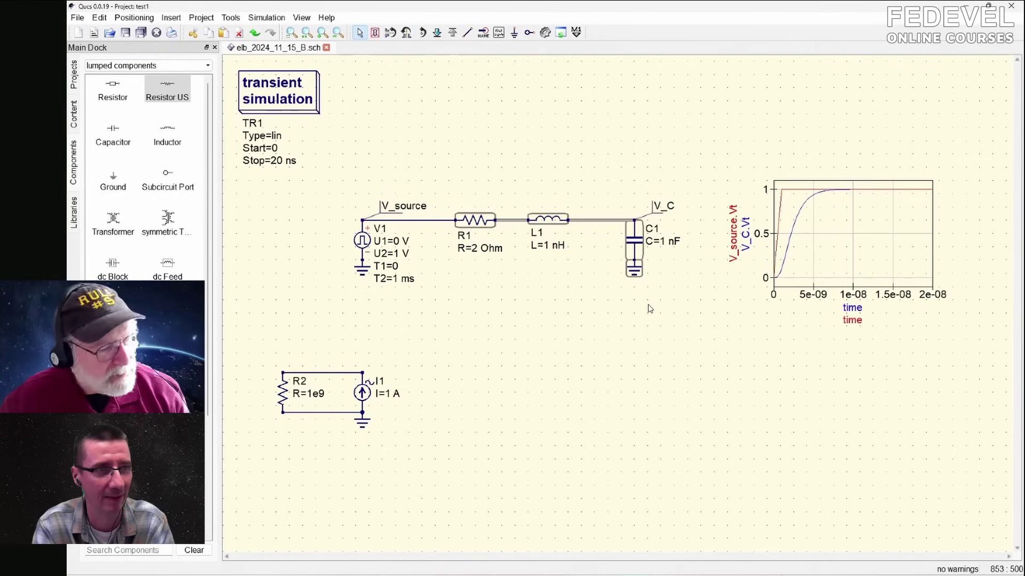
pyautogui.hotkey('ctrl', 'c')
pyautogui.hotkey('ctrl', 'v')
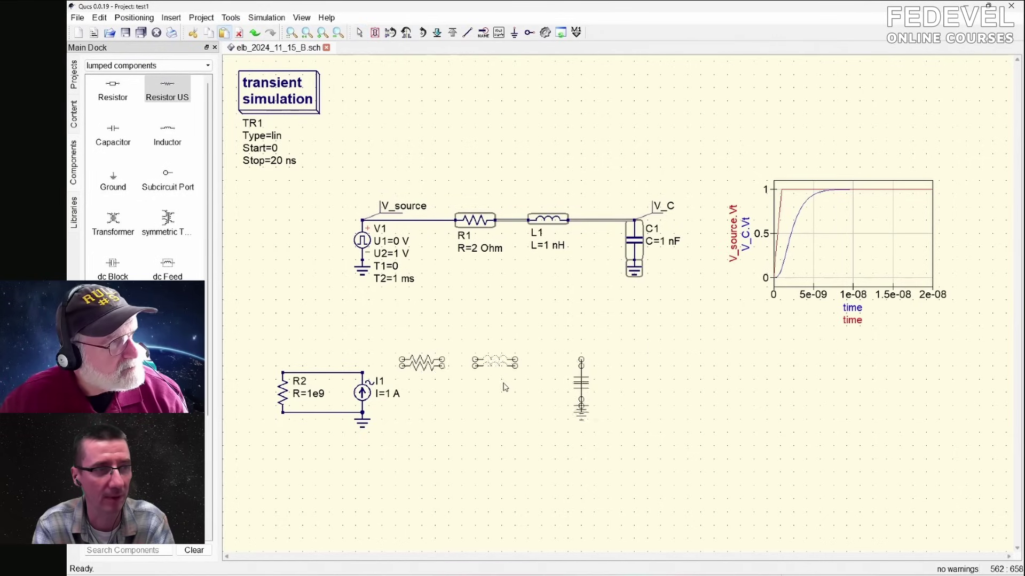
pyautogui.click(549, 395)
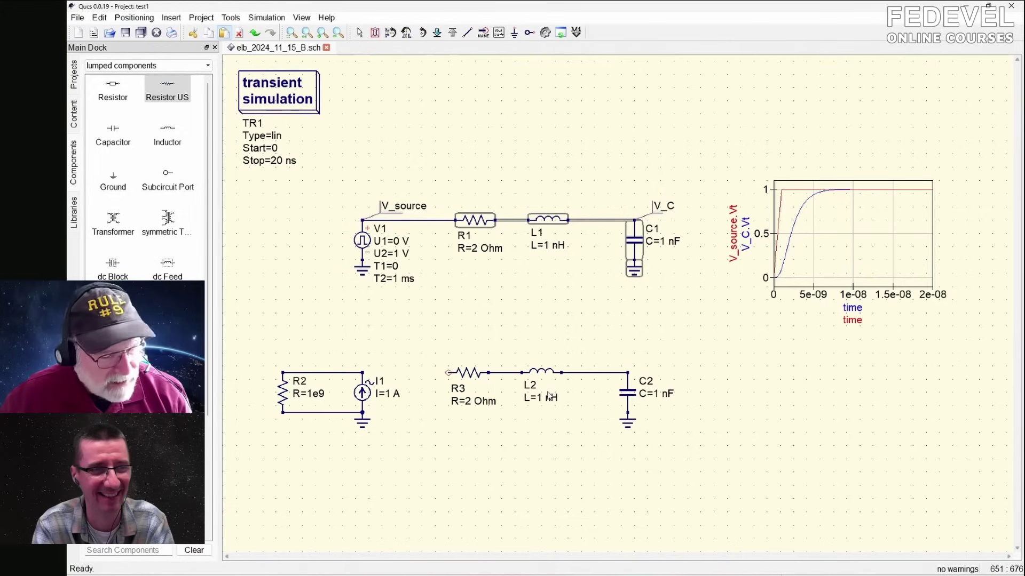
pyautogui.click(546, 92)
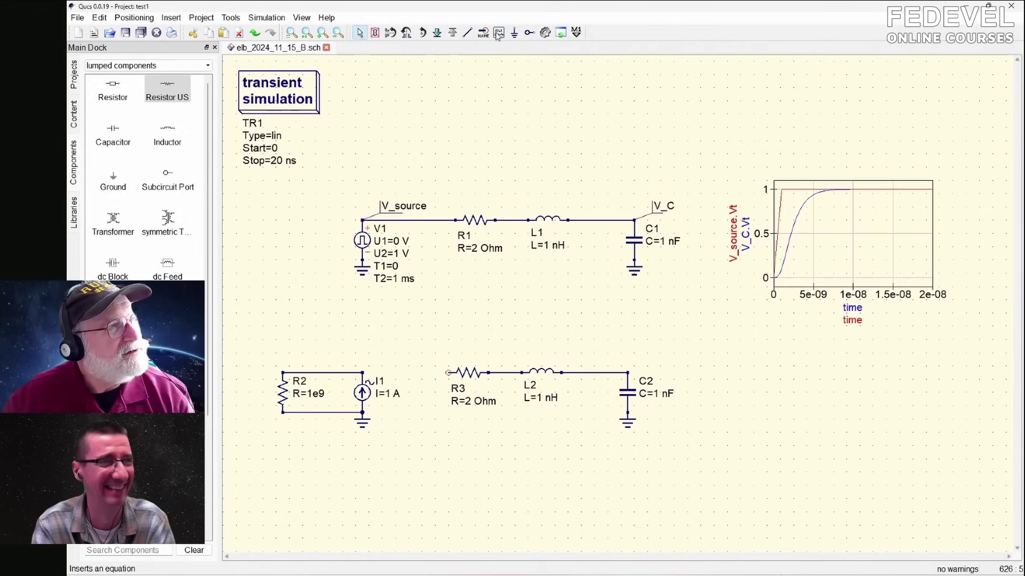
# - Place an equation block to the right of capacitor C2 and rename its variable to R_1
pyautogui.click(499, 33)
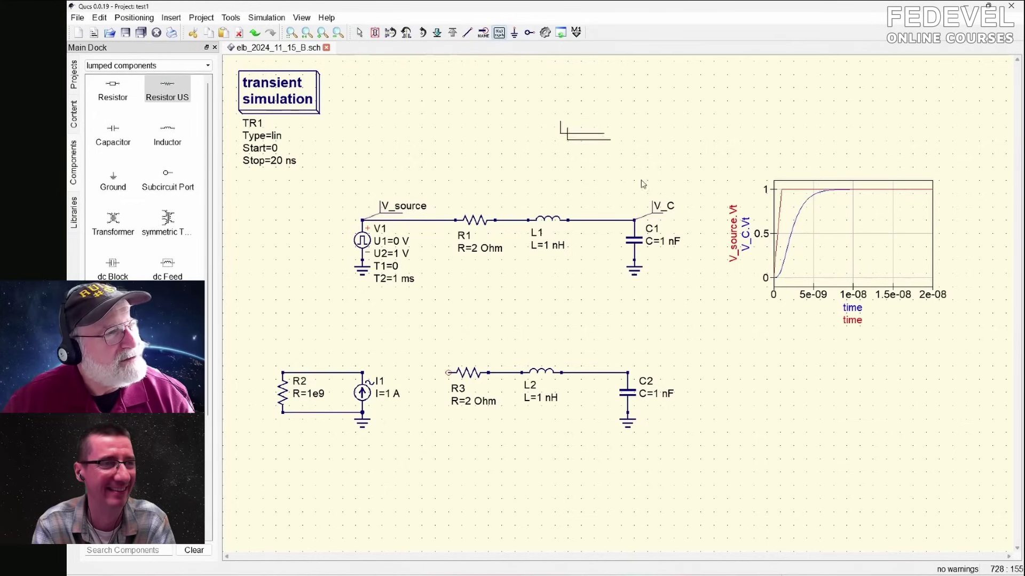
pyautogui.click(730, 367)
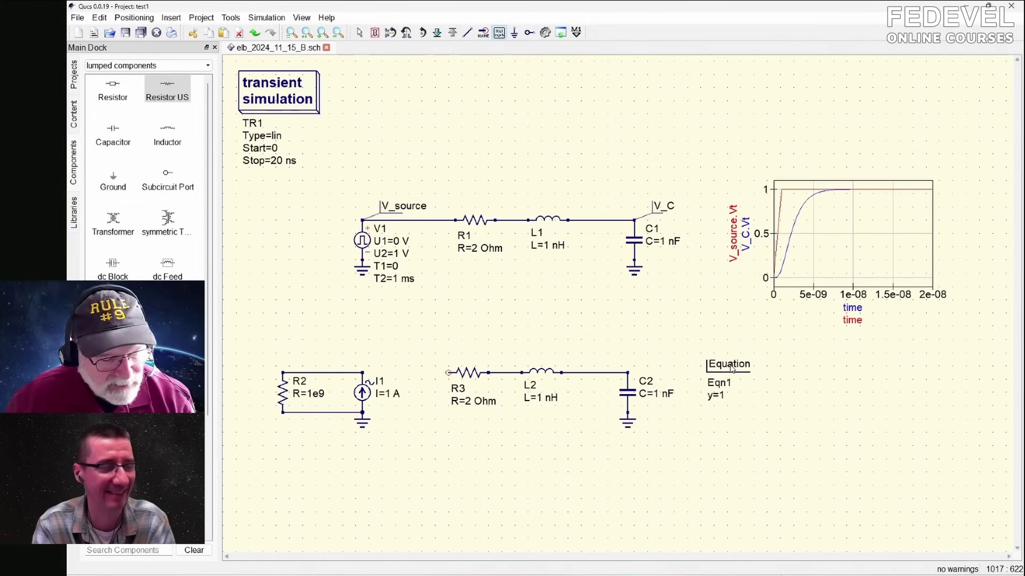
pyautogui.press('Escape')
pyautogui.doubleClick(730, 367)
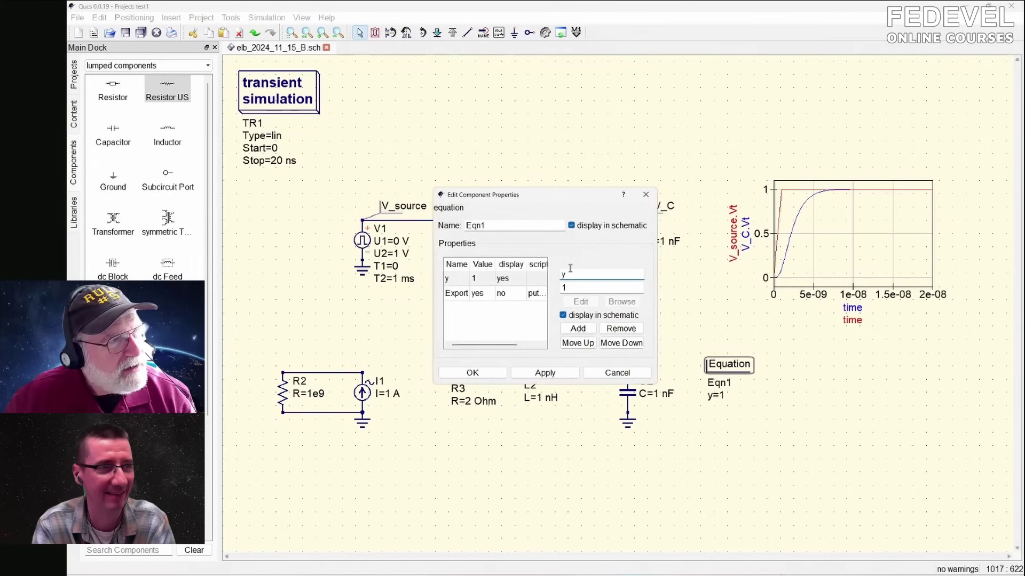
pyautogui.write('R_1')
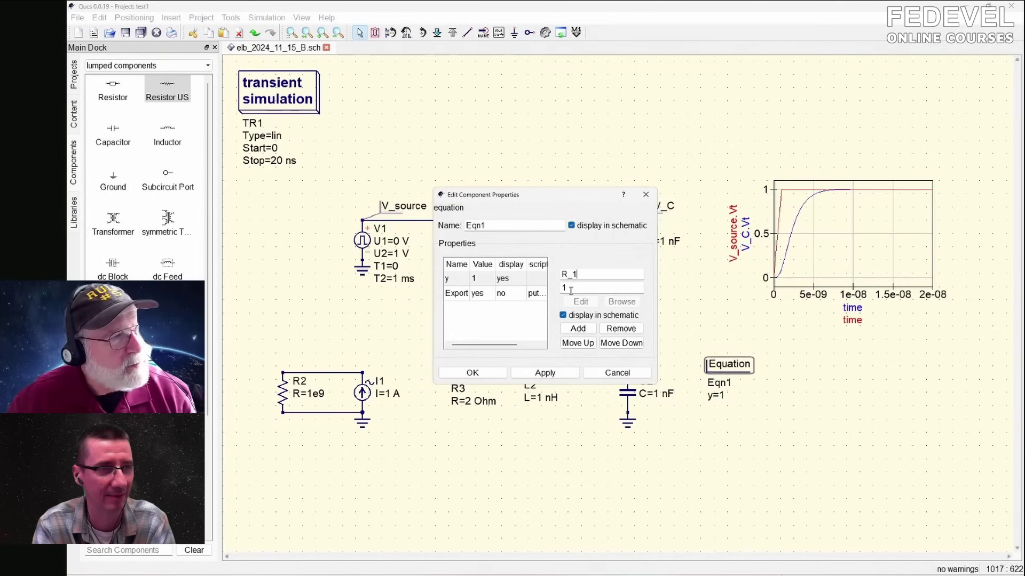
pyautogui.click(540, 373)
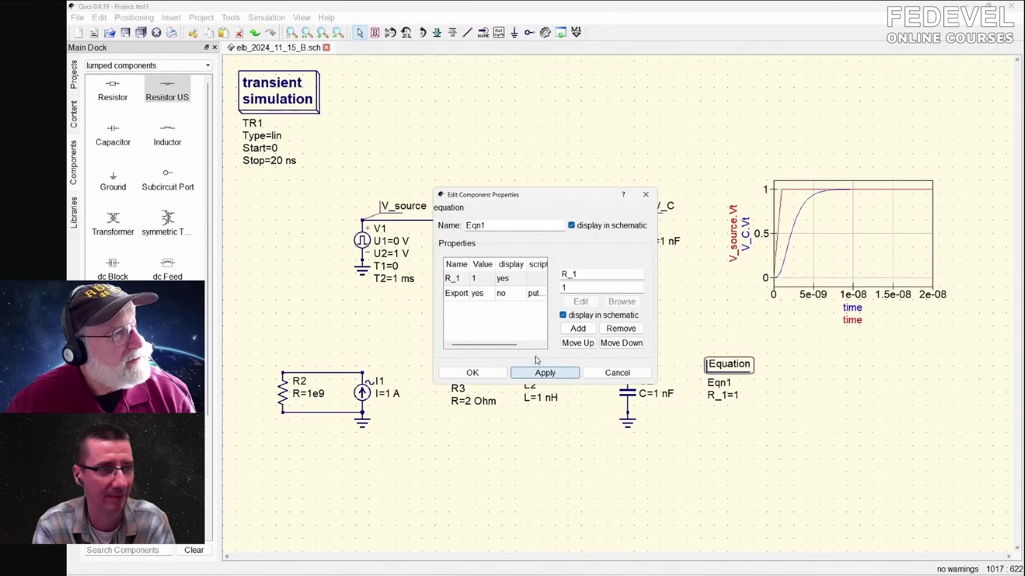
# - Change the equation block's variable to C_1_F with the value 1e-9
pyautogui.moveTo(582, 275); pyautogui.dragTo(550, 271)
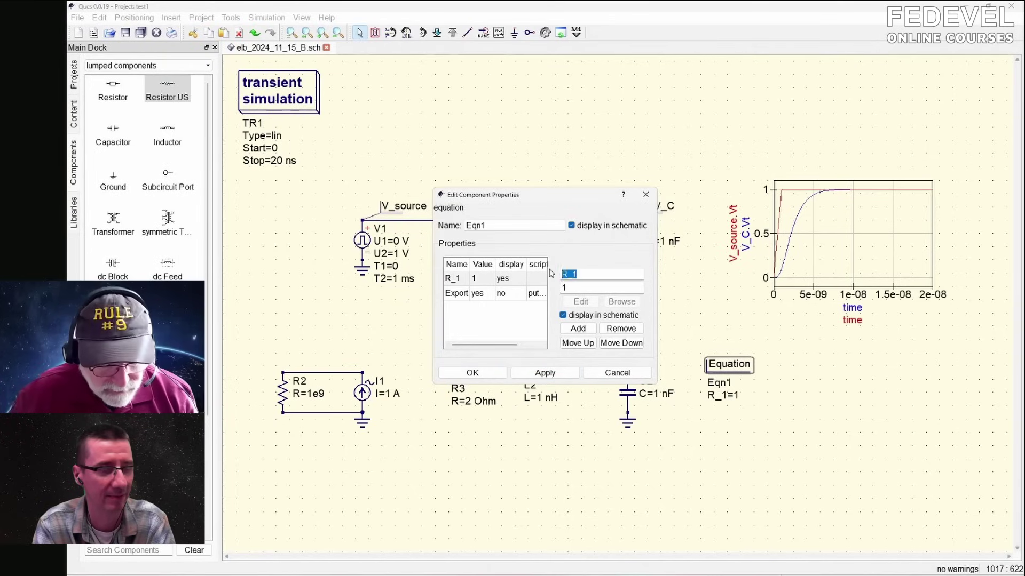
pyautogui.write('C')
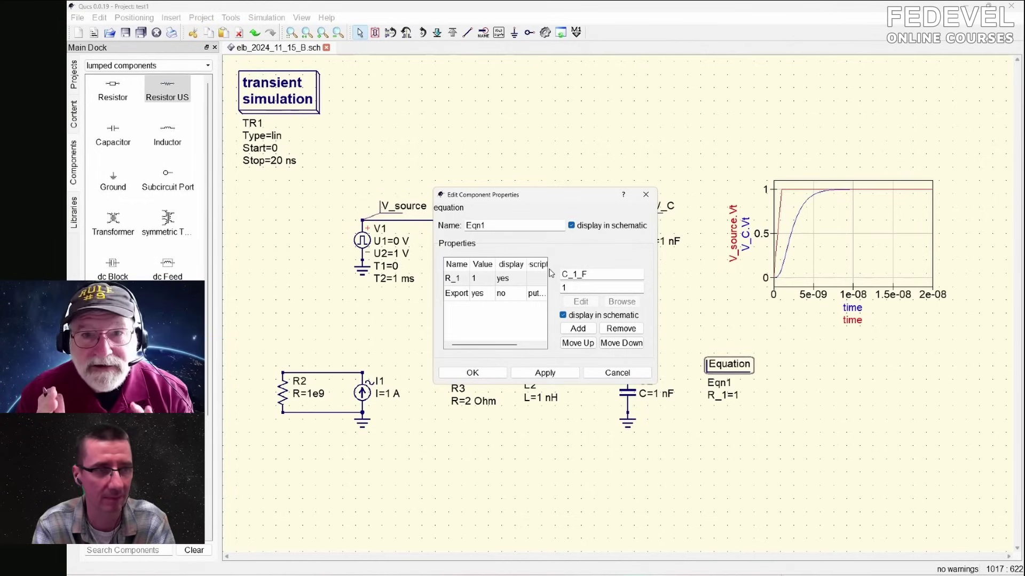
pyautogui.moveTo(577, 287); pyautogui.dragTo(553, 288)
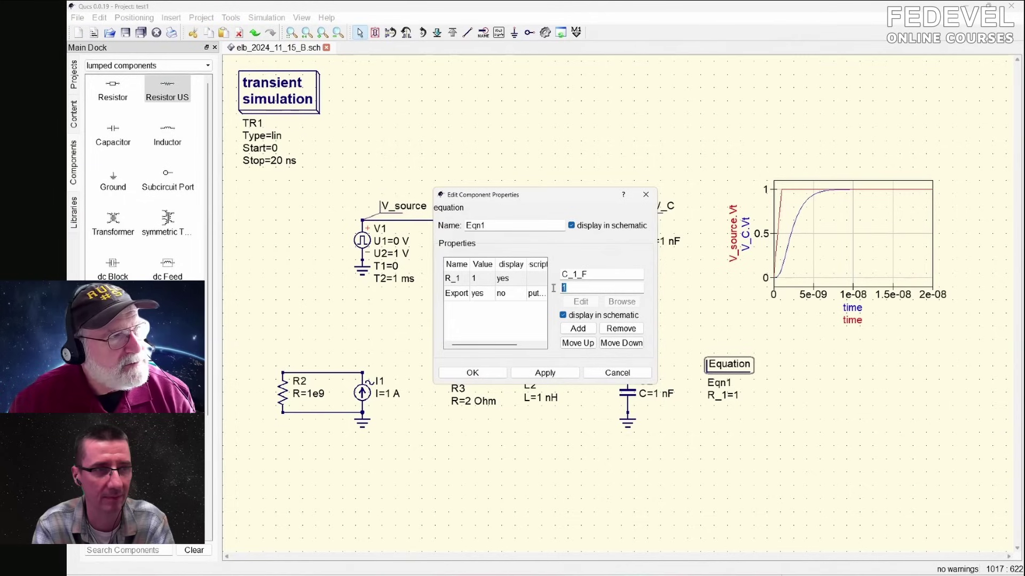
pyautogui.write('1')
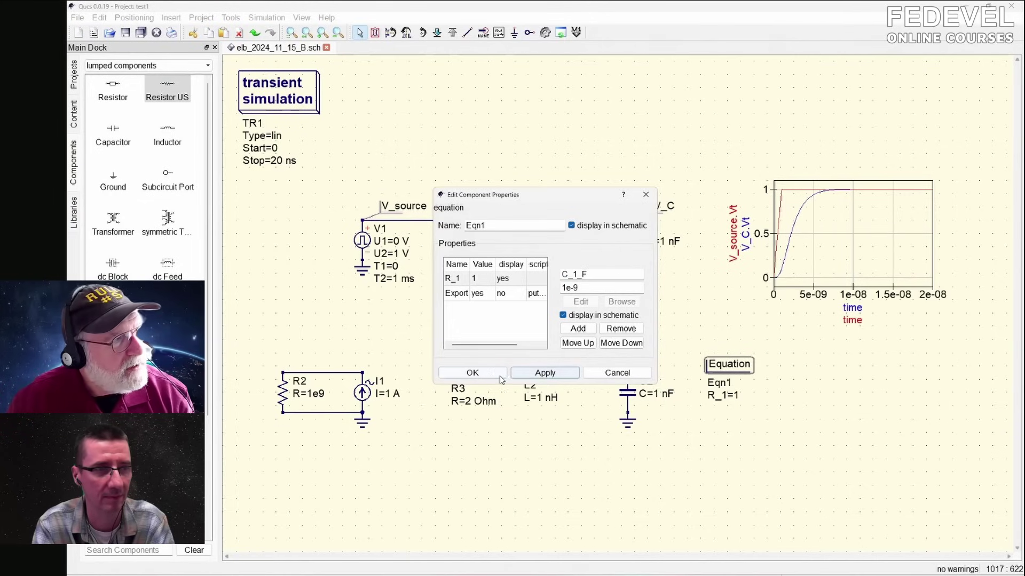
pyautogui.click(470, 374)
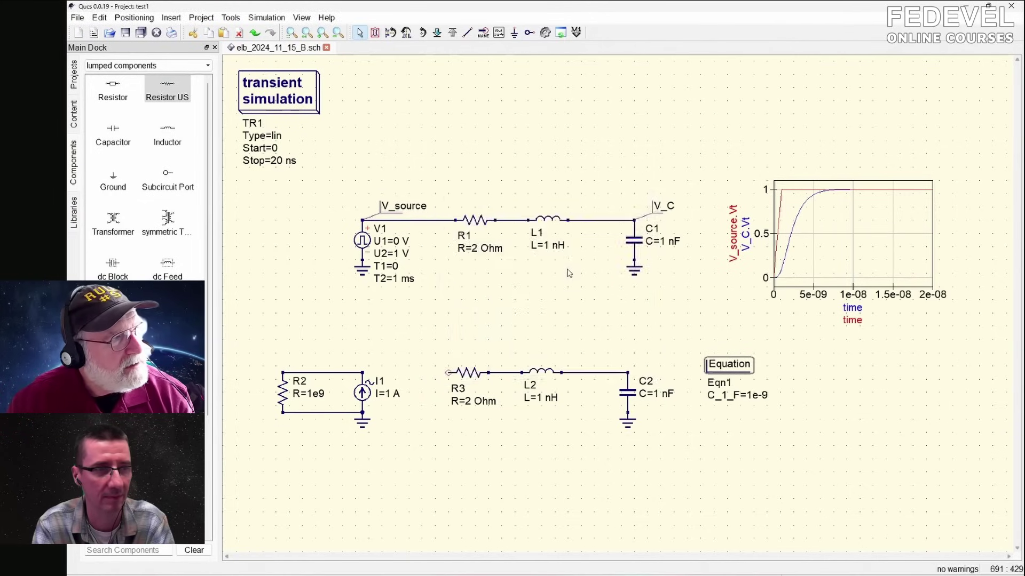
# - Add a variable R_1 with the value 1 to equation block Eqn1
pyautogui.doubleClick(747, 373)
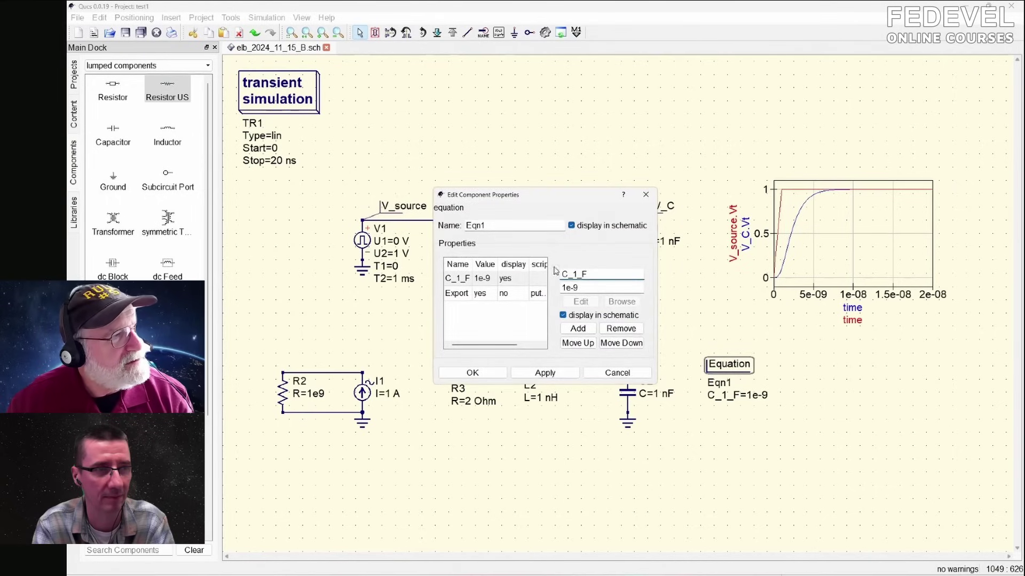
pyautogui.moveTo(568, 273); pyautogui.dragTo(559, 274)
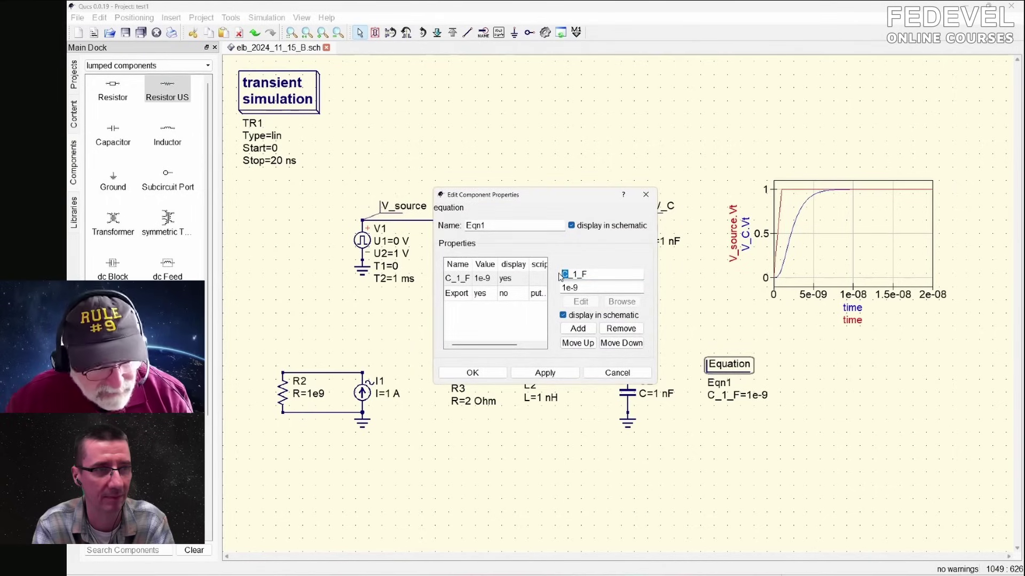
pyautogui.write('R')
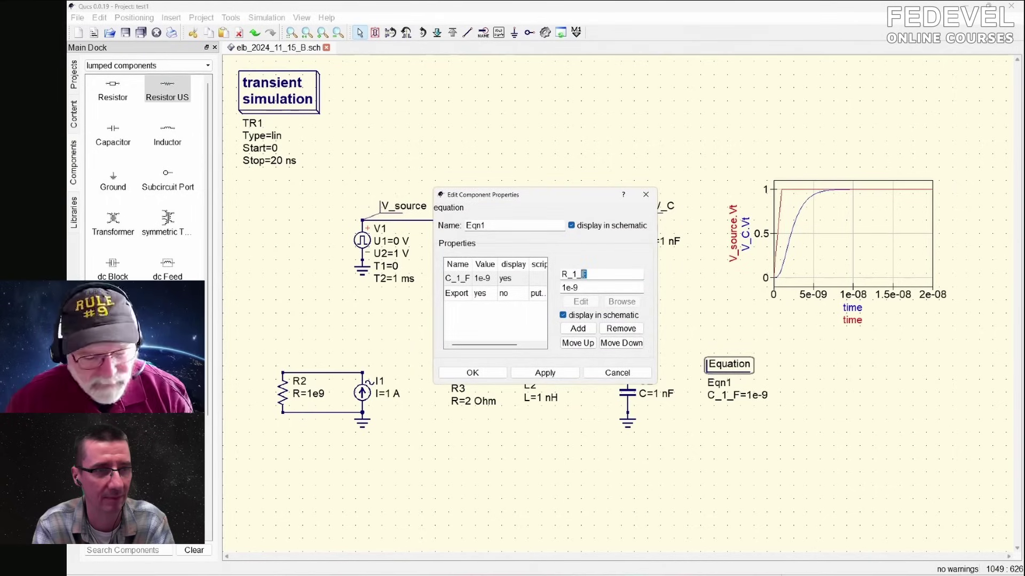
pyautogui.press('BackSpace')
pyautogui.moveTo(581, 289); pyautogui.dragTo(559, 288)
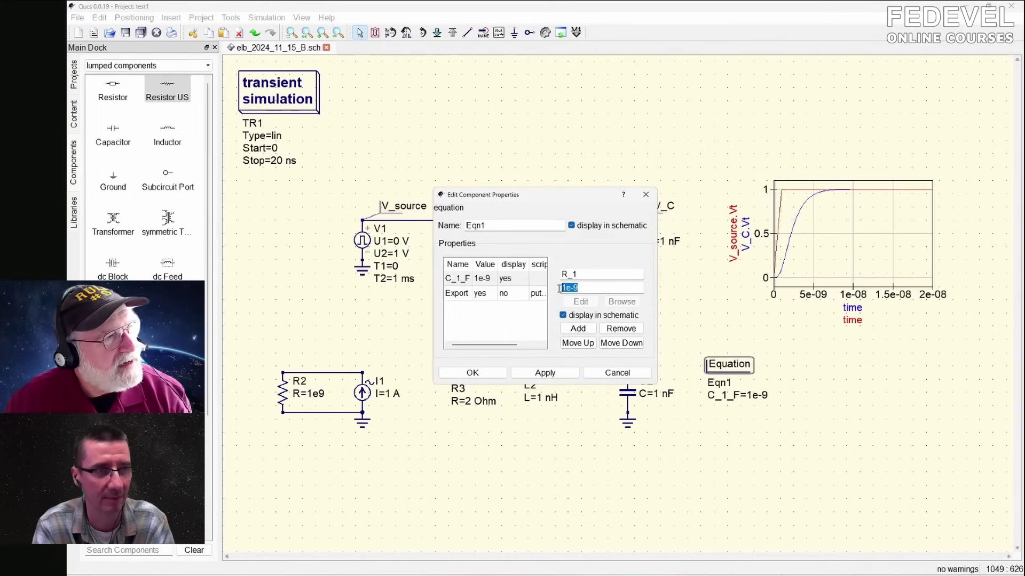
pyautogui.write('1')
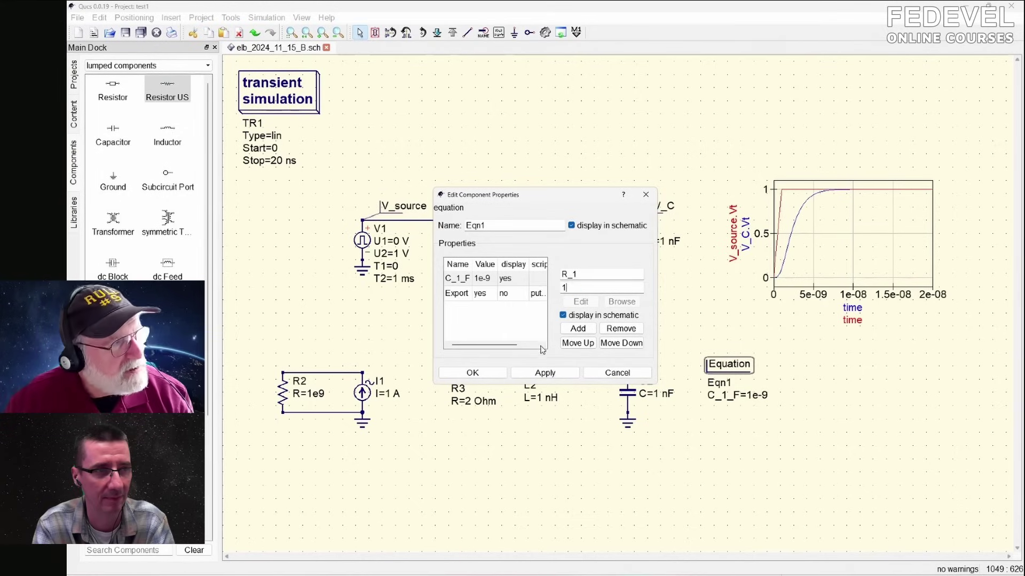
pyautogui.click(577, 328)
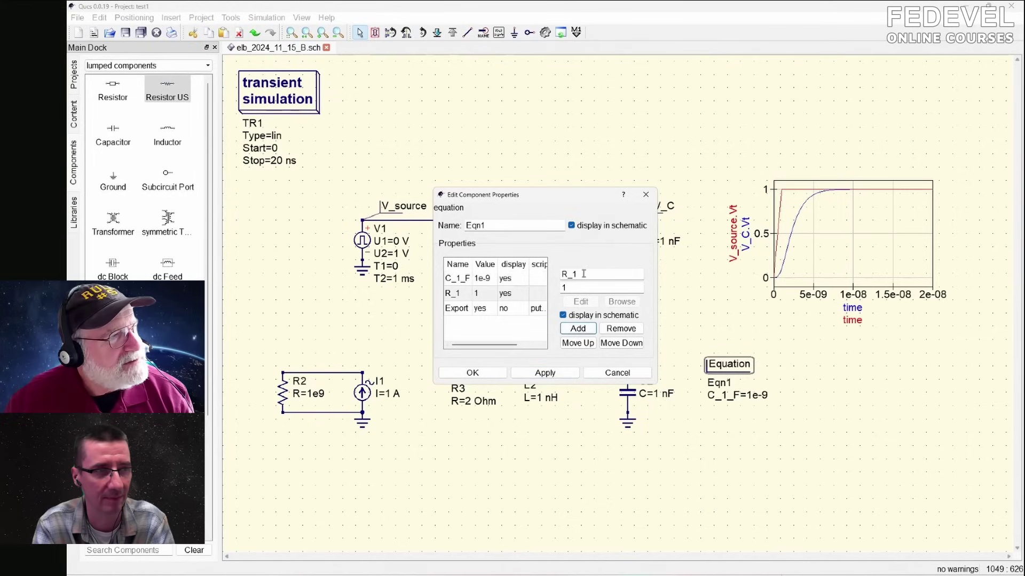
# - Add a variable L_1_H with the value 1e-9 to the equation block and accept its properties
pyautogui.moveTo(584, 274); pyautogui.dragTo(535, 271)
pyautogui.write('L')
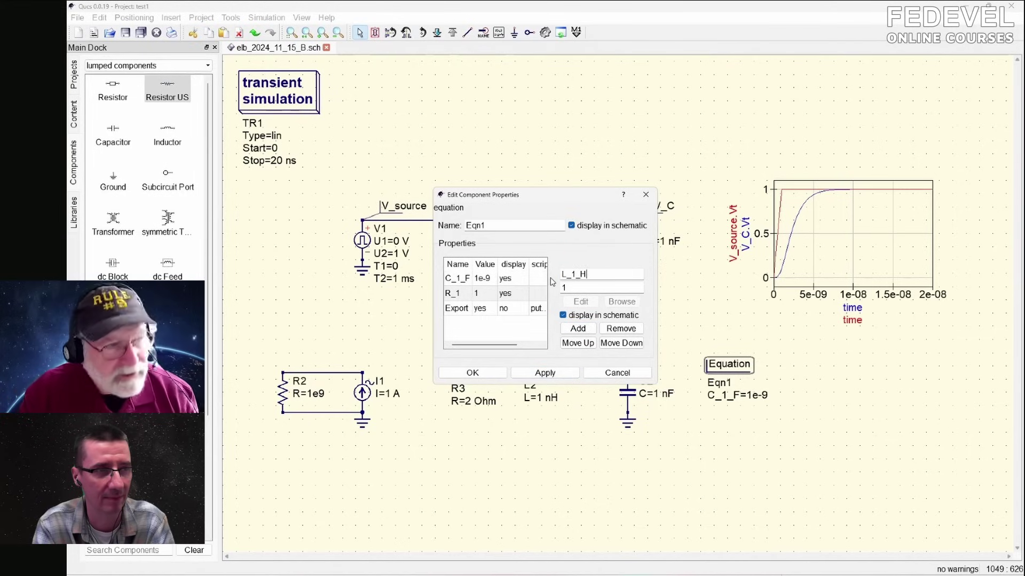
pyautogui.press('Tab')
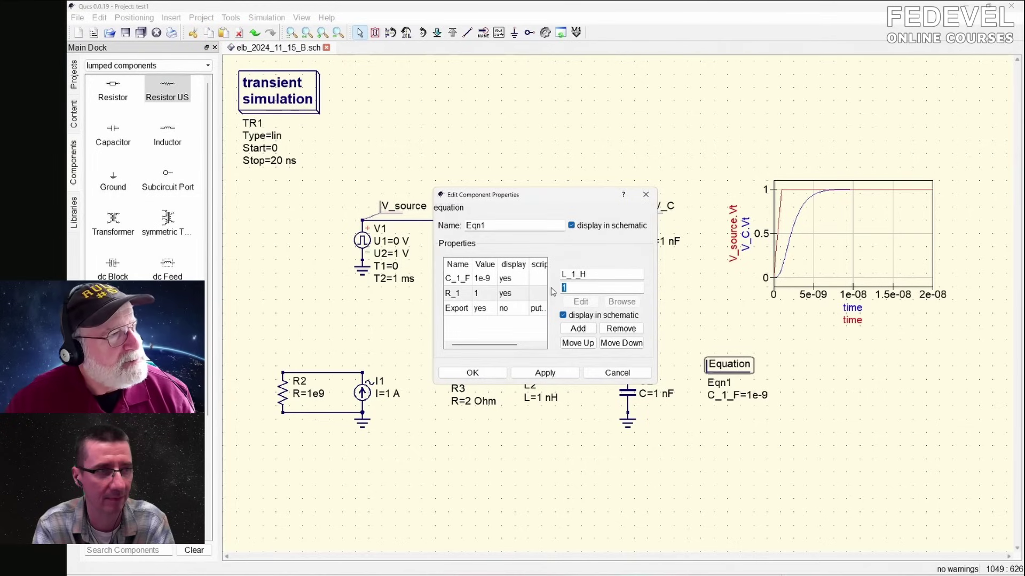
pyautogui.write('1e')
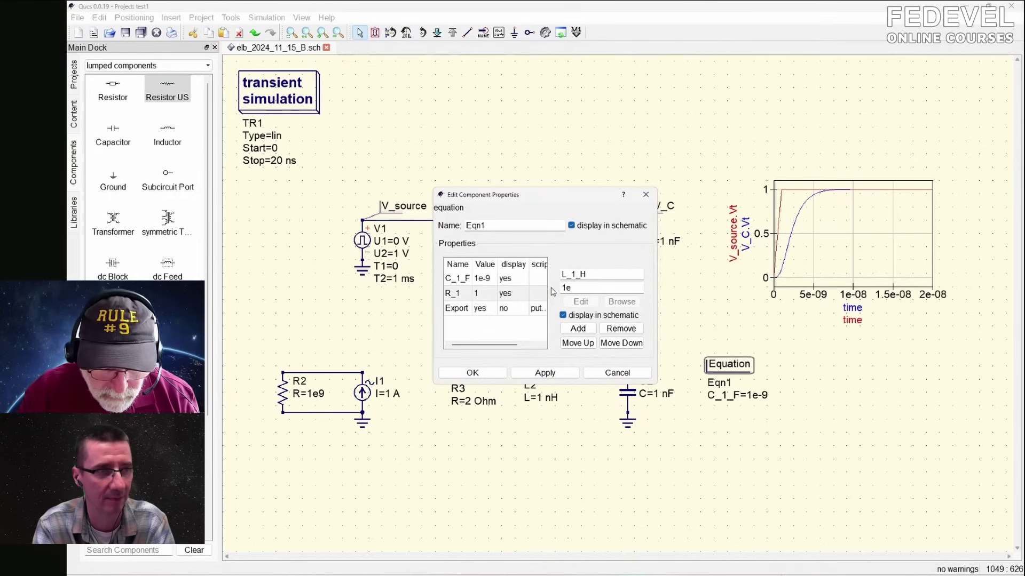
pyautogui.write('-9')
pyautogui.click(578, 328)
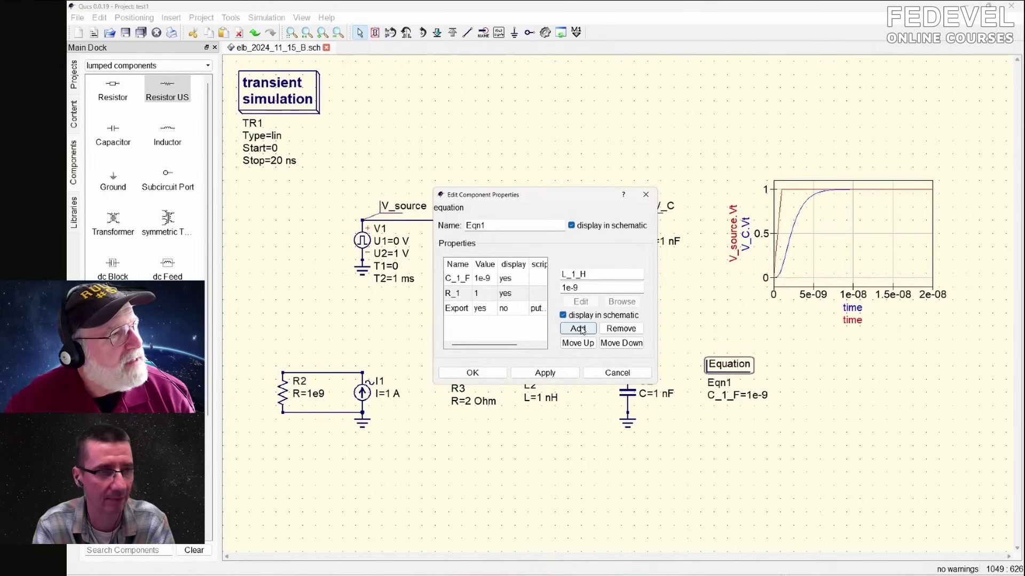
pyautogui.click(495, 370)
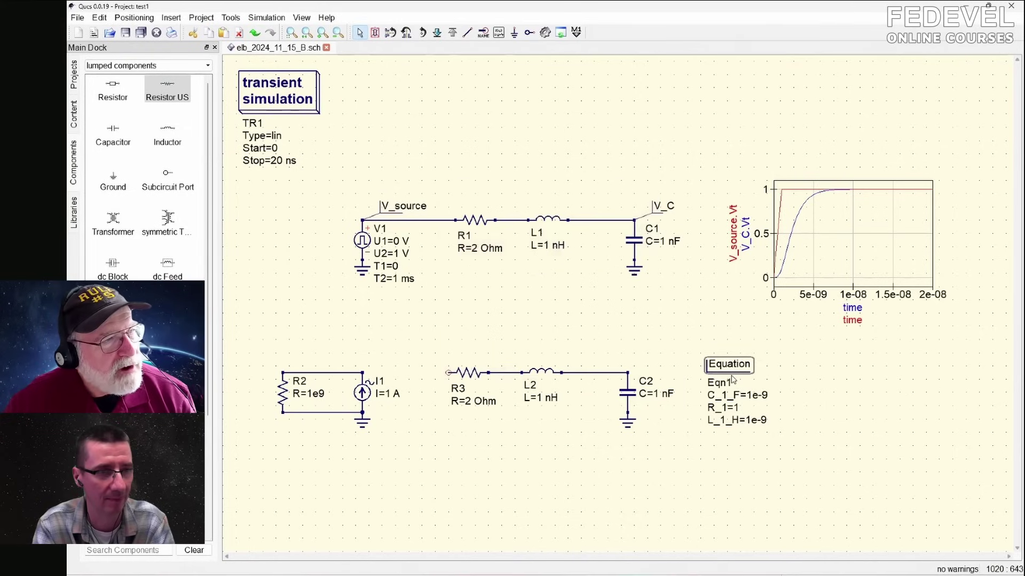
# - Set the resistance of R1 in the upper circuit to the variable R_1
pyautogui.doubleClick(475, 221)
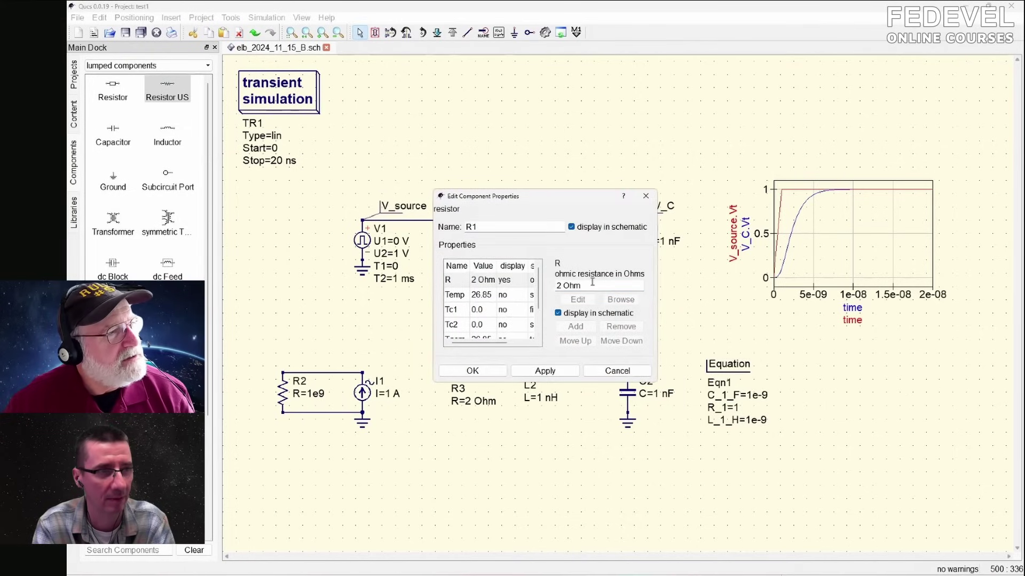
pyautogui.moveTo(592, 284); pyautogui.dragTo(528, 283)
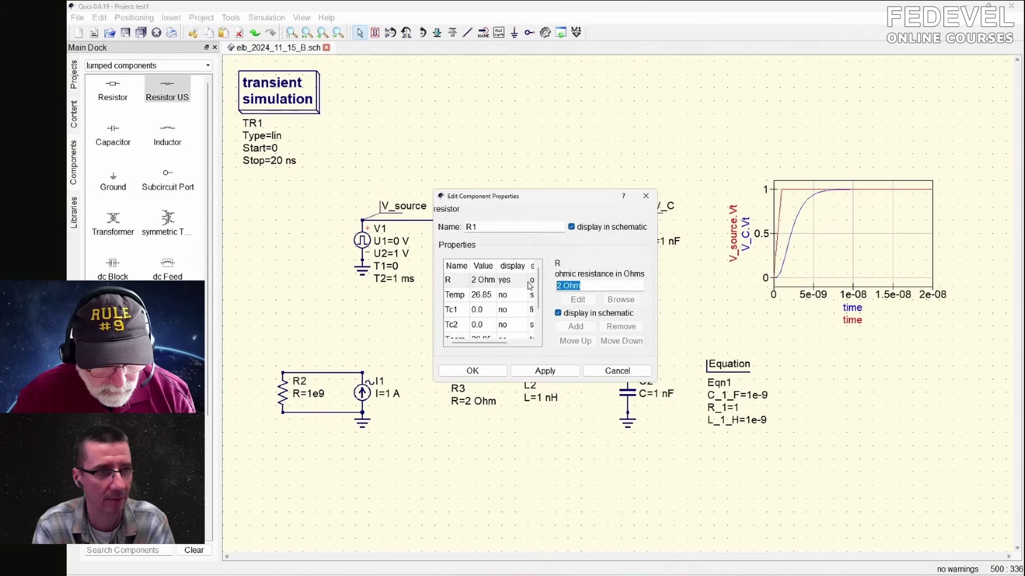
pyautogui.write('R_1')
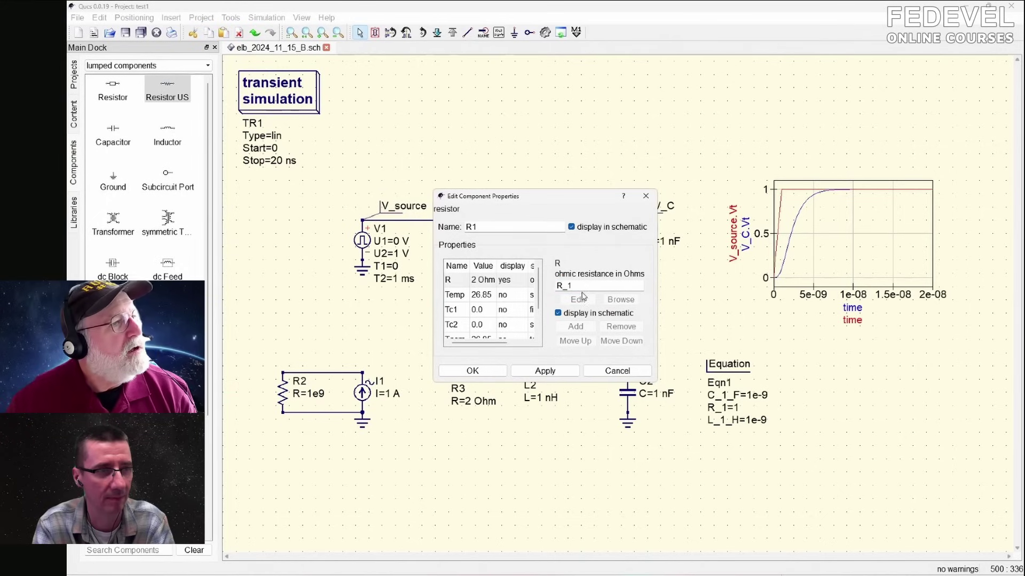
pyautogui.click(487, 371)
# - Set the inductance of L1 in the upper circuit to the variable L_1_H
pyautogui.click(548, 223)
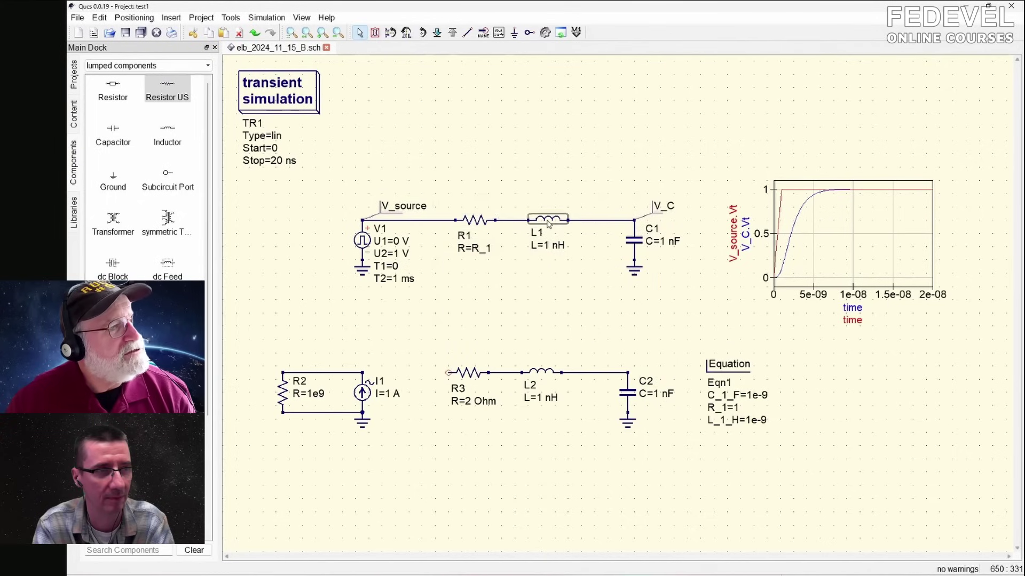
pyautogui.doubleClick(549, 223)
pyautogui.moveTo(583, 286); pyautogui.dragTo(541, 281)
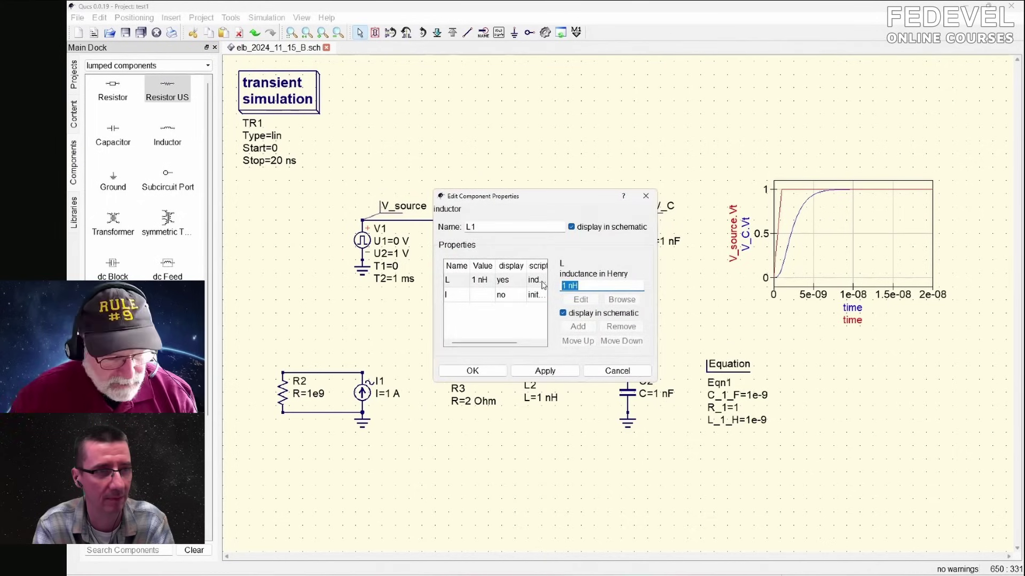
pyautogui.write('L_1_')
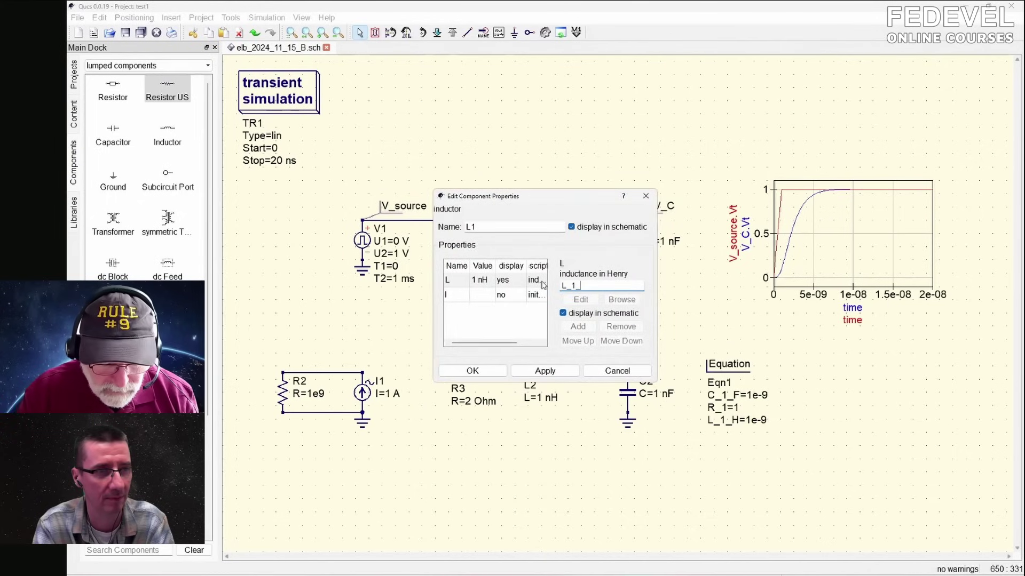
pyautogui.write('H')
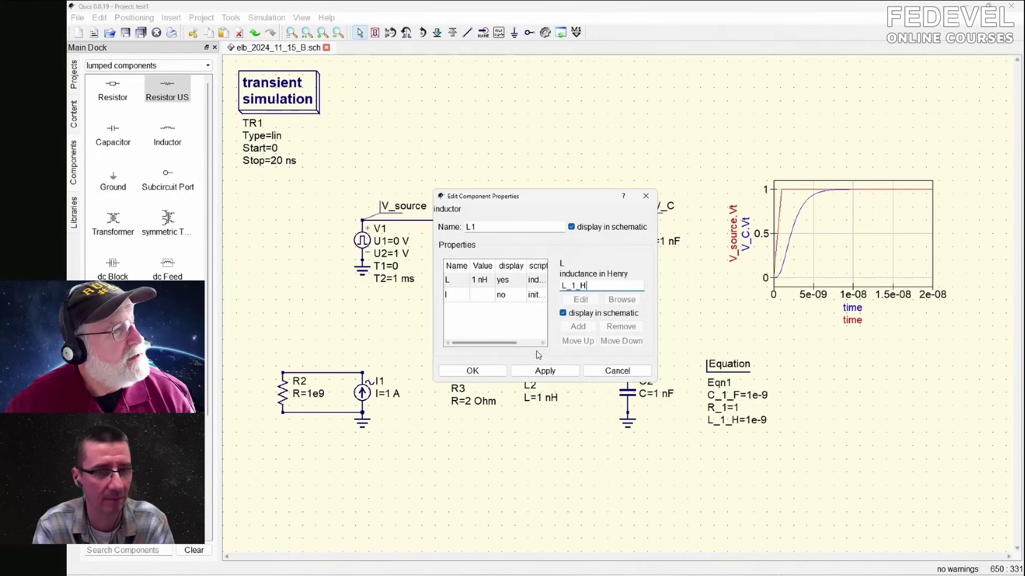
pyautogui.click(527, 371)
pyautogui.click(483, 371)
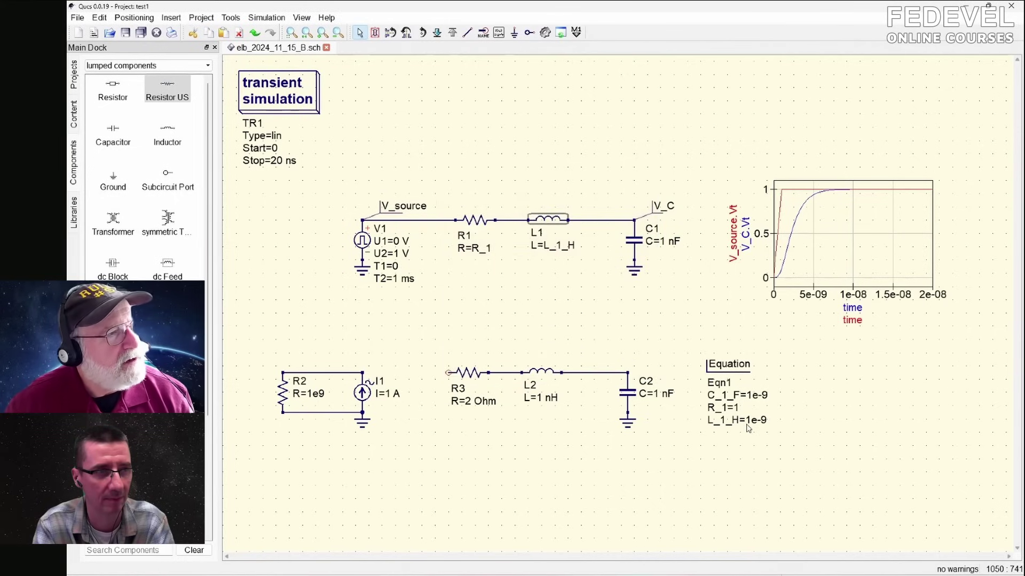
# - Set the capacitance of C1 in the upper circuit to the variable C_1_F
pyautogui.doubleClick(634, 242)
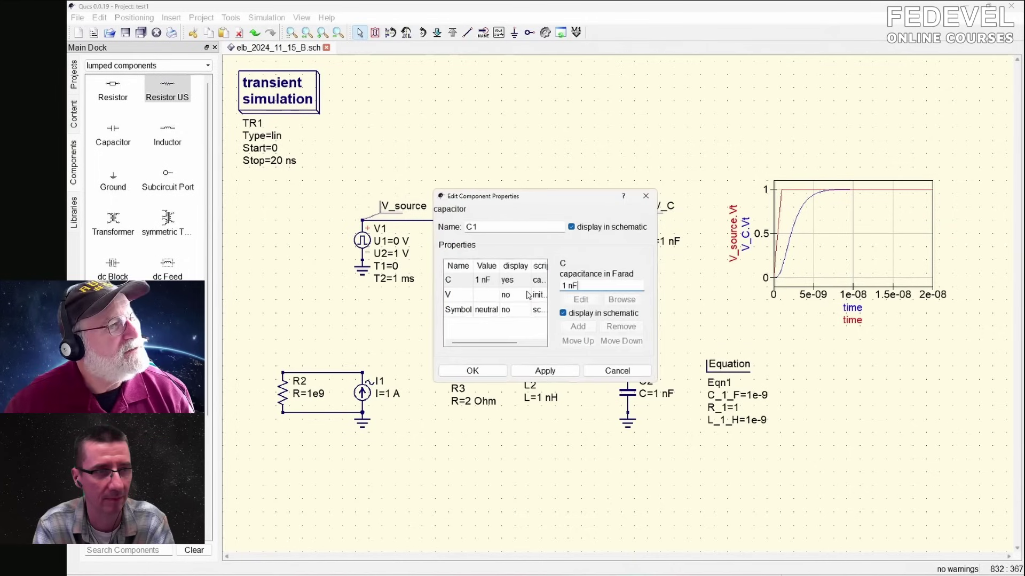
pyautogui.moveTo(580, 286); pyautogui.dragTo(513, 277)
pyautogui.write('C')
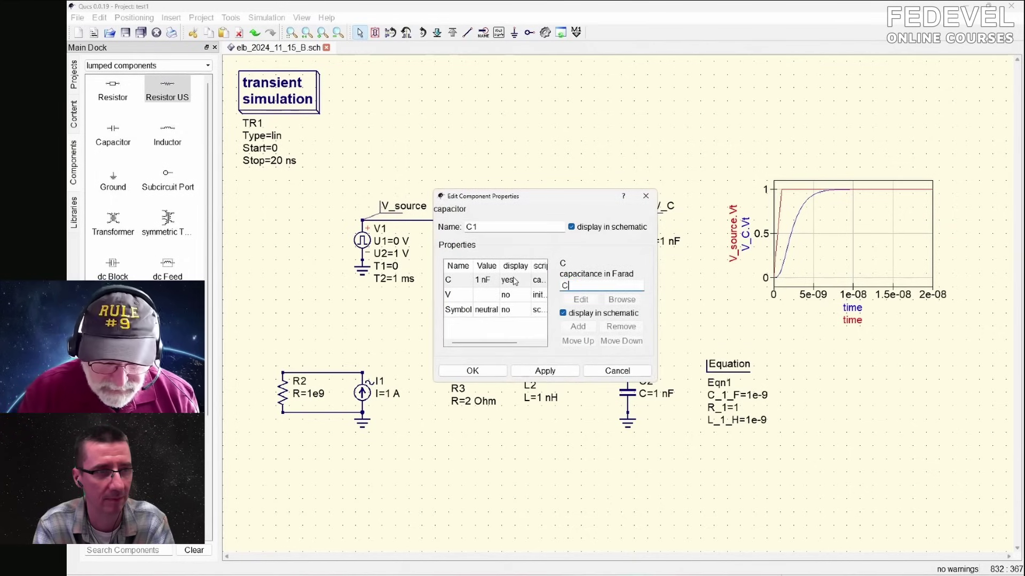
pyautogui.write('_1_F')
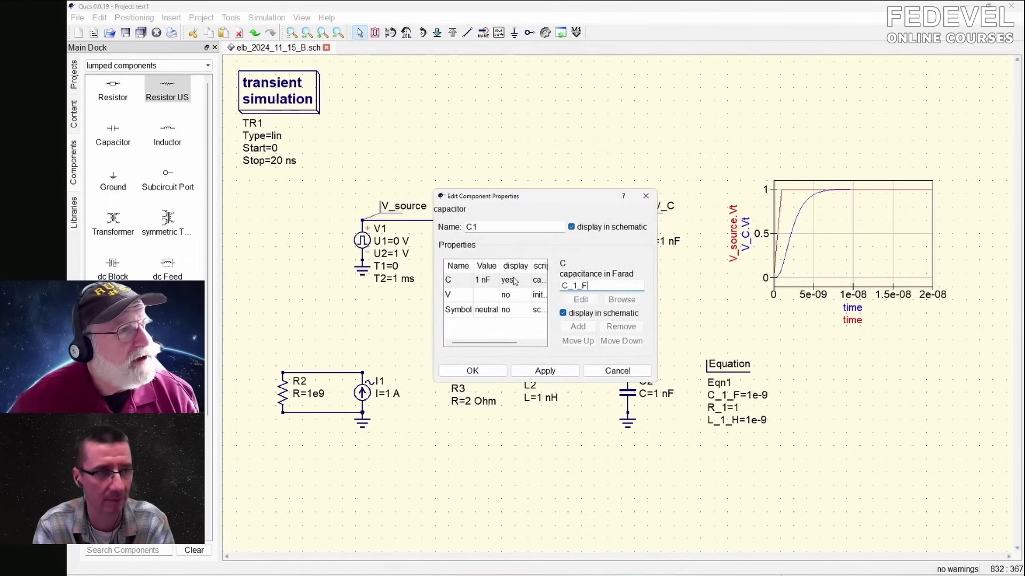
pyautogui.click(472, 372)
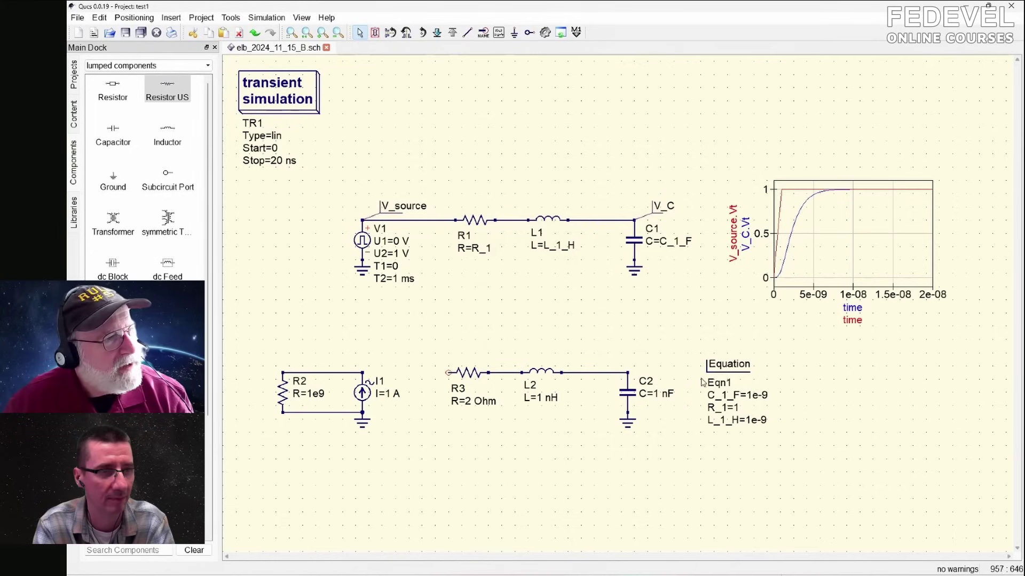
# - Replace the lower circuit's series resistor, inductor, capacitor and ground with a copy of the upper circuit's R1, L1, C1 and ground
pyautogui.moveTo(426, 343); pyautogui.dragTo(690, 452)
pyautogui.press('Delete')
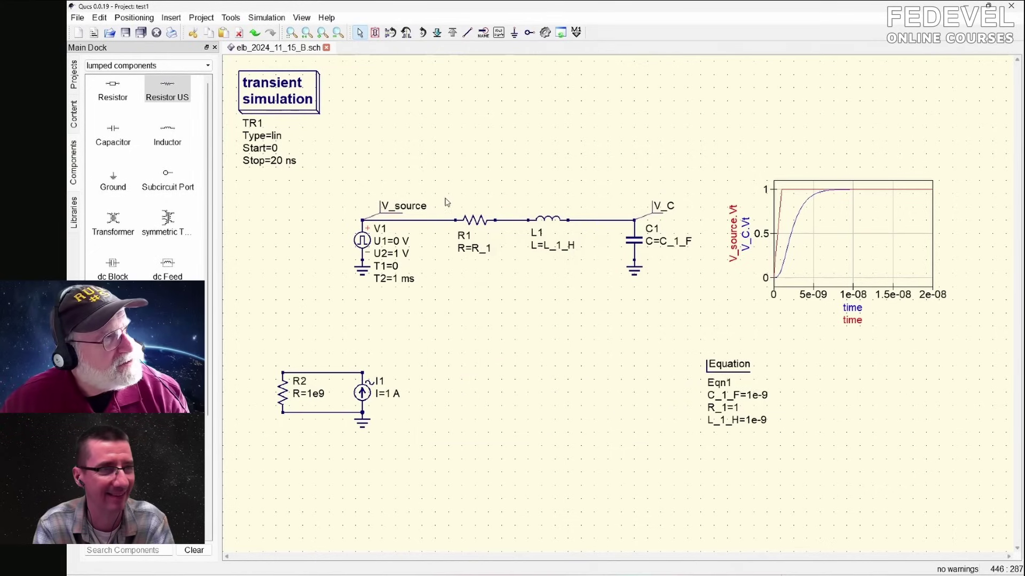
pyautogui.moveTo(444, 197); pyautogui.dragTo(655, 309)
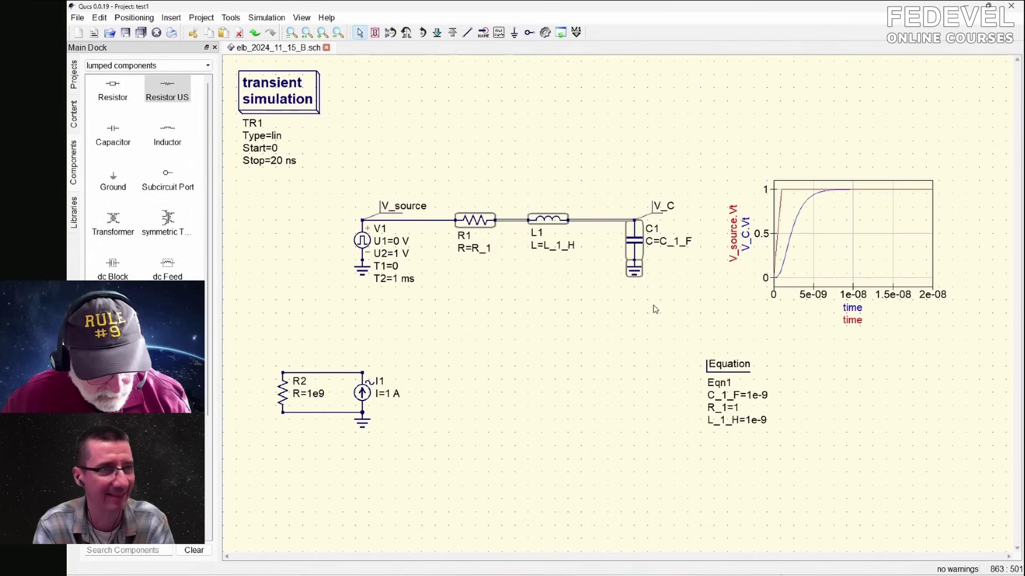
pyautogui.hotkey('ctrl', 'c')
pyautogui.hotkey('ctrl', 'v')
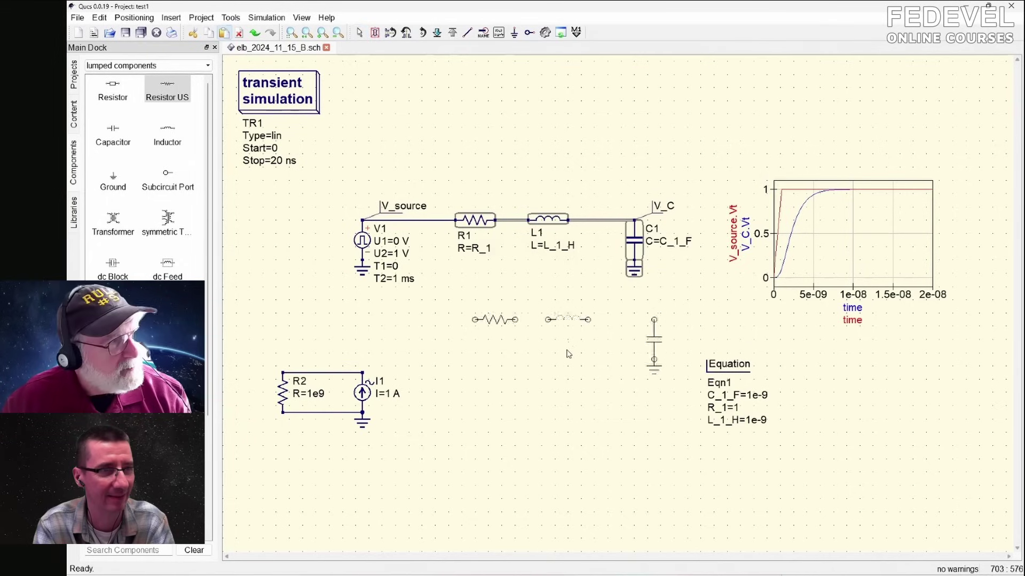
pyautogui.click(554, 398)
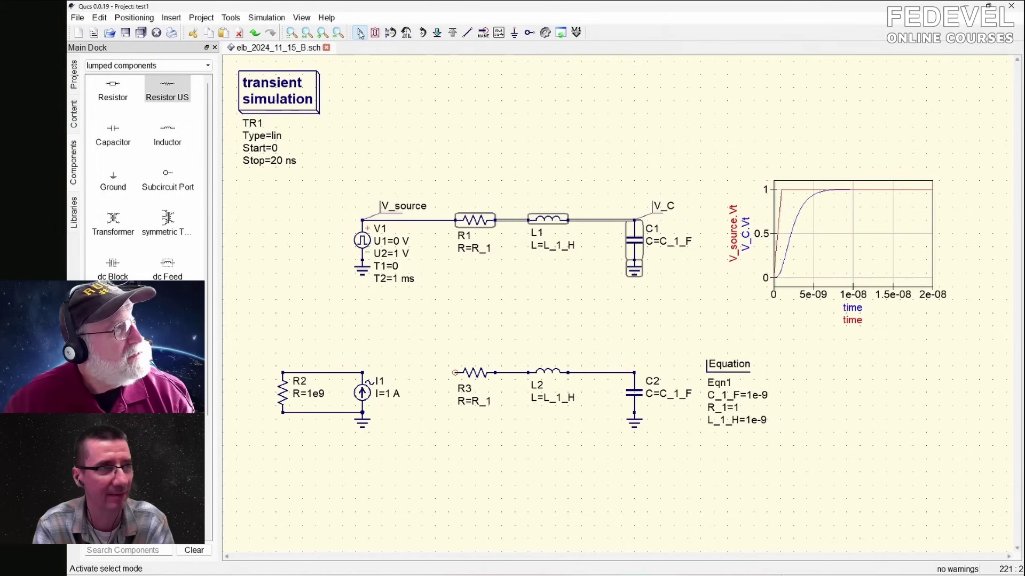
# - Wire the top of current source I1 to the open end of the pasted series resistor R3
pyautogui.click(467, 33)
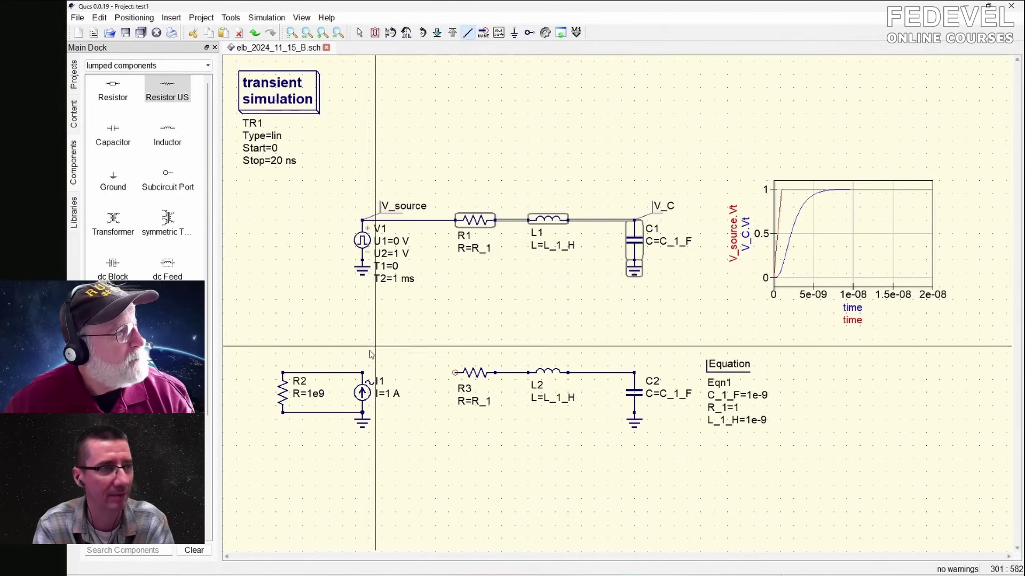
pyautogui.click(363, 373)
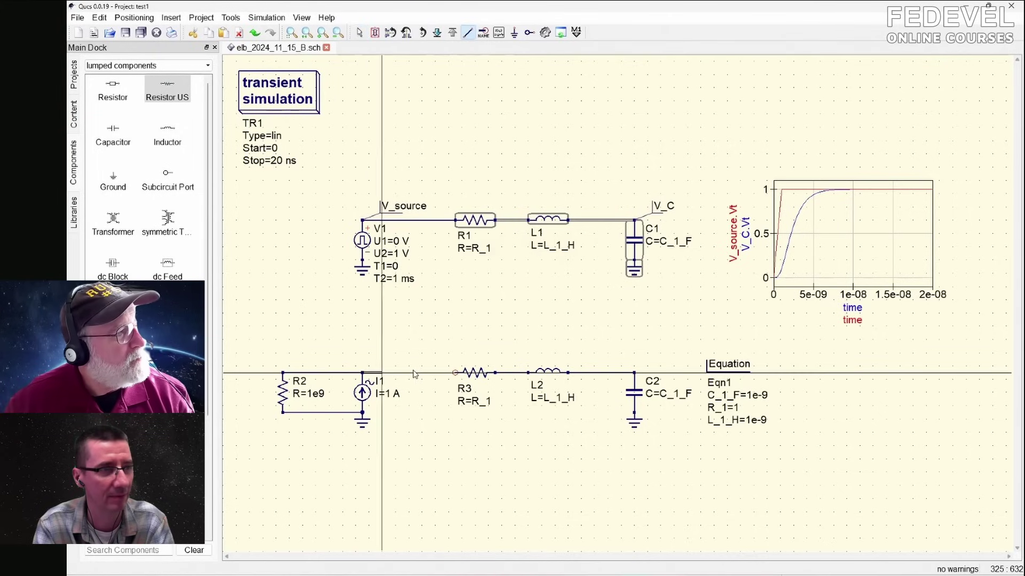
pyautogui.click(456, 373)
pyautogui.press('Escape')
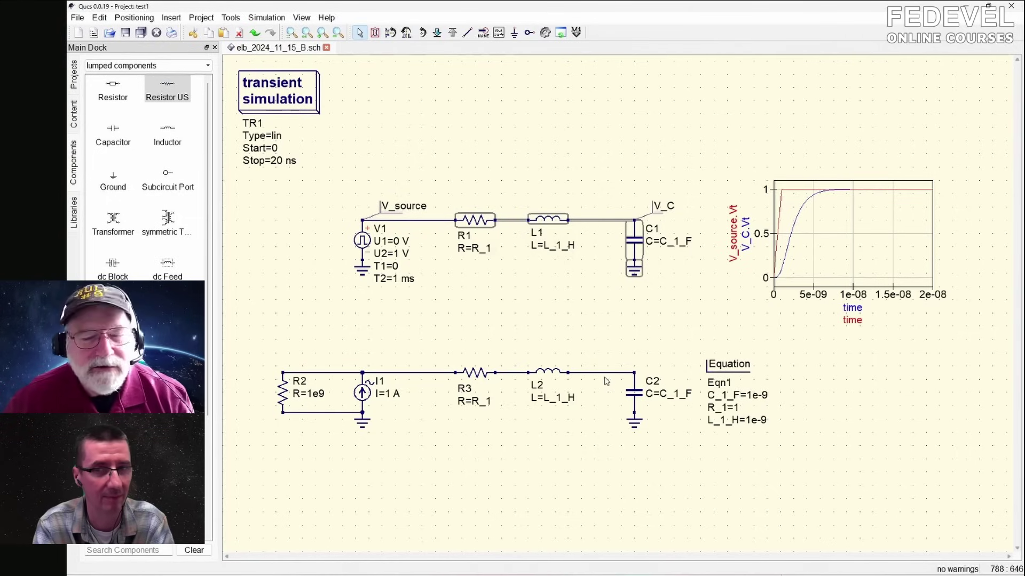
# - Label the node at the top of current source I1 as Z_1
pyautogui.click(483, 33)
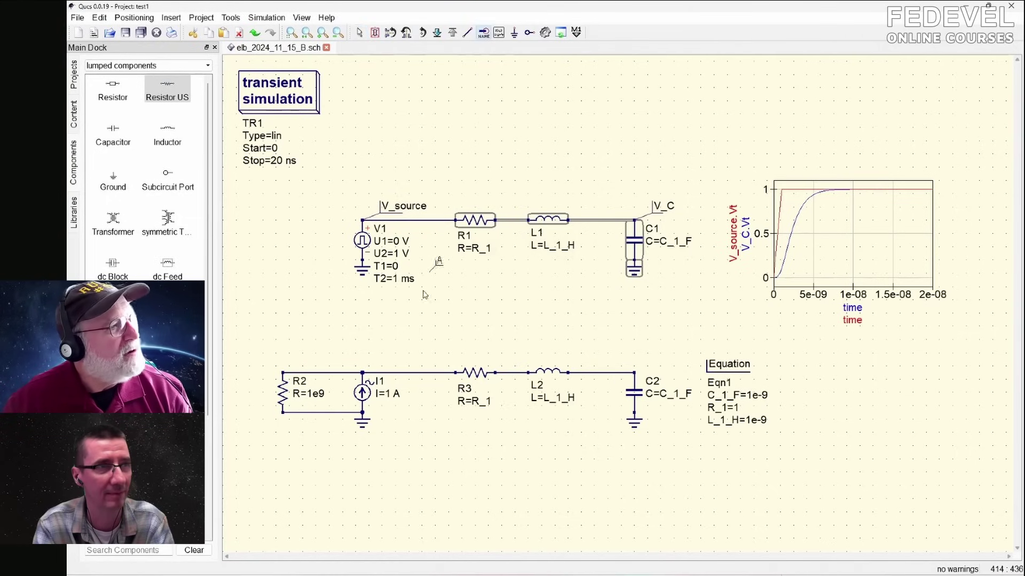
pyautogui.click(367, 373)
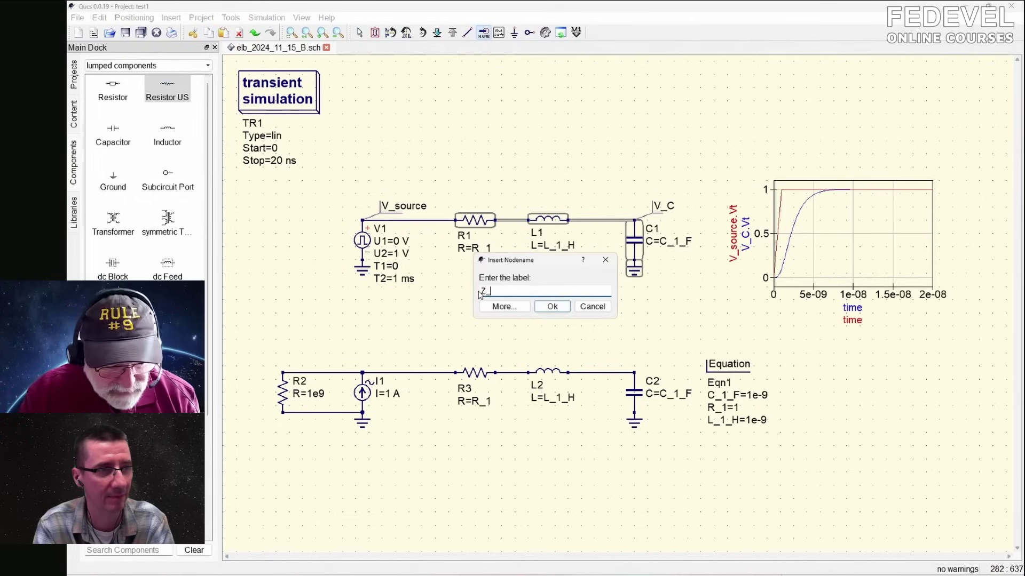
pyautogui.click(550, 306)
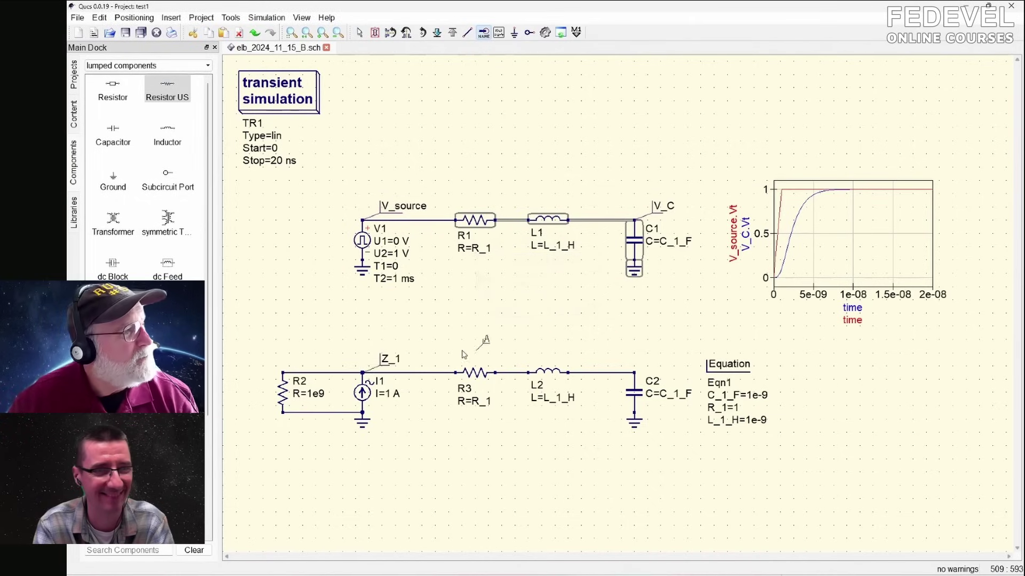
pyautogui.press('Escape')
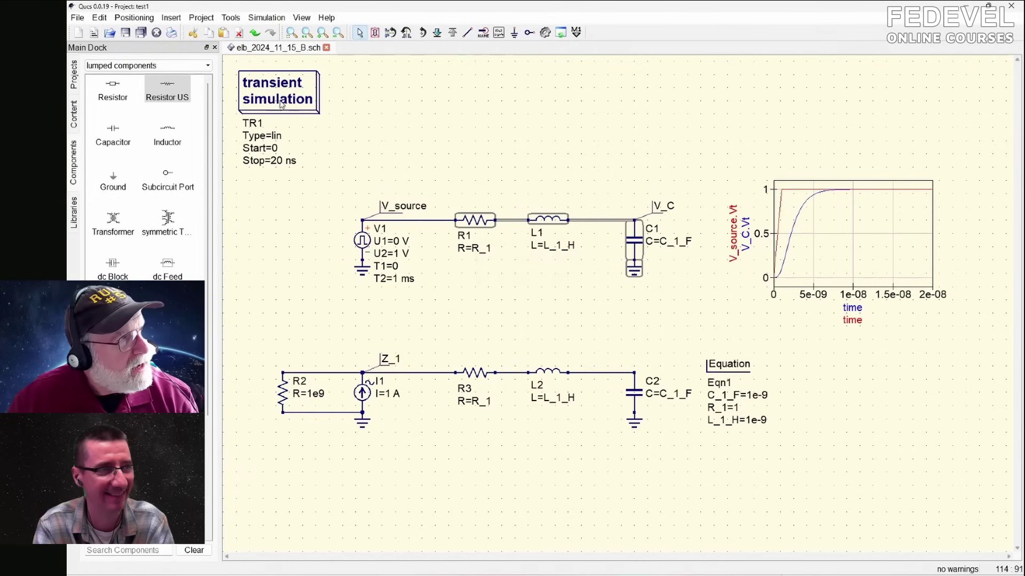
# - Reposition the transient simulation block above and left of the upper circuit's voltage source
pyautogui.moveTo(293, 102); pyautogui.dragTo(544, 130)
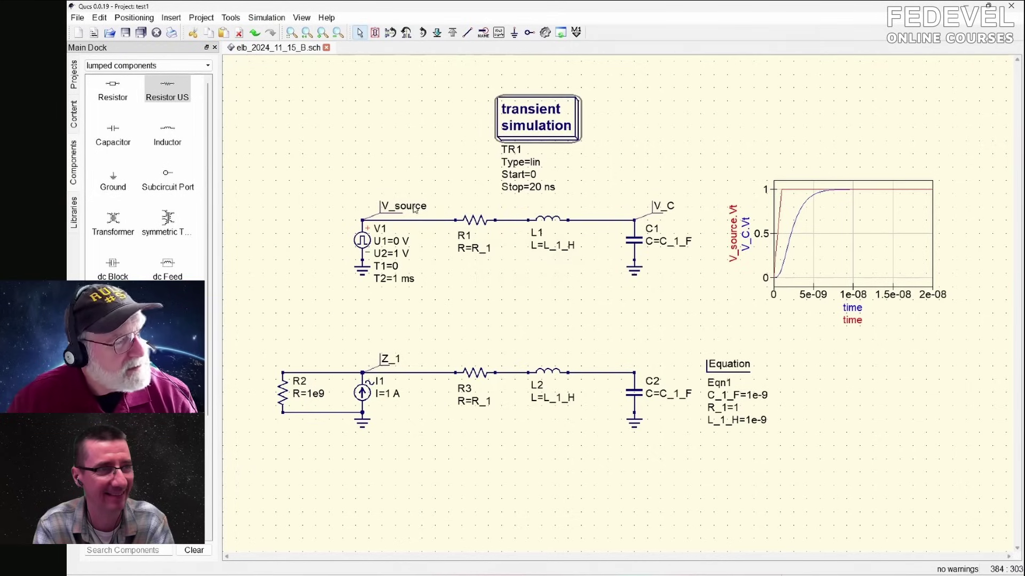
pyautogui.scroll(-5, 379, 187)
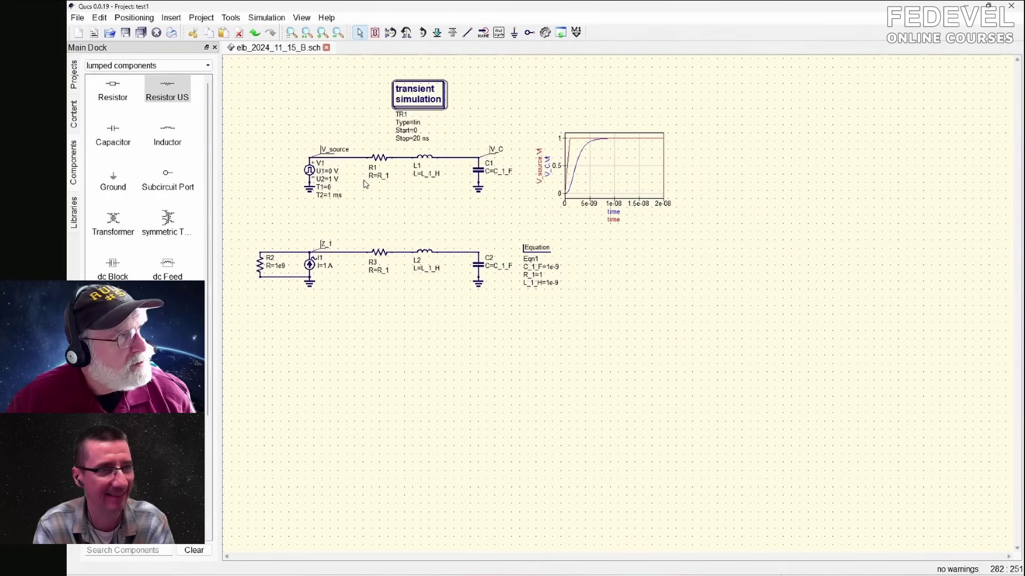
pyautogui.moveTo(366, 85); pyautogui.dragTo(259, 104)
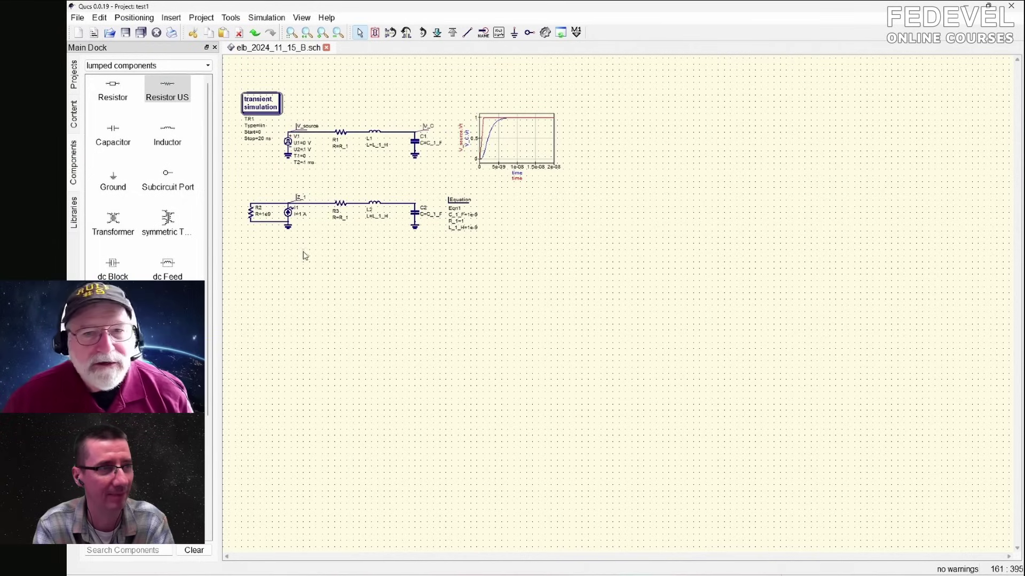
# - Place an ac simulation block below the lower circuit
pyautogui.click(181, 66)
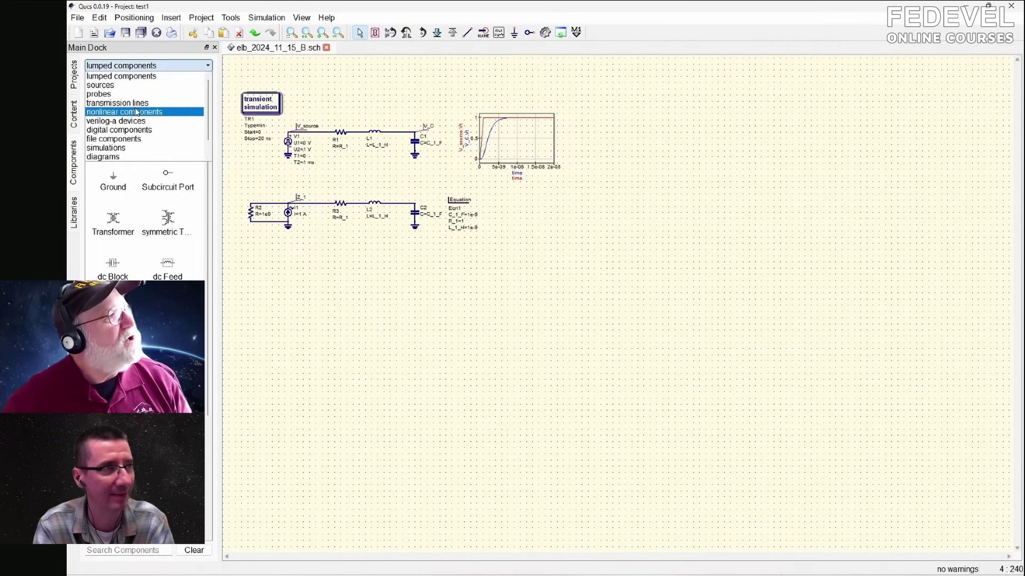
pyautogui.click(128, 148)
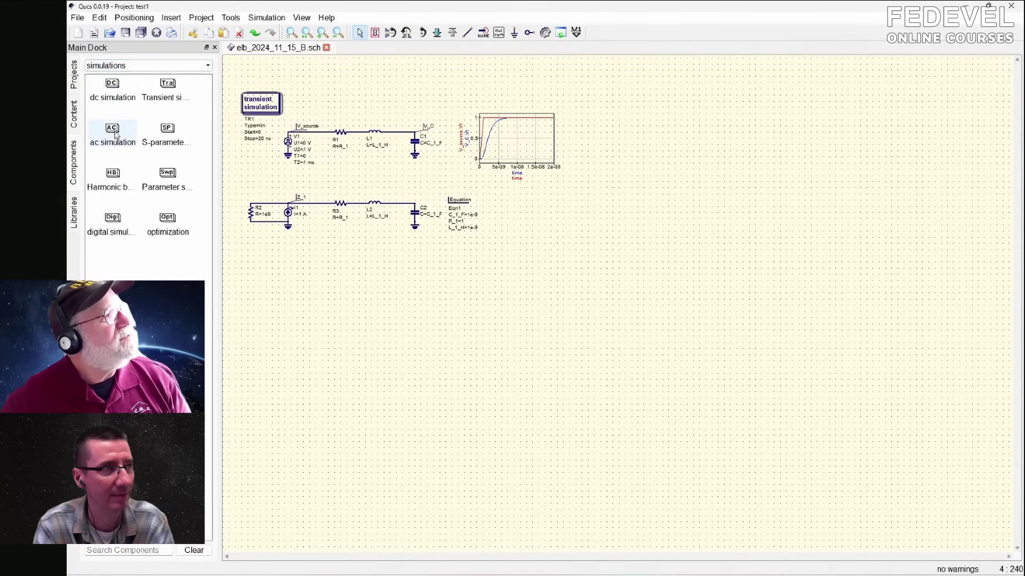
pyautogui.click(112, 133)
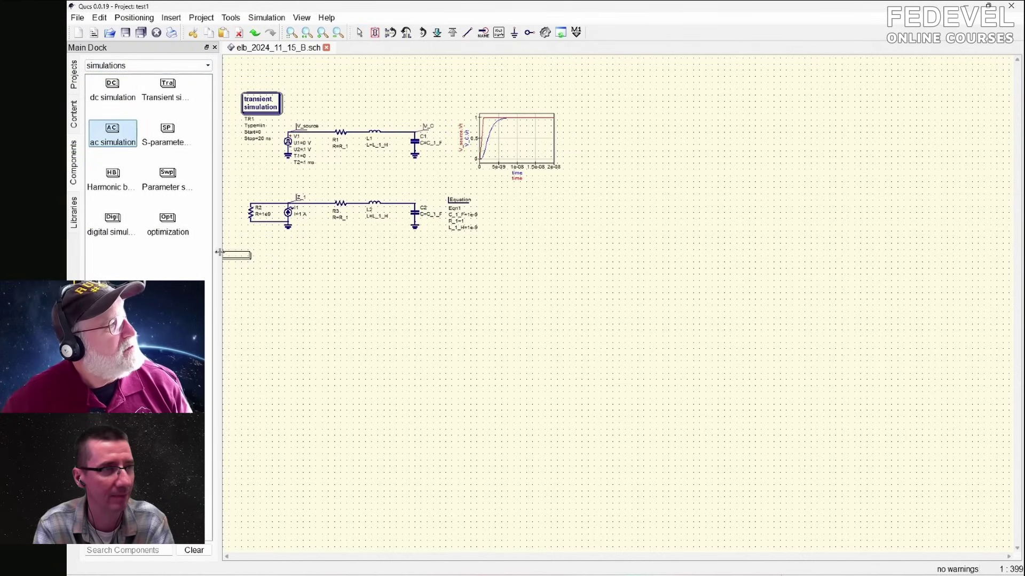
pyautogui.click(235, 254)
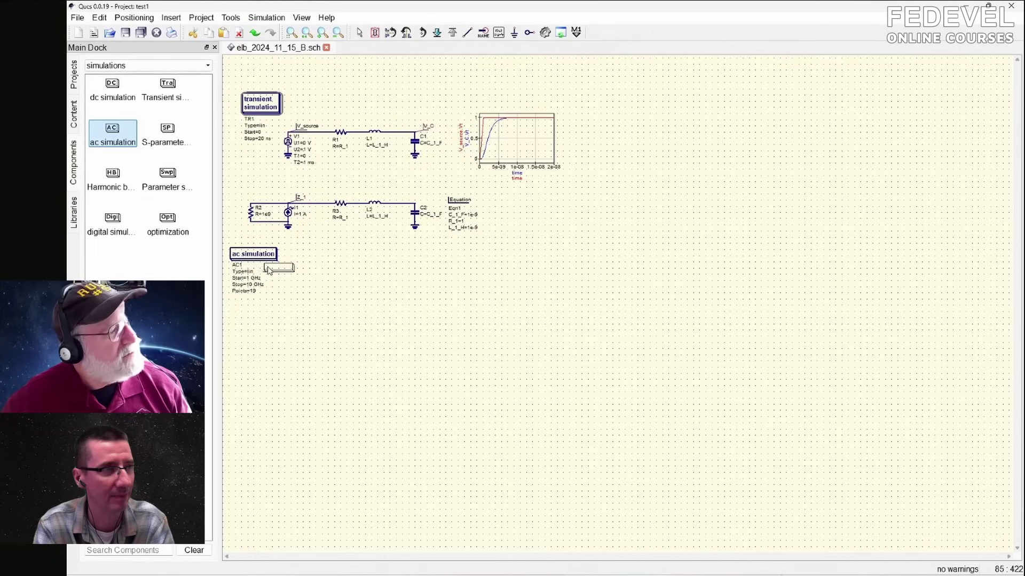
pyautogui.press('Escape')
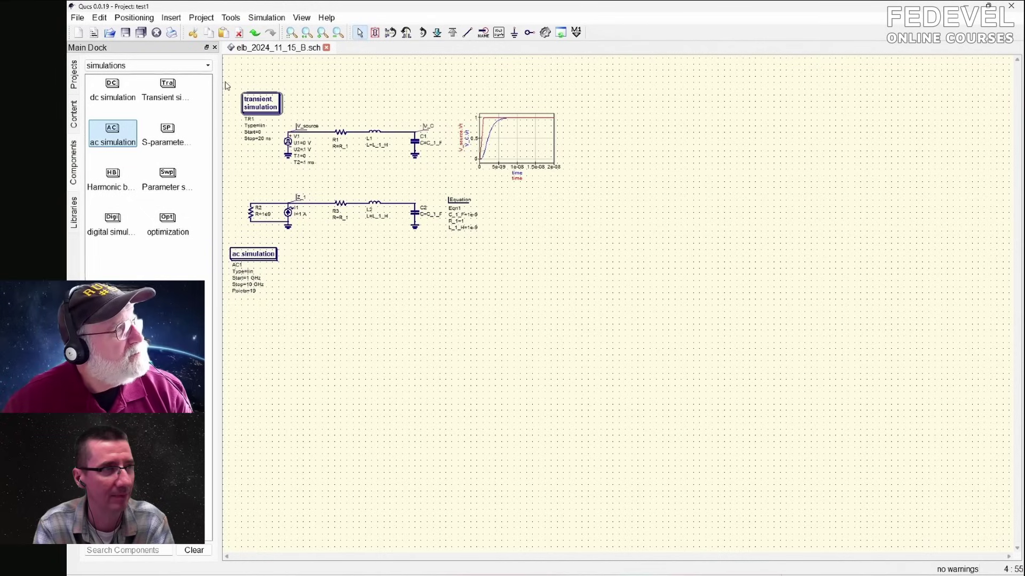
# - Rearrange the schematic so the transient block sits left of the upper circuit and the ac block left of the lower circuit
pyautogui.moveTo(228, 70); pyautogui.dragTo(604, 332)
pyautogui.moveTo(278, 260); pyautogui.dragTo(333, 250)
pyautogui.moveTo(405, 147); pyautogui.dragTo(350, 176)
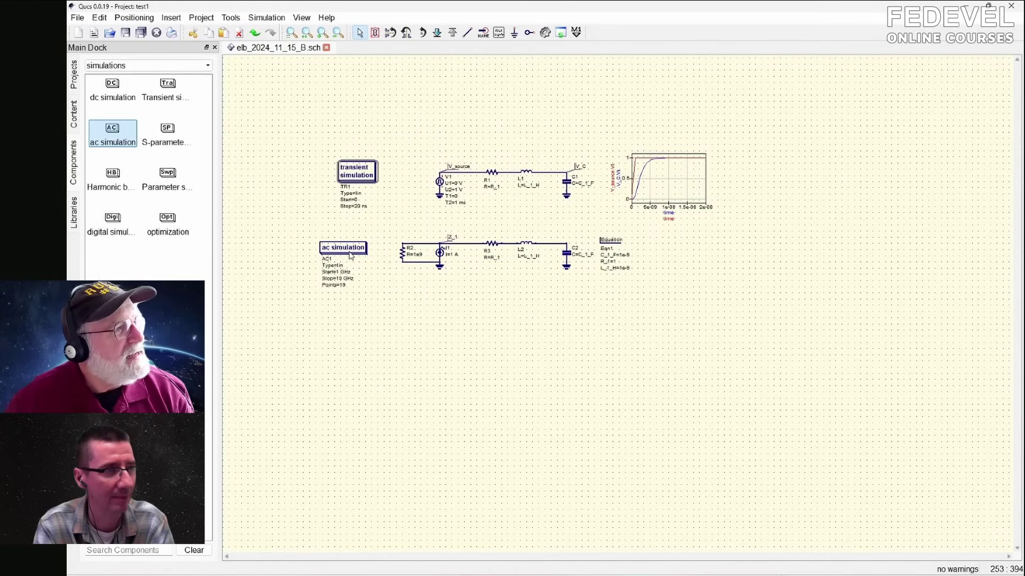
# - Configure the ac simulation as a logarithmic sweep starting at 1 MHz with 100 points per decade, and nudge its block toward the lower circuit
pyautogui.doubleClick(351, 255)
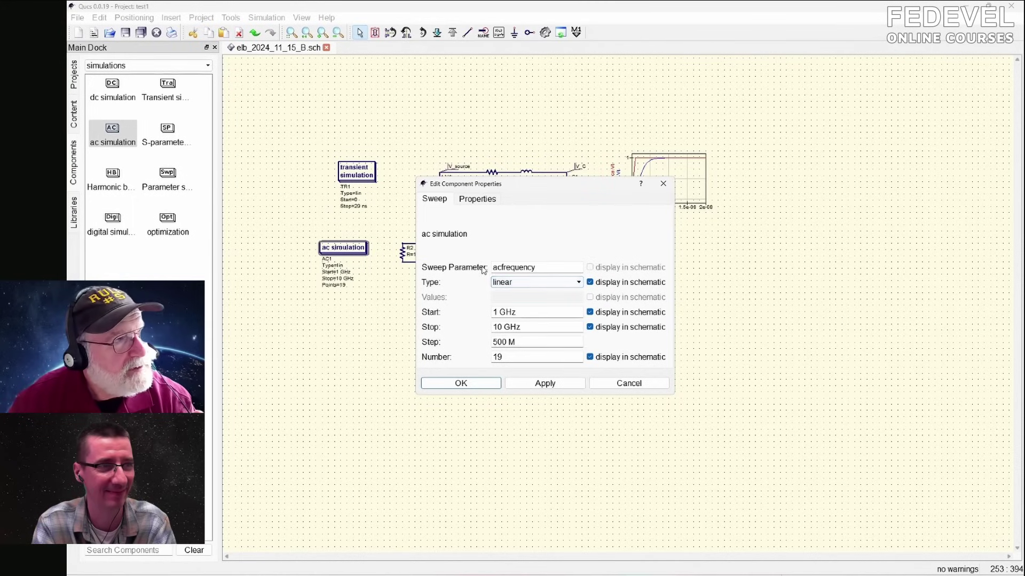
pyautogui.click(536, 282)
pyautogui.click(525, 304)
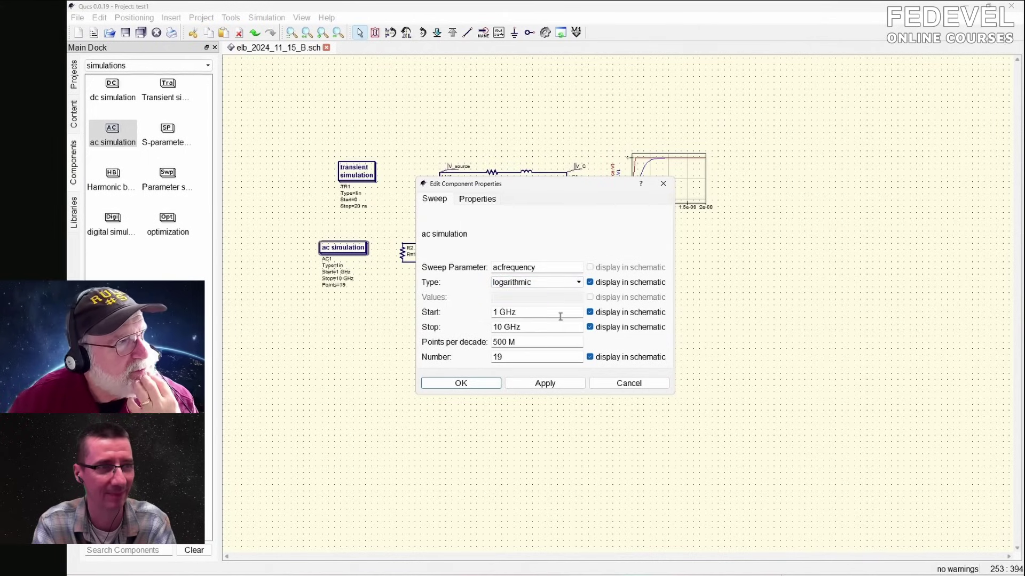
pyautogui.moveTo(585, 189); pyautogui.dragTo(583, 294)
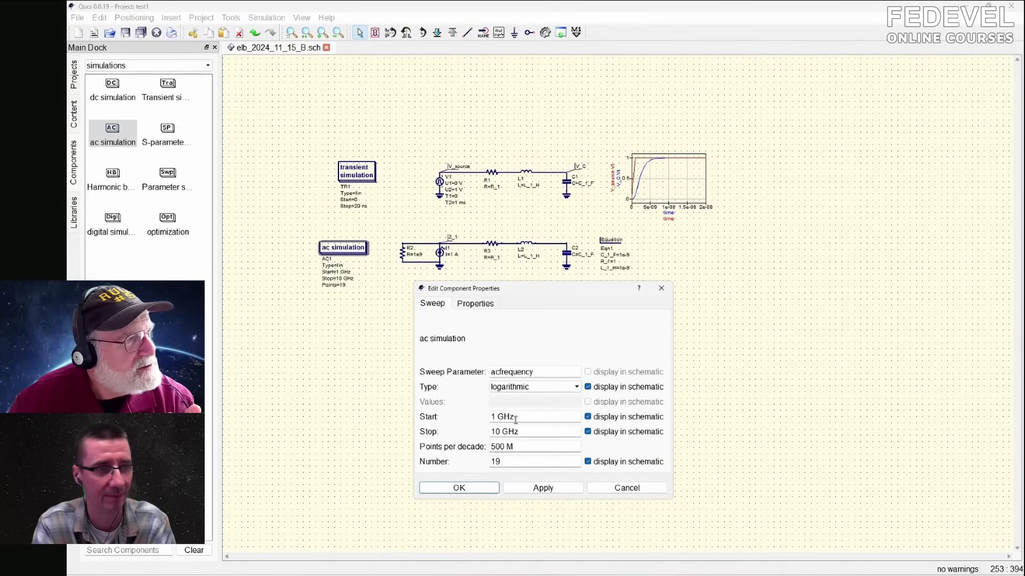
pyautogui.moveTo(525, 417); pyautogui.dragTo(480, 419)
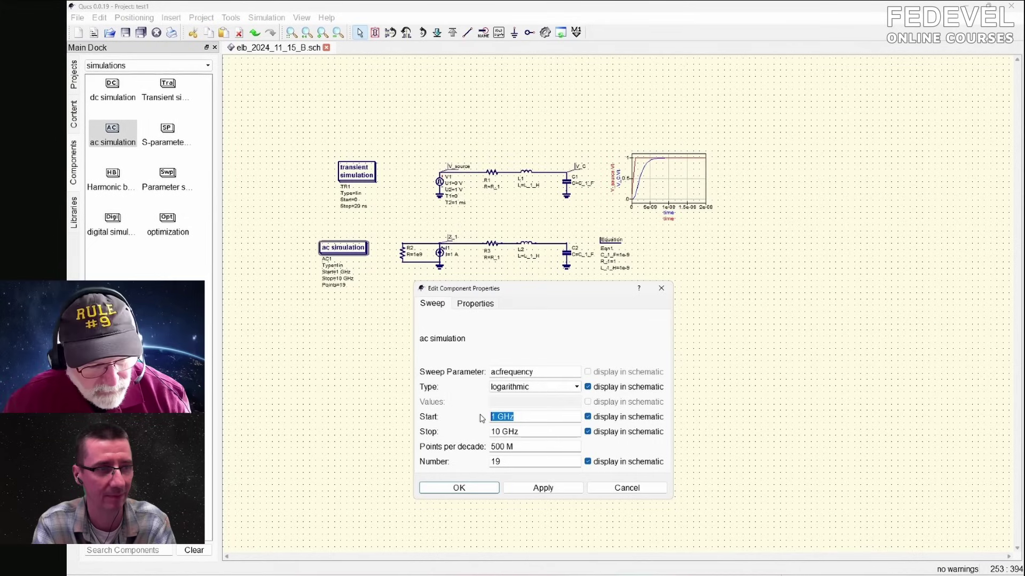
pyautogui.write('1')
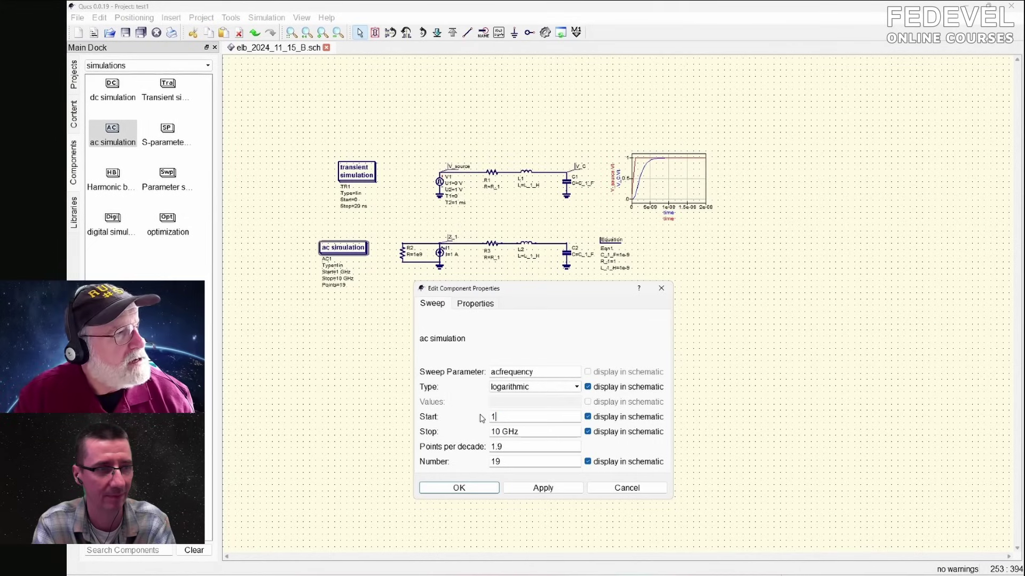
pyautogui.write(' MHz')
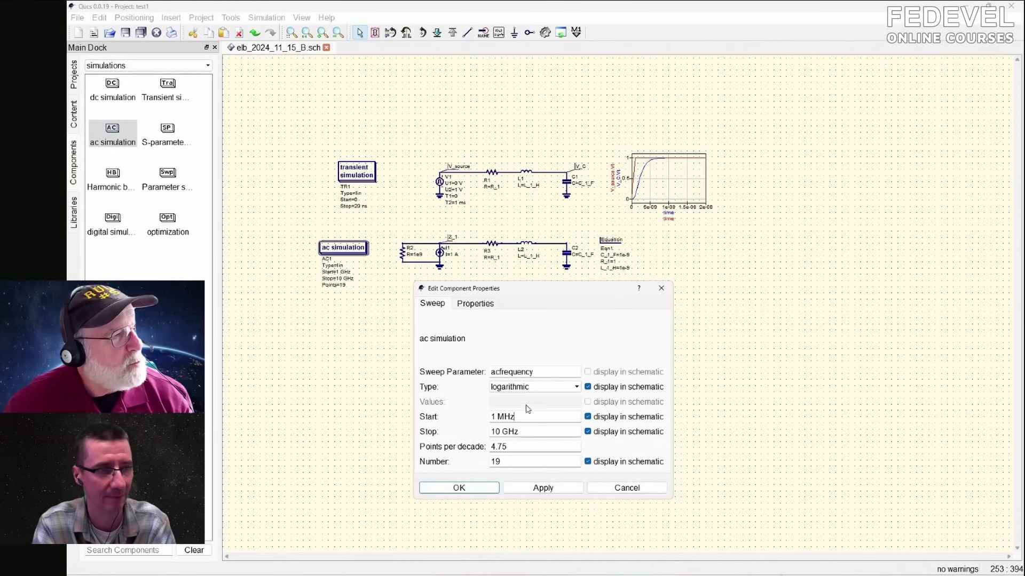
pyautogui.moveTo(507, 446); pyautogui.dragTo(475, 444)
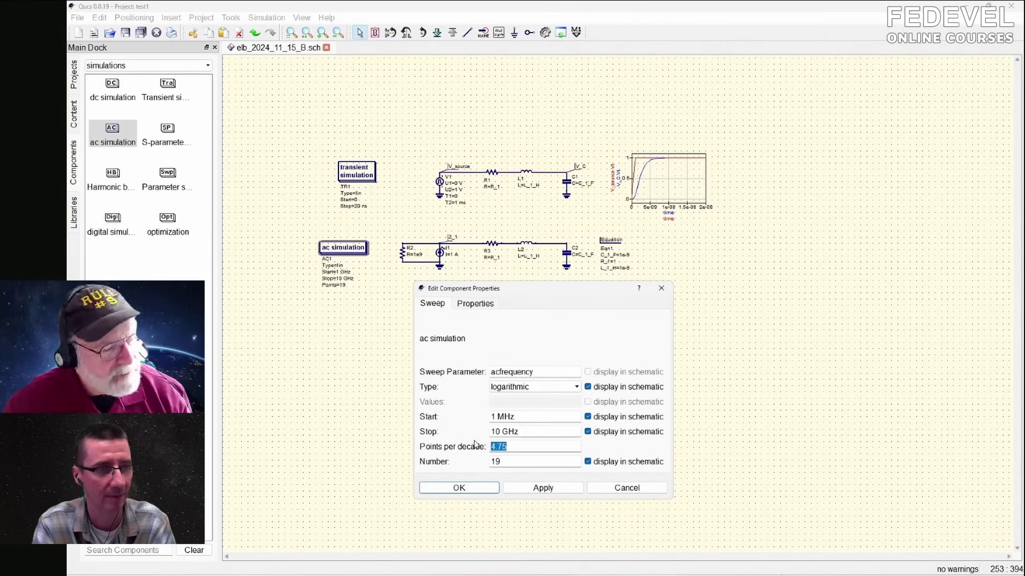
pyautogui.write('100')
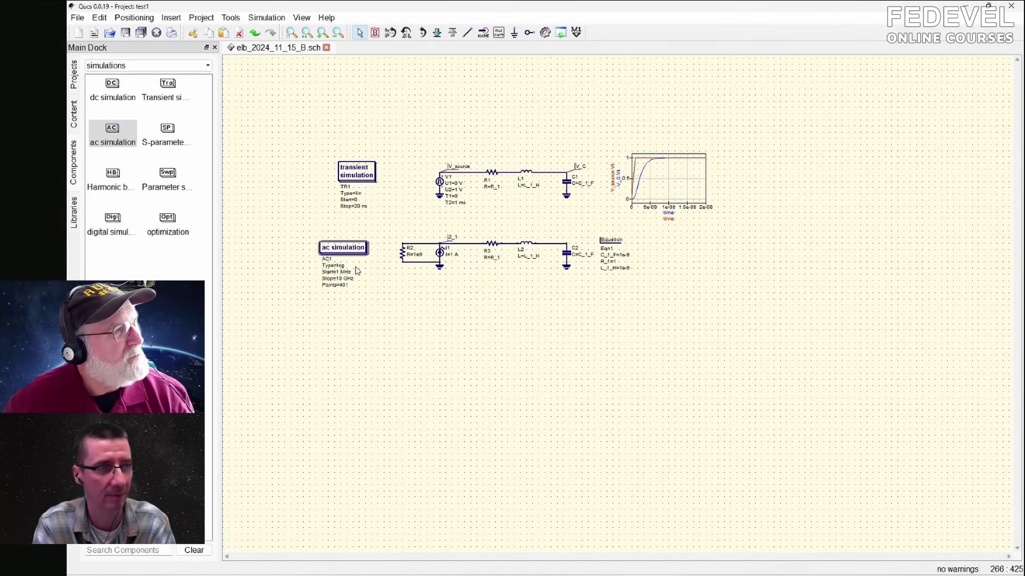
pyautogui.moveTo(355, 254); pyautogui.dragTo(368, 257)
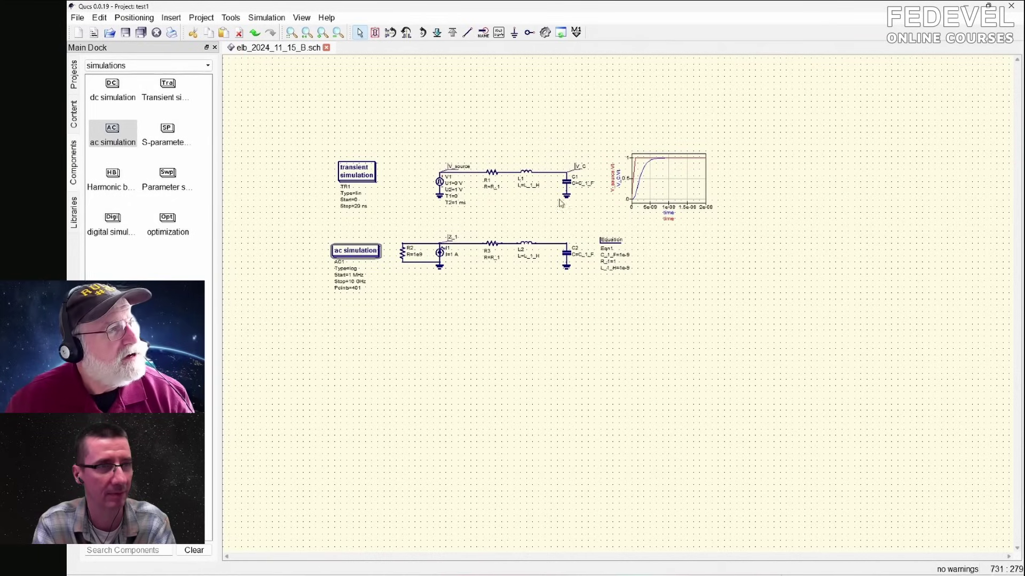
# - Set the variable R_1 in the equation block to 0.1
pyautogui.doubleClick(618, 245)
pyautogui.click(460, 294)
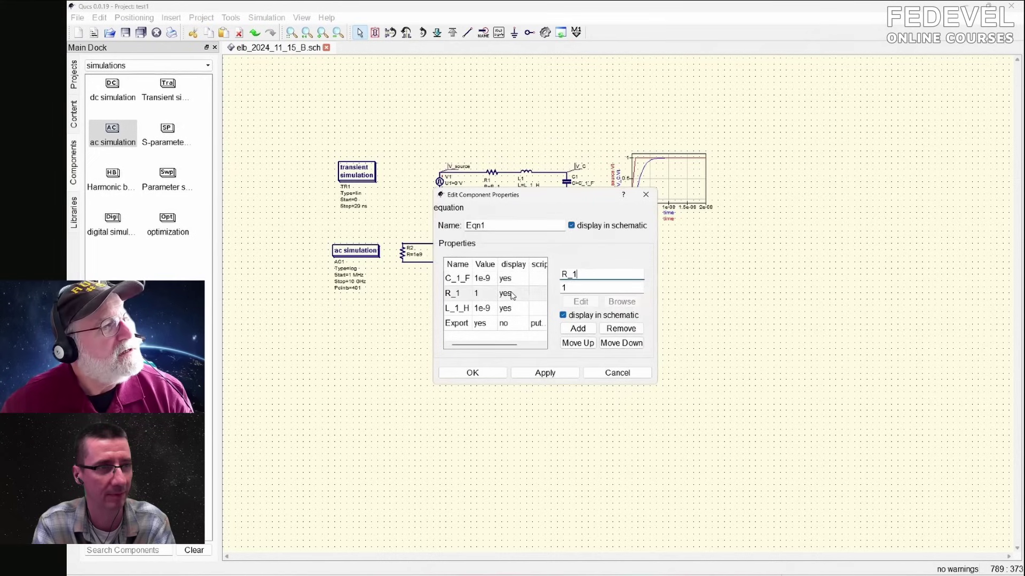
pyautogui.click(561, 287)
pyautogui.write('0.1')
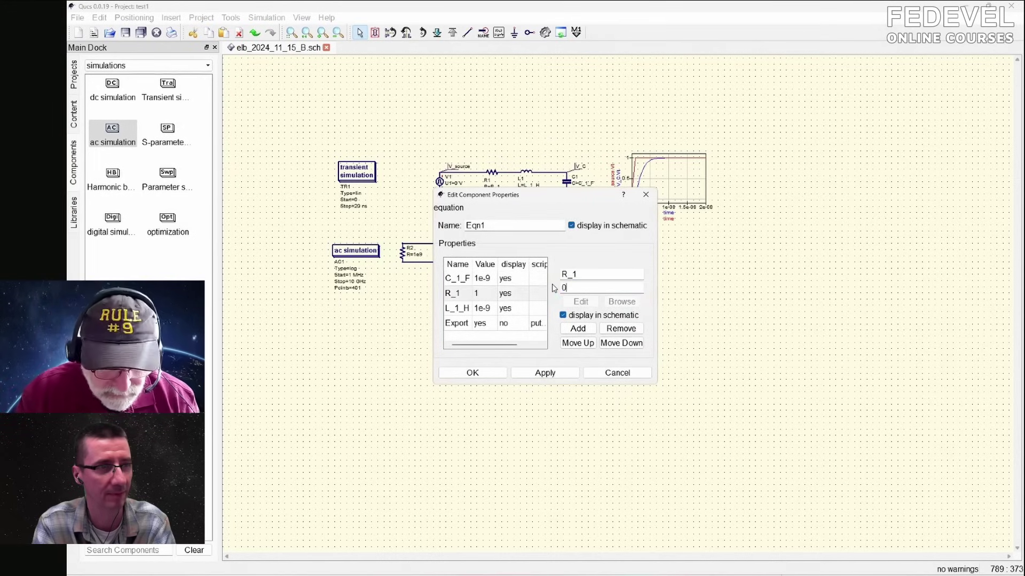
pyautogui.click(497, 378)
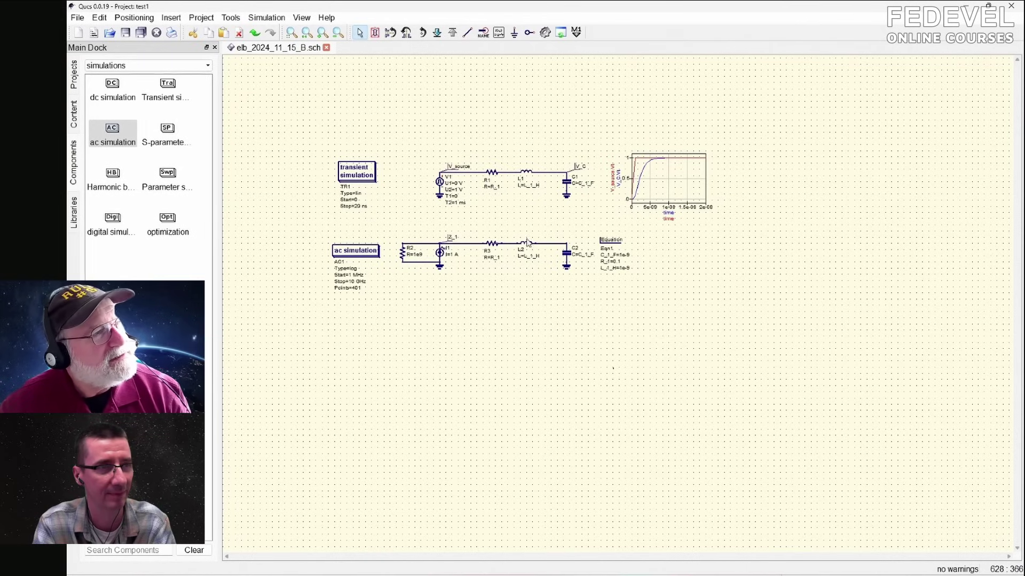
# - Save the schematic, run the simulation and move the simulation messages window clear of the circuits and plot
pyautogui.click(126, 33)
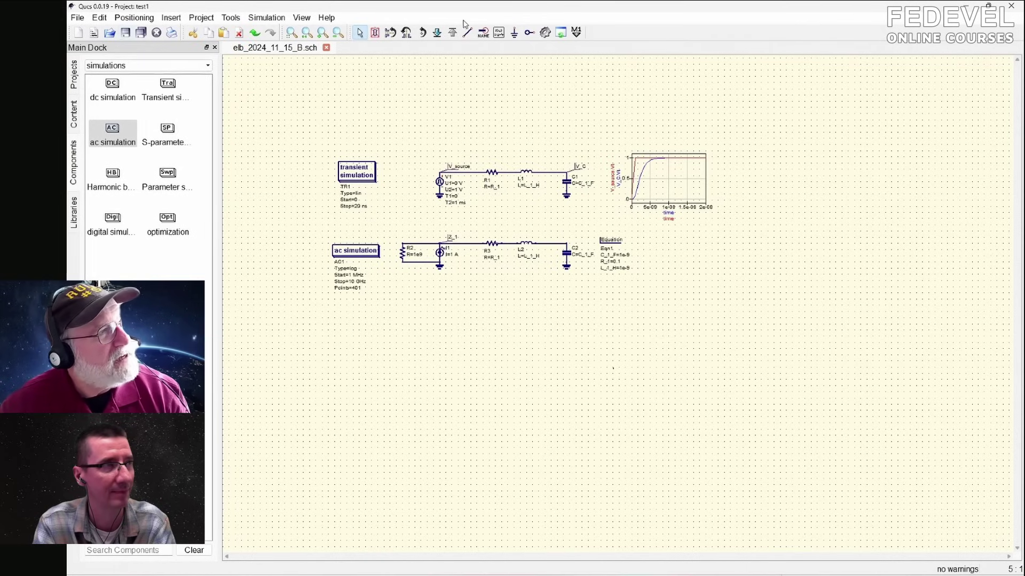
pyautogui.click(546, 33)
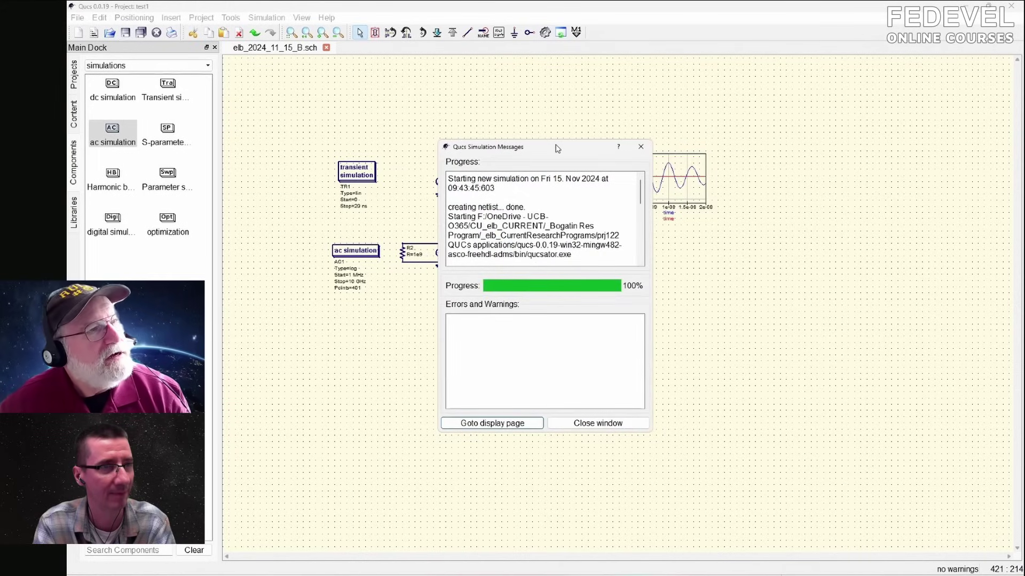
pyautogui.moveTo(556, 149); pyautogui.dragTo(421, 313)
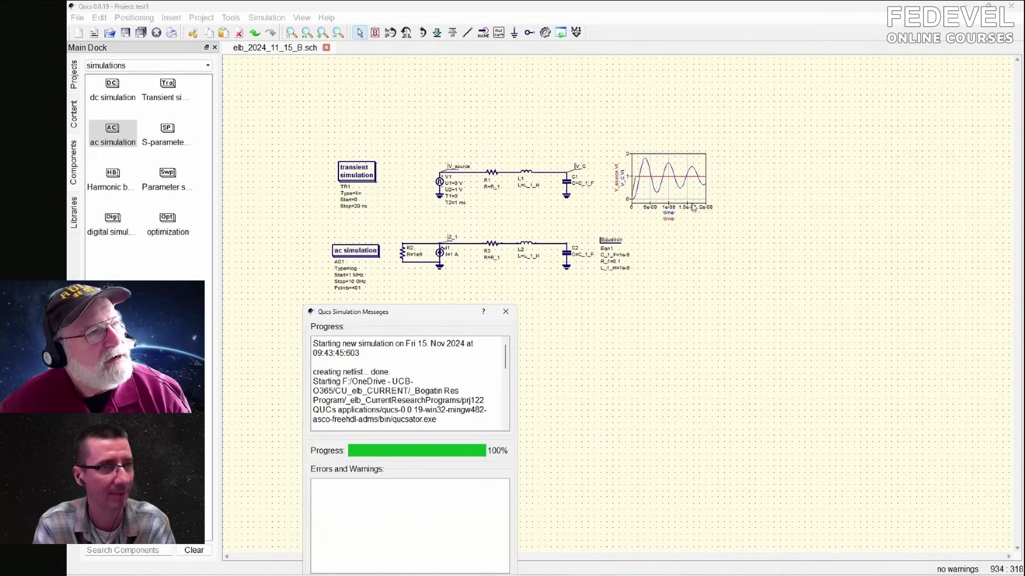
# - Set the transient simulation's stop time to 100 ns and close the simulation messages window
pyautogui.doubleClick(342, 181)
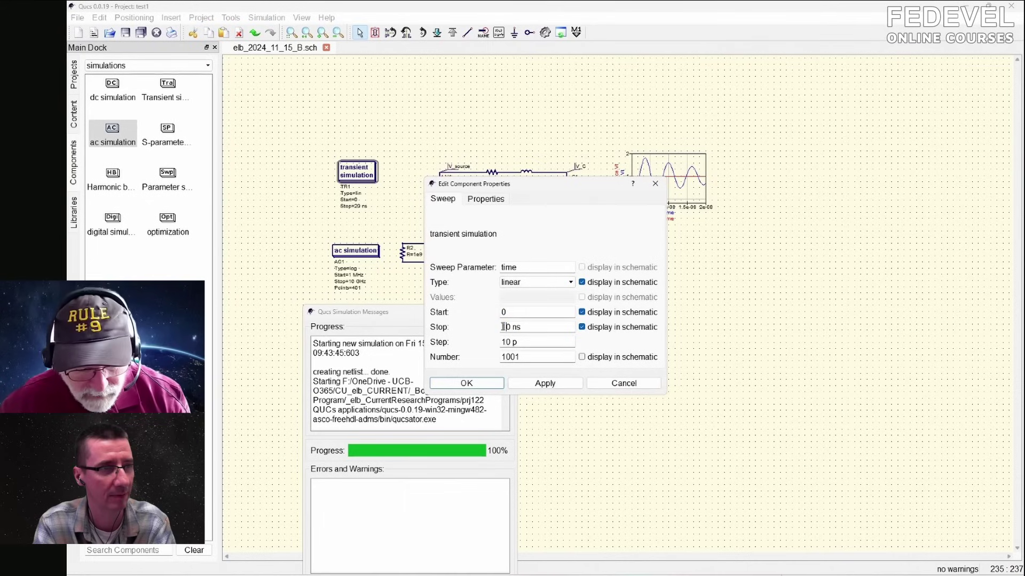
pyautogui.write('0')
pyautogui.click(549, 383)
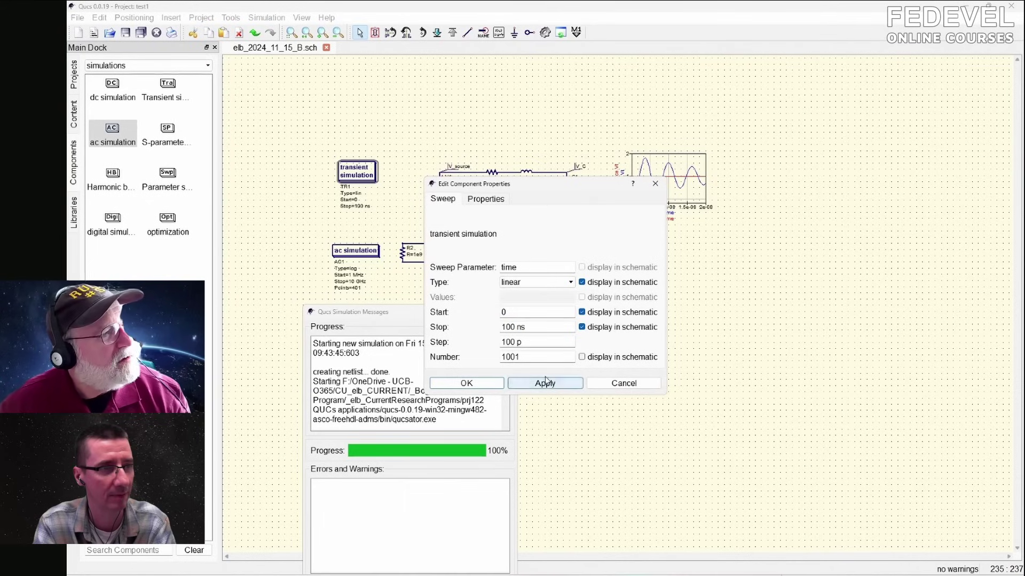
pyautogui.click(485, 387)
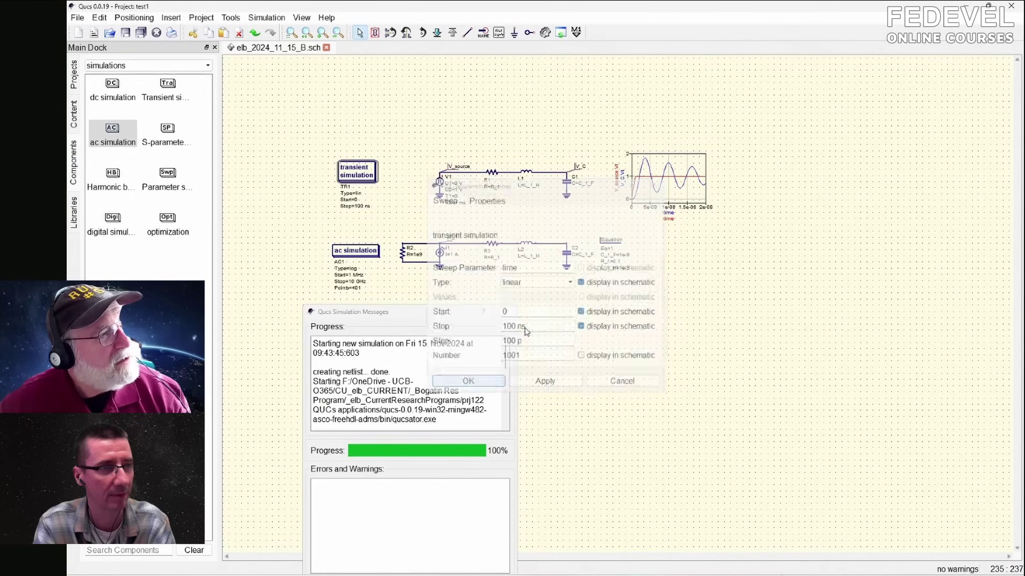
pyautogui.click(508, 312)
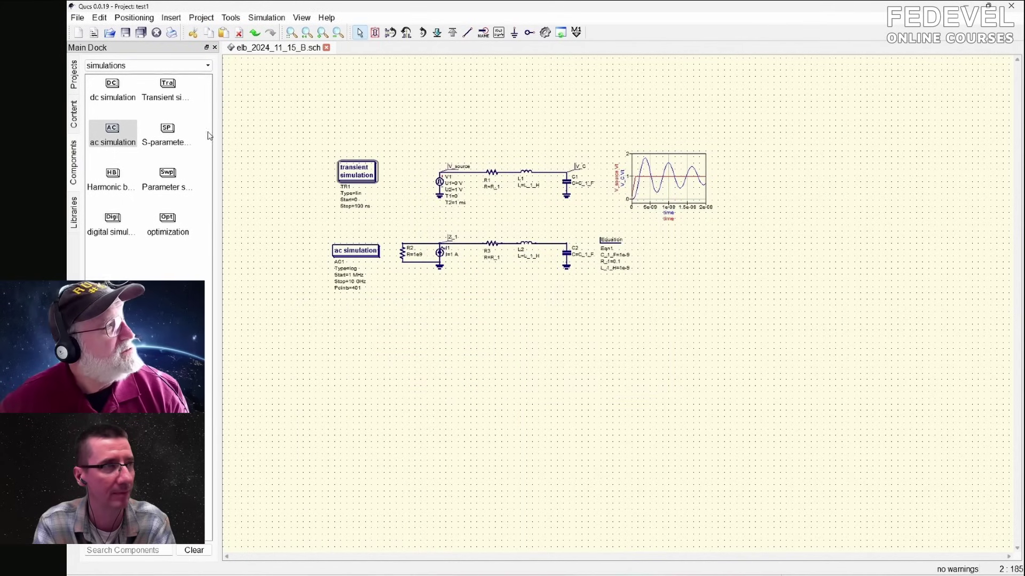
# - Add a Cartesian diagram to the right of the lower circuit's equation block and plot Z_1.v on it
pyautogui.click(176, 66)
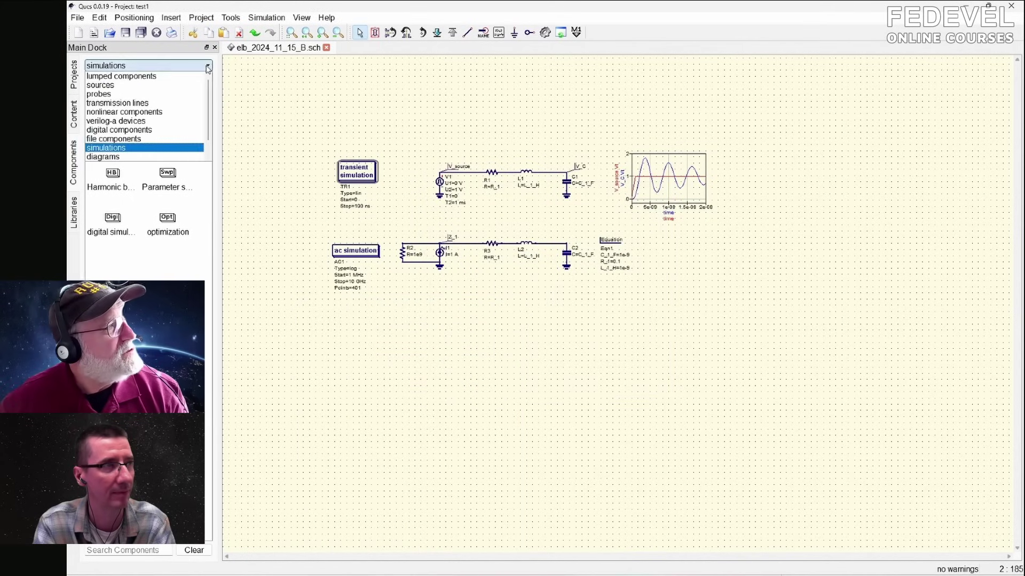
pyautogui.click(172, 157)
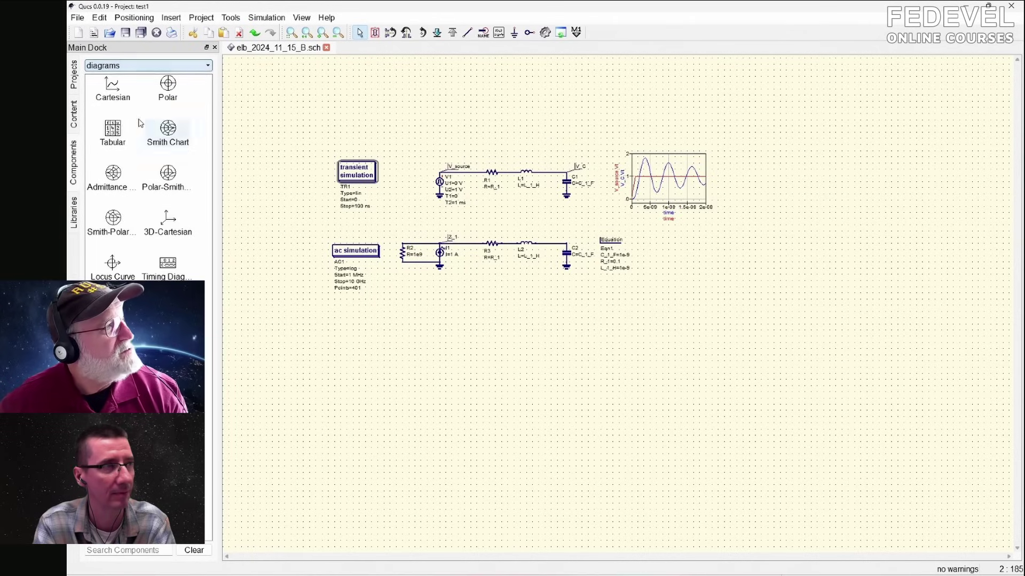
pyautogui.click(113, 88)
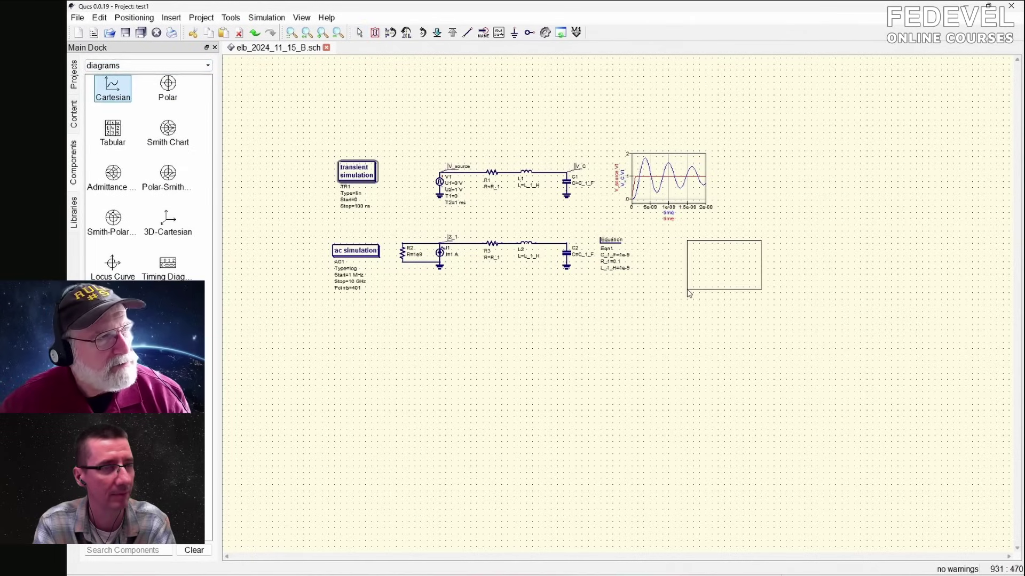
pyautogui.click(688, 293)
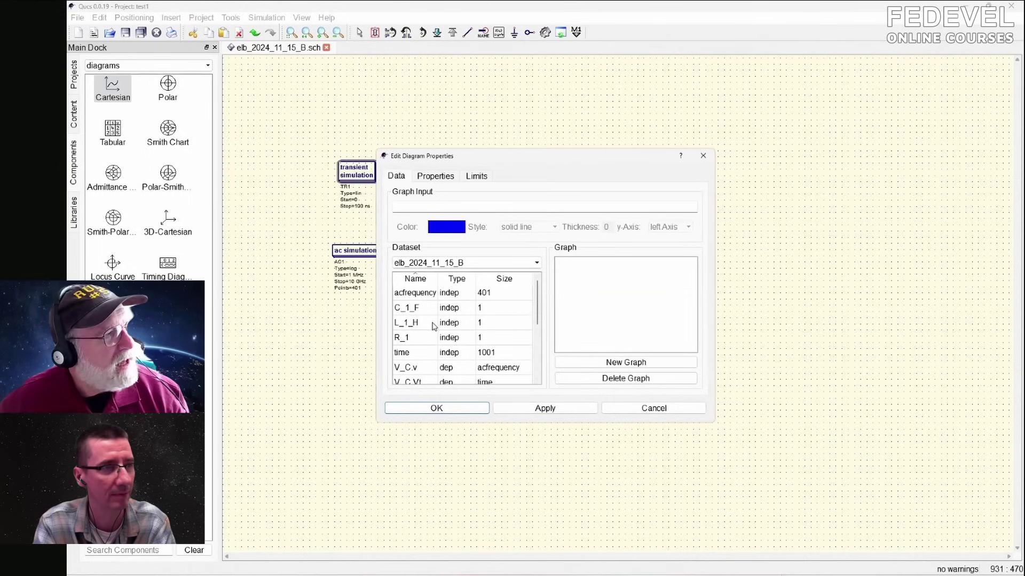
pyautogui.scroll(-3, 434, 325)
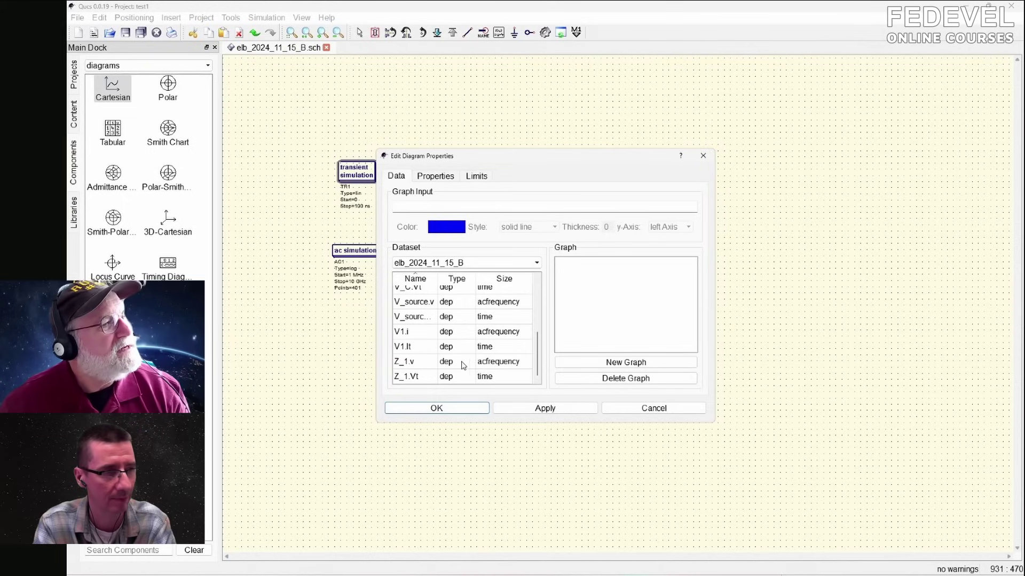
pyautogui.doubleClick(420, 363)
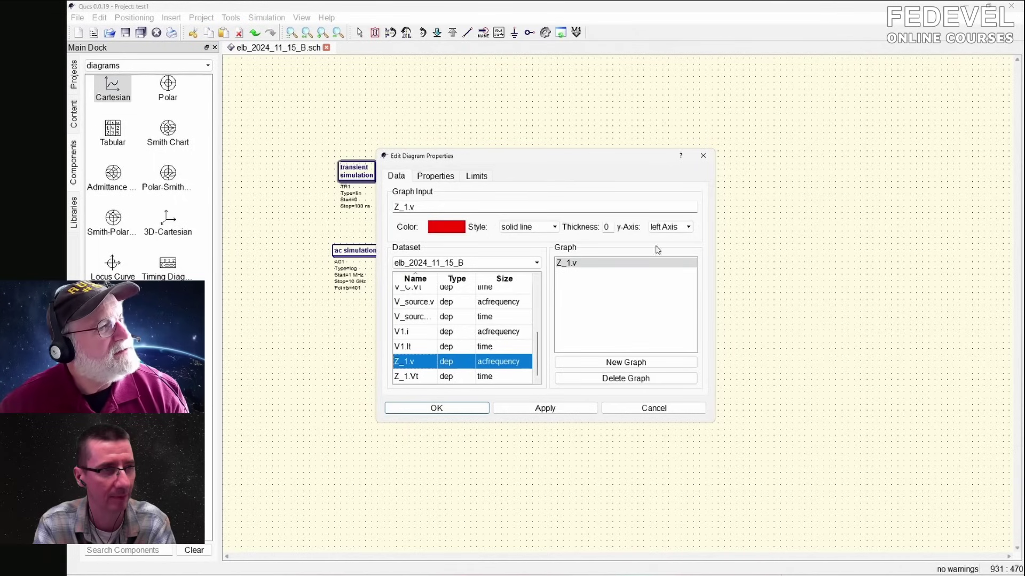
pyautogui.moveTo(512, 156); pyautogui.dragTo(656, 197)
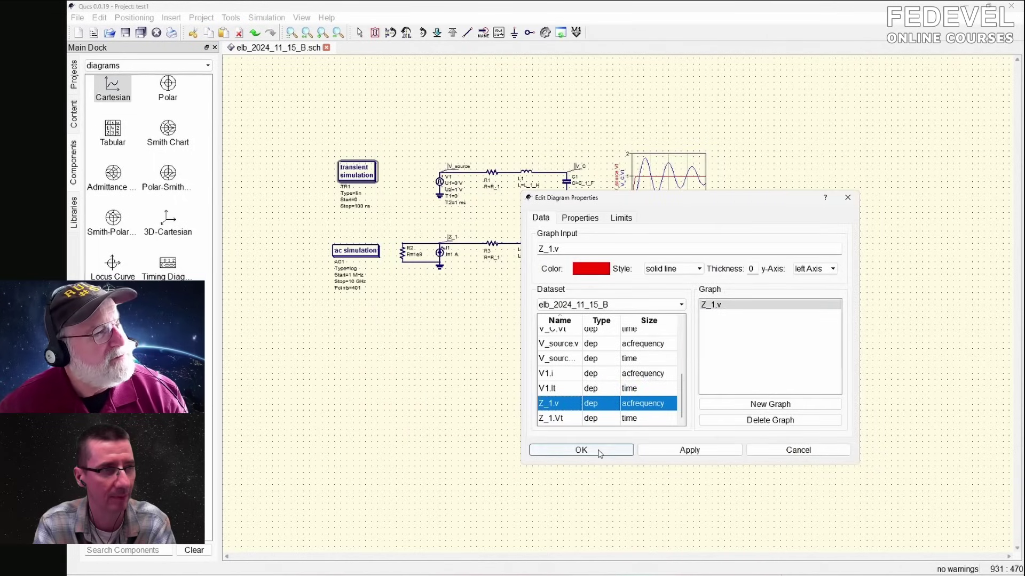
pyautogui.click(580, 449)
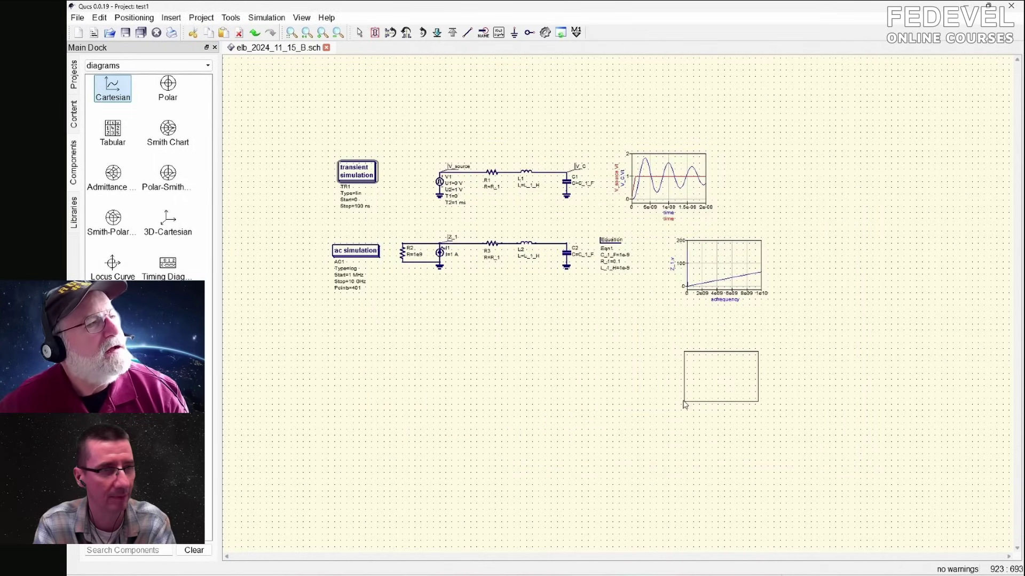
pyautogui.press('Escape')
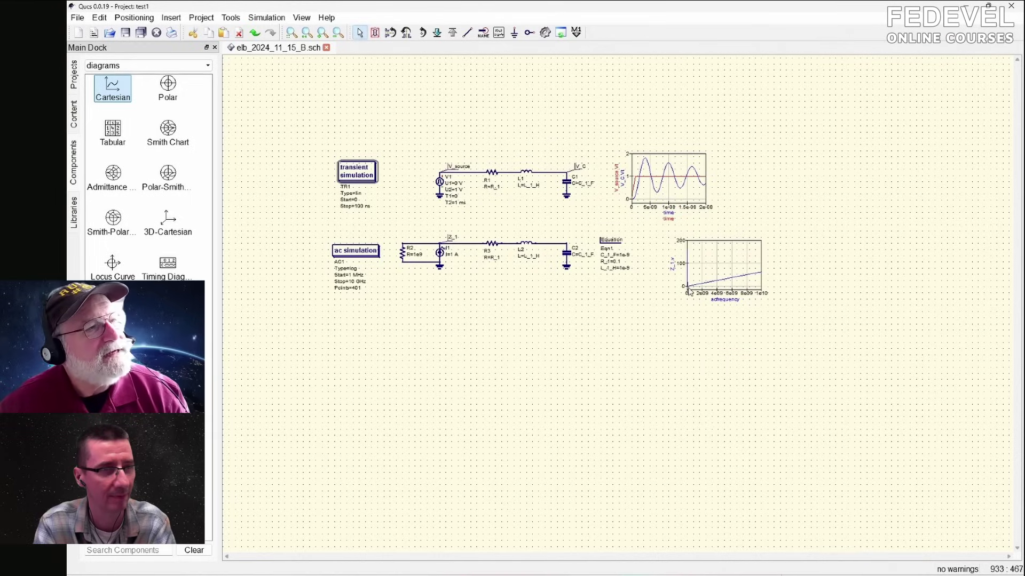
# - Move the Z_1.v diagram left, closer to the equation block and beneath the transient plot
pyautogui.scroll(1, 772, 275)
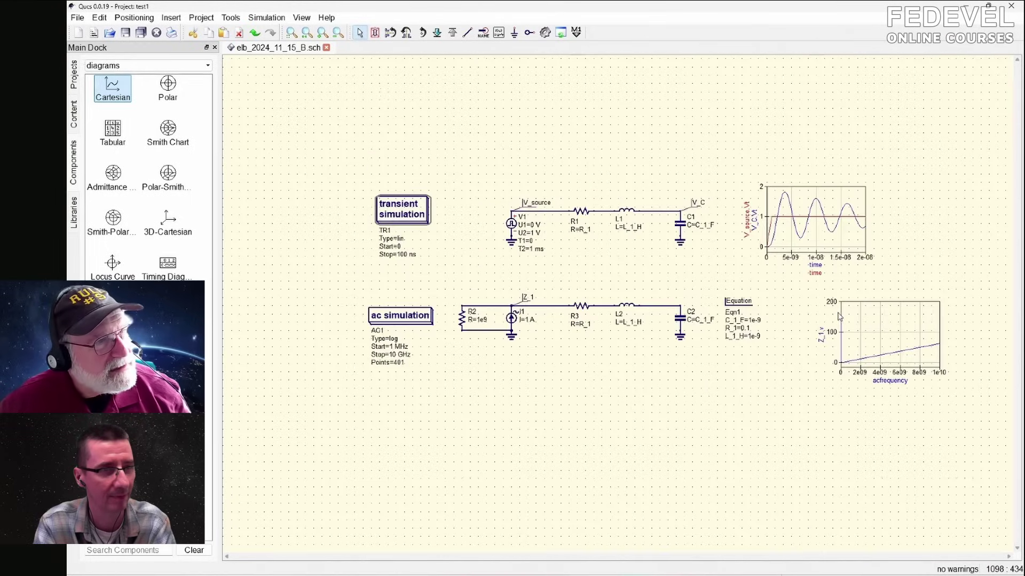
pyautogui.scroll(2, 895, 328)
pyautogui.moveTo(915, 383); pyautogui.dragTo(847, 377)
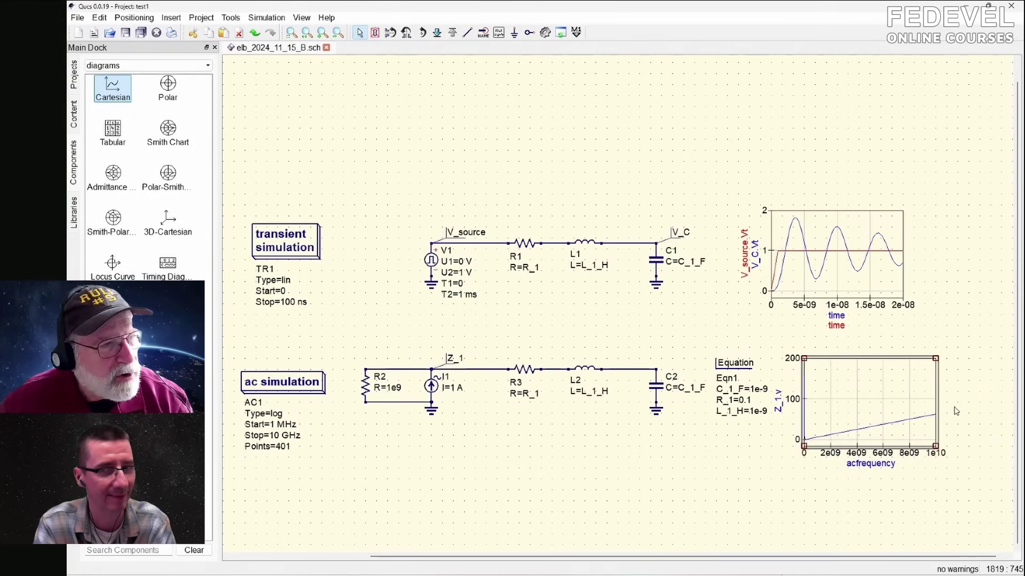
pyautogui.scroll(-1, 847, 438)
pyautogui.click(848, 439)
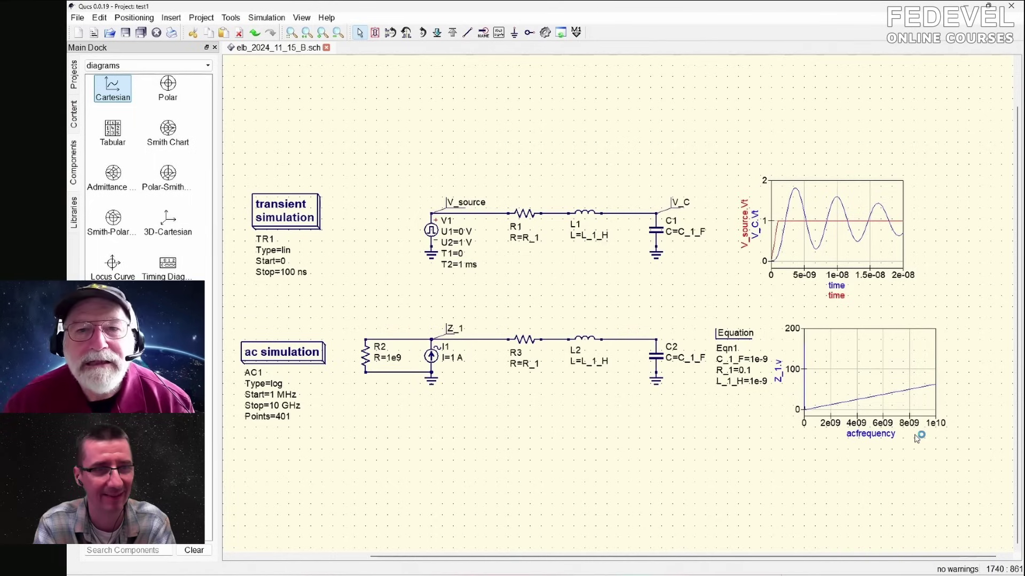
# - Make both the X axis and the left axis of the Z_1.v diagram logarithmic
pyautogui.doubleClick(866, 354)
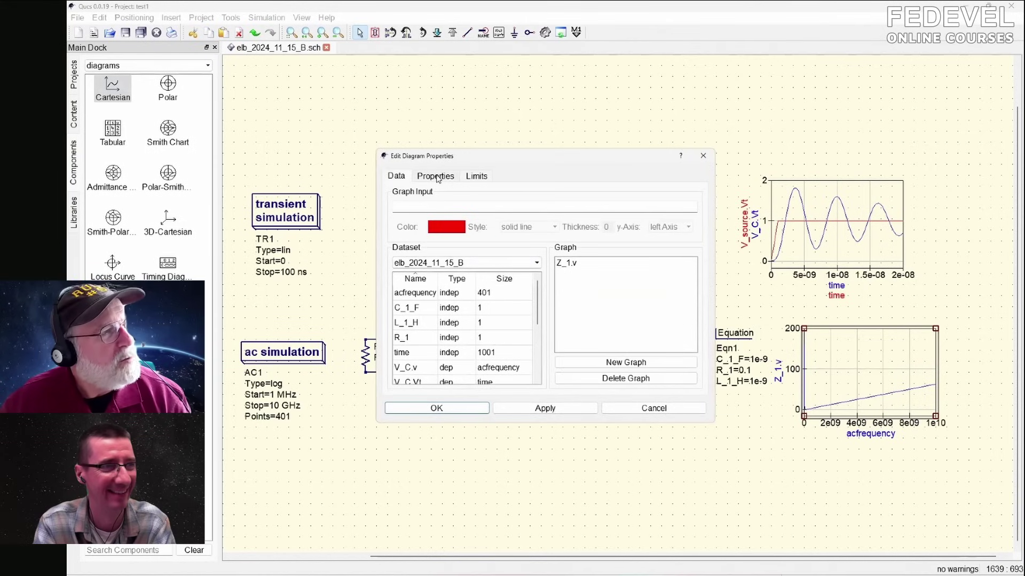
pyautogui.click(436, 177)
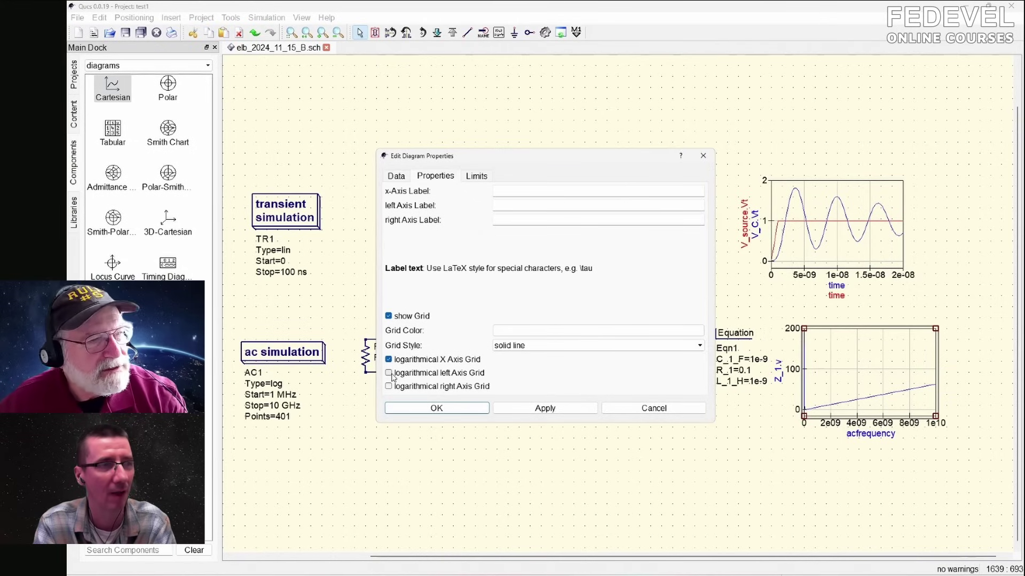
pyautogui.click(392, 376)
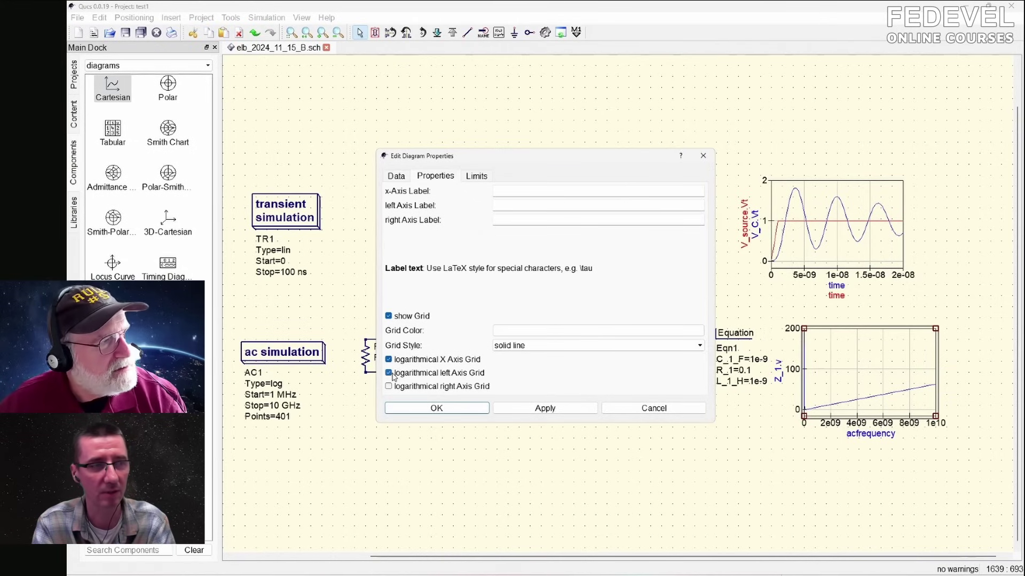
pyautogui.click(405, 409)
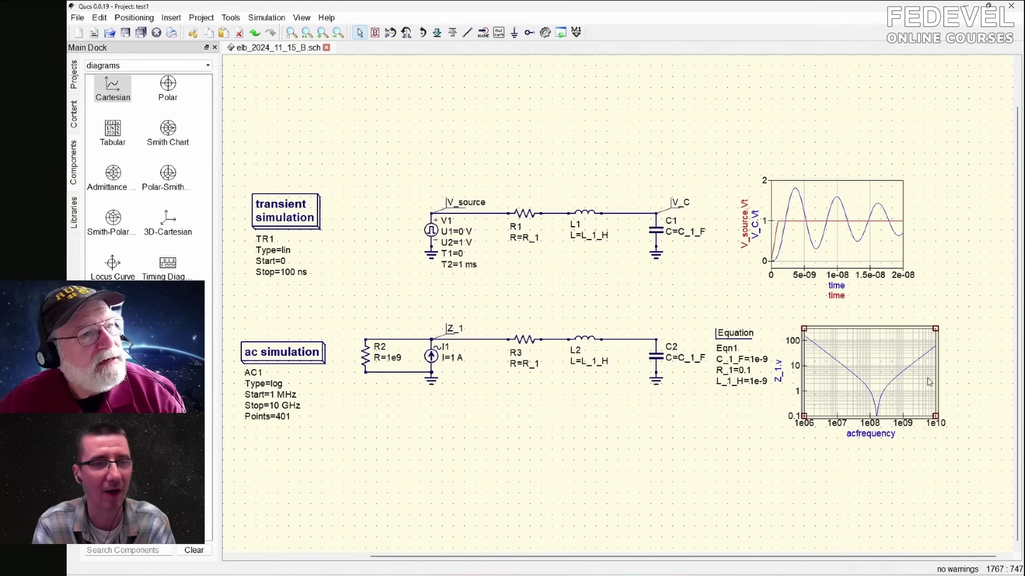
# - Rerun the simulation to refresh the transient and impedance plots
pyautogui.scroll(1, 912, 404)
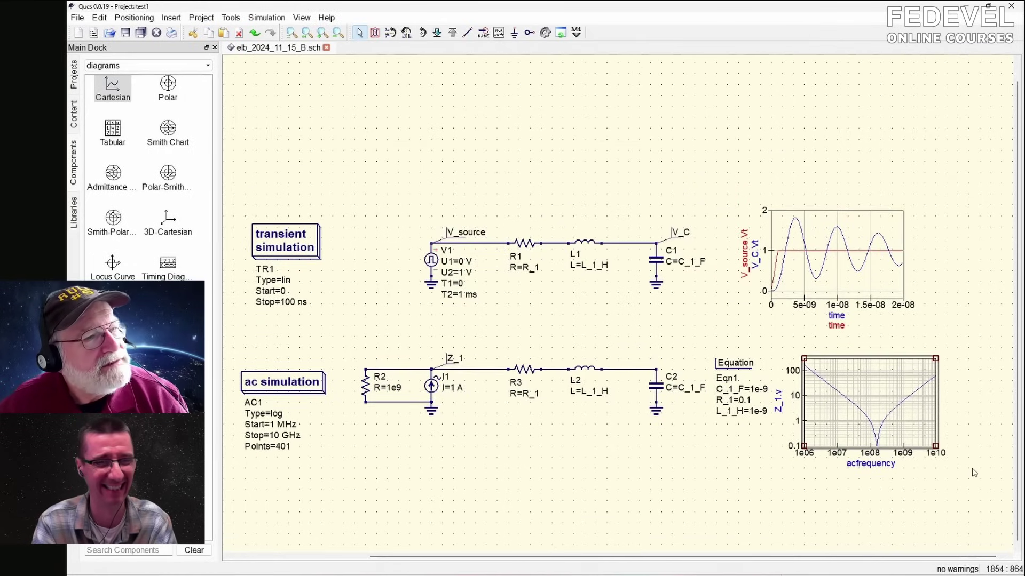
pyautogui.scroll(1, 976, 478)
pyautogui.scroll(-1, 982, 470)
pyautogui.scroll(1, 993, 455)
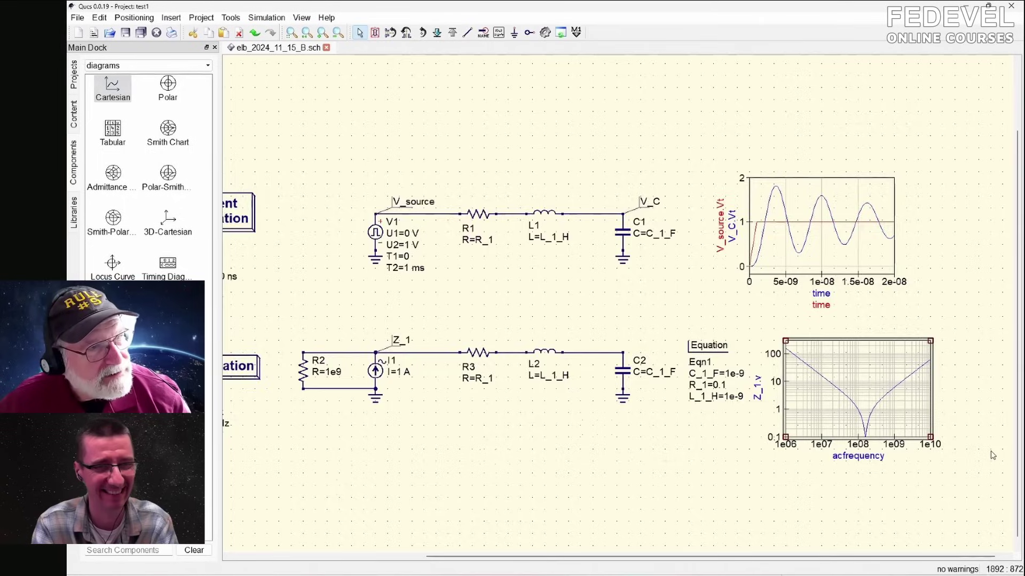
pyautogui.scroll(3, 993, 455)
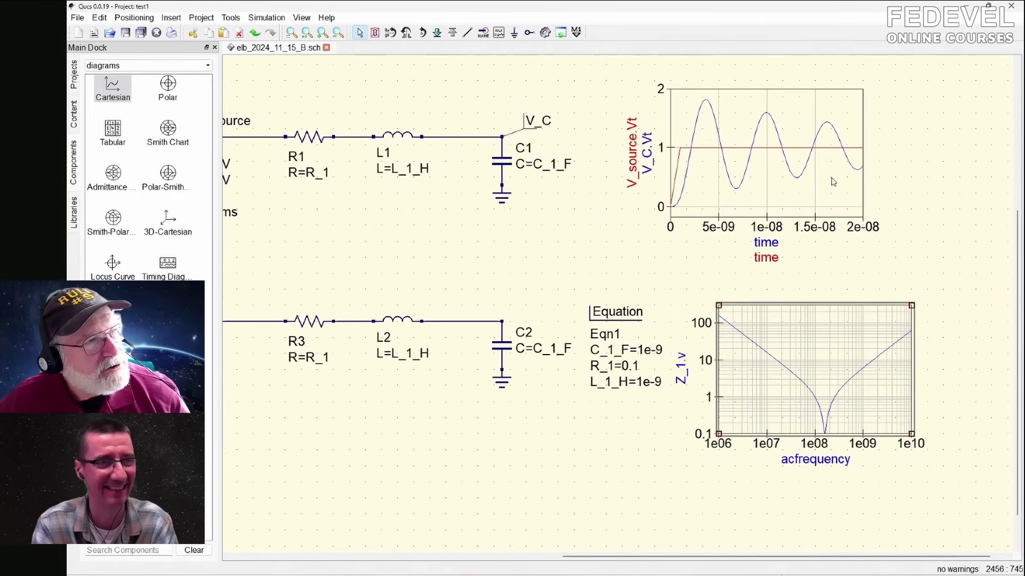
pyautogui.click(545, 33)
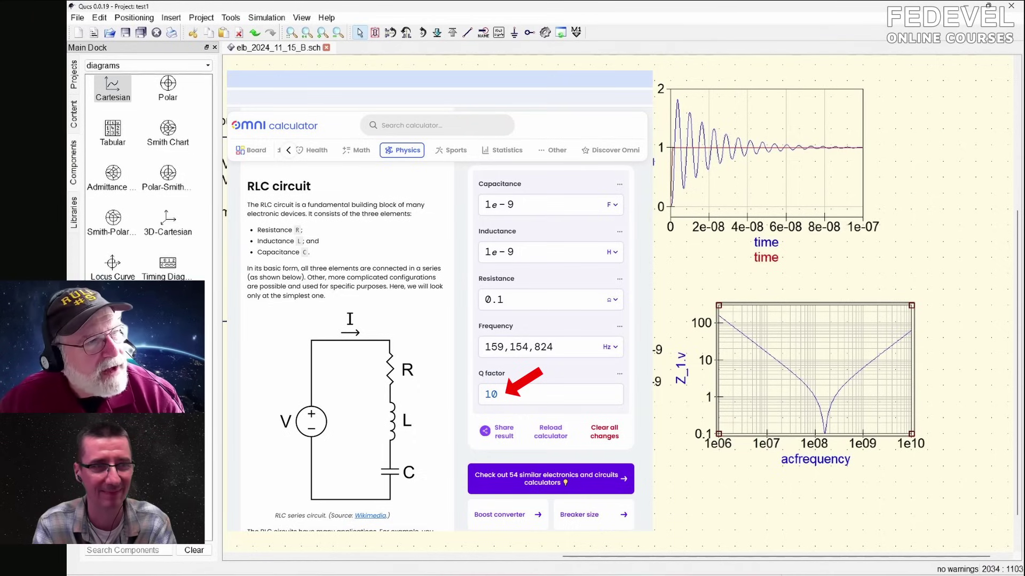
# - Set R_1 in the equation block to 2, rerun the simulation and close the messages window
pyautogui.click(625, 366)
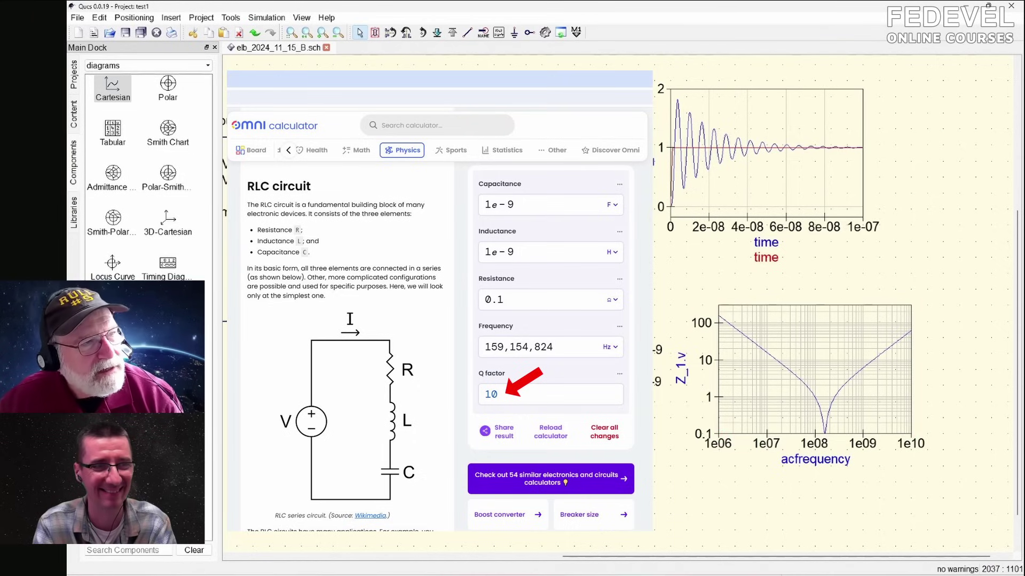
pyautogui.moveTo(623, 366); pyautogui.dragTo(639, 365)
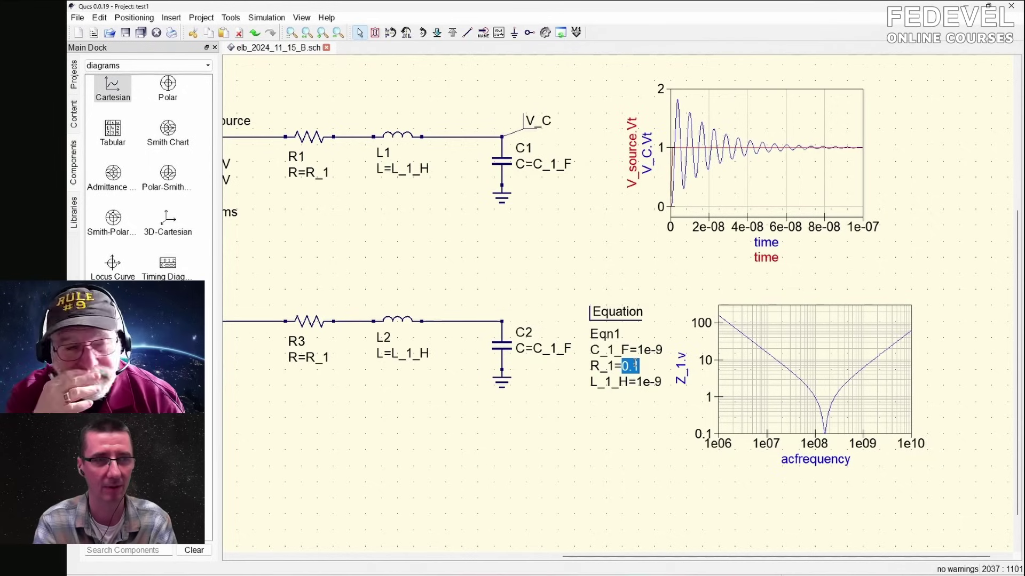
pyautogui.write('2')
pyautogui.press('Return')
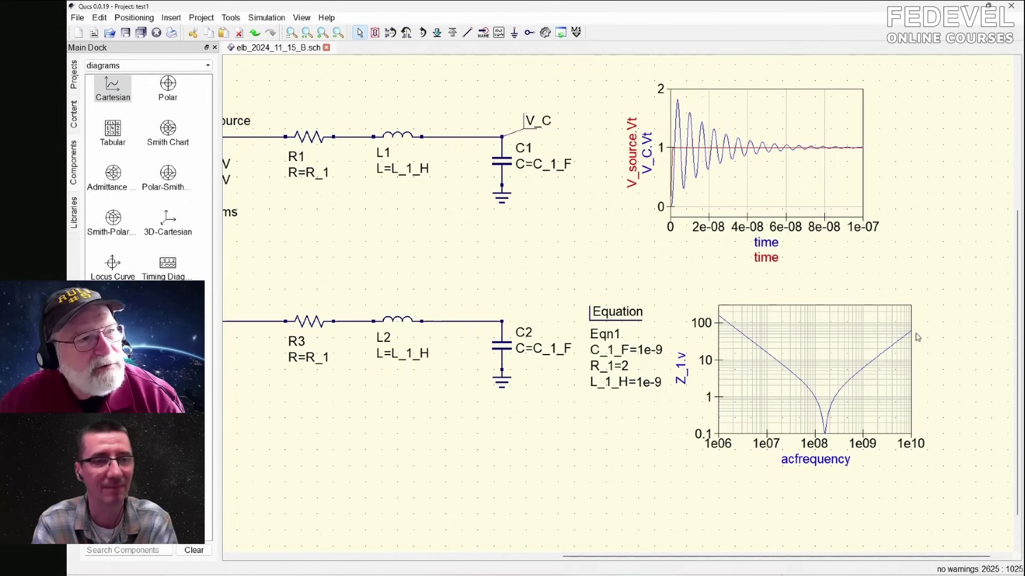
pyautogui.click(545, 33)
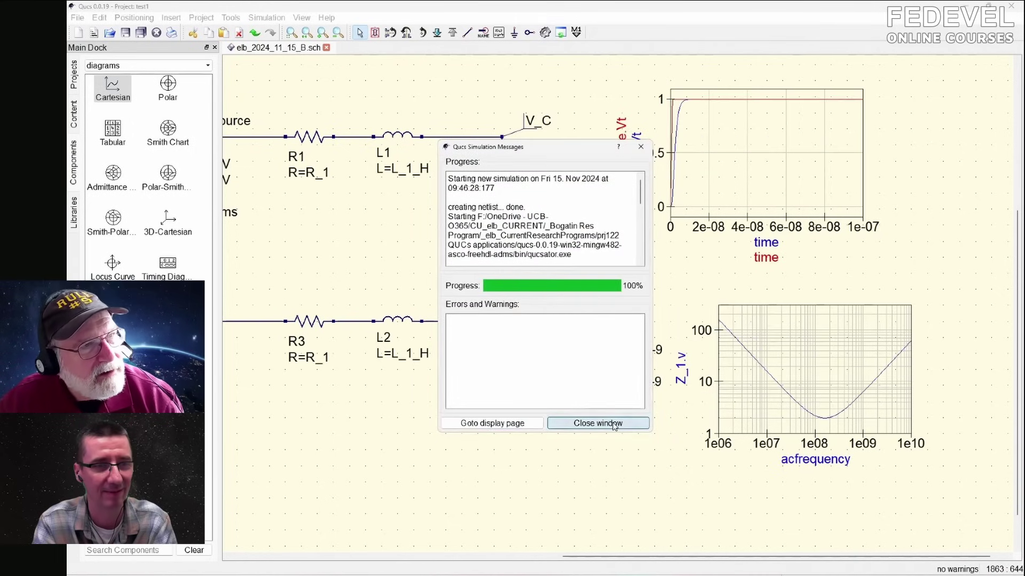
pyautogui.click(613, 424)
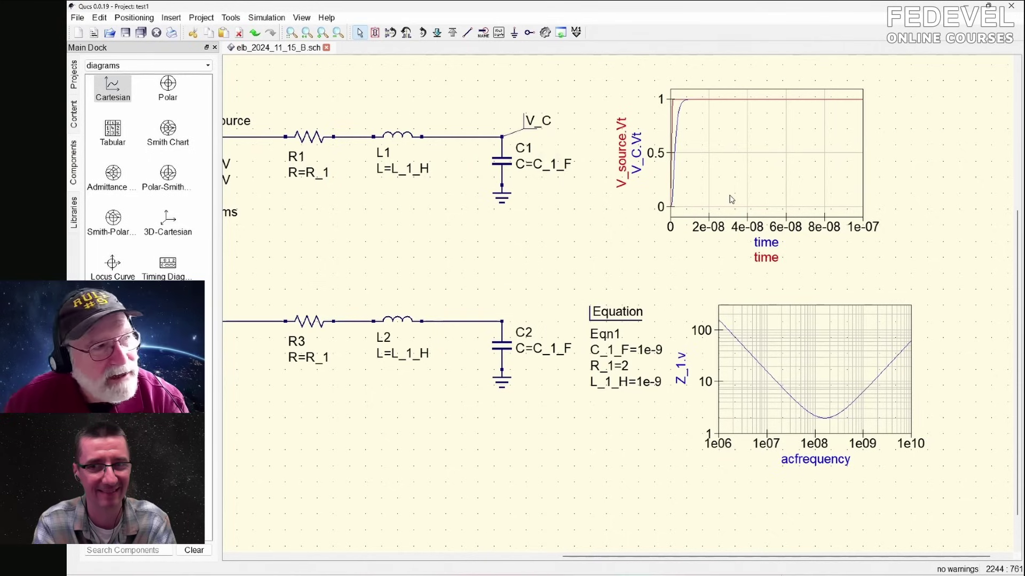
# - Try to set R_1 in the equation block to 0.5, run the simulation and close the messages window
pyautogui.scroll(-2, 402, 284)
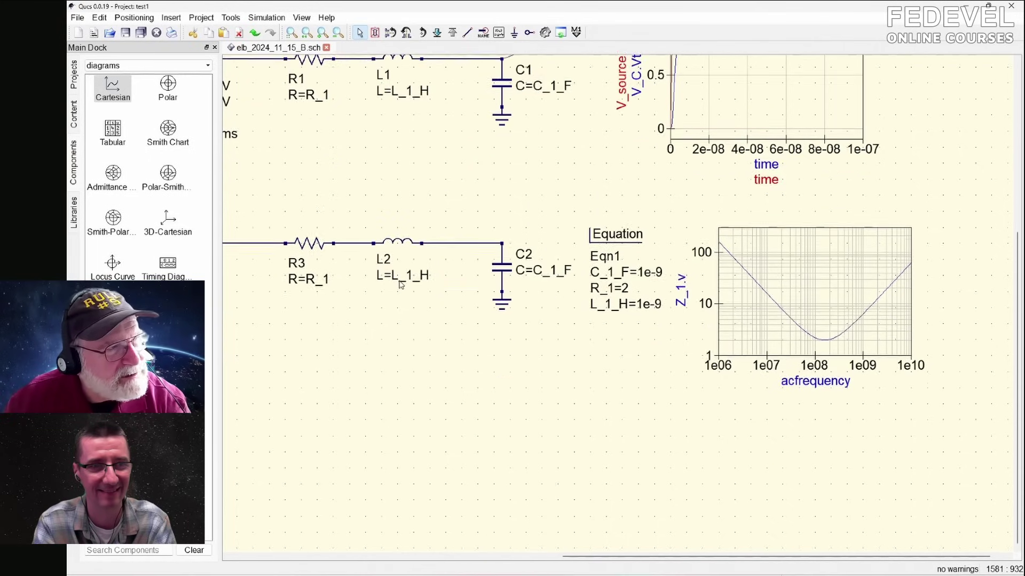
pyautogui.scroll(1, 401, 285)
pyautogui.scroll(2, 401, 284)
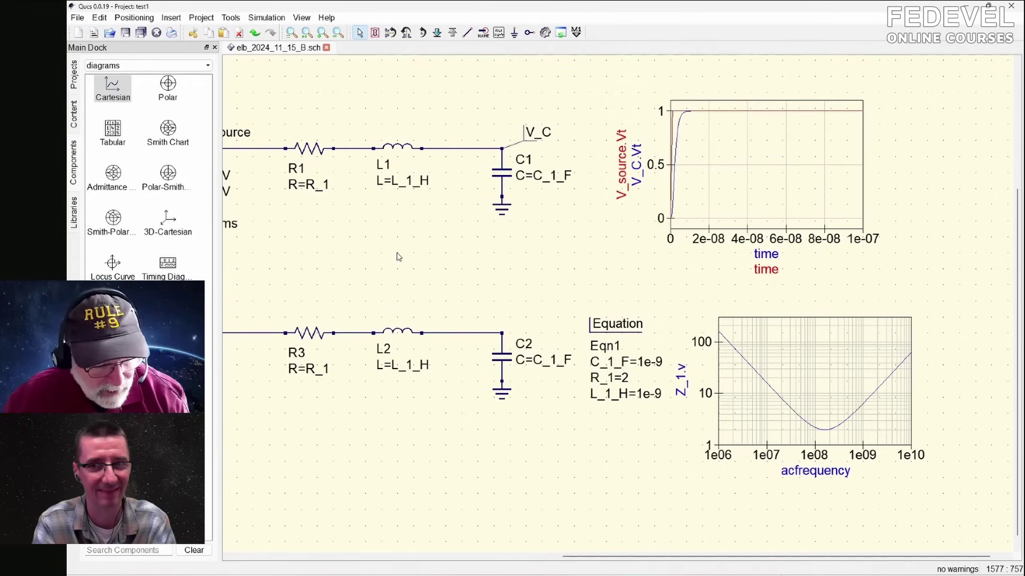
pyautogui.scroll(-4, 338, 242)
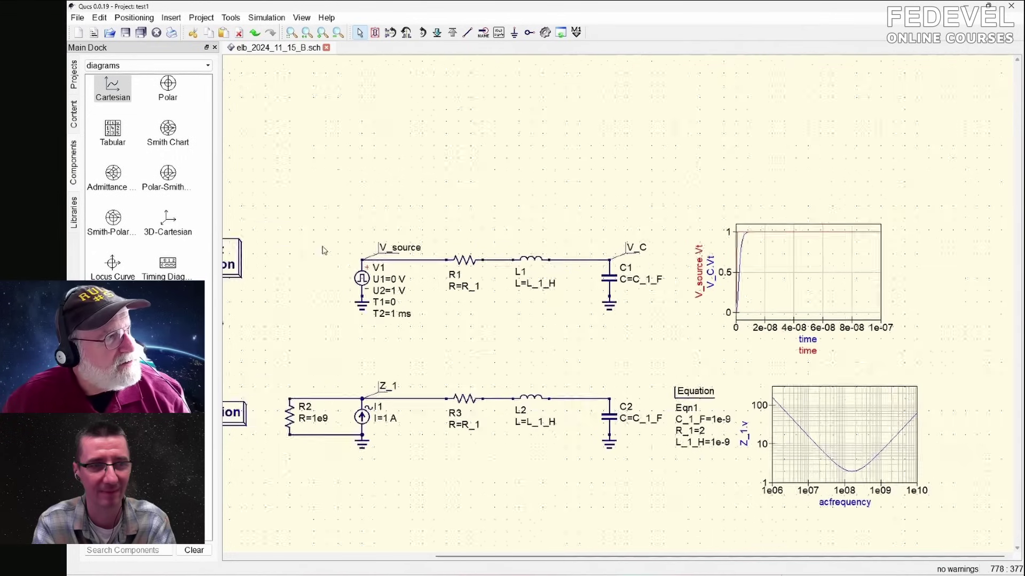
pyautogui.scroll(-1, 375, 303)
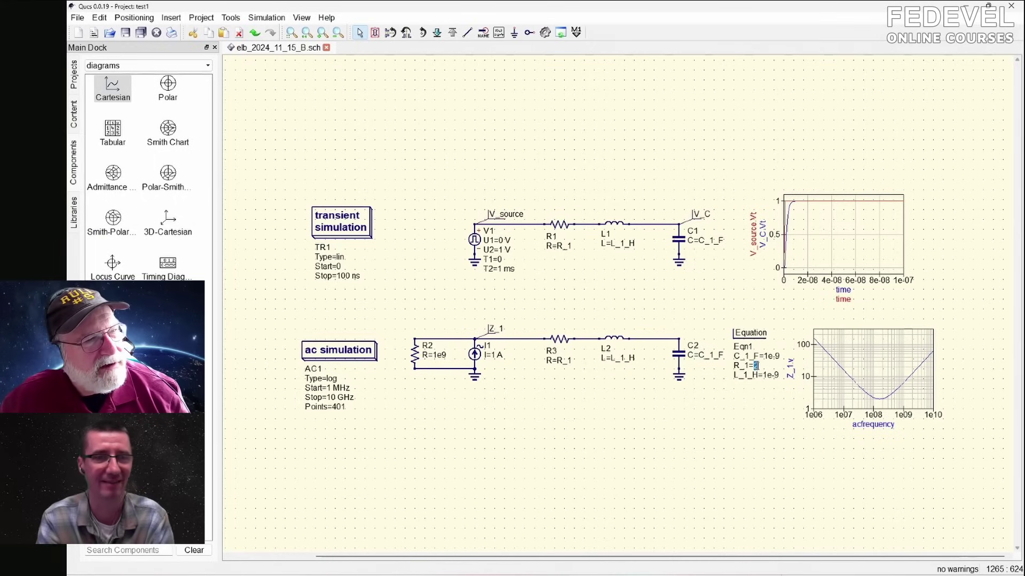
pyautogui.doubleClick(756, 366)
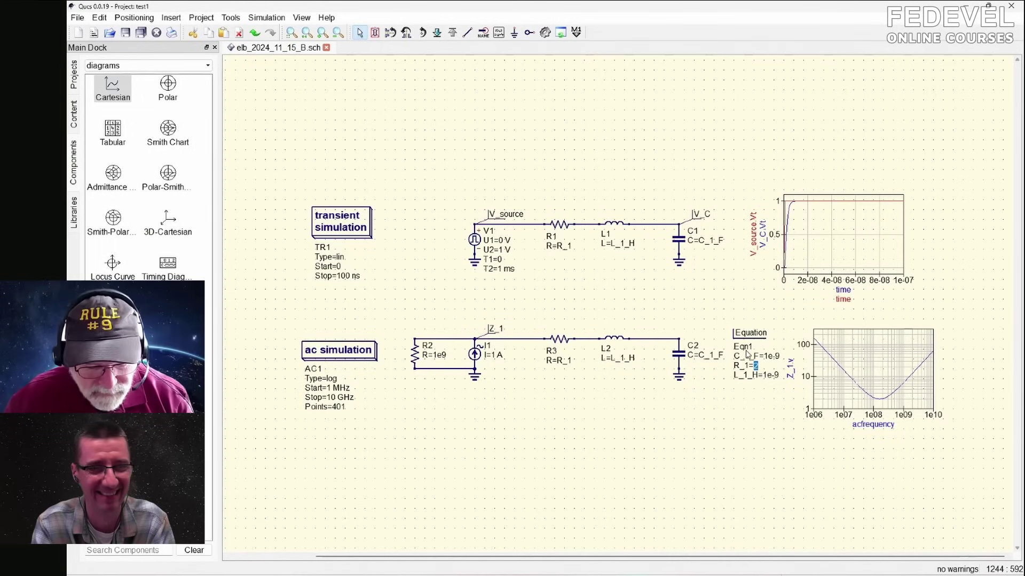
pyautogui.write('0.5')
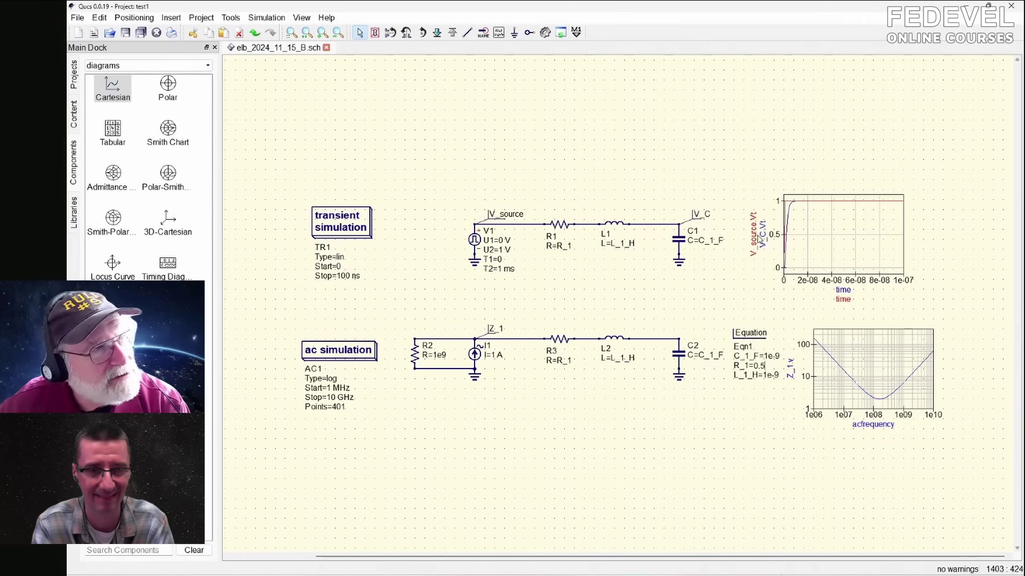
pyautogui.click(546, 33)
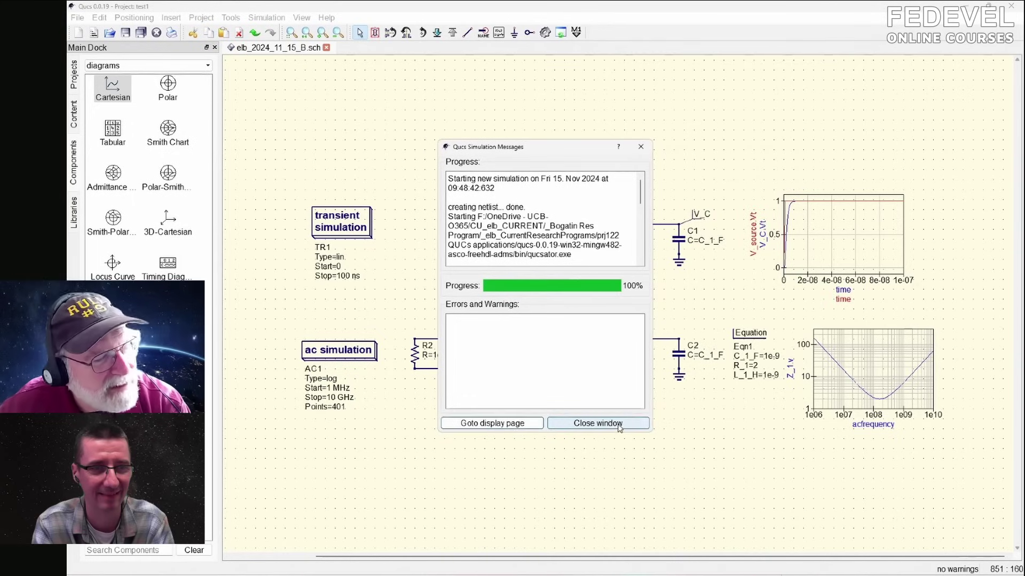
pyautogui.click(621, 424)
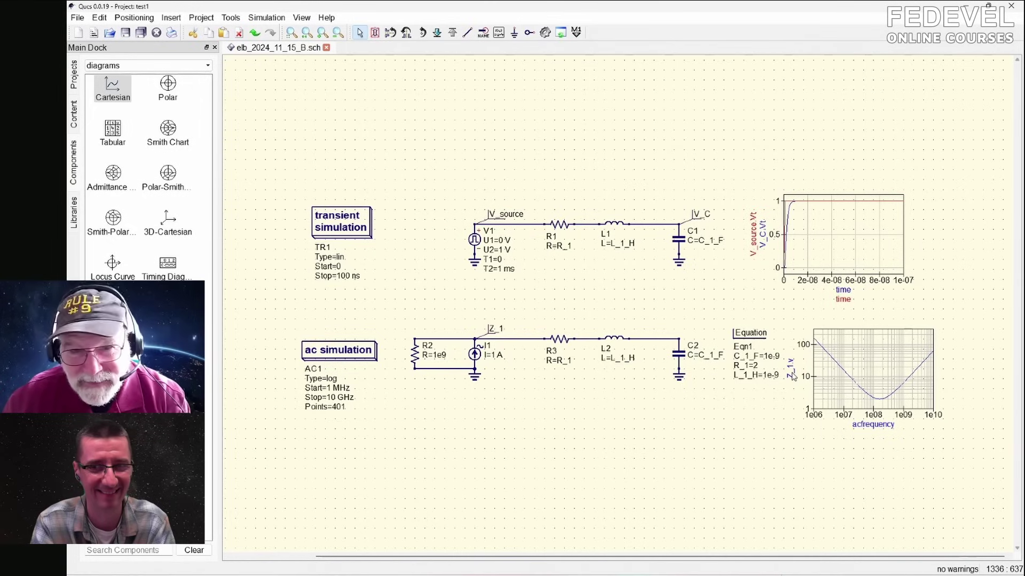
# - Set R_1 in the equation block to 0.5, rerun the simulation and dismiss the messages window
pyautogui.click(756, 365)
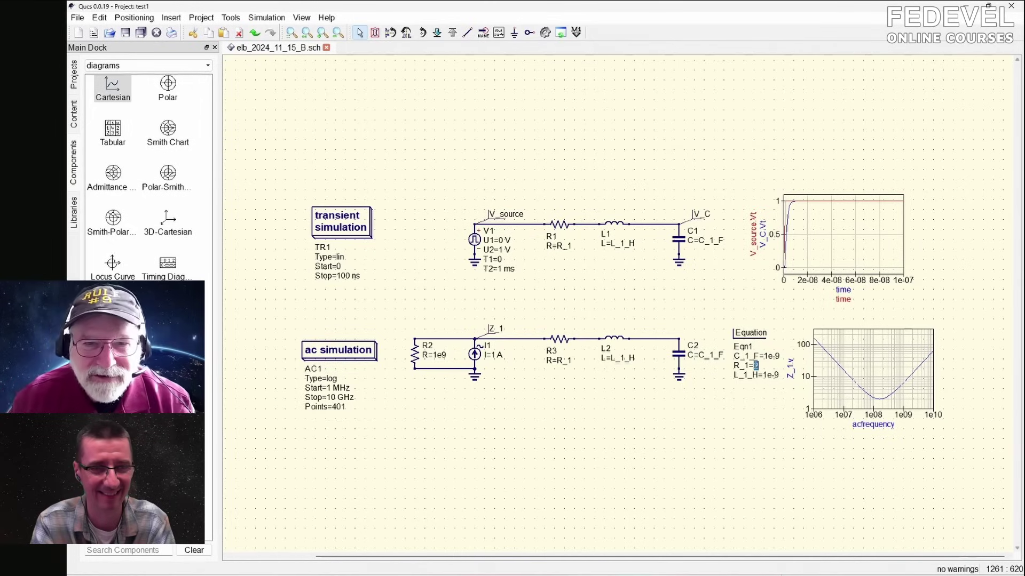
pyautogui.write('0.5')
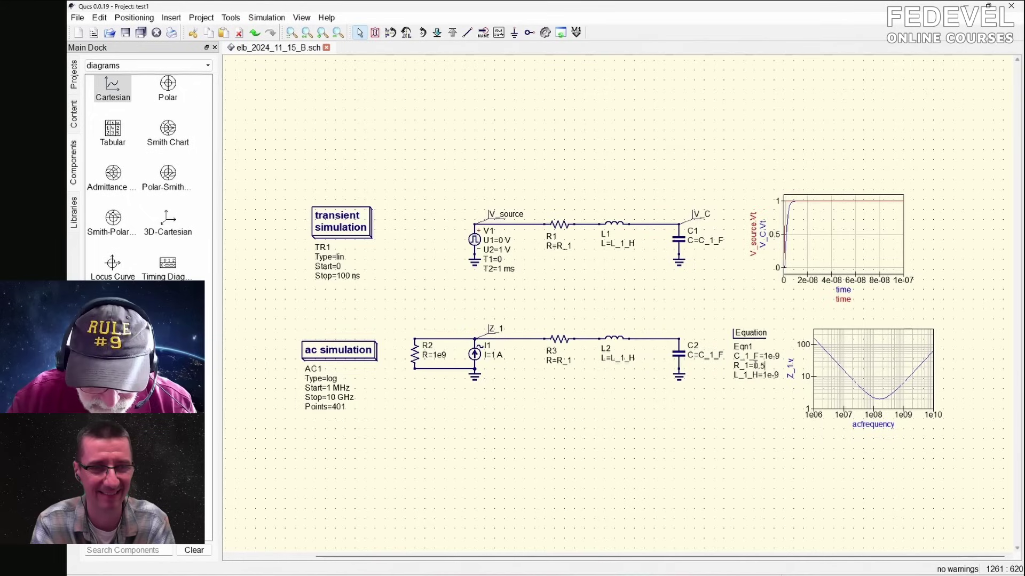
pyautogui.press('Return')
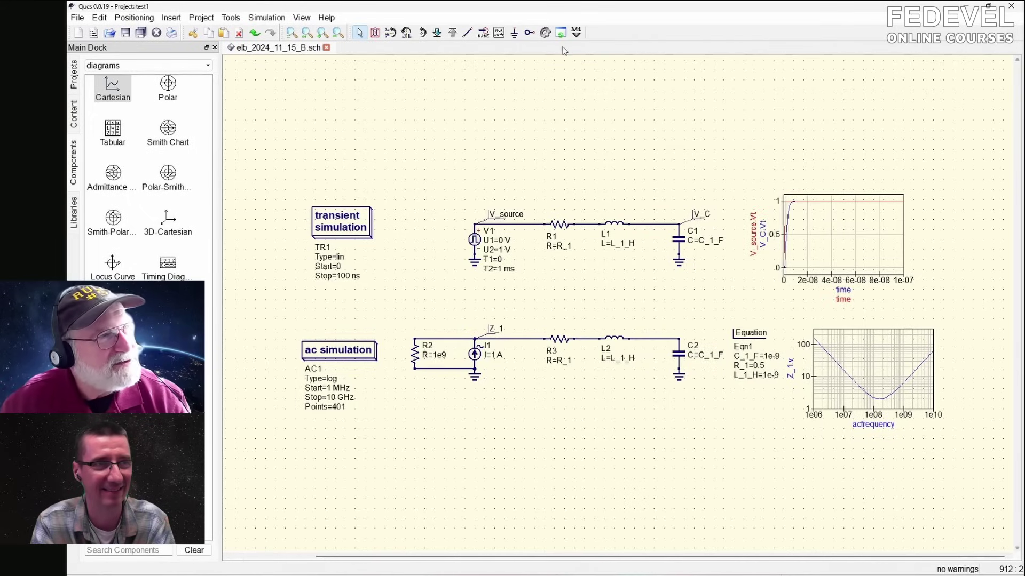
pyautogui.click(545, 33)
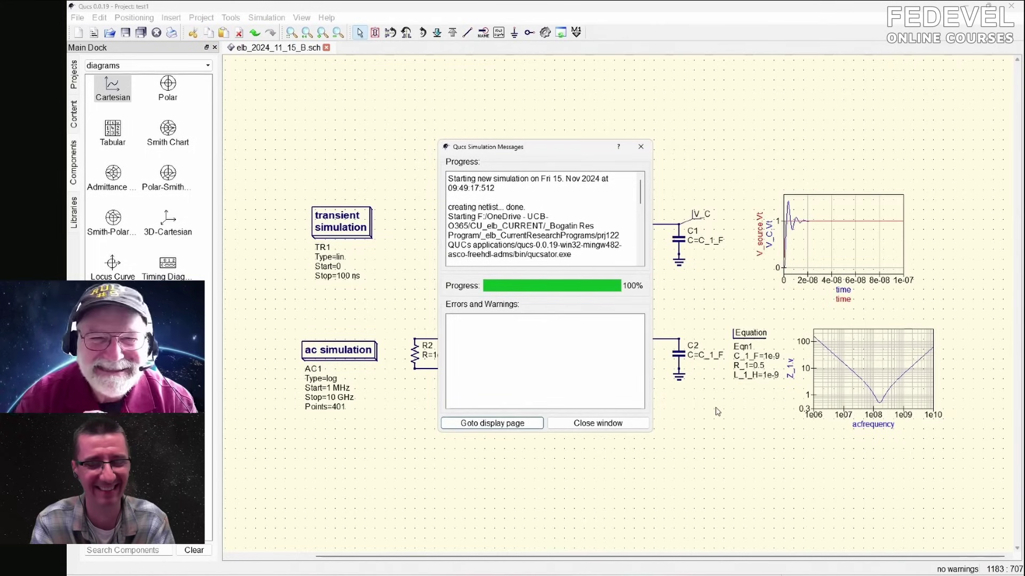
pyautogui.click(623, 424)
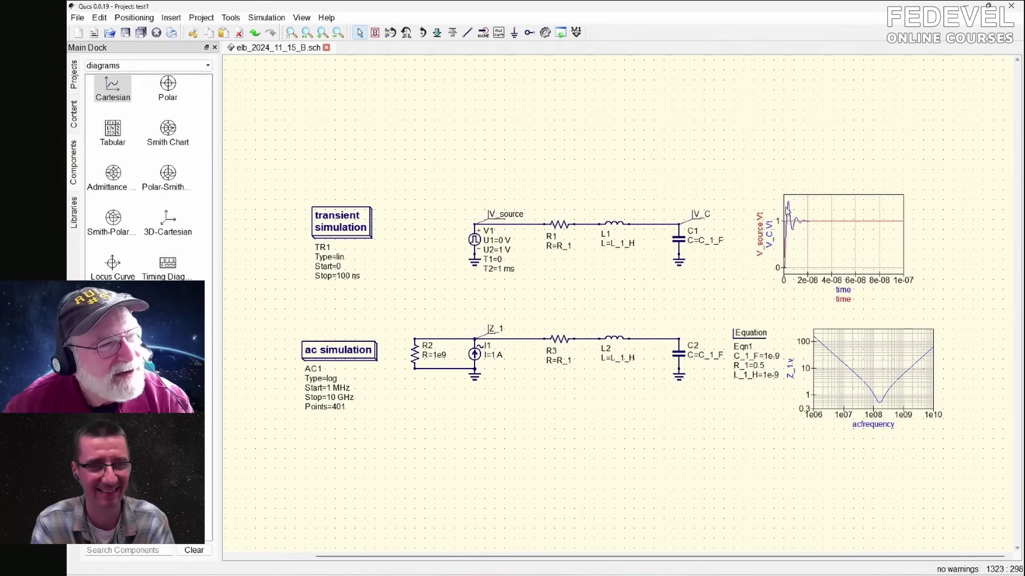
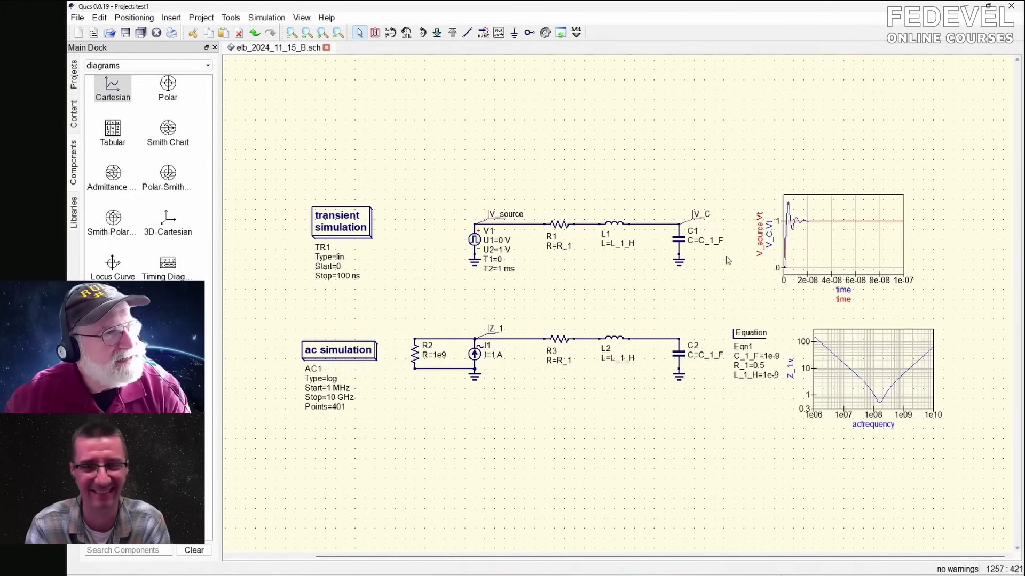
# - Copy the L1 inductor, C1 capacitor and ground section and paste it beneath the AC circuit
pyautogui.moveTo(586, 208); pyautogui.dragTo(704, 278)
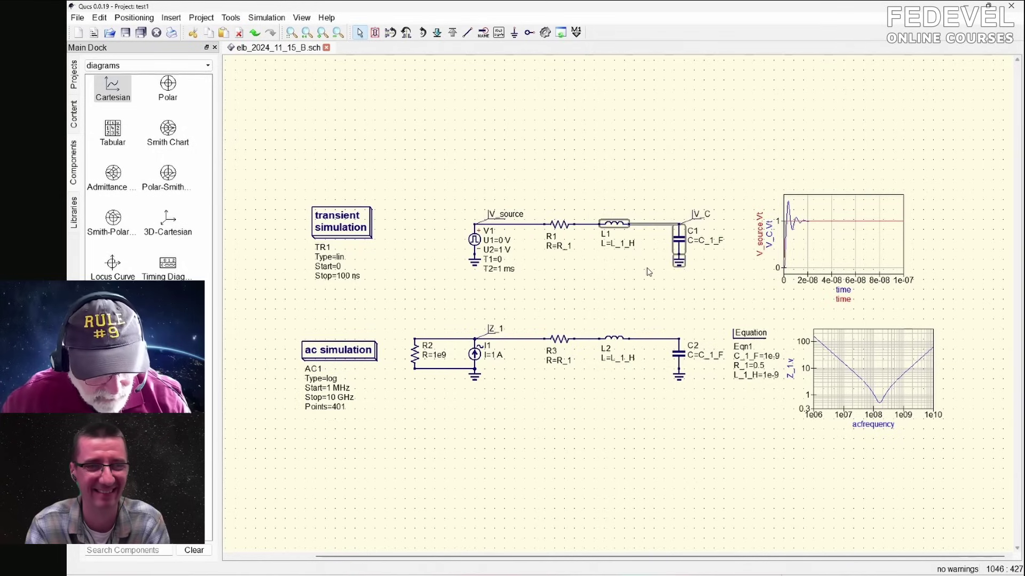
pyautogui.hotkey('ctrl', 'v')
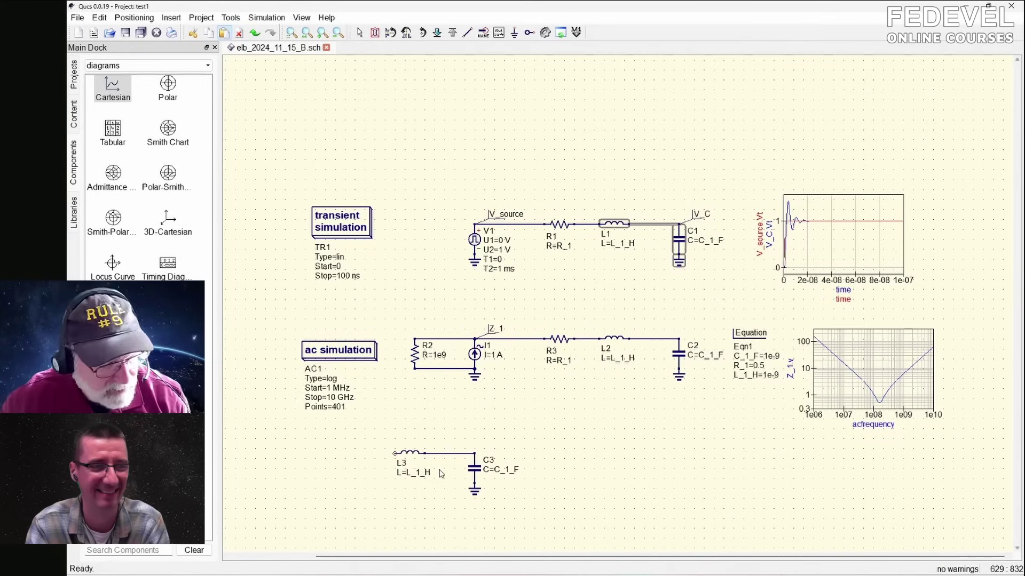
pyautogui.click(441, 473)
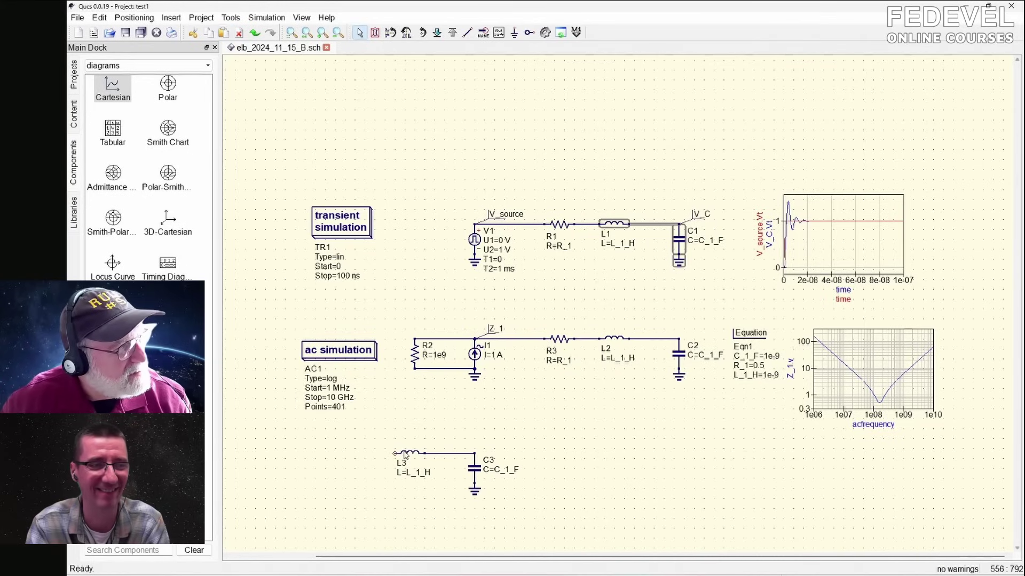
# - Bring the copied inductor closer to its capacitor and paste four more copies of the LC section in a row beside it
pyautogui.moveTo(405, 455); pyautogui.dragTo(498, 522)
pyautogui.hotkey('ctrl', 'c')
pyautogui.hotkey('ctrl', 'v')
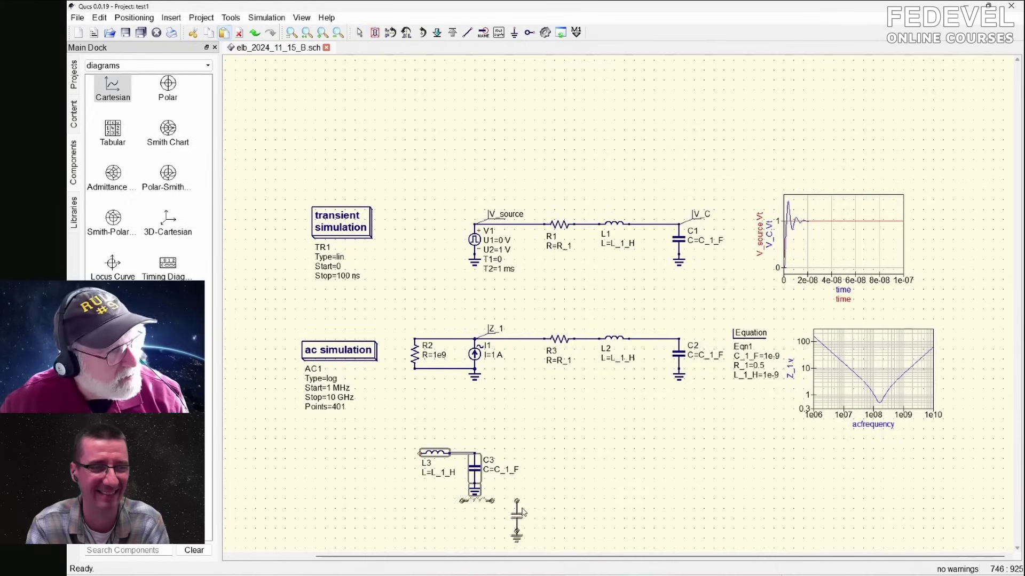
pyautogui.hotkey('ctrl', 'v')
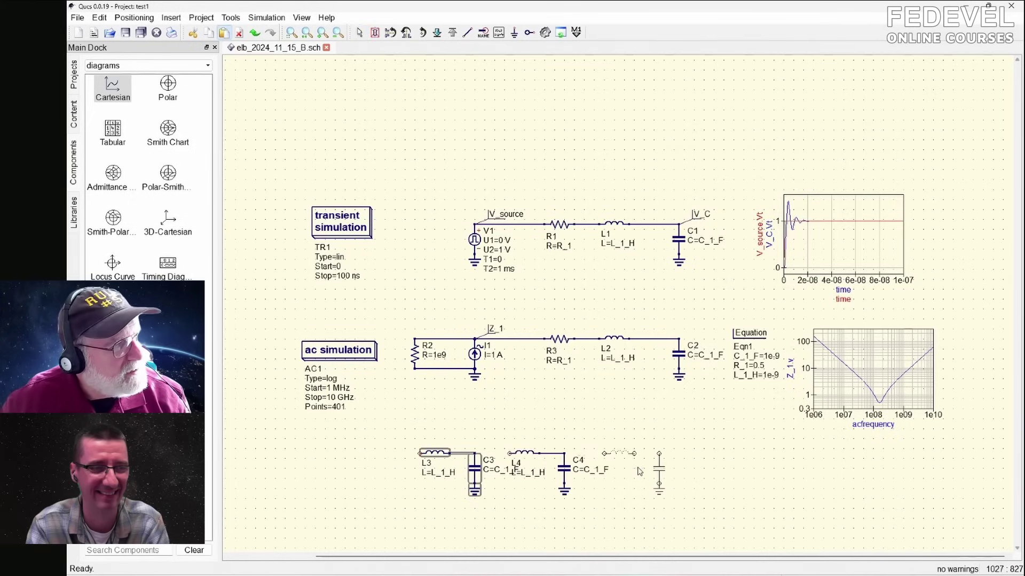
pyautogui.click(642, 471)
pyautogui.click(721, 471)
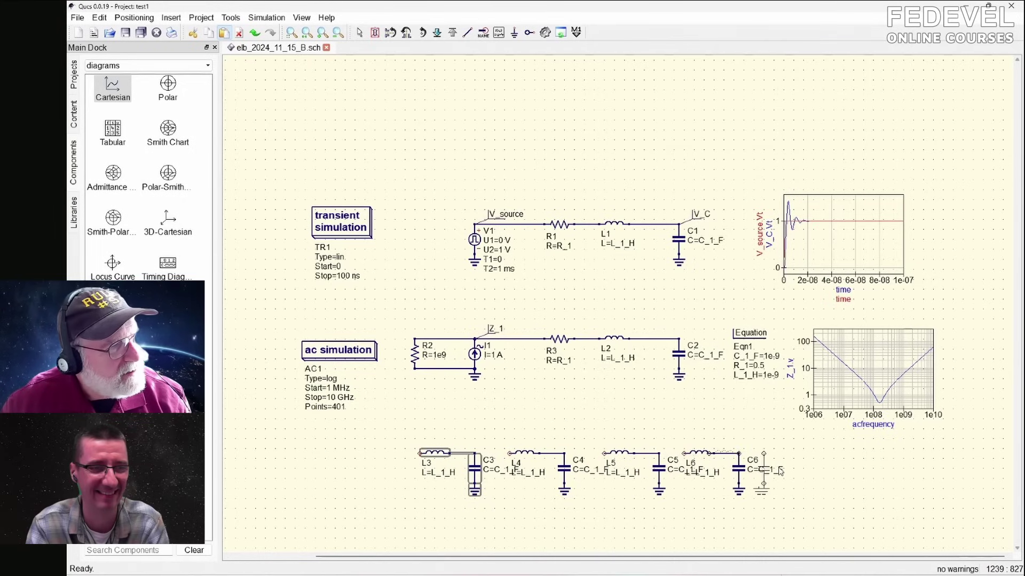
pyautogui.click(802, 471)
pyautogui.press('Escape')
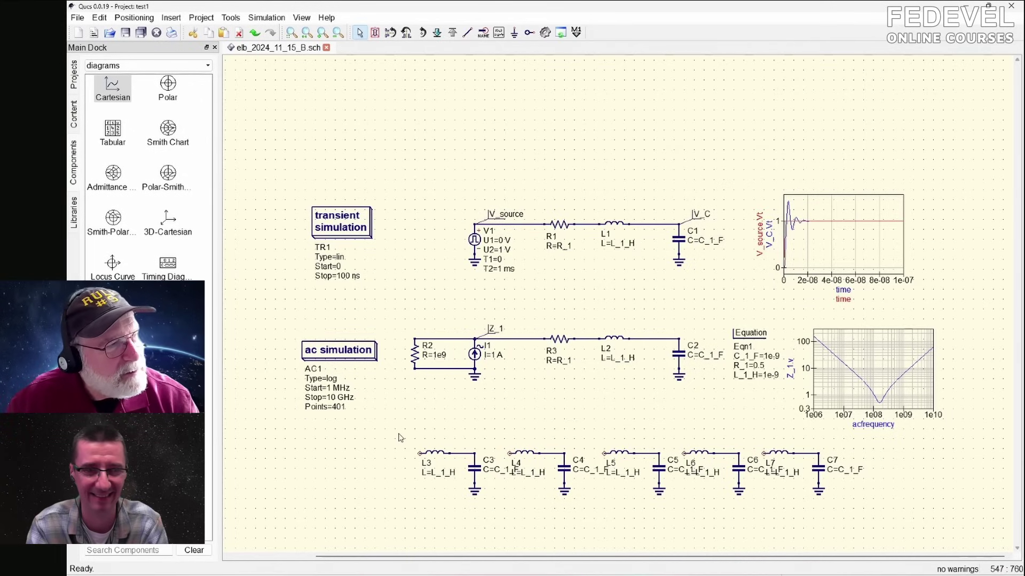
# - Deactivate all five copied LC sections beneath the AC circuit
pyautogui.moveTo(398, 435); pyautogui.dragTo(858, 545)
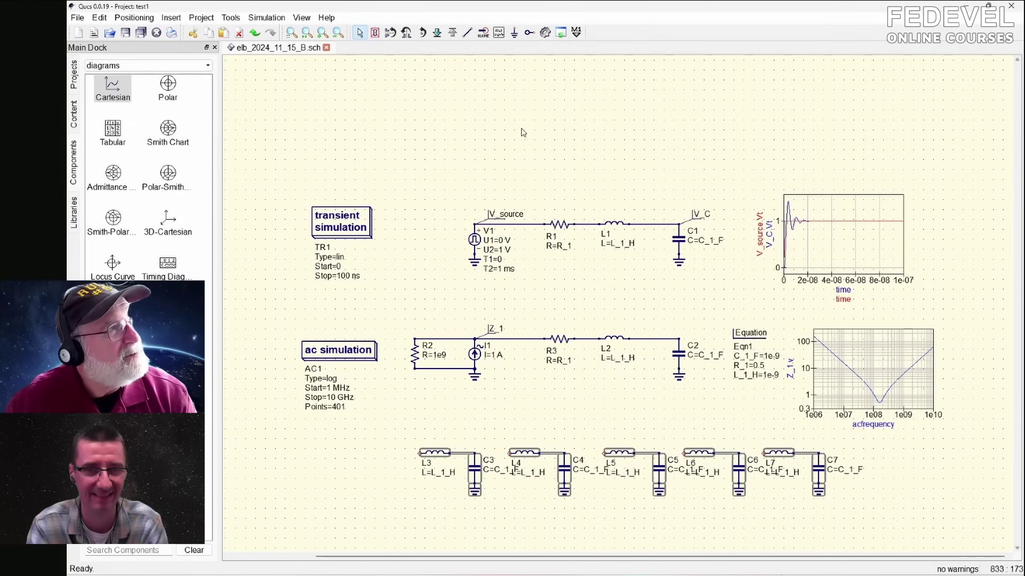
pyautogui.click(375, 33)
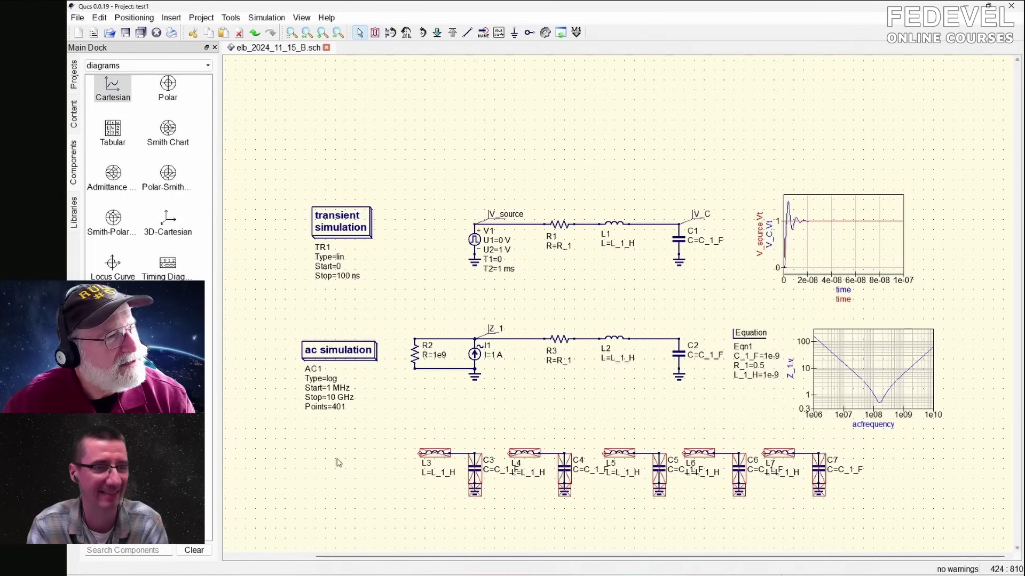
# - Place an ideal transmission line from the transmission lines category beneath the row of LC sections
pyautogui.scroll(-1, 340, 466)
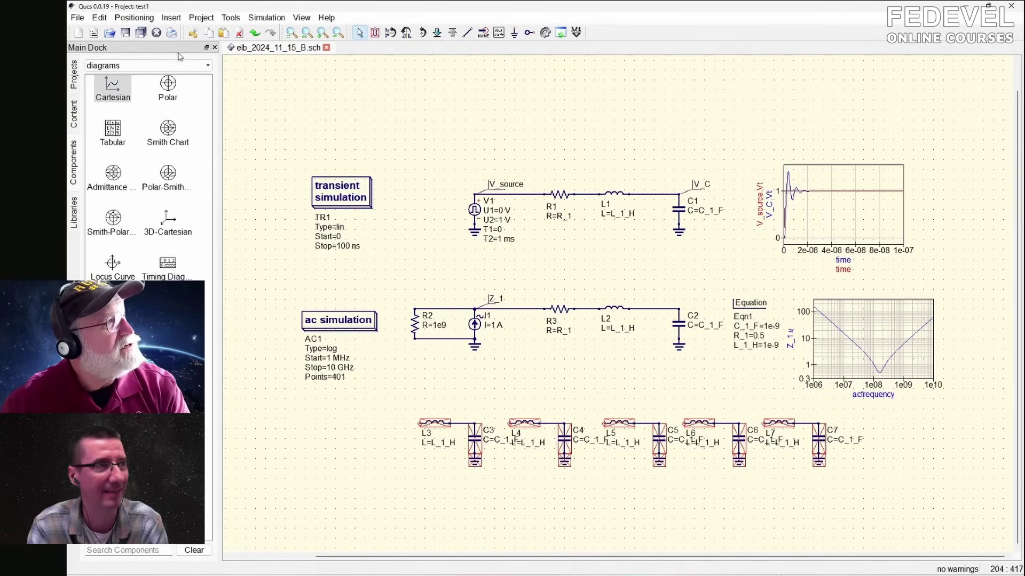
pyautogui.click(165, 67)
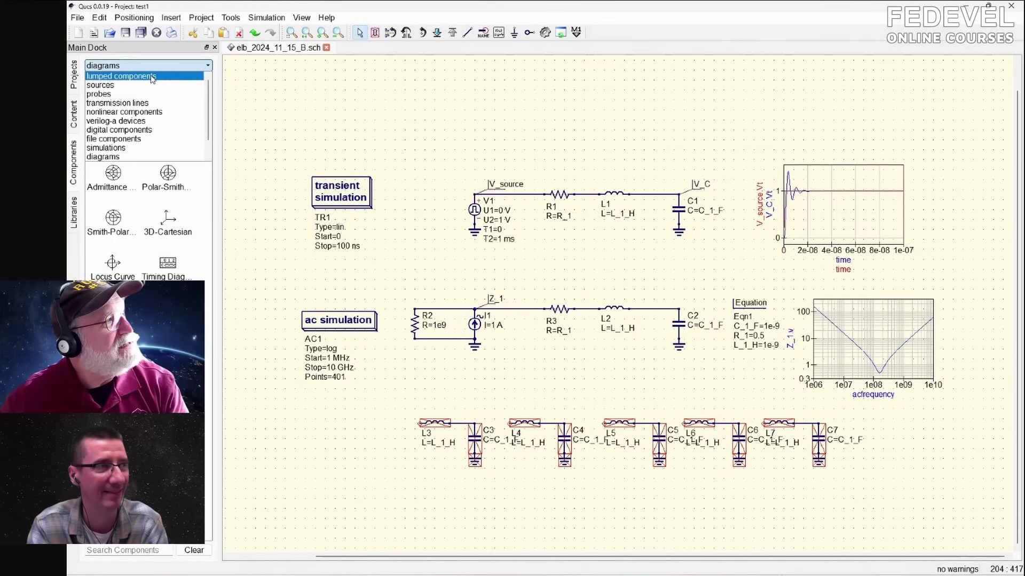
pyautogui.click(141, 104)
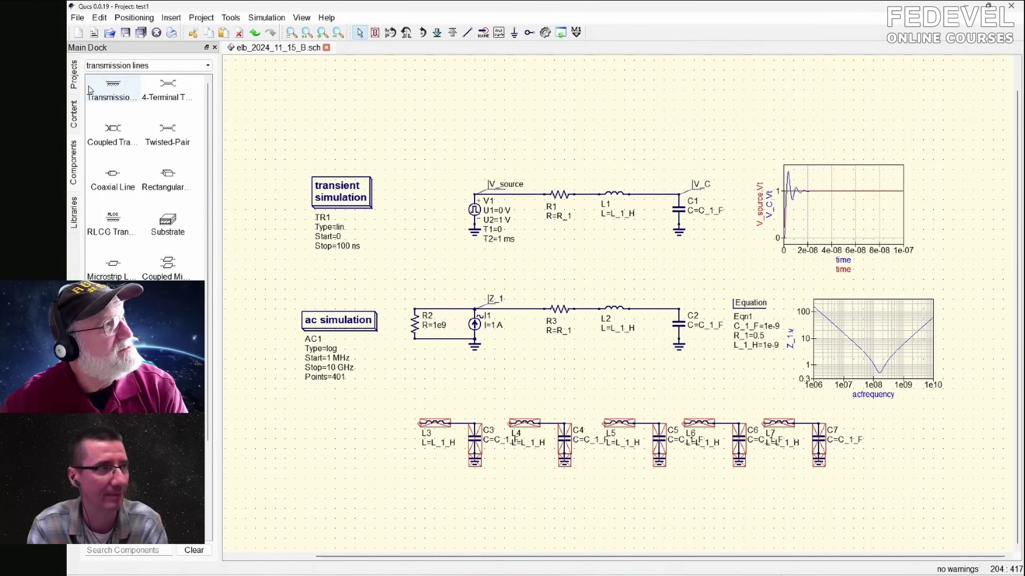
pyautogui.click(115, 86)
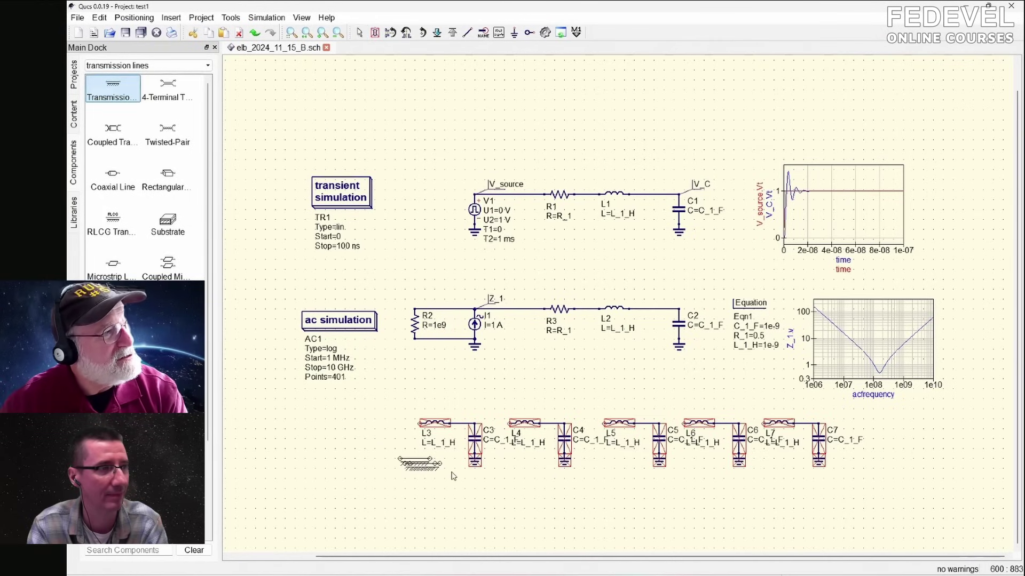
pyautogui.click(570, 521)
pyautogui.press('Escape')
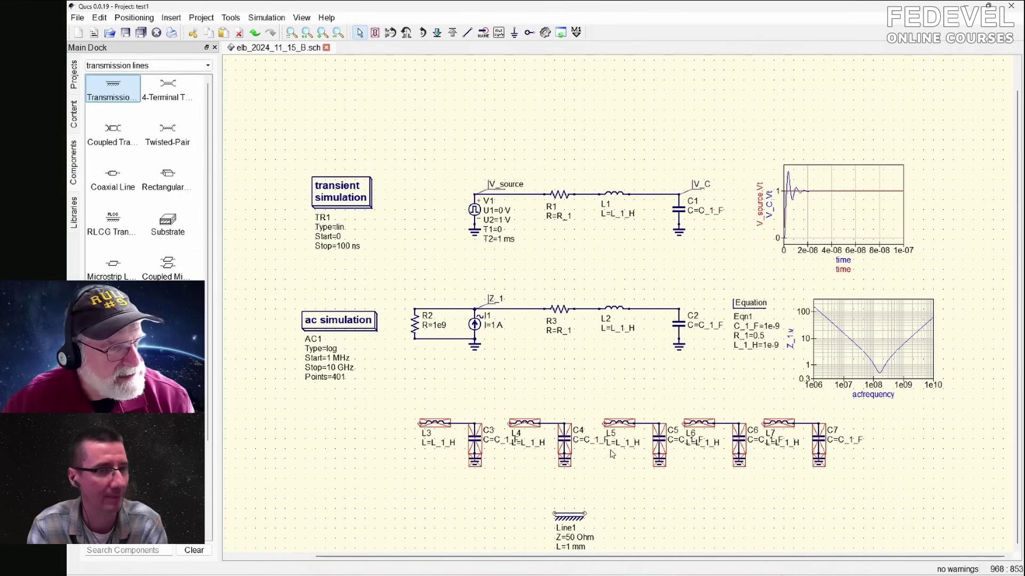
# - Set the transmission line's electrical length L to 0.3 in its component properties
pyautogui.scroll(-1, 695, 523)
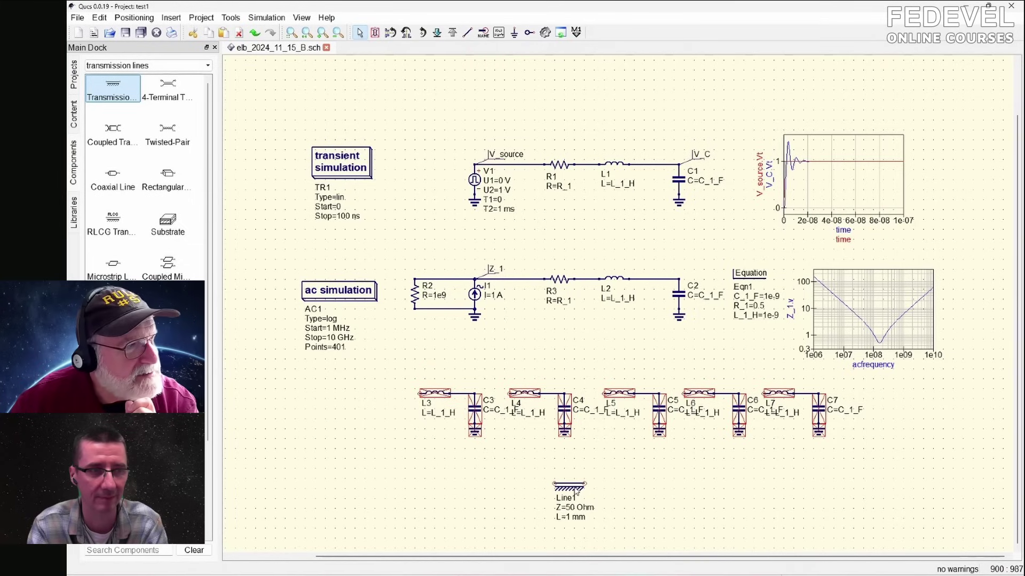
pyautogui.doubleClick(577, 492)
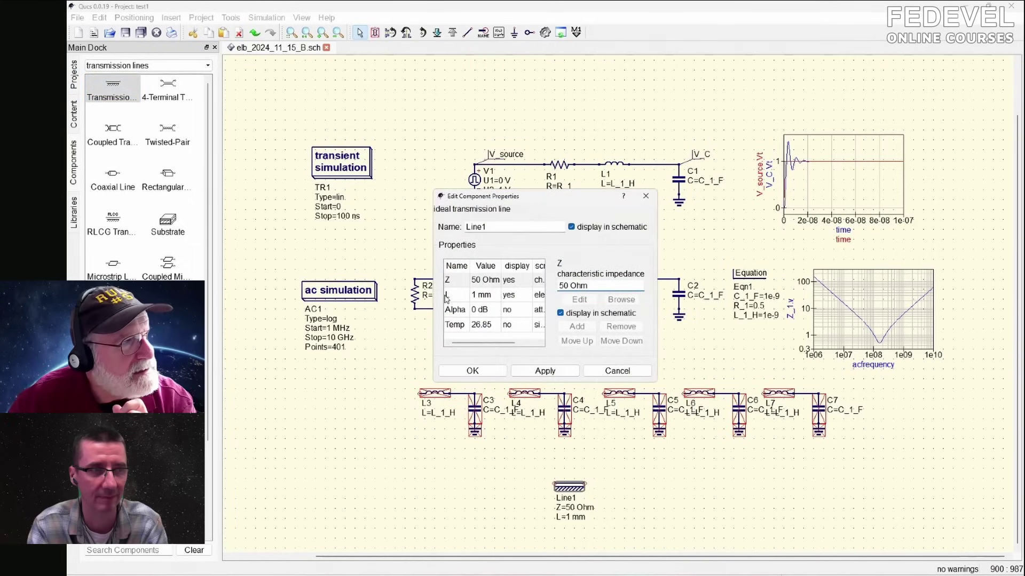
pyautogui.click(447, 296)
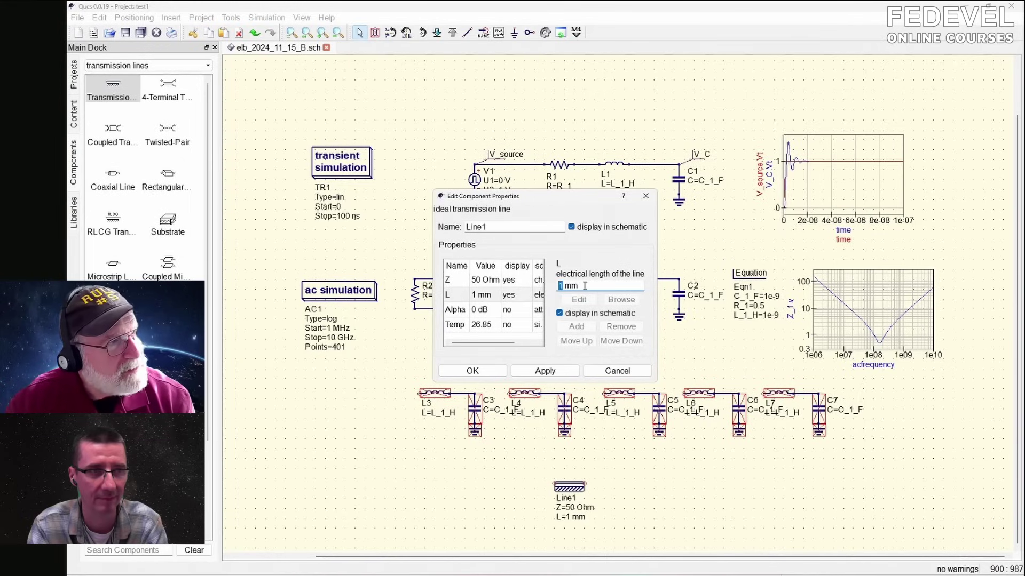
pyautogui.moveTo(585, 286); pyautogui.dragTo(555, 281)
pyautogui.write('0')
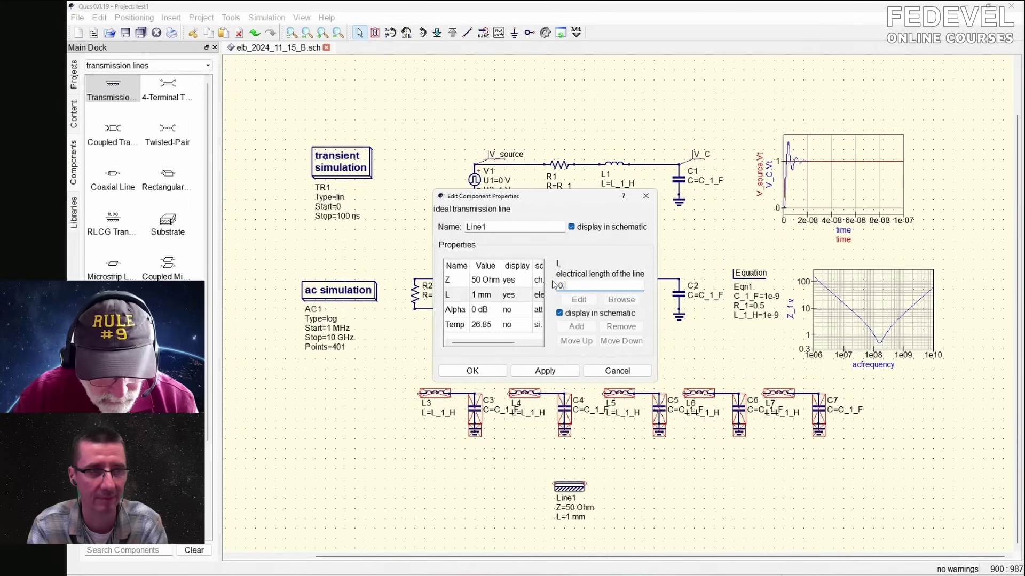
pyautogui.write('.3')
pyautogui.click(473, 371)
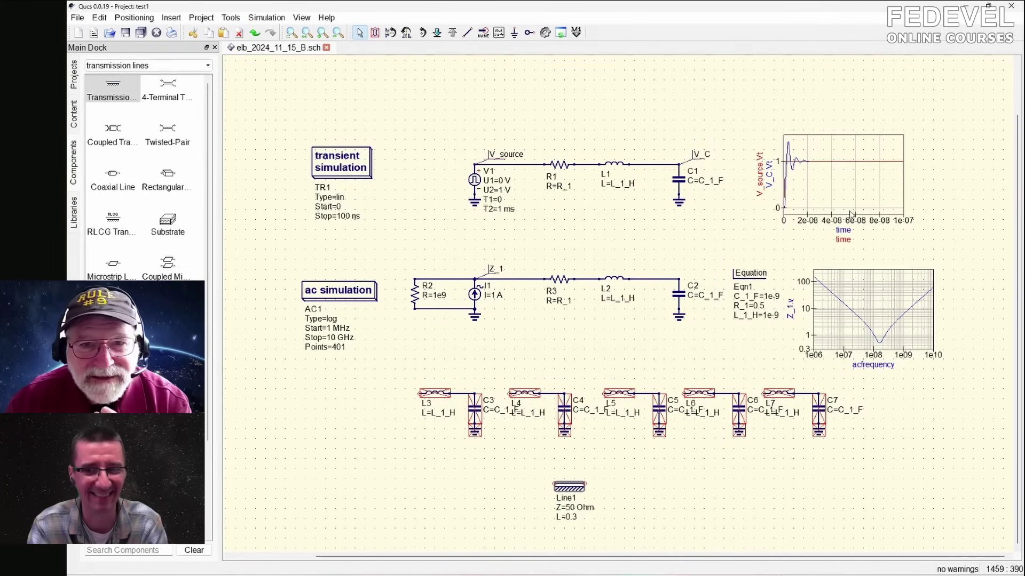
# - Delete the five deactivated LC sections and move the transmission line up closer to the AC circuit
pyautogui.moveTo(393, 377); pyautogui.dragTo(880, 461)
pyautogui.press('Delete')
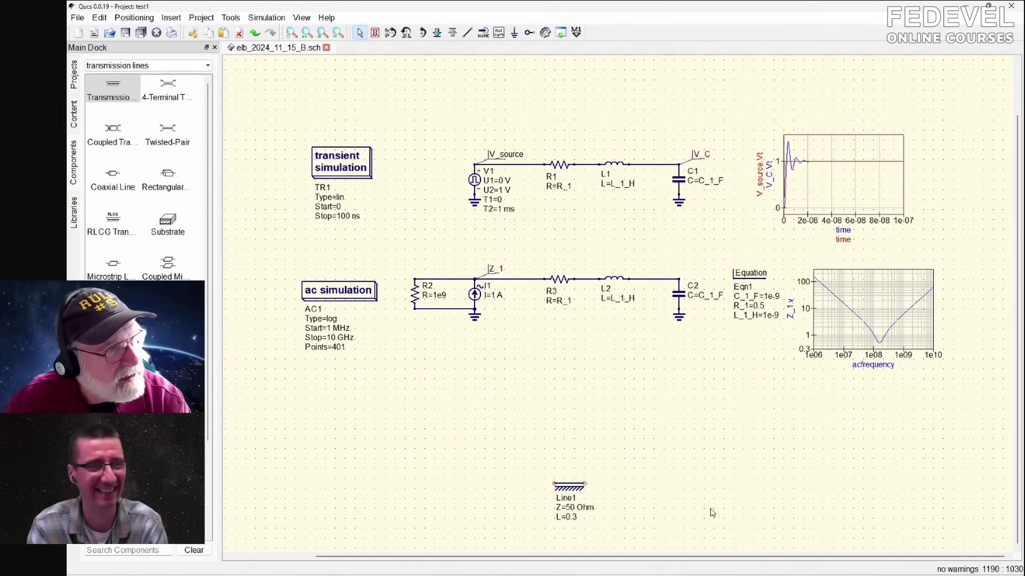
pyautogui.moveTo(570, 486); pyautogui.dragTo(554, 421)
# - Copy the AC circuit's 1e9 resistor, current source and ground, and place the copy just before the transmission line
pyautogui.moveTo(396, 270); pyautogui.dragTo(516, 333)
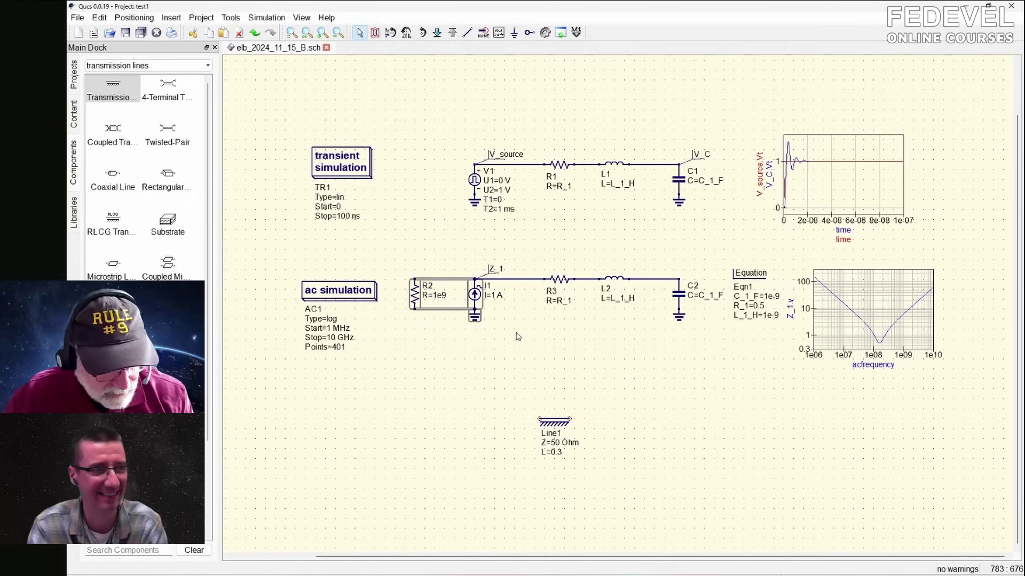
pyautogui.hotkey('ctrl', 'c')
pyautogui.hotkey('ctrl', 'v')
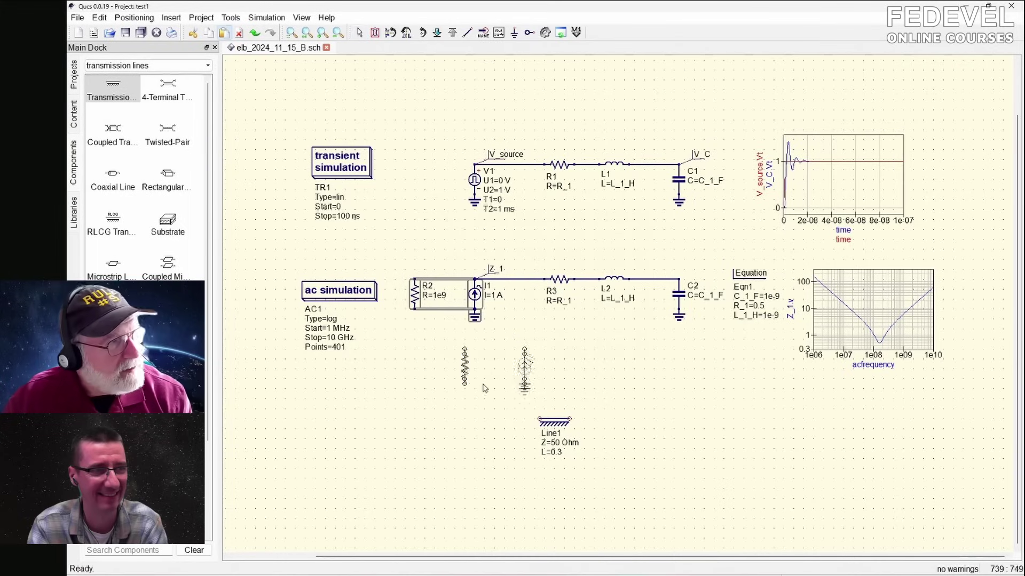
pyautogui.click(456, 439)
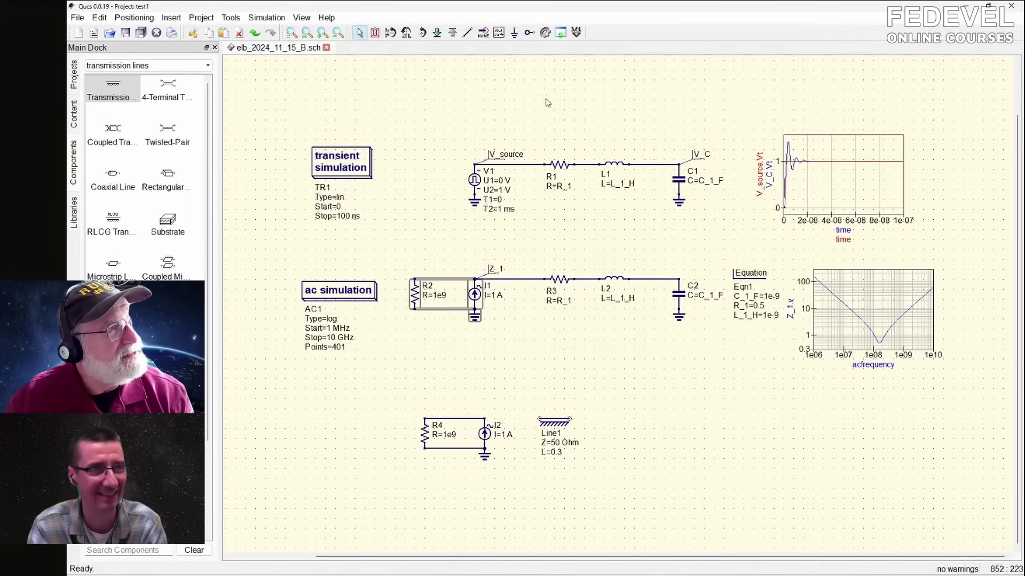
# - Label the copied current source's upper node Z_T and wire that node to the transmission line's near end
pyautogui.click(529, 33)
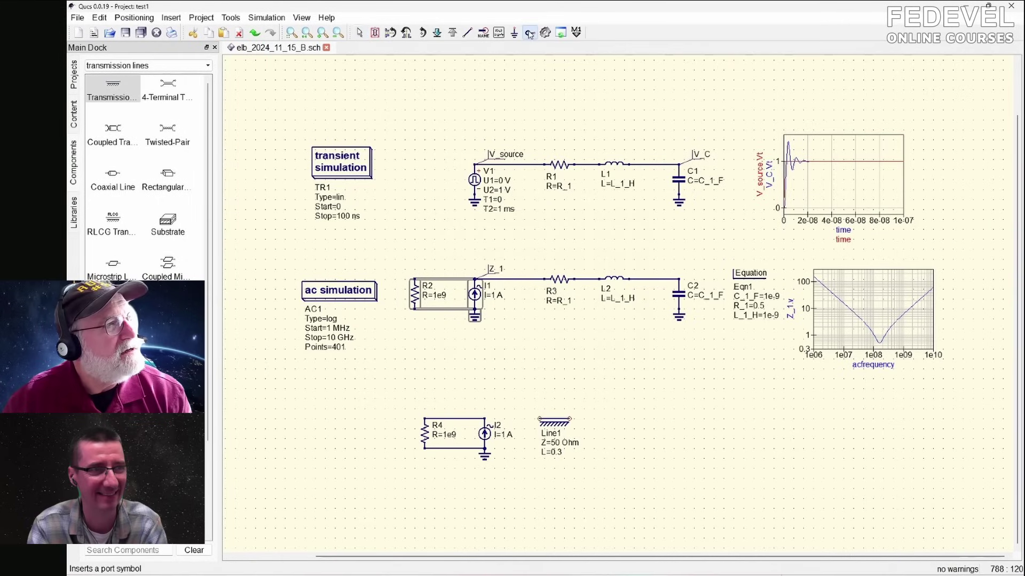
pyautogui.click(483, 33)
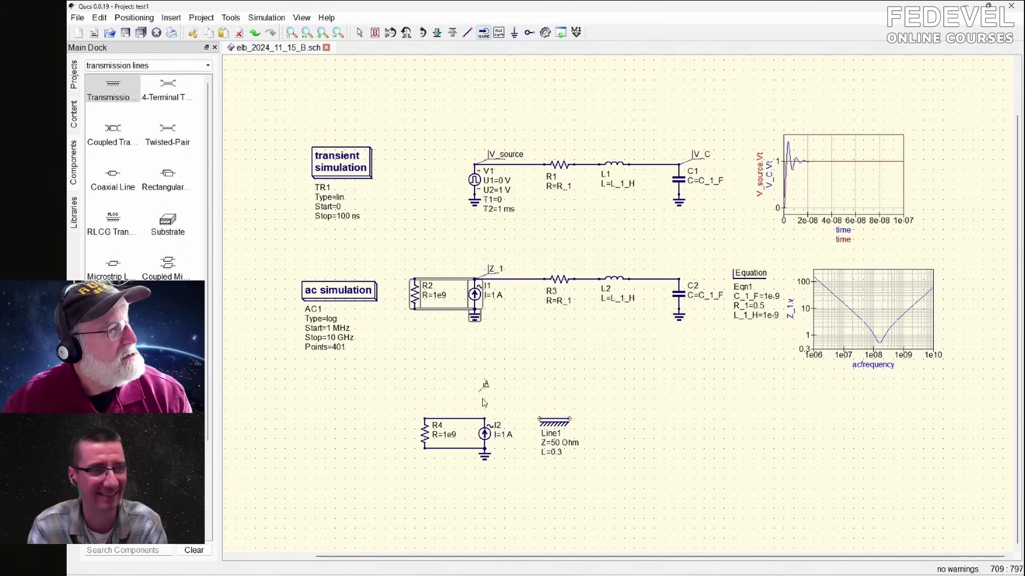
pyautogui.click(486, 419)
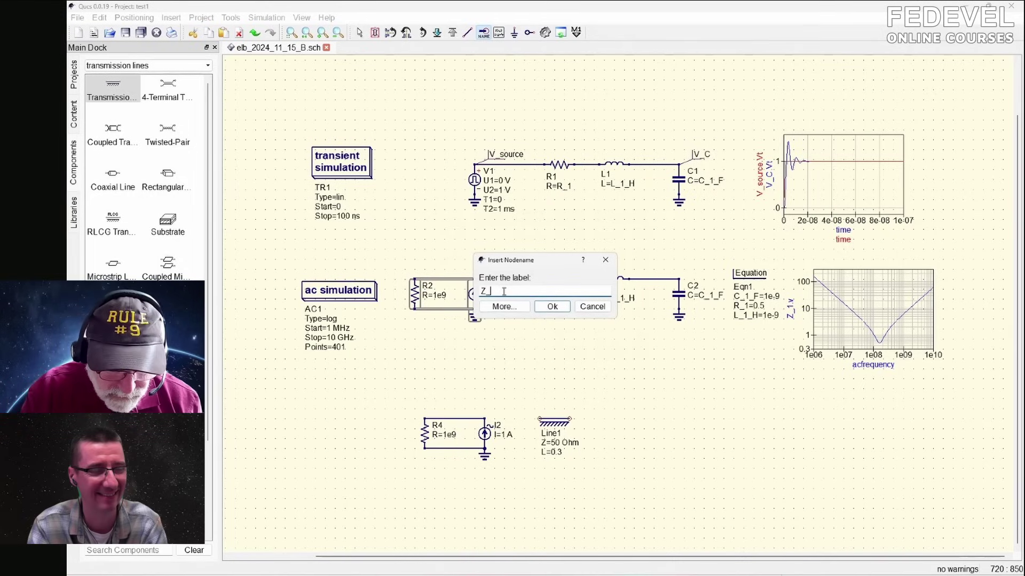
pyautogui.click(552, 306)
pyautogui.press('Escape')
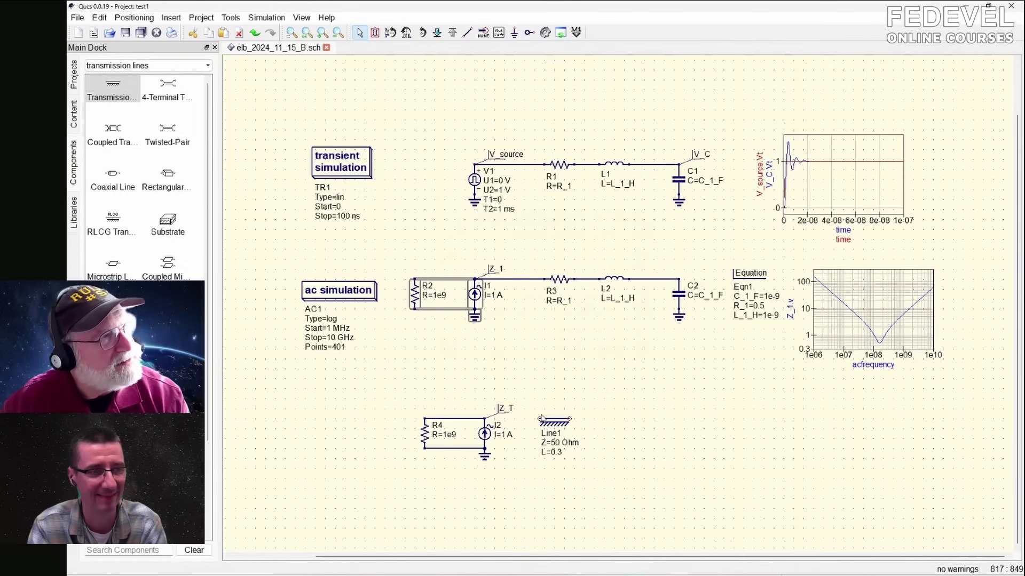
pyautogui.click(467, 32)
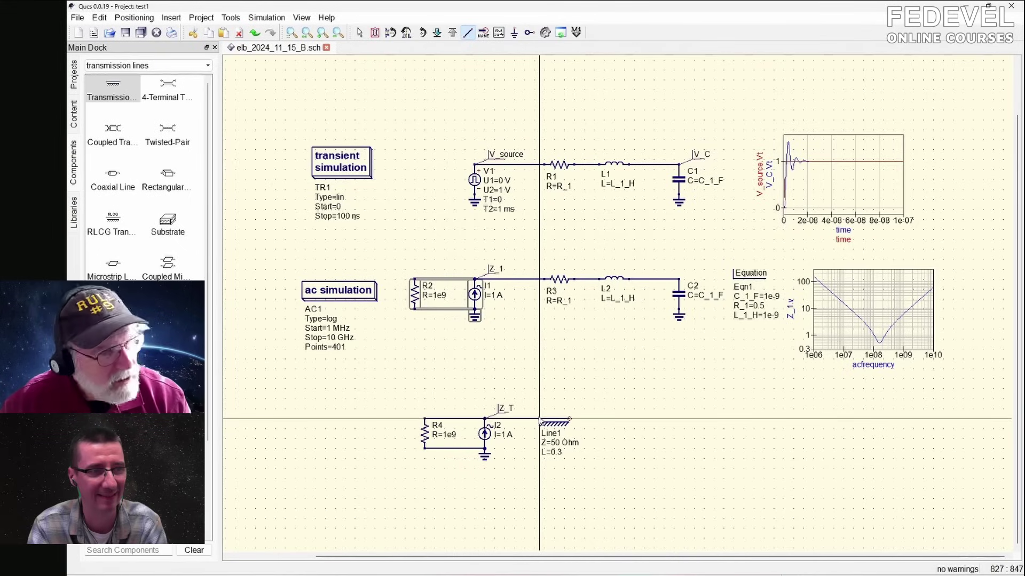
pyautogui.press('Escape')
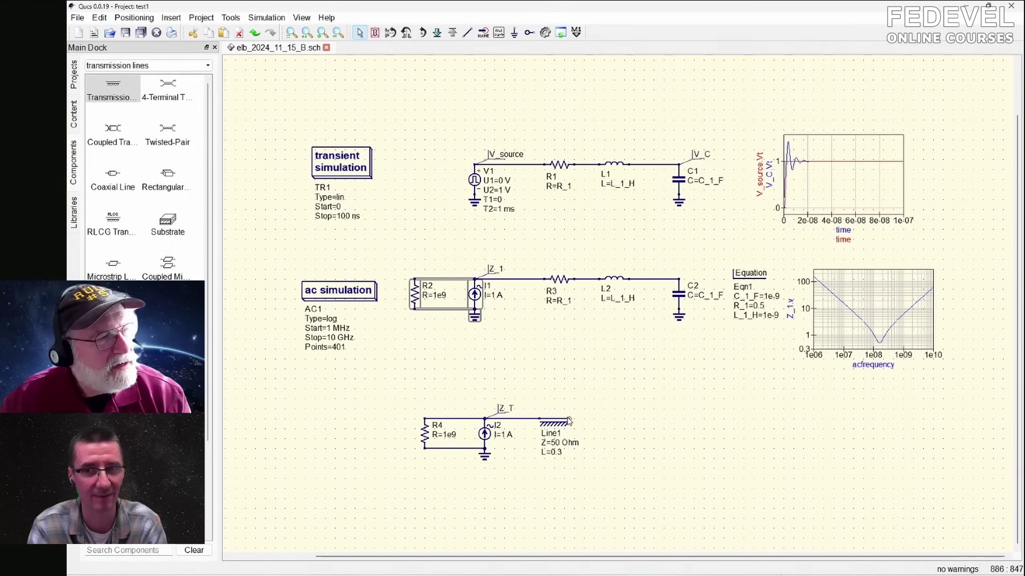
# - Place a US-style resistor from the lumped components category just beyond the transmission line's open end
pyautogui.click(559, 168)
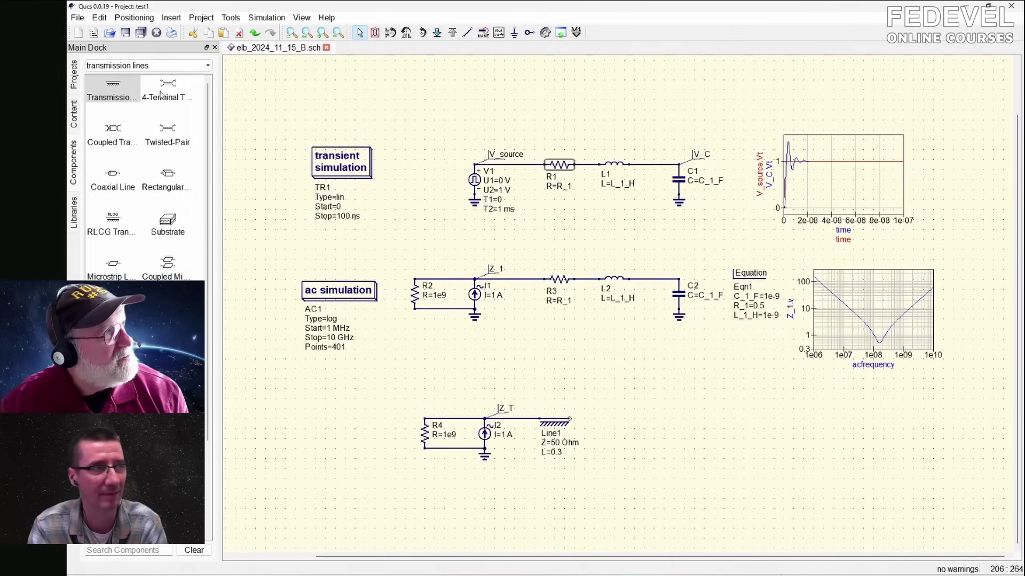
pyautogui.click(147, 67)
pyautogui.click(146, 76)
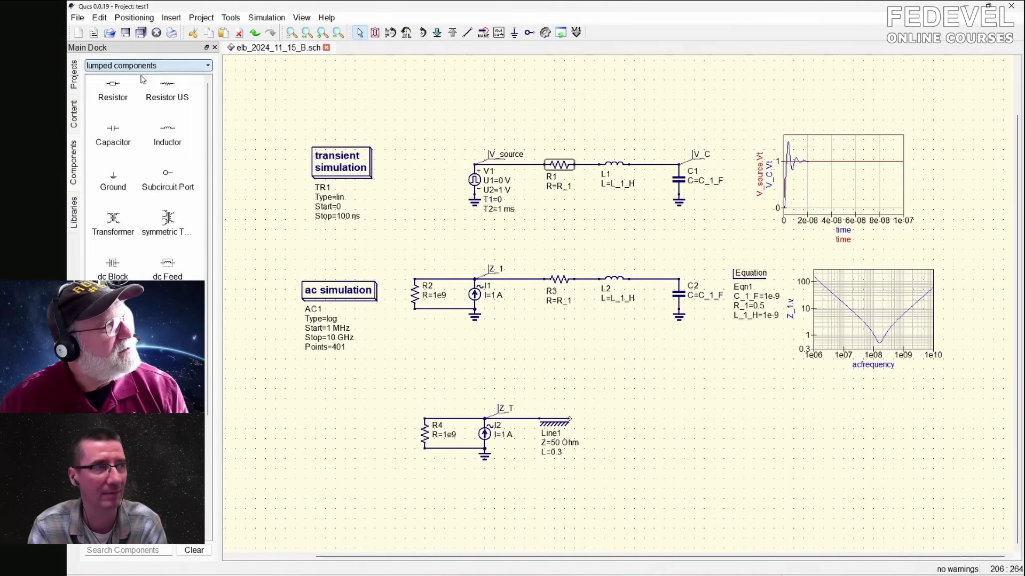
pyautogui.click(167, 88)
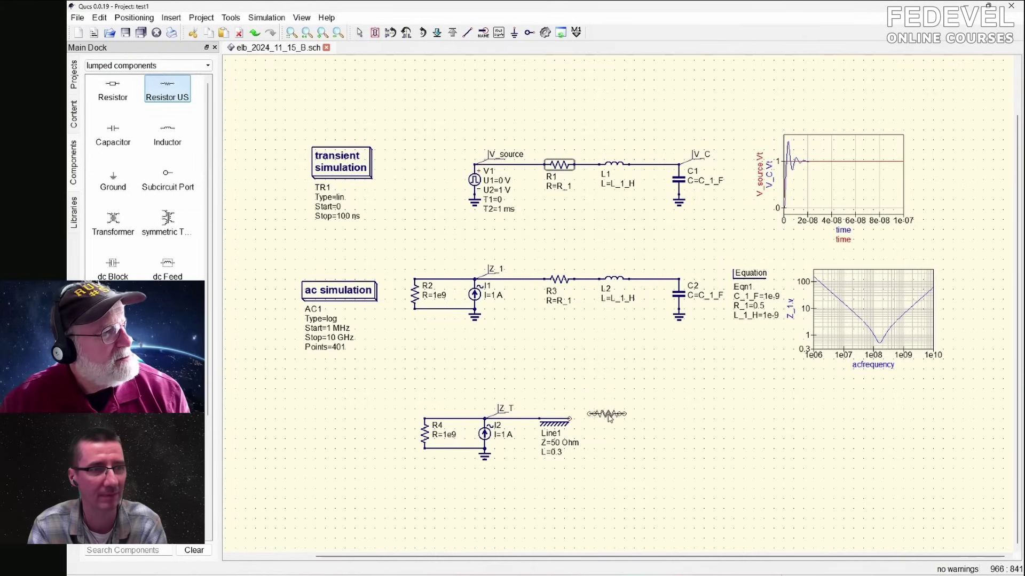
pyautogui.click(619, 419)
pyautogui.press('Escape')
# - Set the new termination resistor's resistance R to 1e9
pyautogui.doubleClick(619, 419)
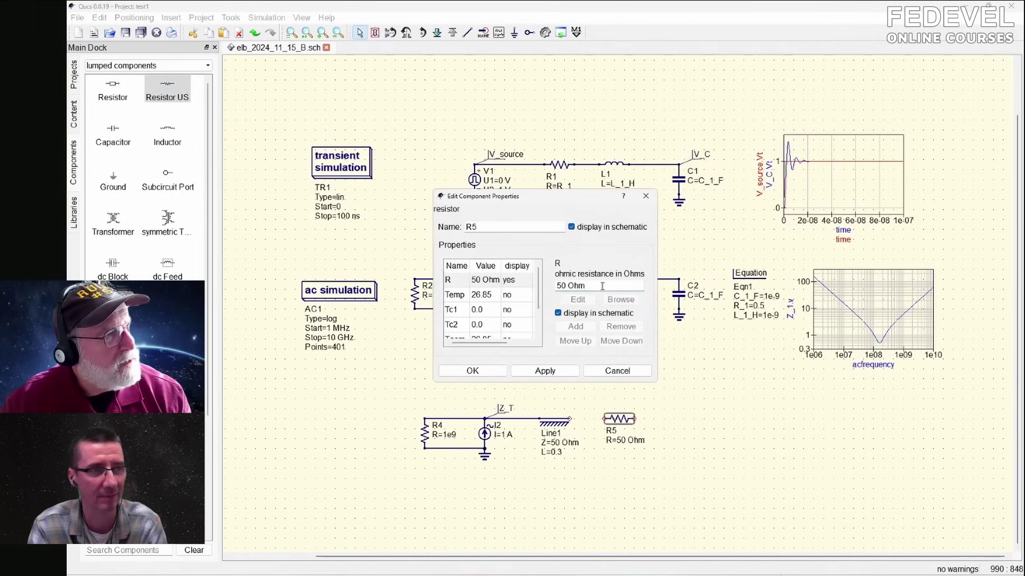
pyautogui.click(501, 279)
pyautogui.write('1e')
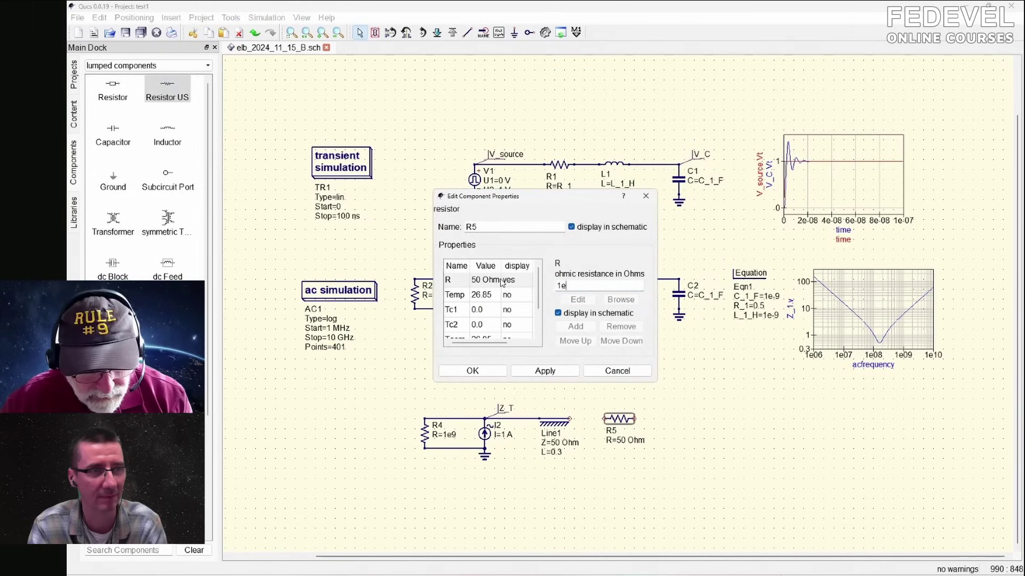
pyautogui.write('9')
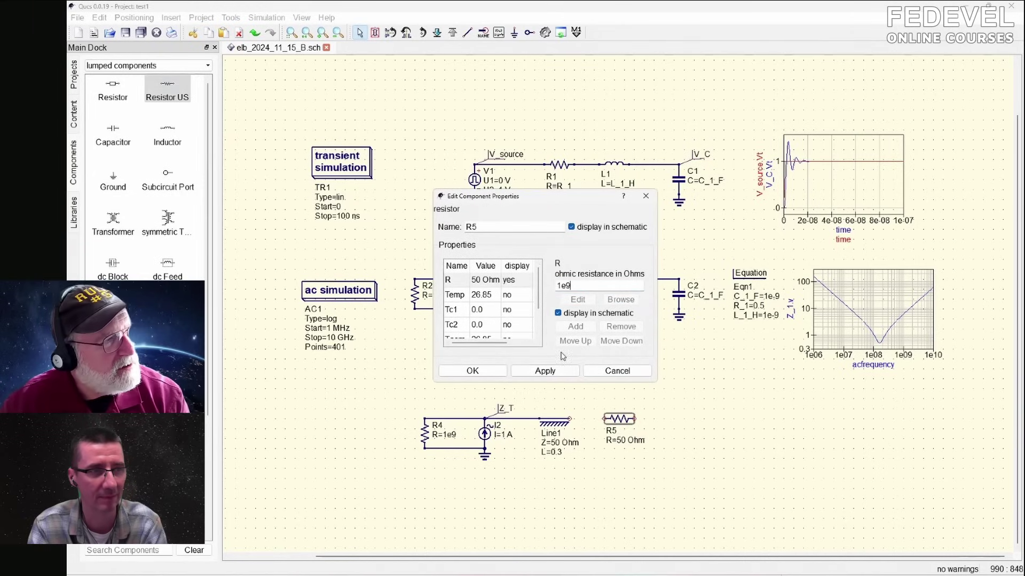
pyautogui.click(491, 375)
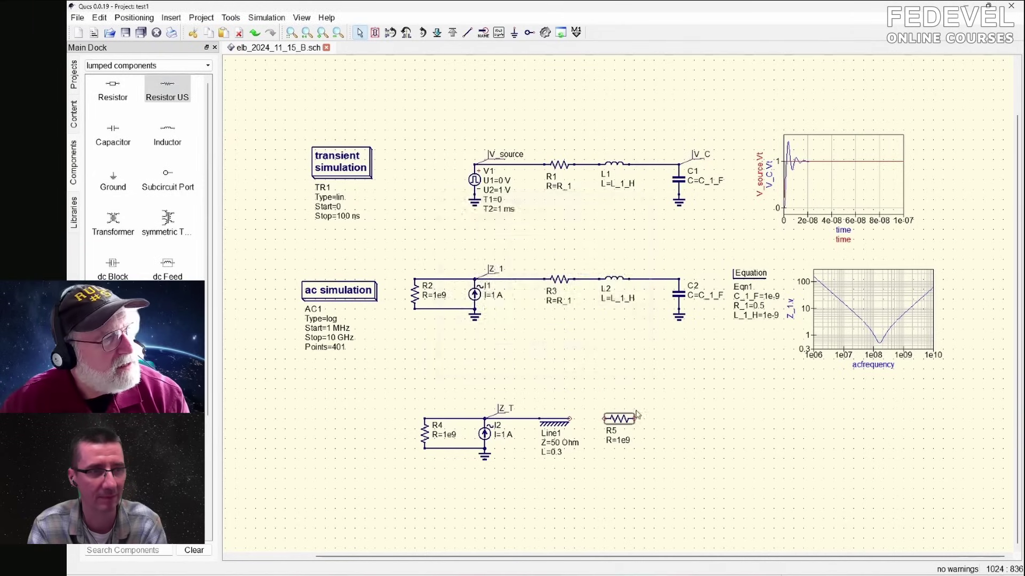
# - Ground the far end of the termination resistor and wire its near end to the transmission line
pyautogui.click(514, 32)
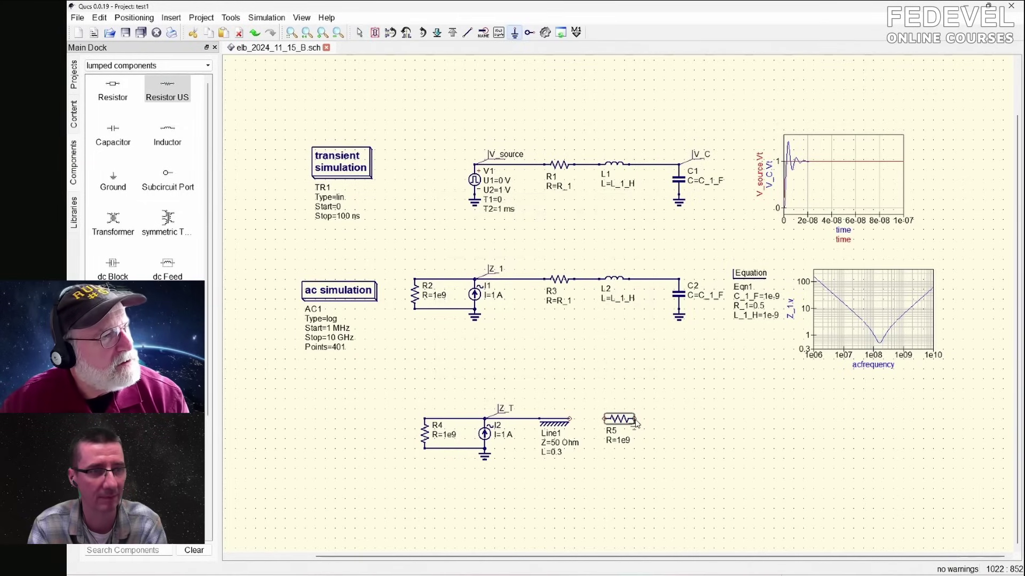
pyautogui.click(636, 423)
pyautogui.press('Escape')
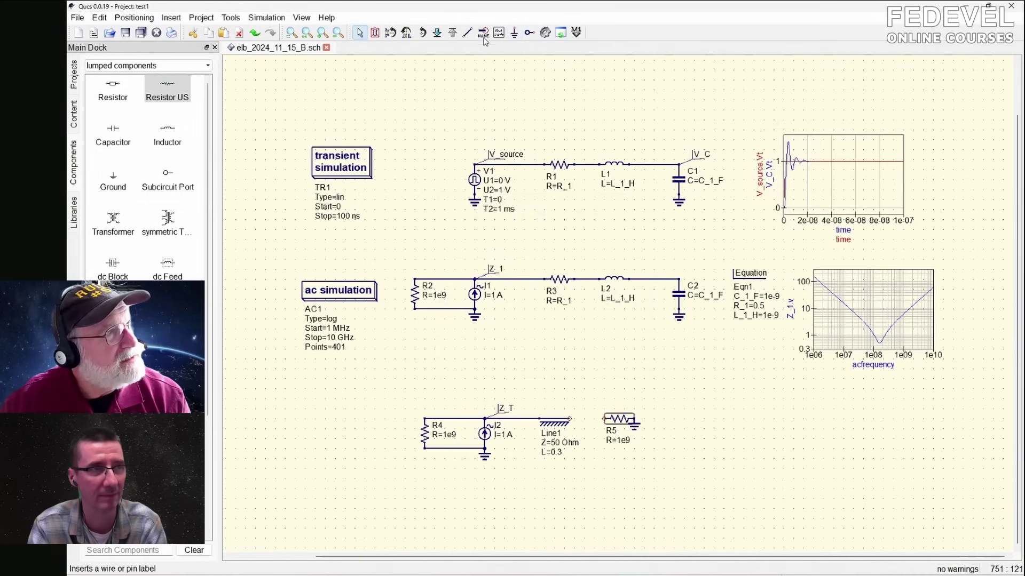
pyautogui.hotkey('ctrl', 'e')
pyautogui.click(569, 419)
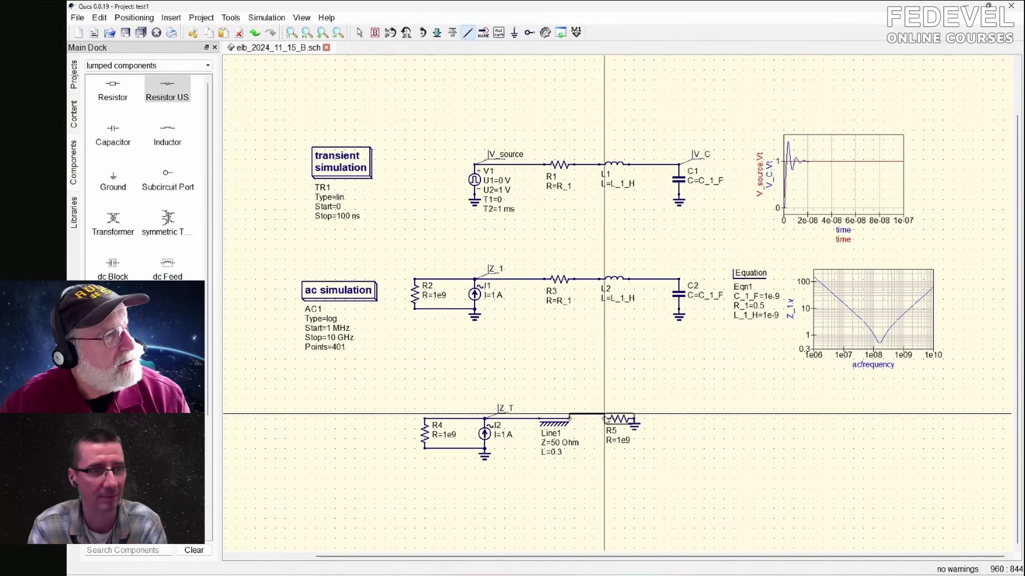
pyautogui.click(604, 419)
pyautogui.press('Escape')
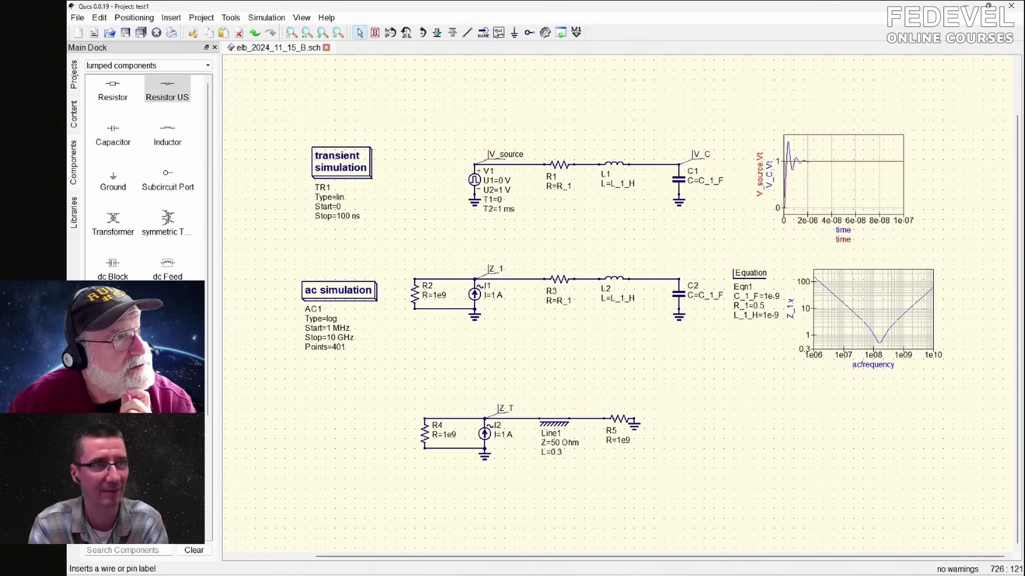
# - Insert an equation block beneath the existing one, beside the transmission line circuit, and define Z_1 as 50
pyautogui.click(498, 33)
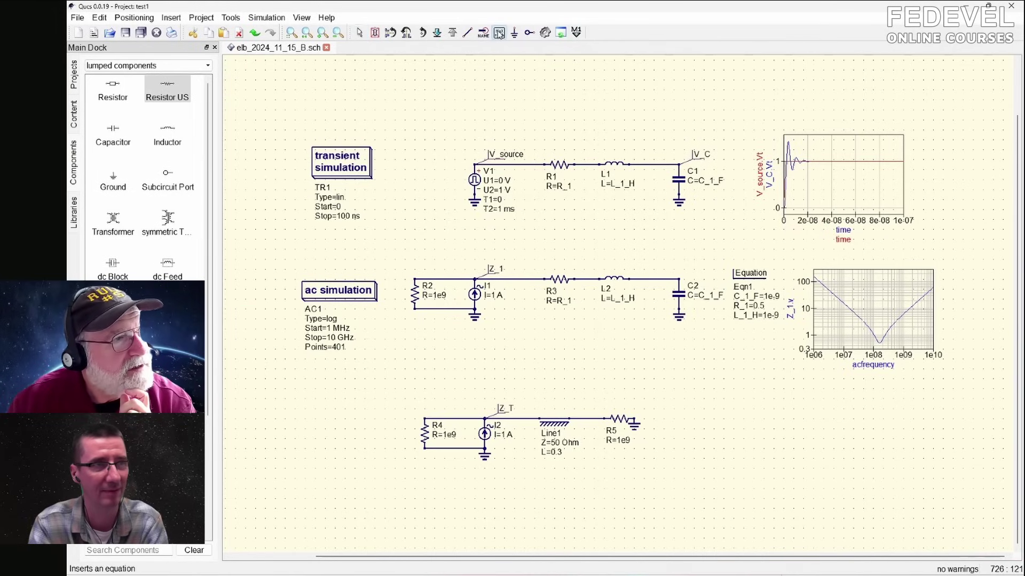
pyautogui.click(746, 420)
pyautogui.press('Escape')
pyautogui.doubleClick(745, 414)
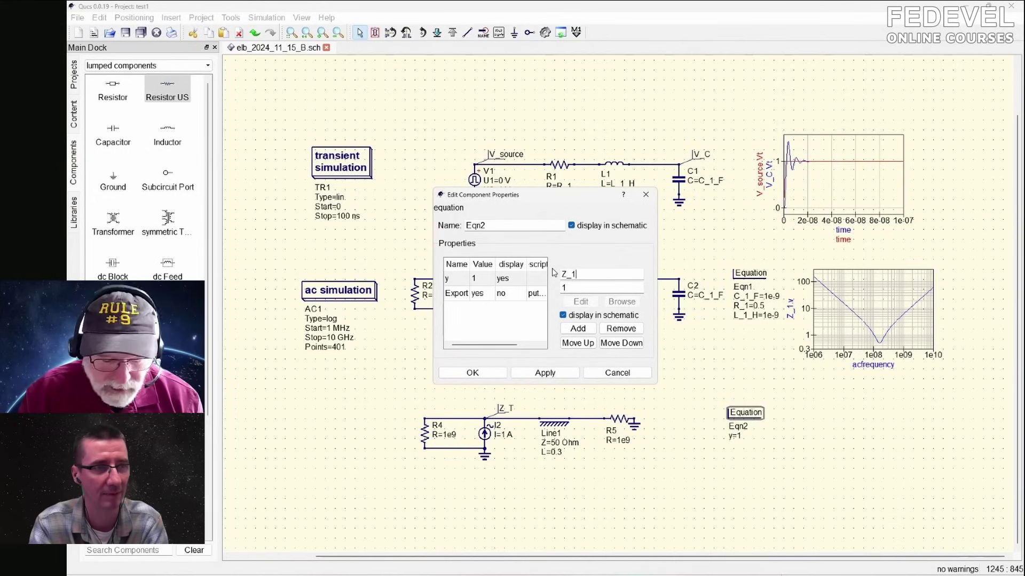
pyautogui.press('Tab')
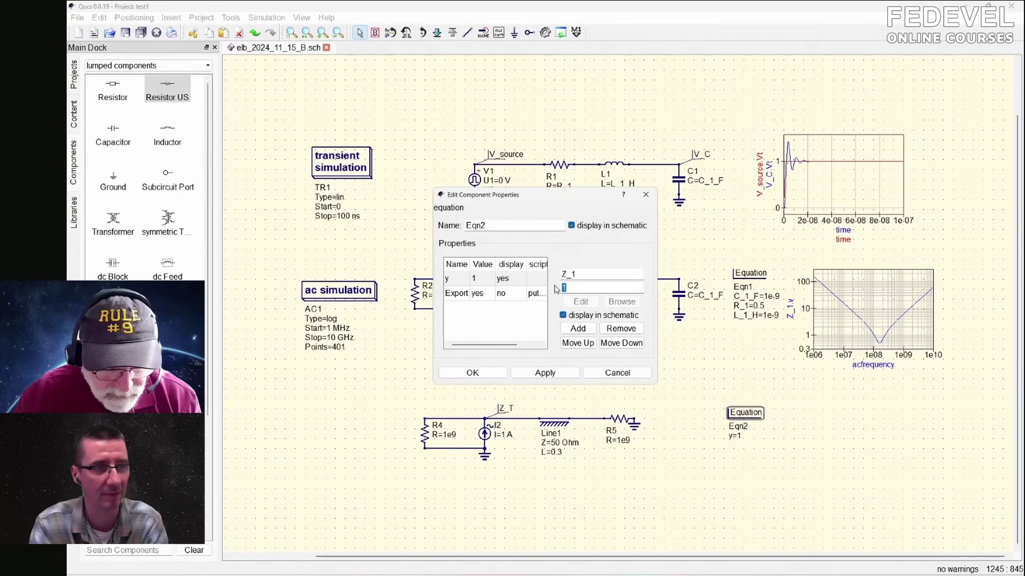
pyautogui.click(545, 372)
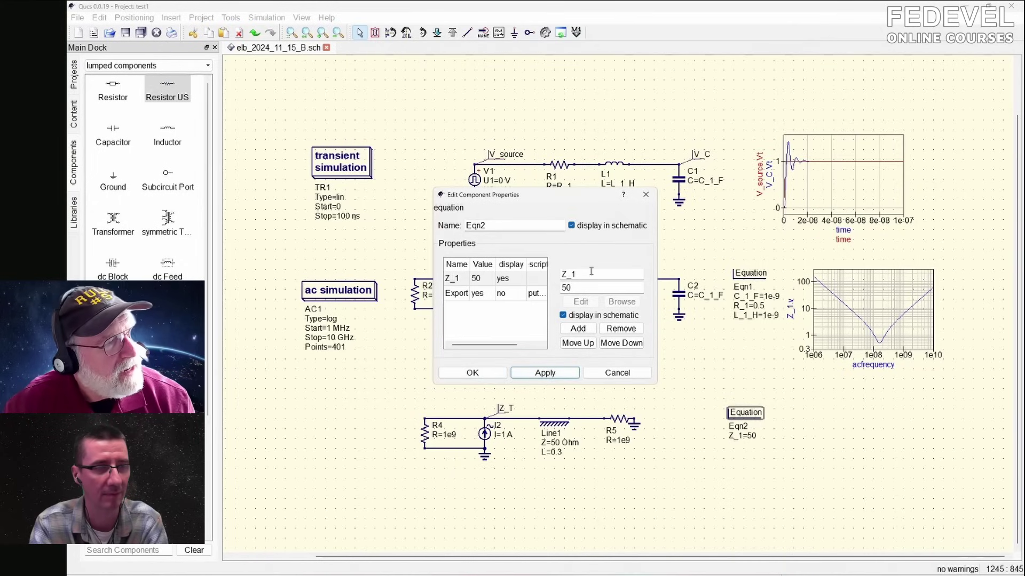
# - Add the variable TD_1_nsec with value 1 to the new equation block
pyautogui.click(541, 275)
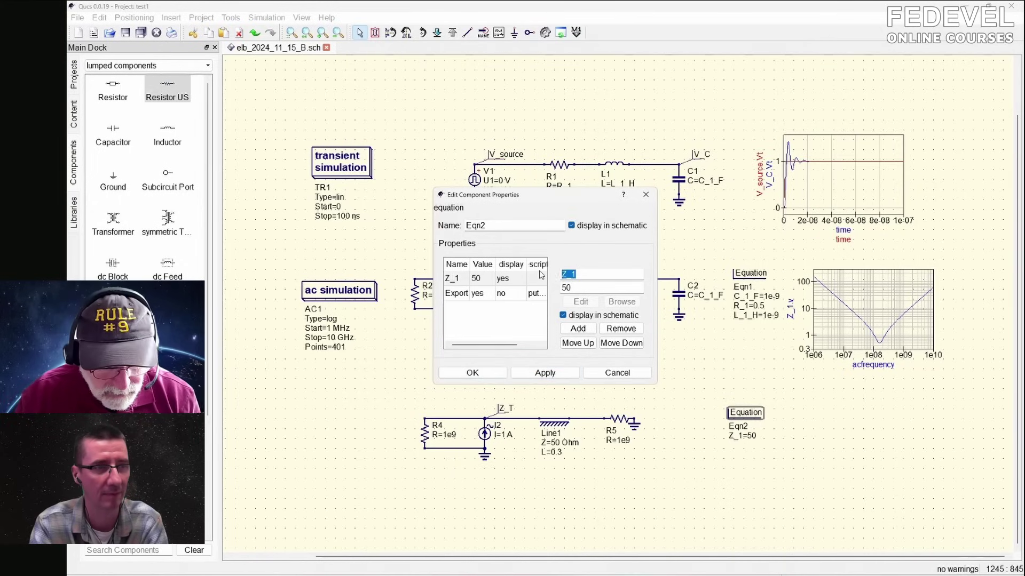
pyautogui.write('TD')
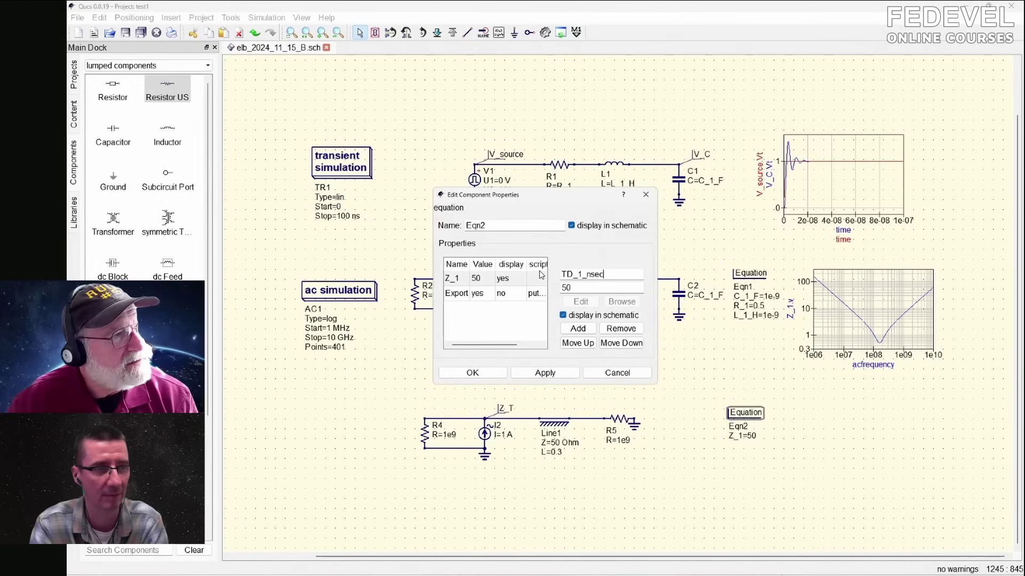
pyautogui.moveTo(575, 289); pyautogui.dragTo(550, 293)
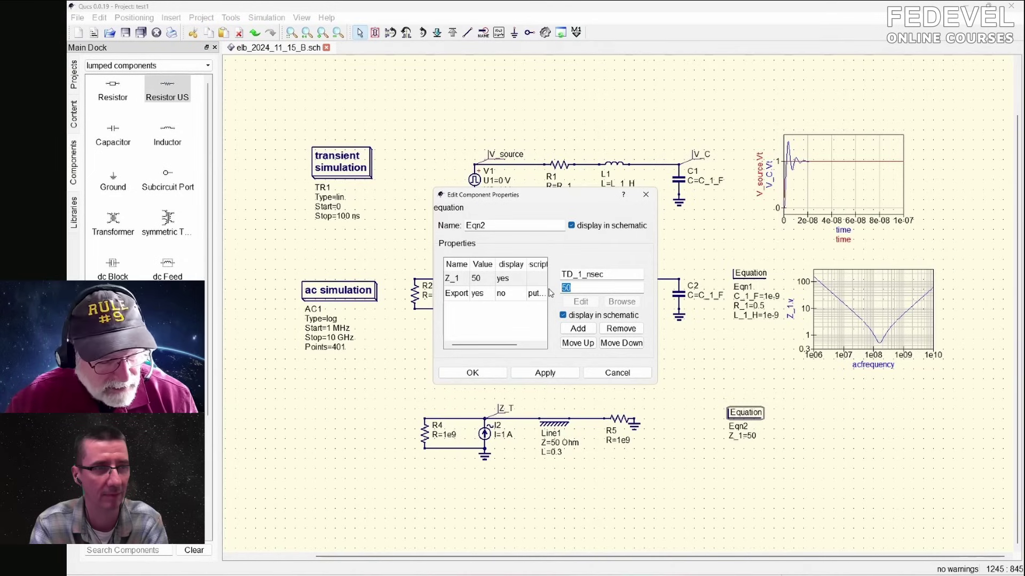
pyautogui.write('1')
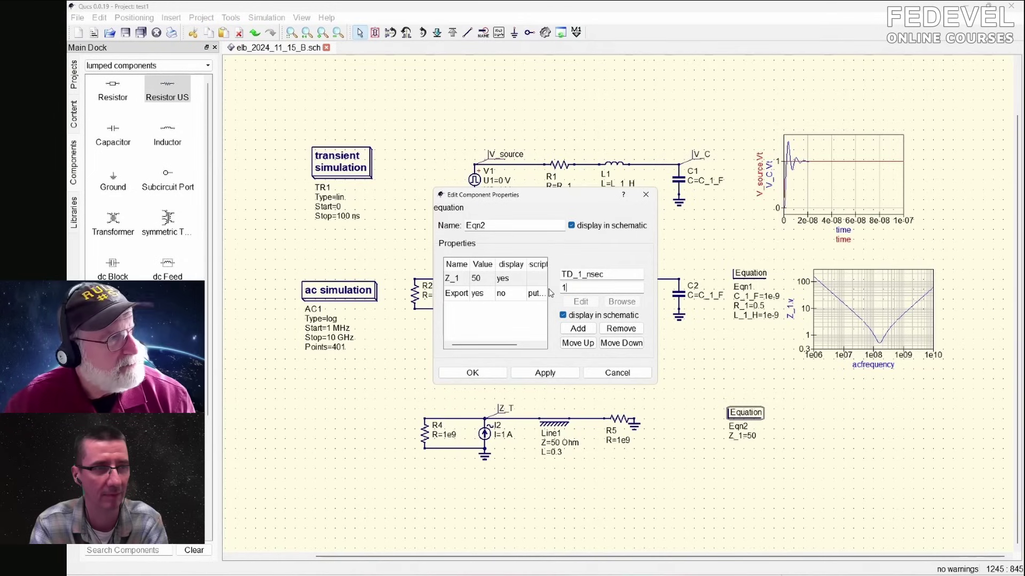
pyautogui.click(578, 329)
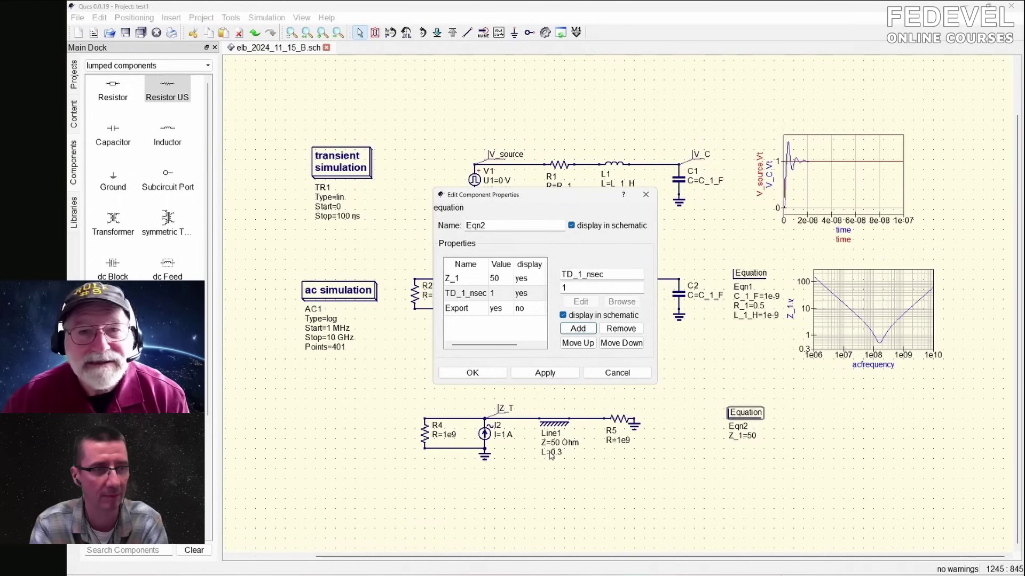
# - Add the variable Len_1_m as 0.3*TD_1_nsec to the equation block and accept its properties
pyautogui.doubleClick(615, 273)
pyautogui.write('Len_1_m')
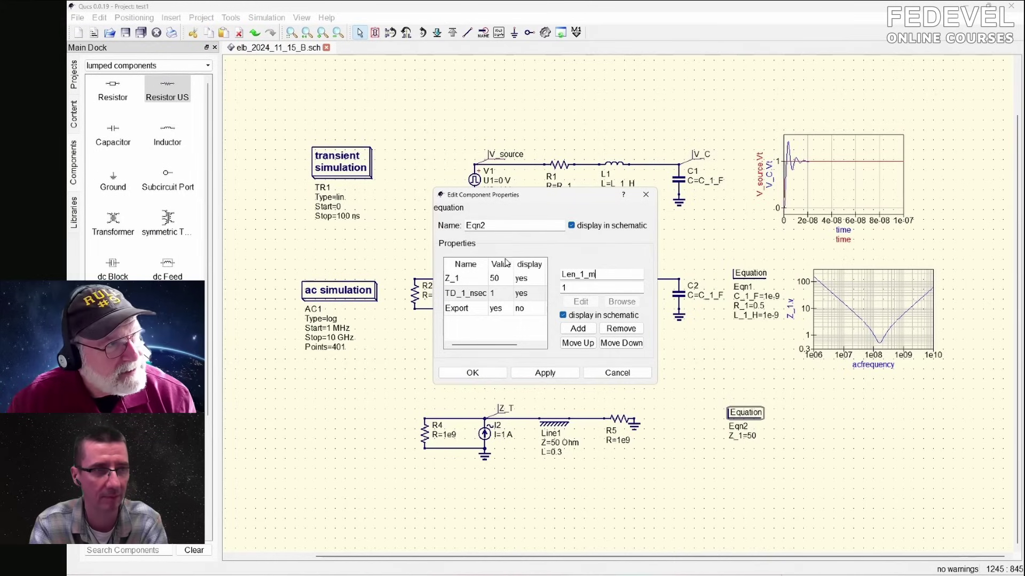
pyautogui.moveTo(574, 288); pyautogui.dragTo(551, 289)
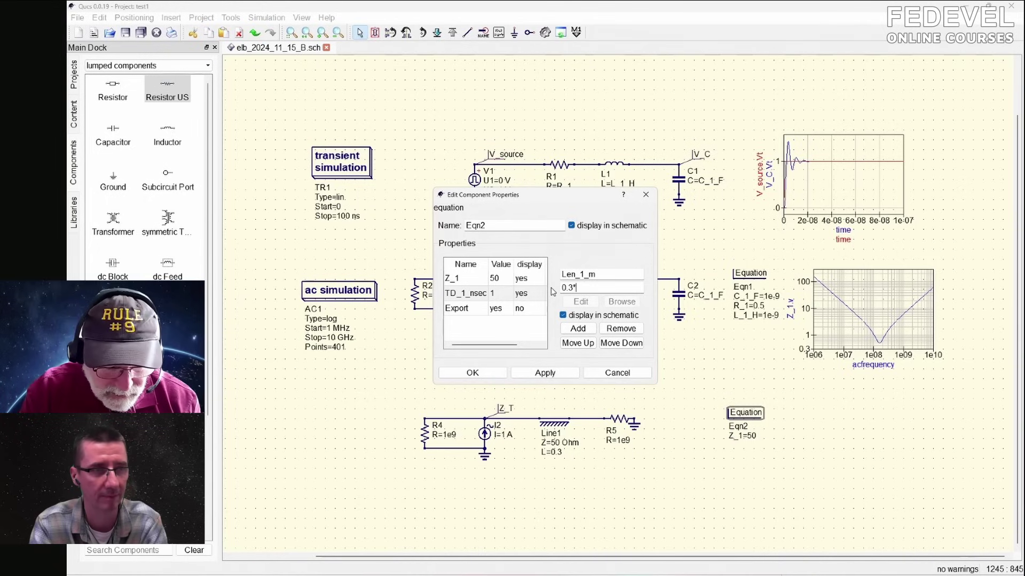
pyautogui.write('*TD_1_')
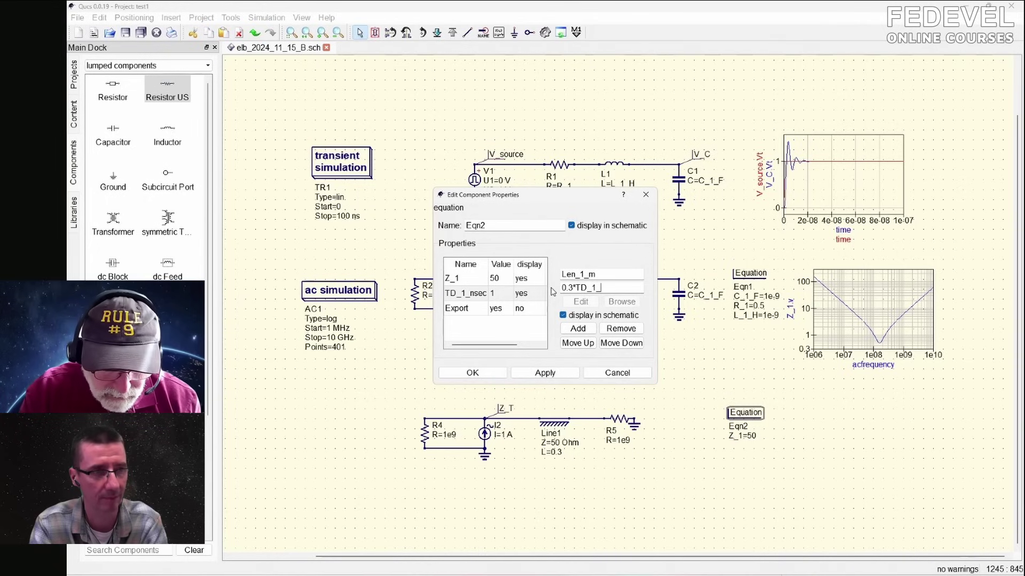
pyautogui.write('nsec')
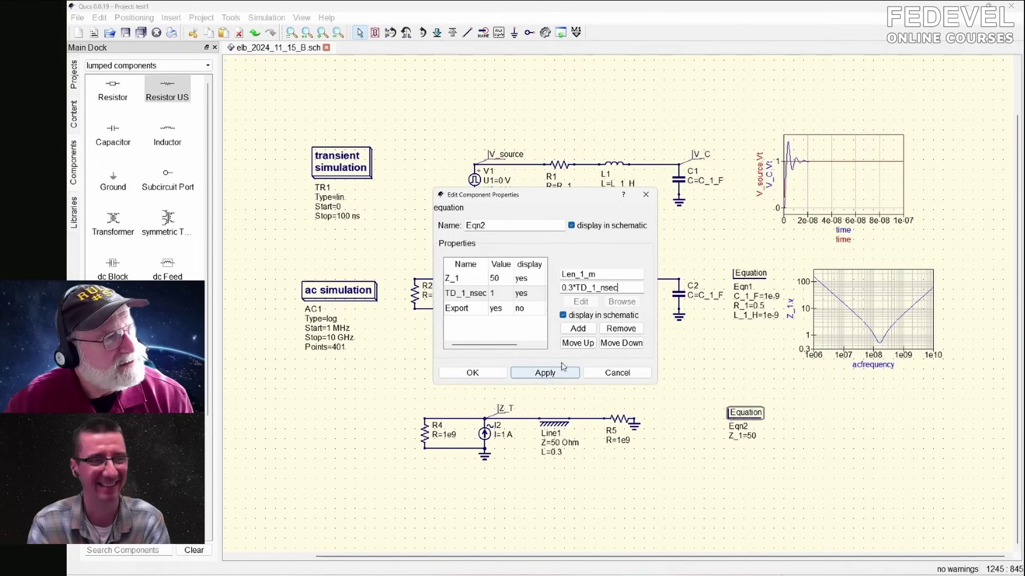
pyautogui.click(578, 329)
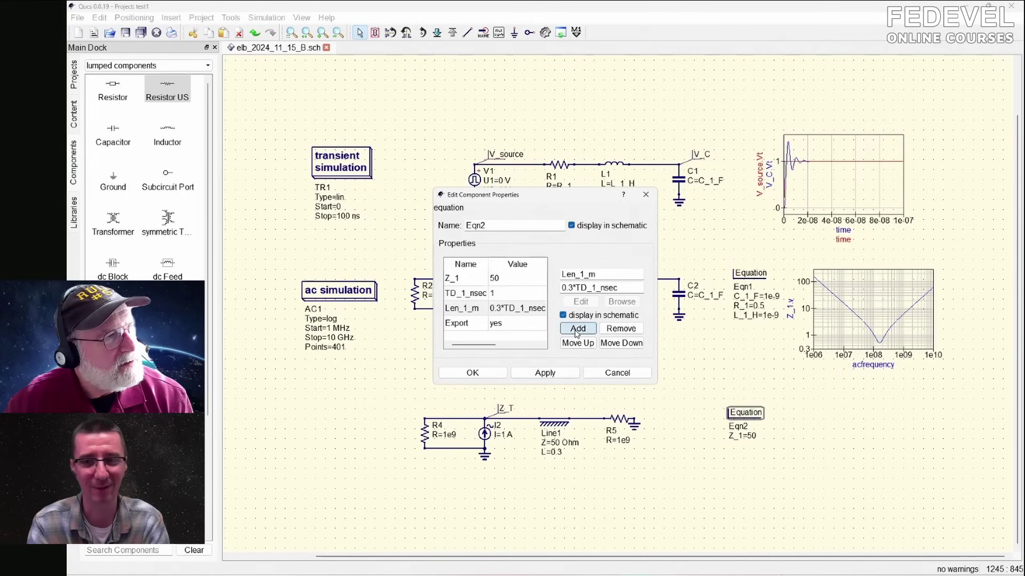
pyautogui.click(472, 373)
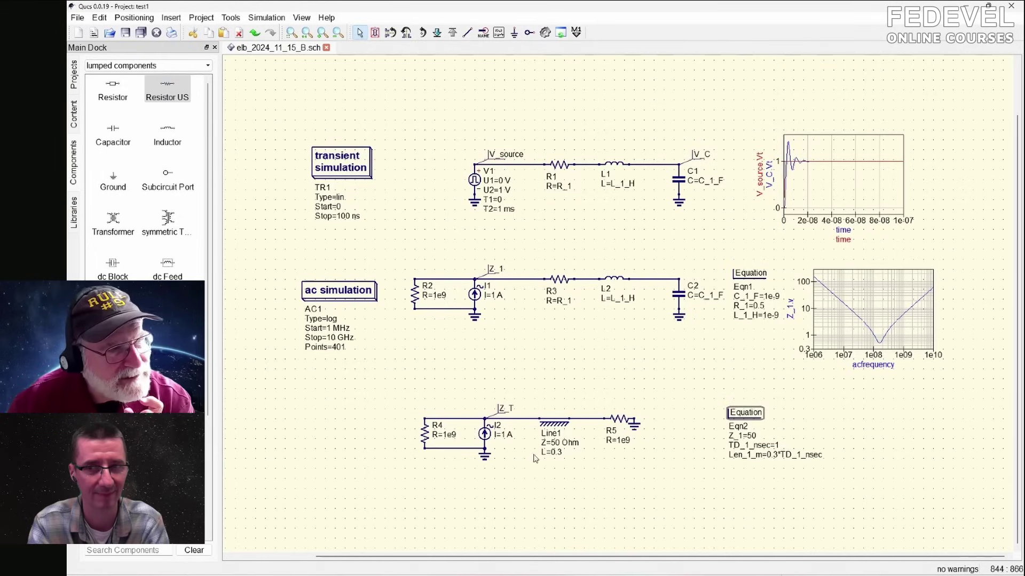
# - Rename the variable Z_1 to Z0_1 in the transmission line's equation block and accept the change
pyautogui.doubleClick(738, 437)
pyautogui.doubleClick(740, 421)
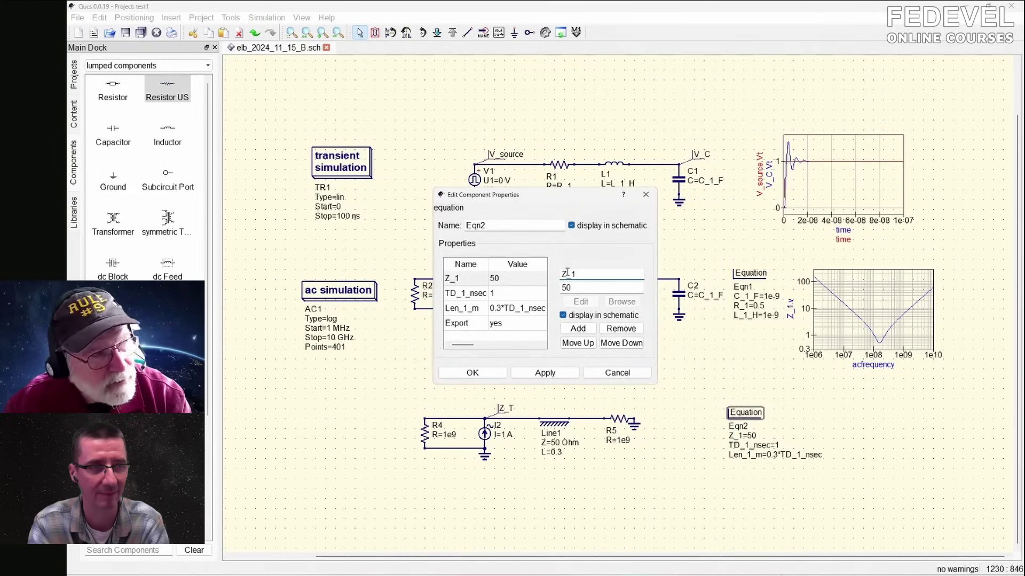
pyautogui.click(568, 273)
pyautogui.write('0')
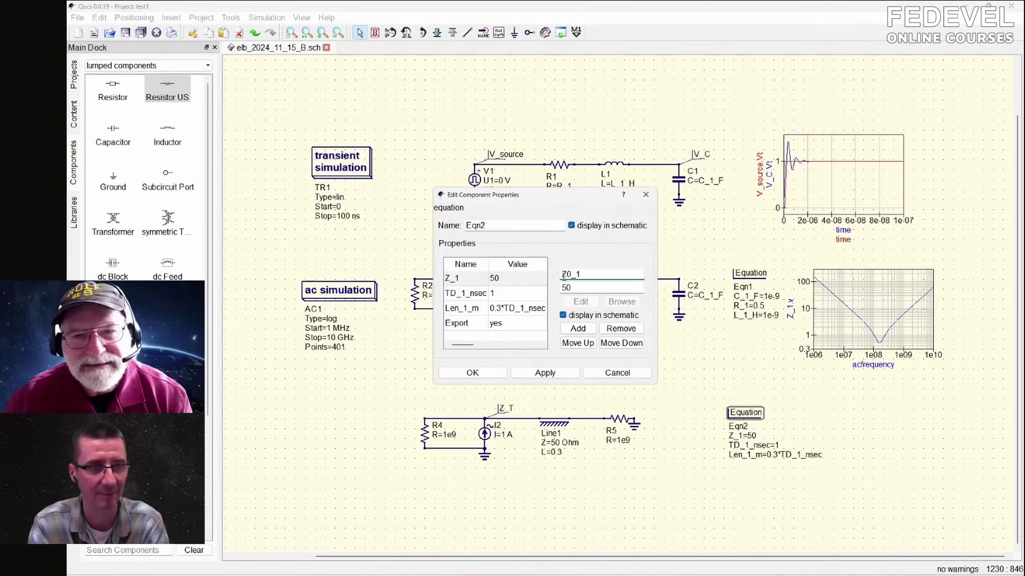
pyautogui.click(540, 374)
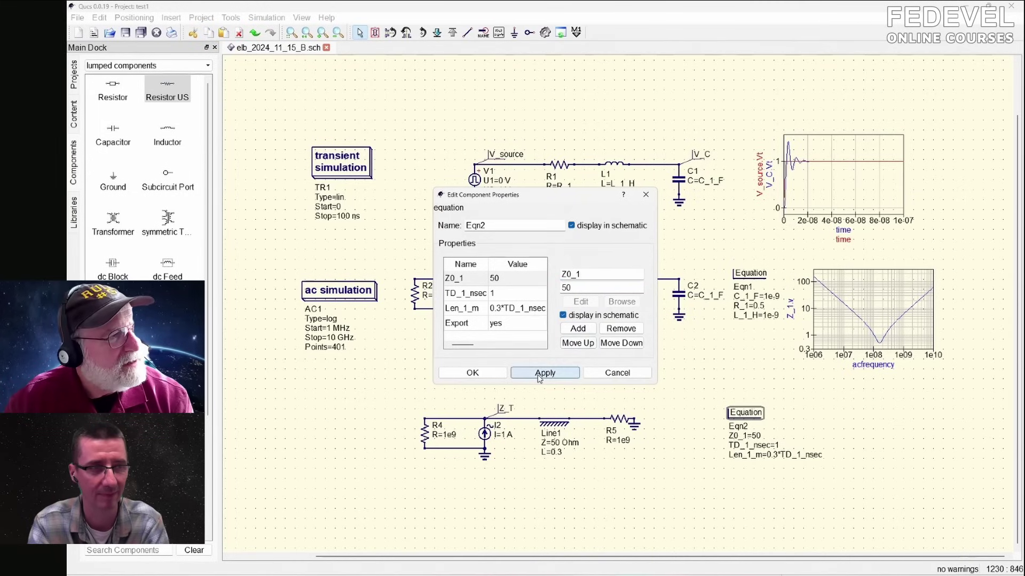
pyautogui.click(492, 373)
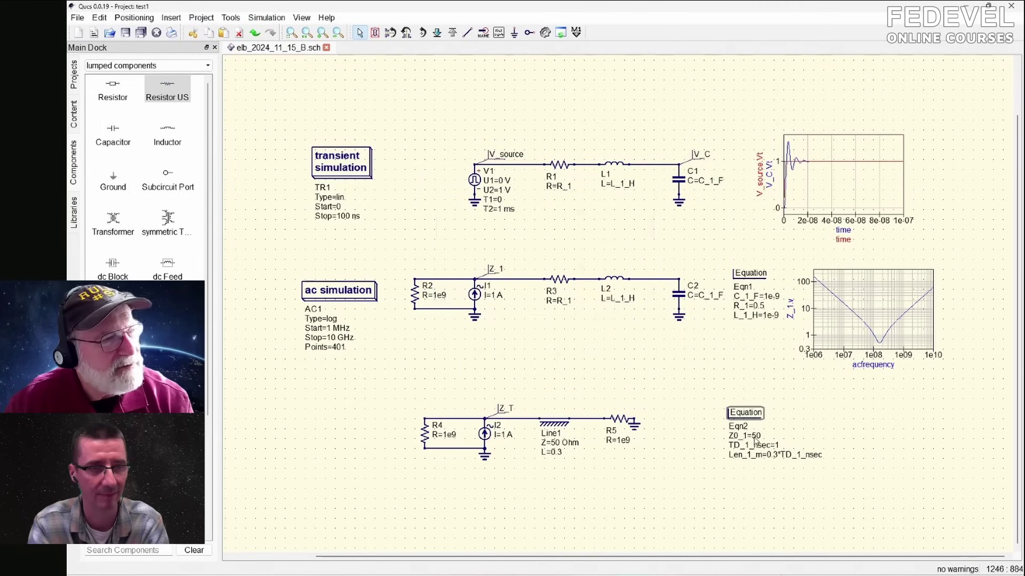
# - Set the characteristic impedance of transmission line Line1 to the variable Z0_1
pyautogui.doubleClick(554, 421)
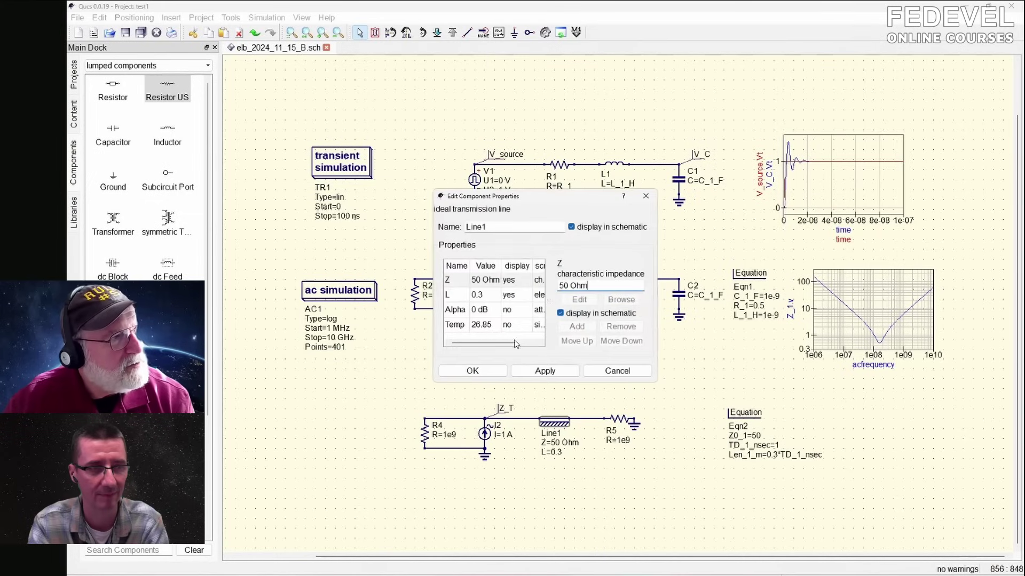
pyautogui.click(522, 284)
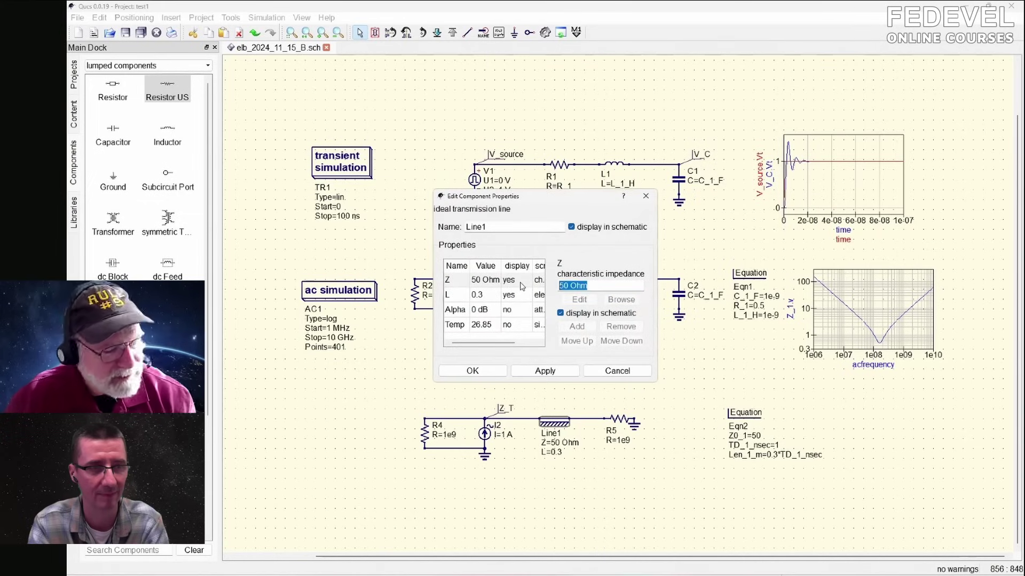
pyautogui.write('Z')
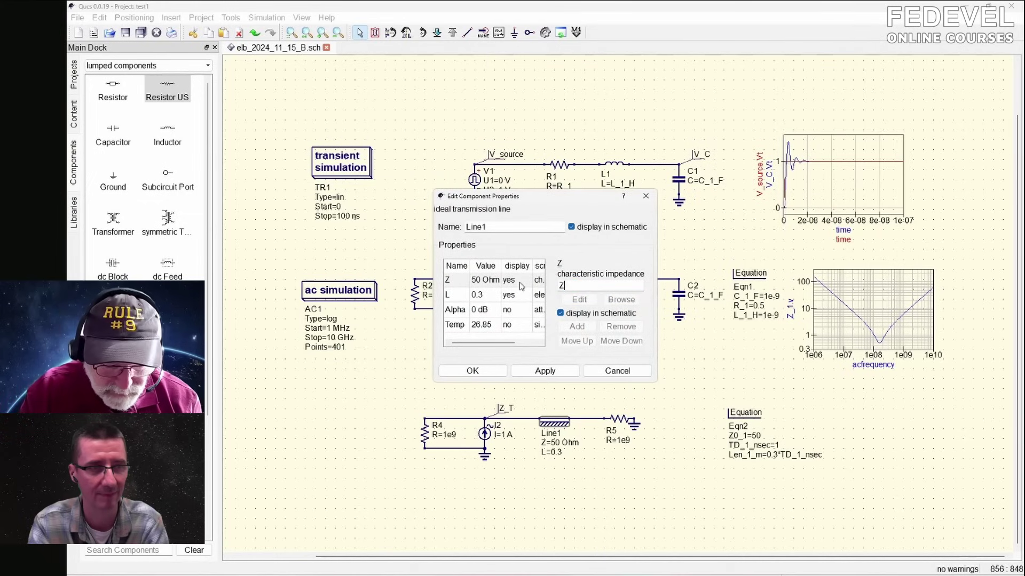
pyautogui.write('0_')
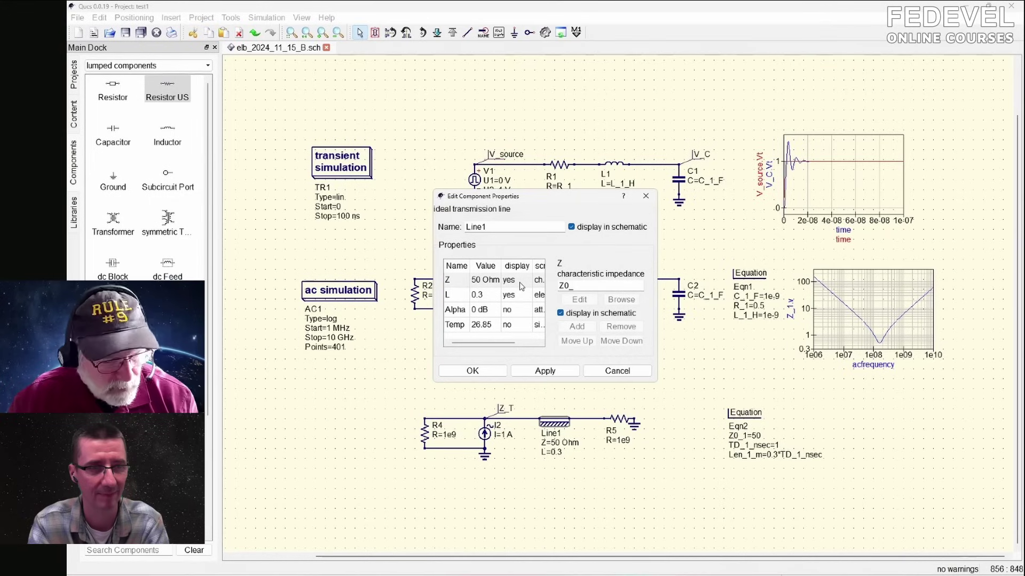
pyautogui.write('1')
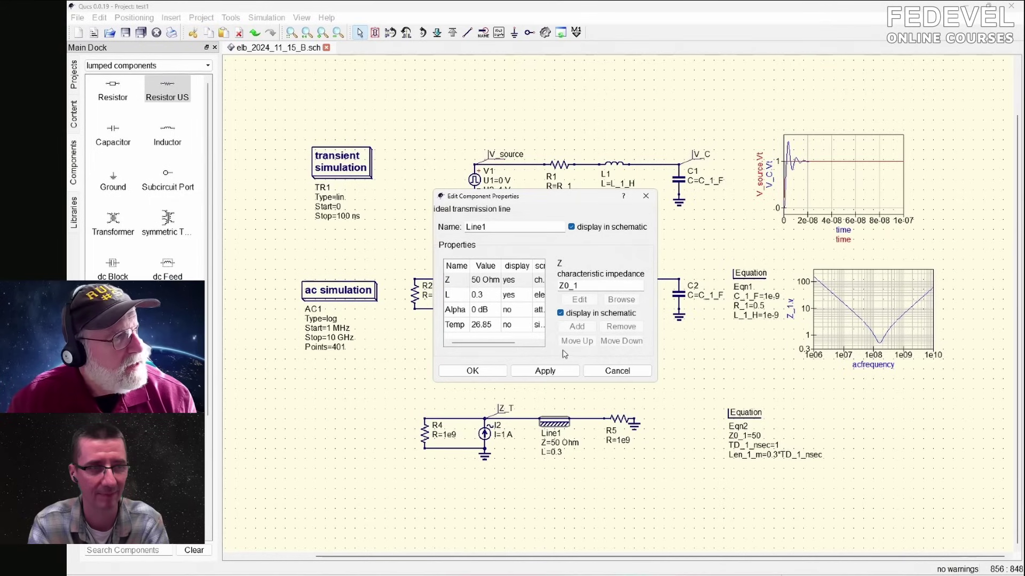
pyautogui.click(544, 371)
# - Set Line1's electrical length to the variable Len_1_m and accept its properties
pyautogui.click(483, 297)
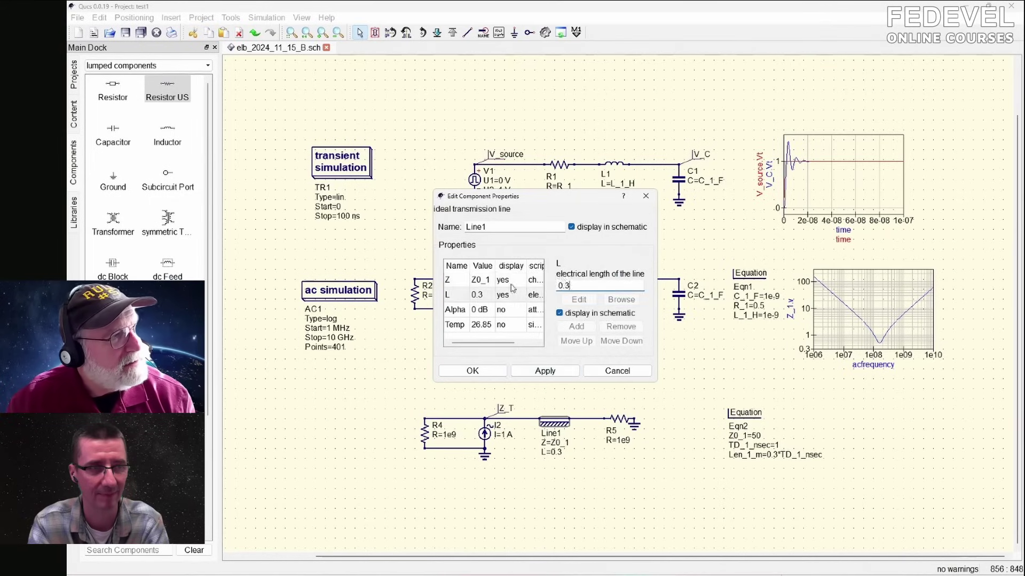
pyautogui.hotkey('ctrl', 'a')
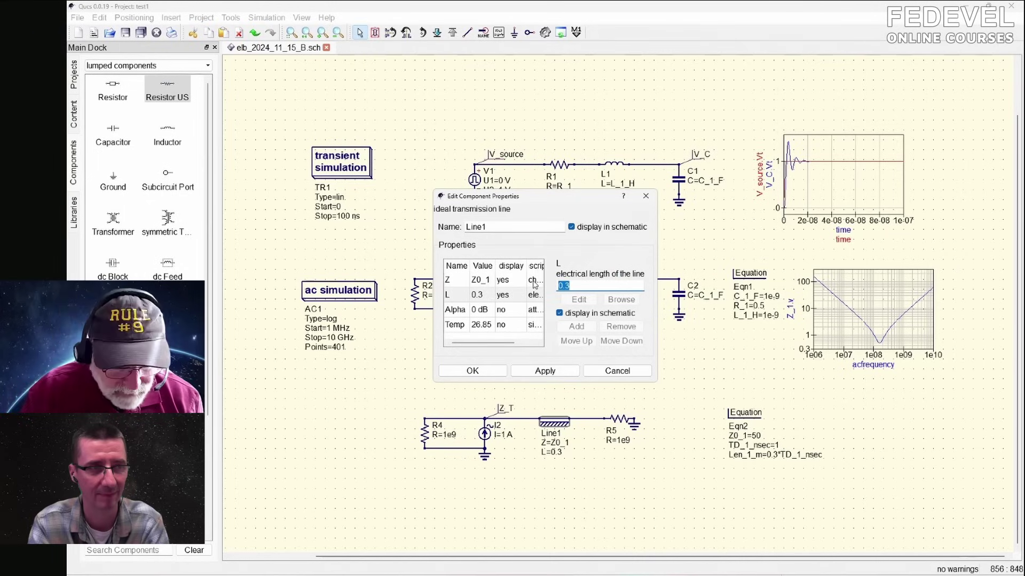
pyautogui.write('Len_1_m')
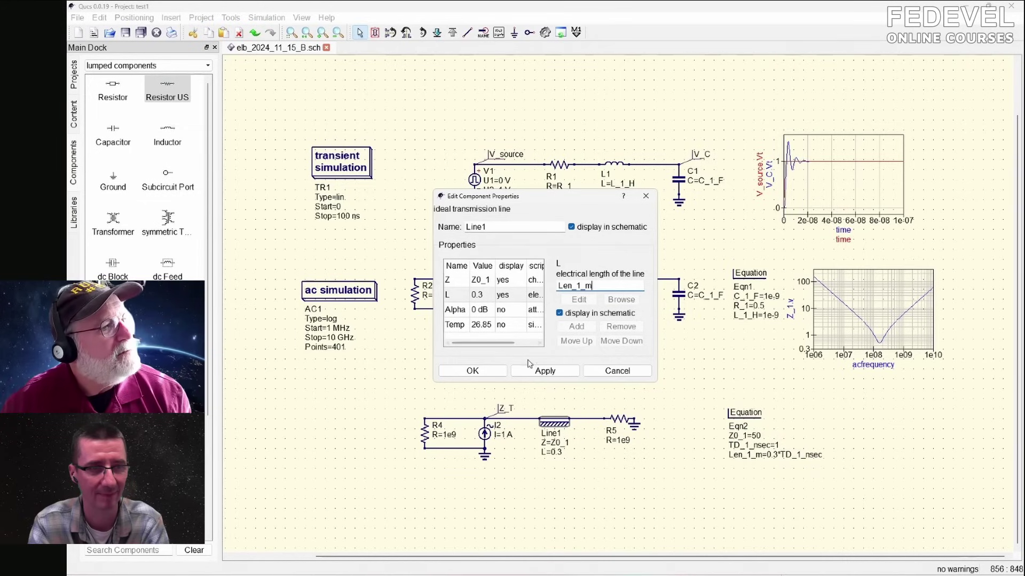
pyautogui.click(541, 372)
pyautogui.click(473, 371)
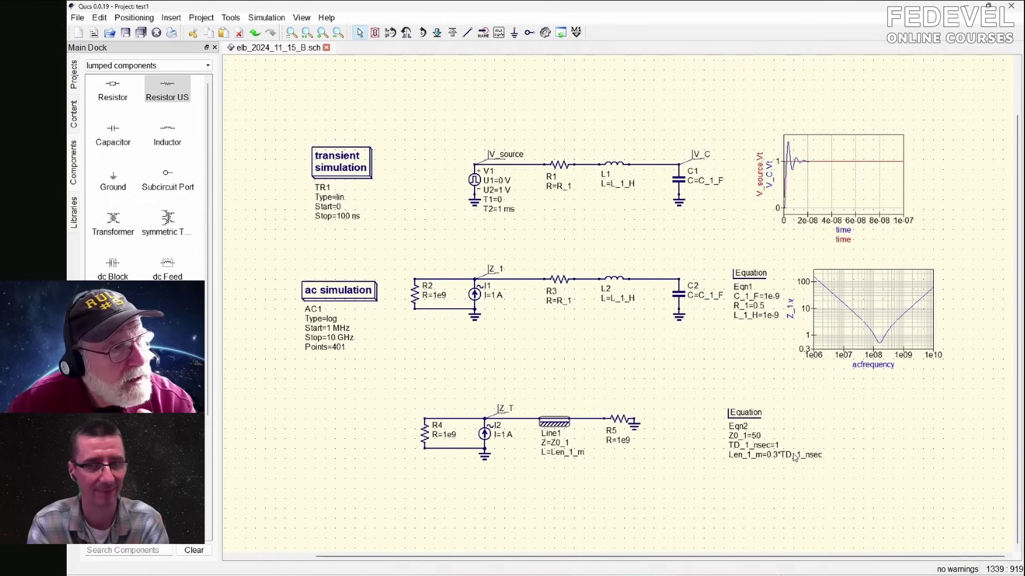
# - Set C_1_F to TD_nsec*1e-9/Z0_1 in the RLC circuit's equation block, Eqn1, and accept it
pyautogui.doubleClick(762, 284)
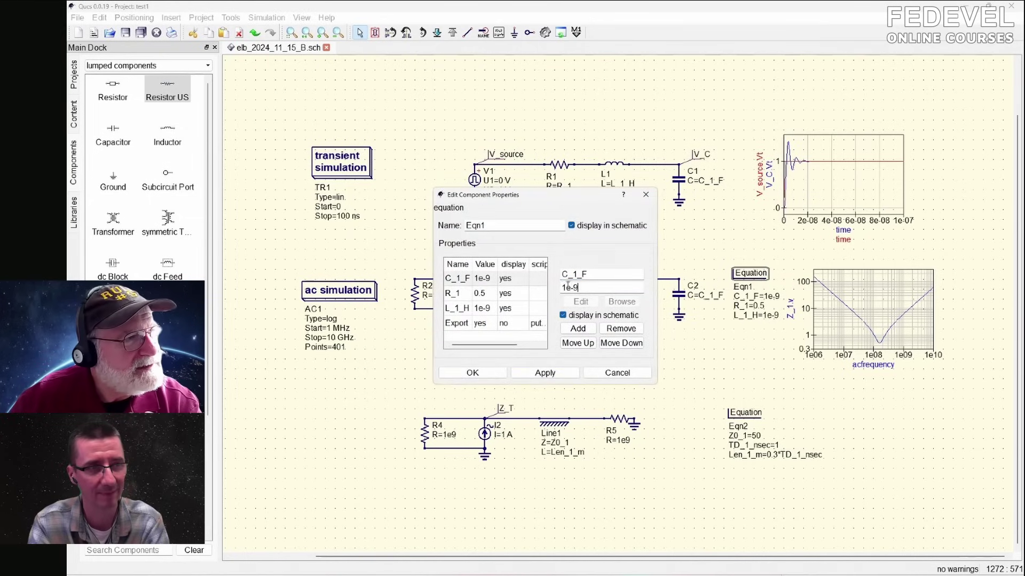
pyautogui.tripleClick(567, 286)
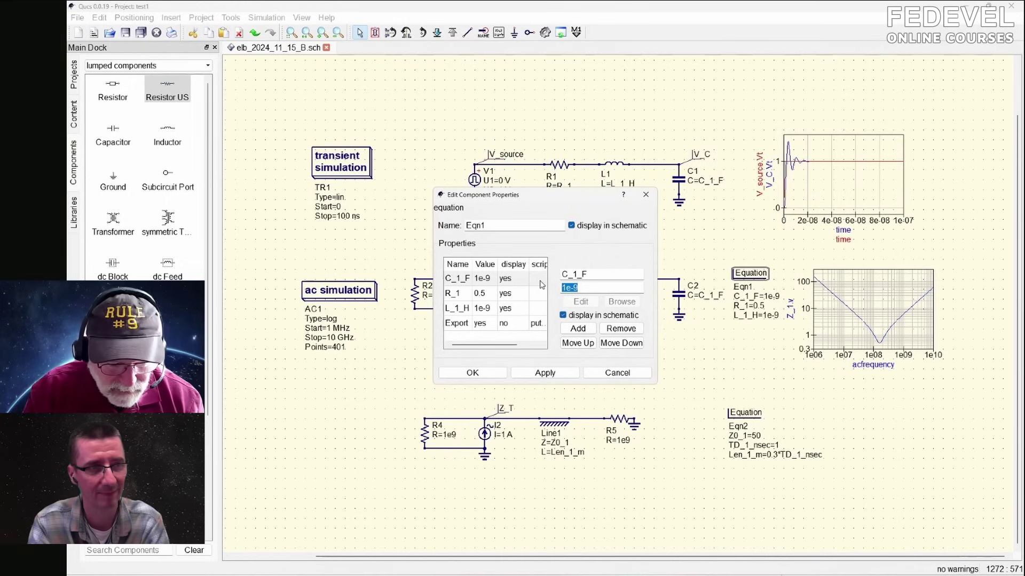
pyautogui.write('TD_')
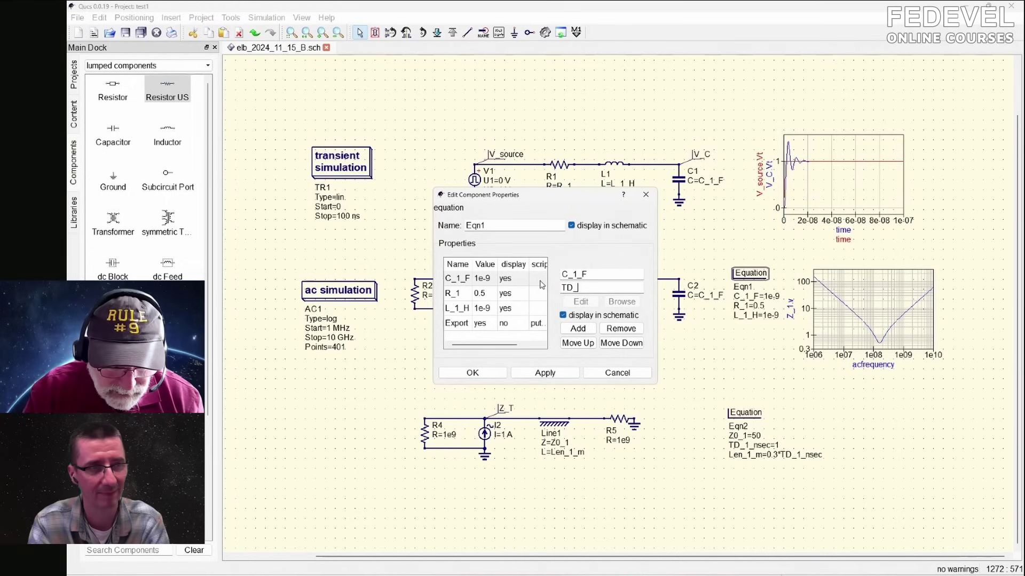
pyautogui.write('nsec*1e-9/Z0_1')
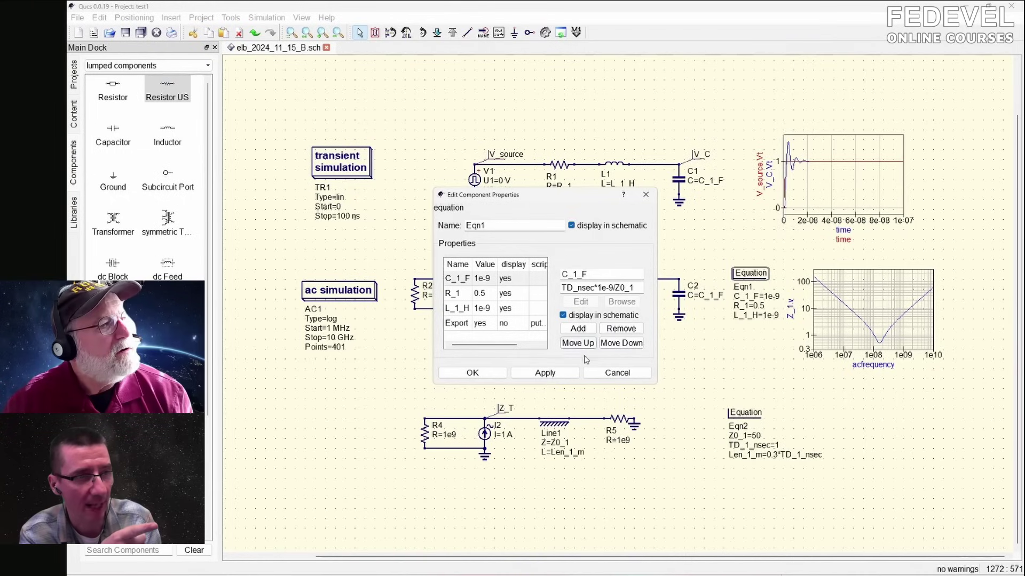
pyautogui.click(545, 372)
pyautogui.click(470, 373)
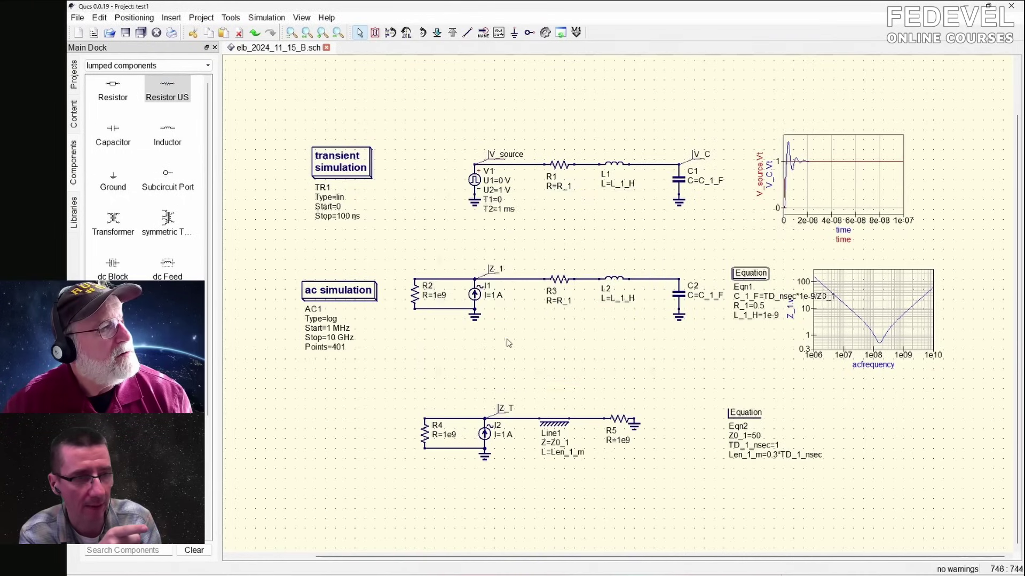
# - Correct the C_1_F expression to TD_1_nsec*1e-9/Z0_1 and move the Eqn1 block below capacitor C2, clear of the impedance plot
pyautogui.doubleClick(755, 281)
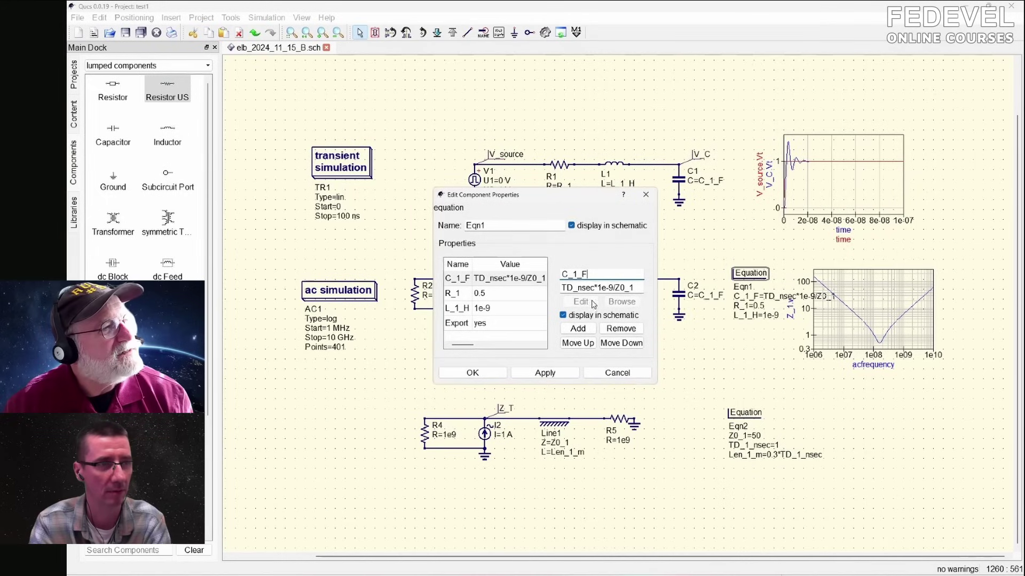
pyautogui.click(573, 289)
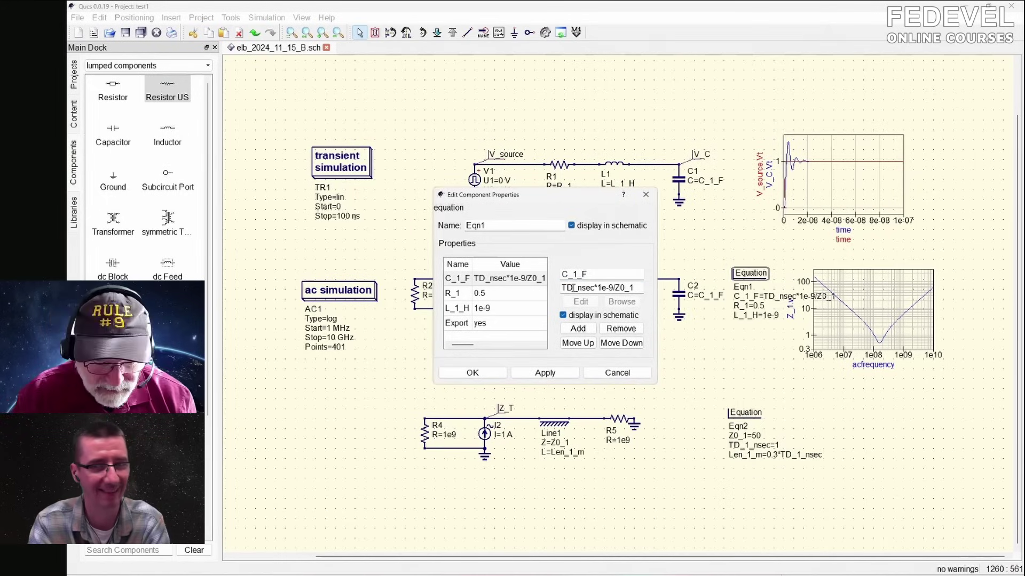
pyautogui.write('_1')
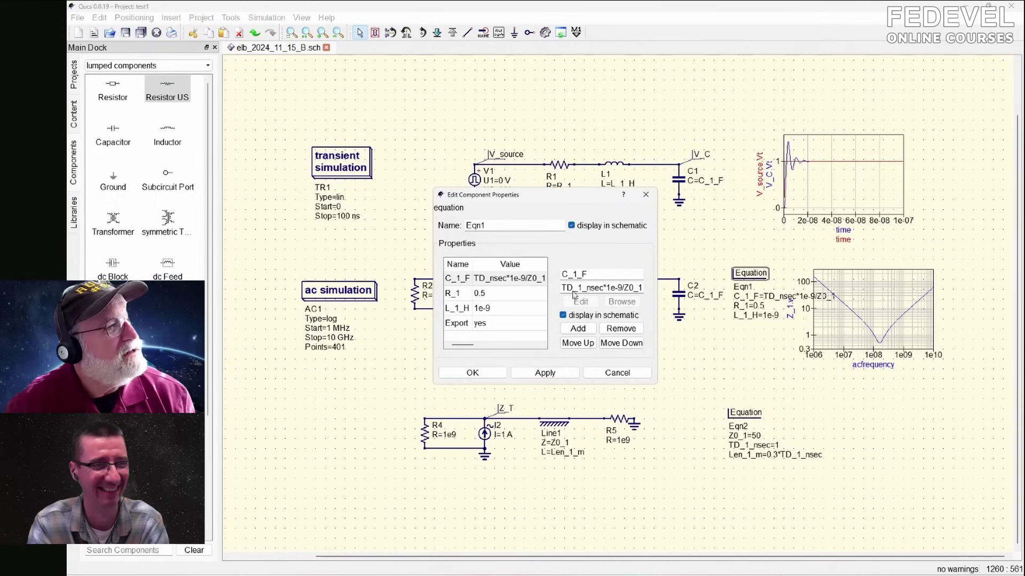
pyautogui.click(543, 373)
pyautogui.click(472, 372)
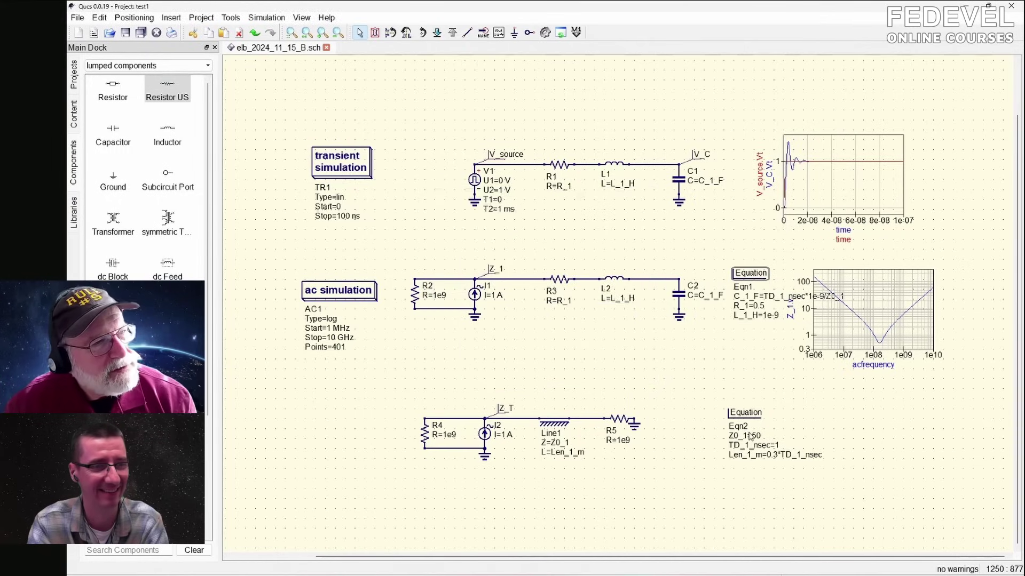
pyautogui.moveTo(754, 277); pyautogui.dragTo(684, 348)
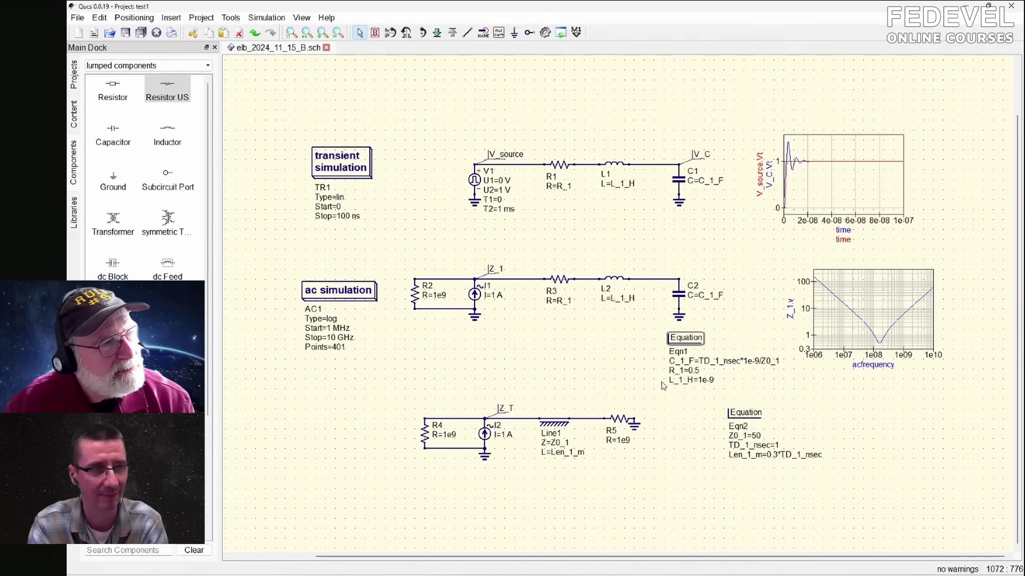
# - Set L_1_H to TD_1_nsec*1e-9*Z0_1 in the Eqn1 block and accept its properties
pyautogui.doubleClick(699, 344)
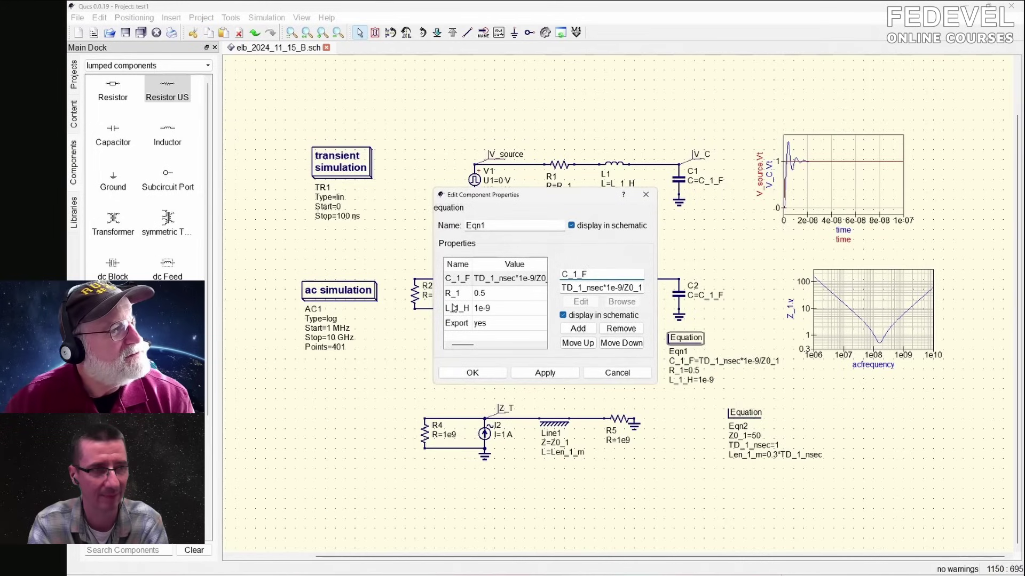
pyautogui.click(453, 308)
pyautogui.tripleClick(598, 288)
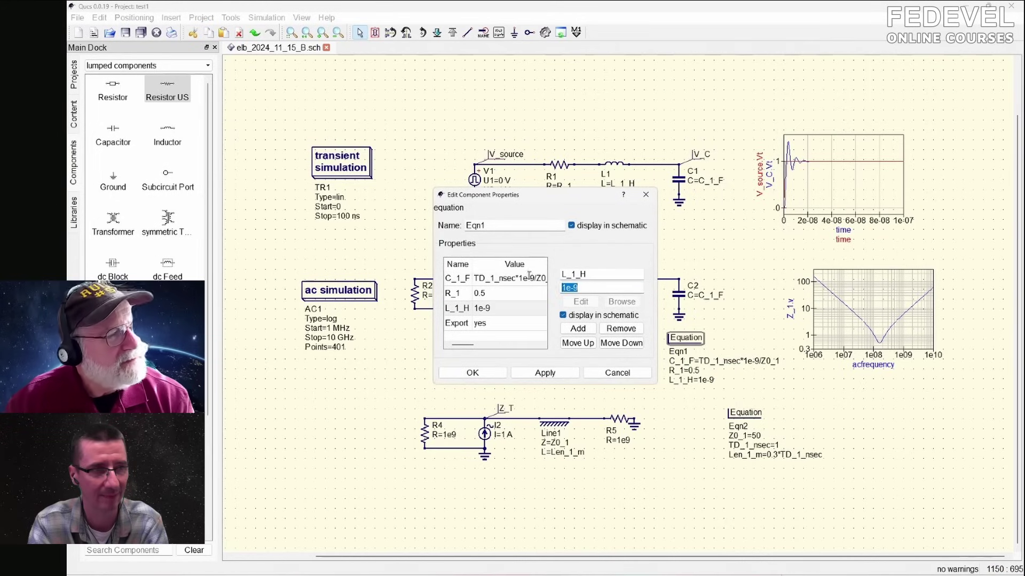
pyautogui.write('TD_1_nsec*')
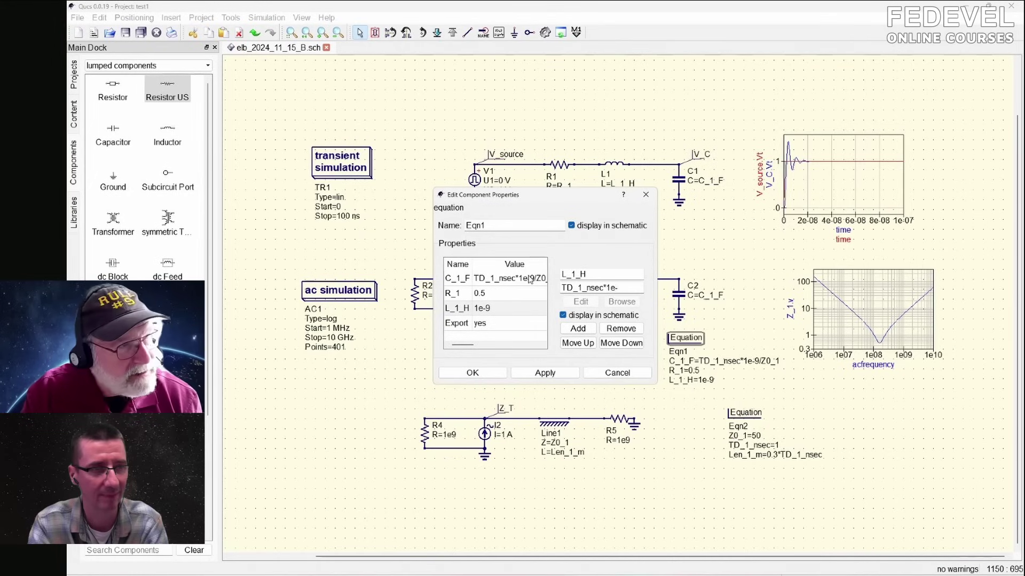
pyautogui.write('9')
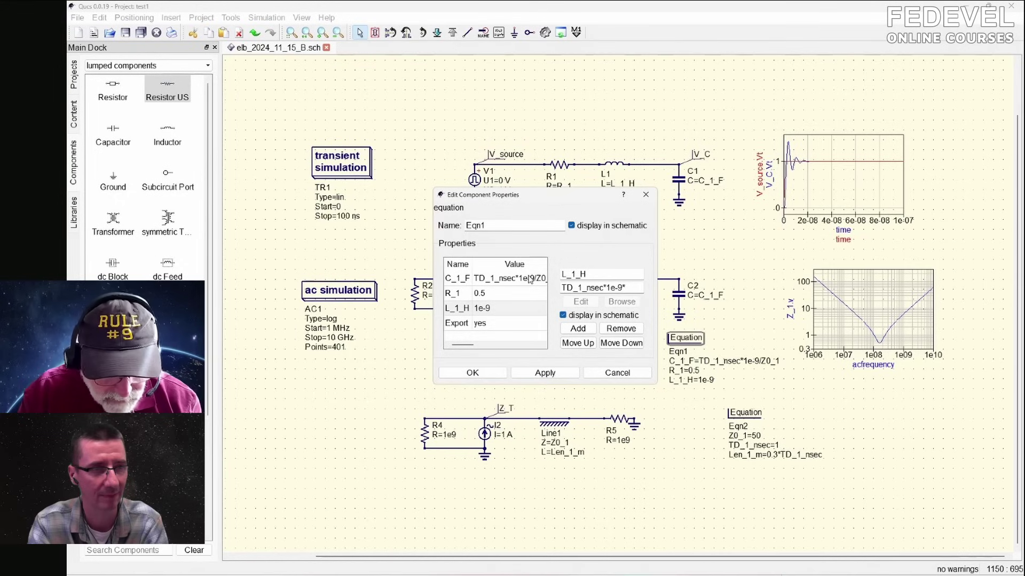
pyautogui.write('*Z0_1')
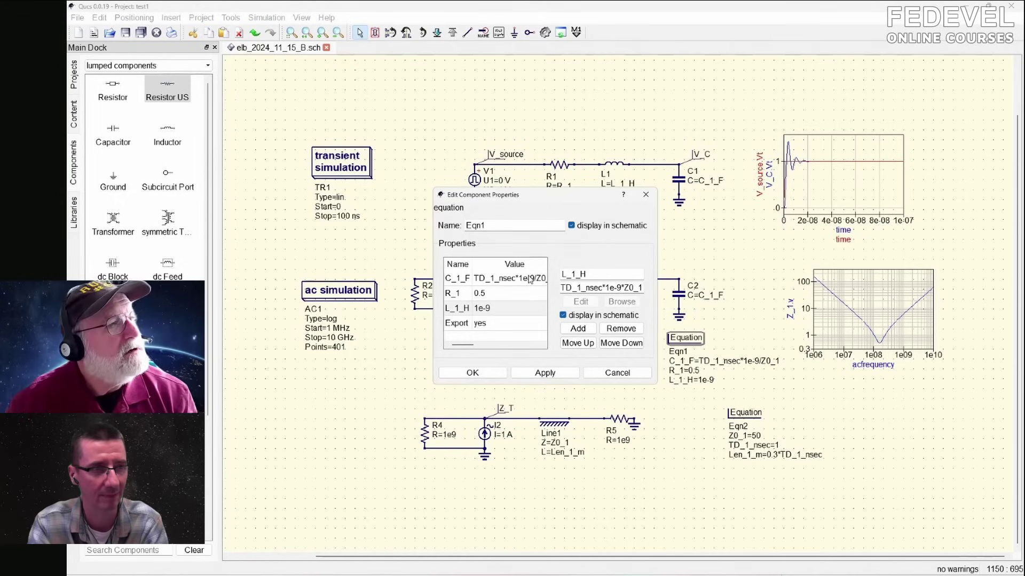
pyautogui.click(545, 373)
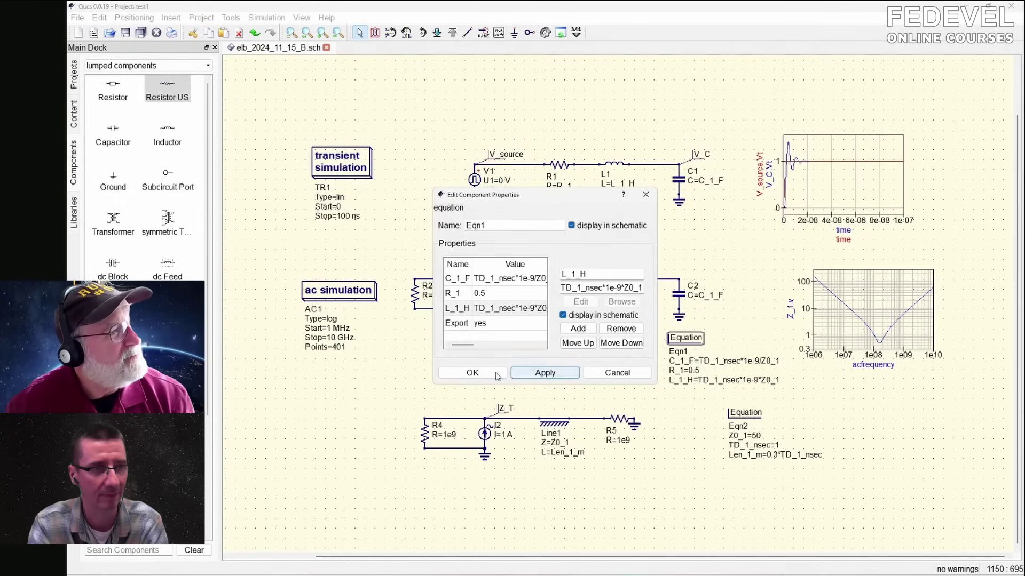
pyautogui.click(472, 373)
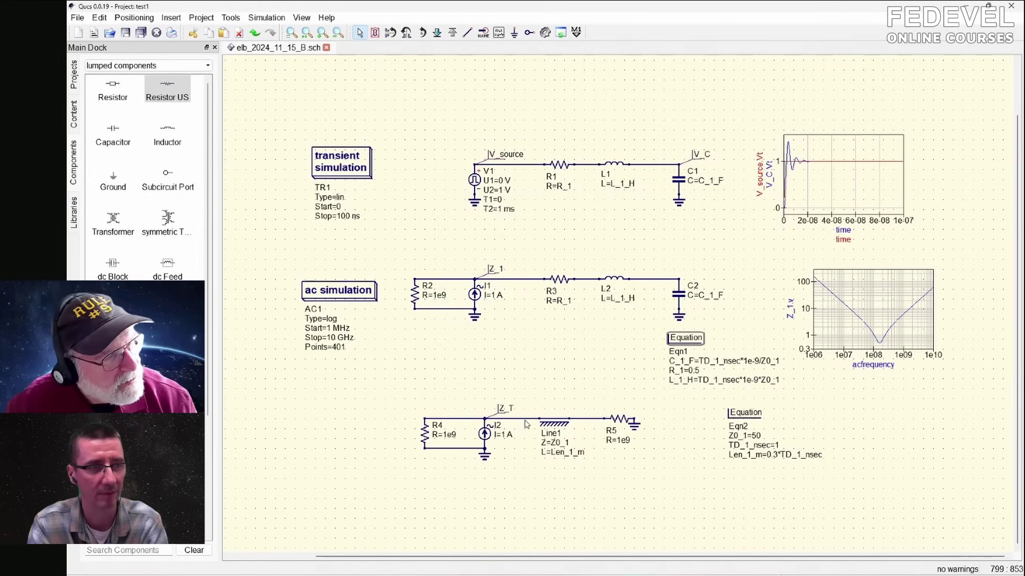
# - Set R_1 to 0.001 directly in the Eqn1 text on the schematic
pyautogui.doubleClick(694, 370)
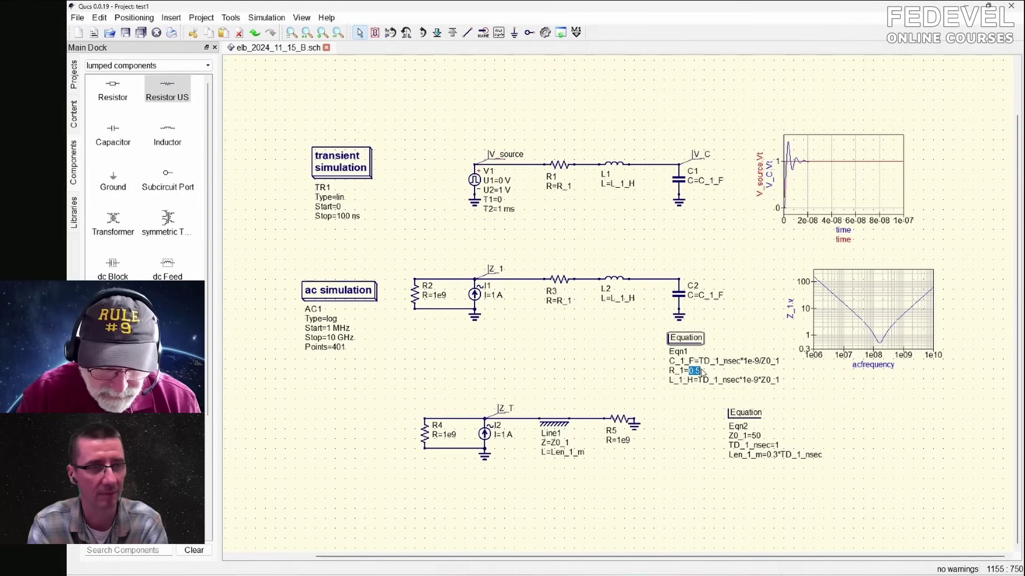
pyautogui.write('0.00')
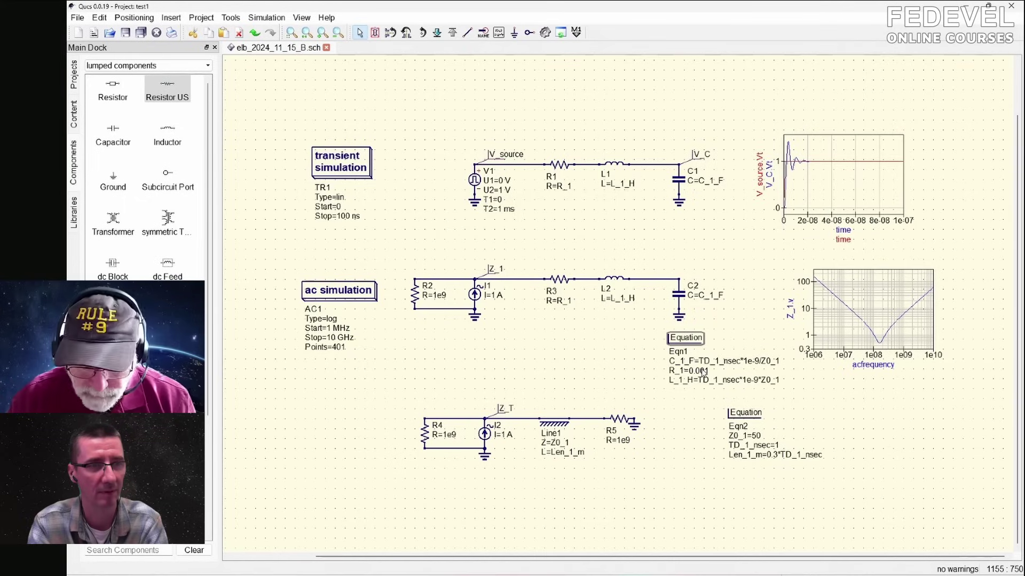
pyautogui.write('1')
pyautogui.press('Return')
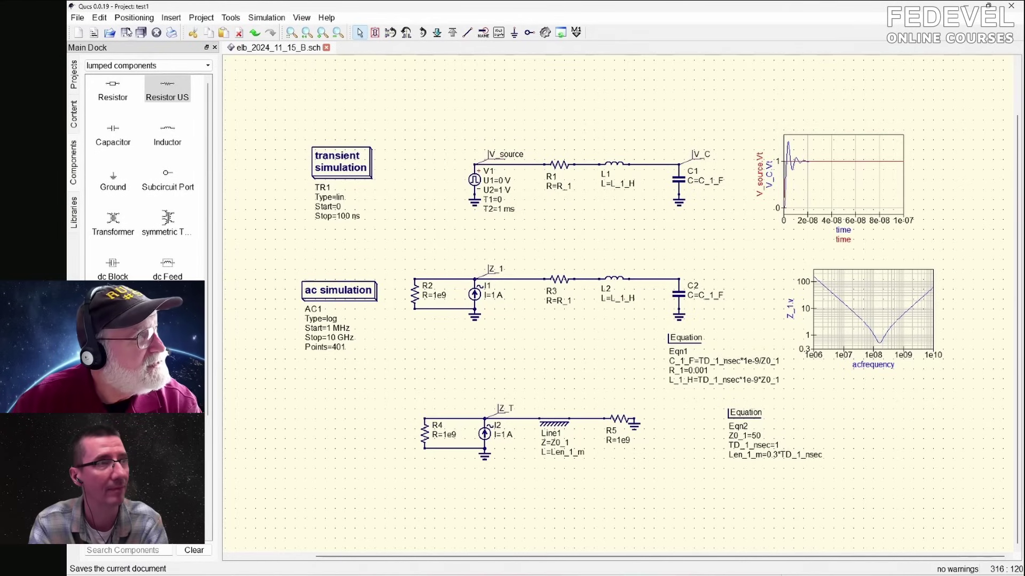
# - Save the schematic and run its simulation
pyautogui.click(128, 32)
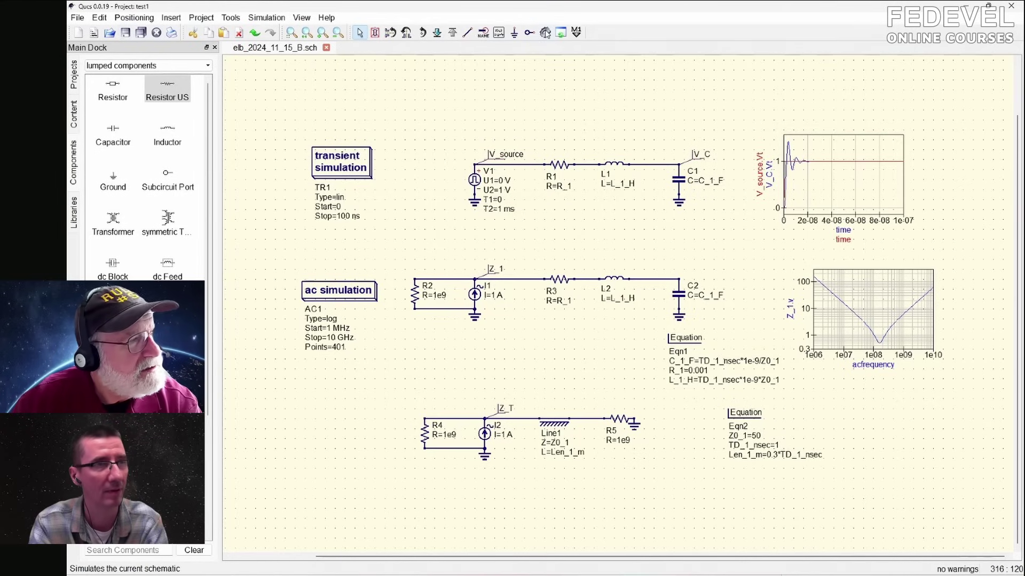
pyautogui.click(546, 33)
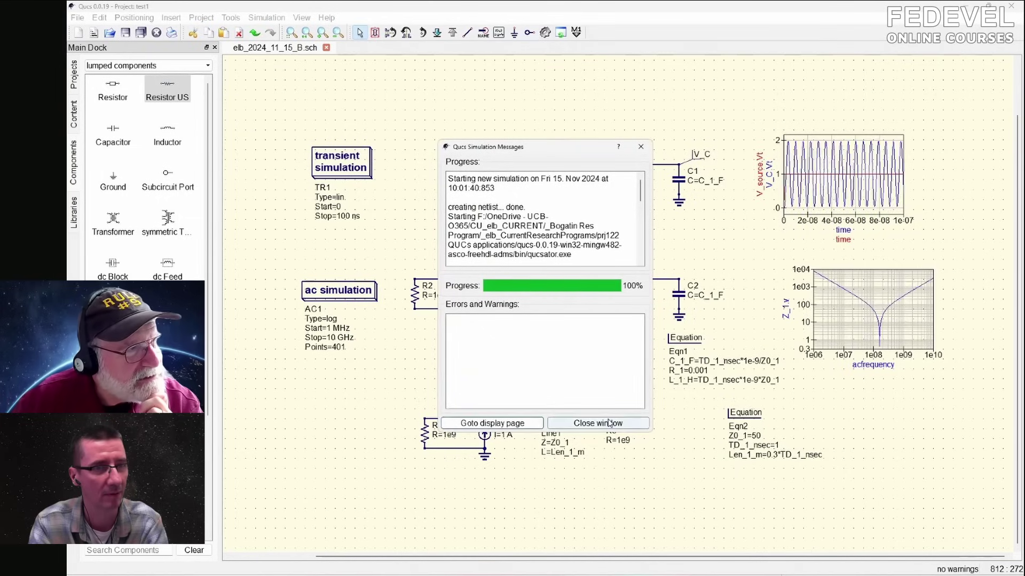
# - Dismiss the simulation messages and add the transmission line's Z_T.v trace to the AC impedance diagram alongside Z_1.v
pyautogui.click(609, 423)
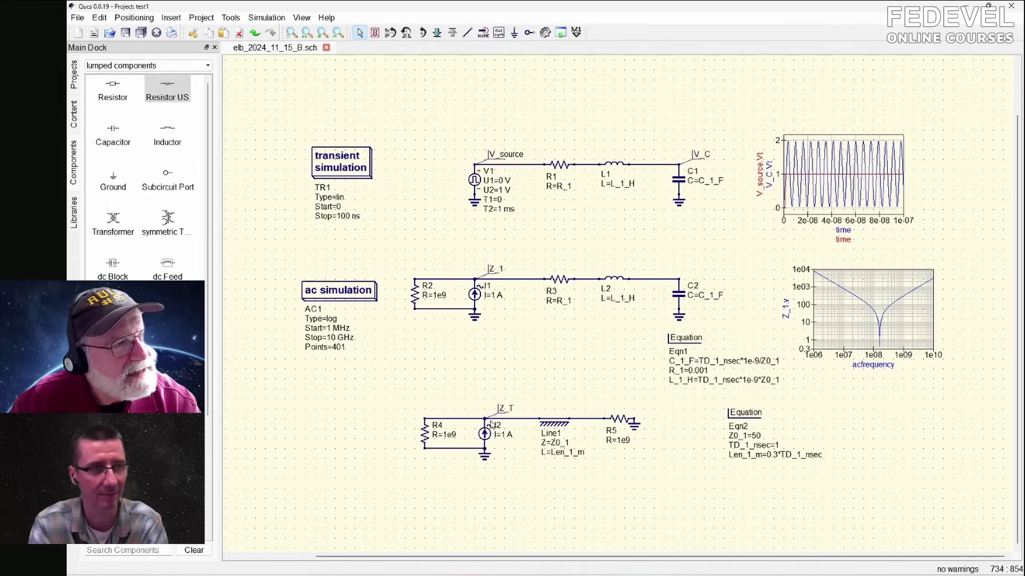
pyautogui.doubleClick(879, 292)
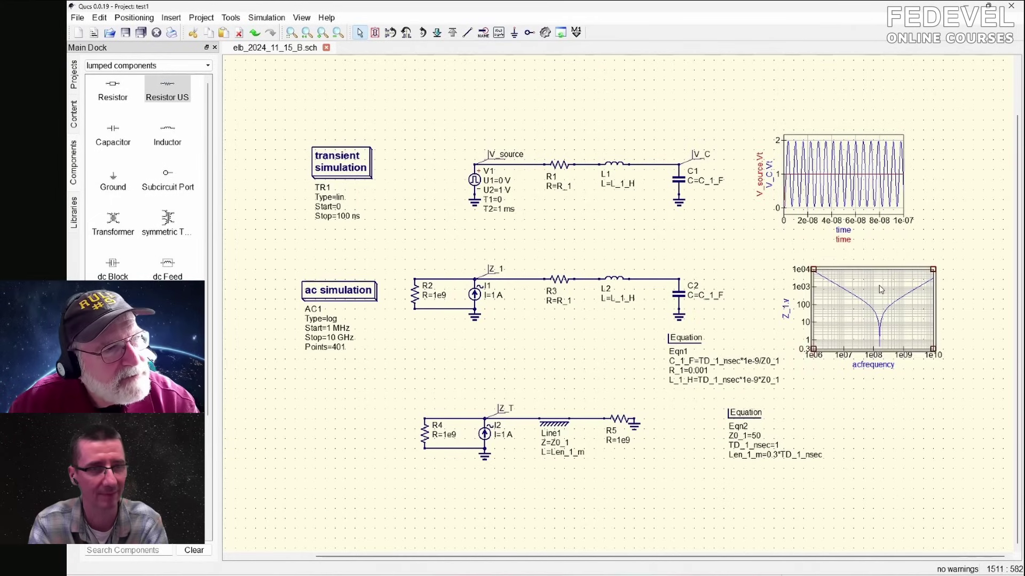
pyautogui.scroll(-4, 427, 323)
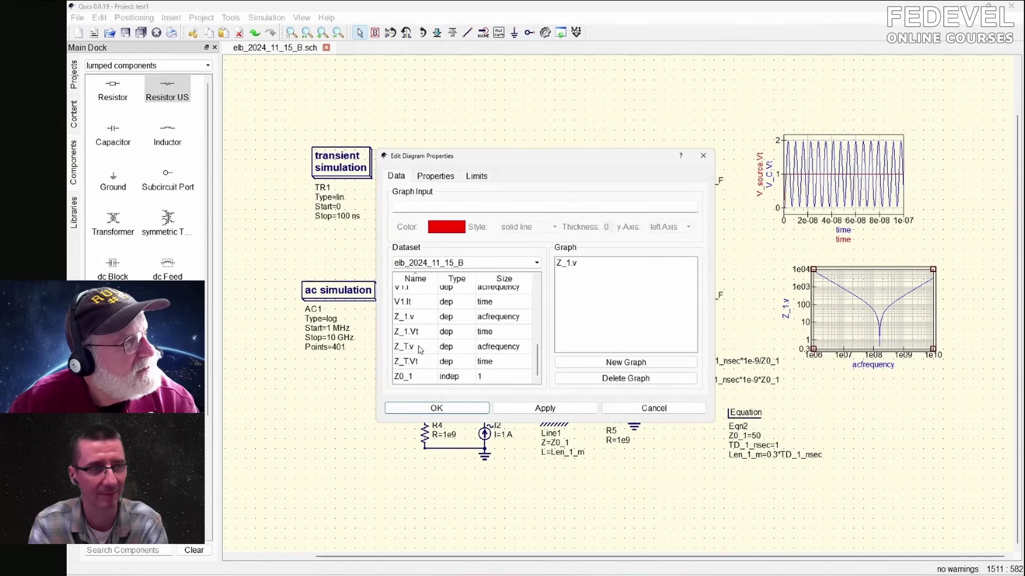
pyautogui.doubleClick(516, 348)
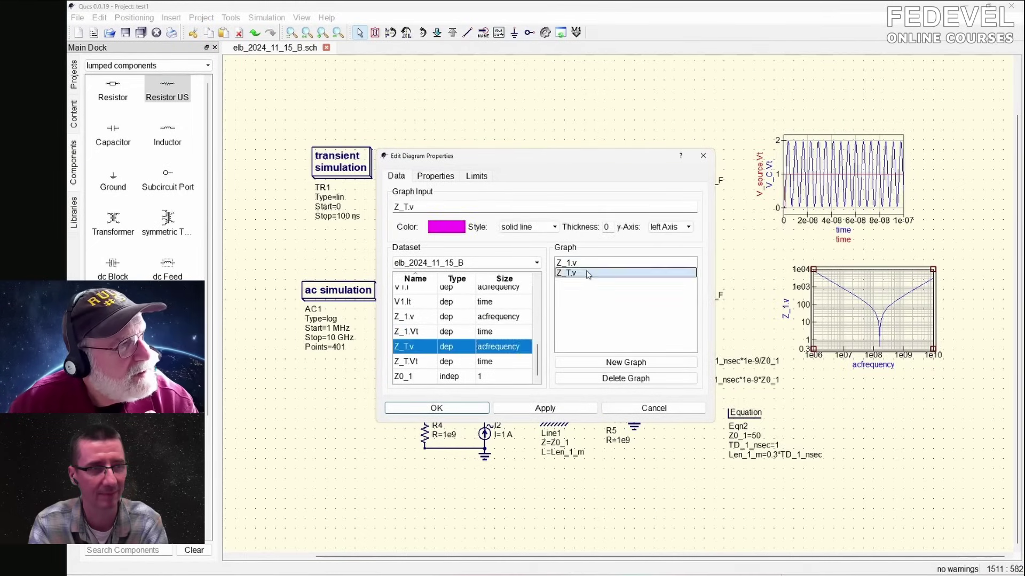
pyautogui.click(476, 408)
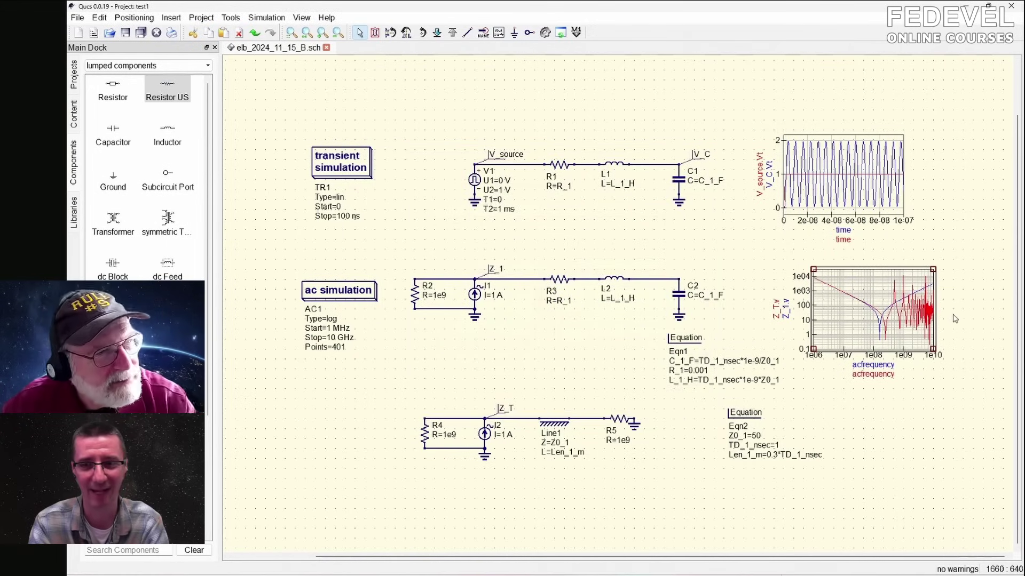
# - Examine the Z_1.v and Z_T.v curves up close, comparing their impedance dips and the equations behind them
pyautogui.scroll(5, 965, 304)
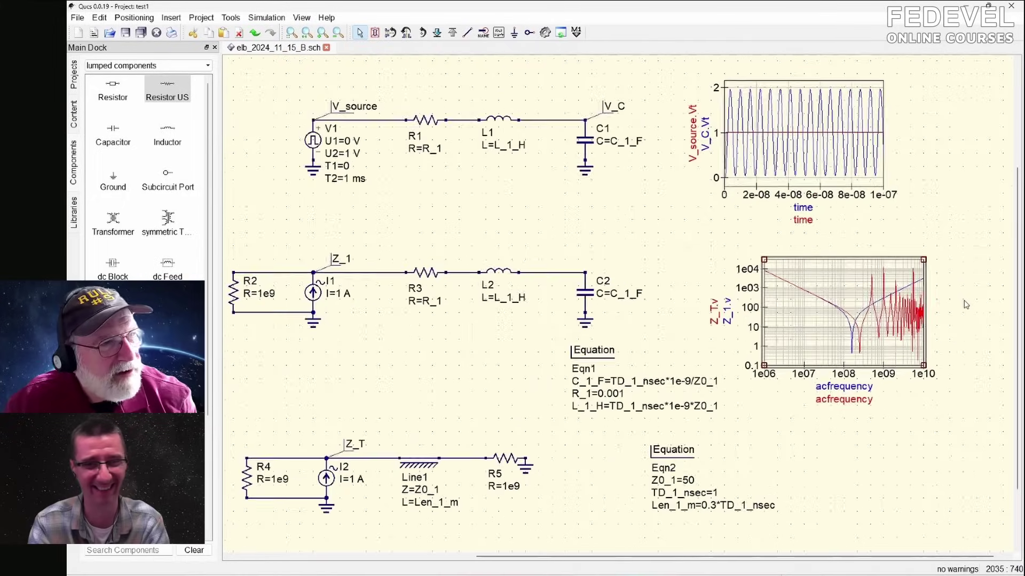
pyautogui.scroll(1, 965, 304)
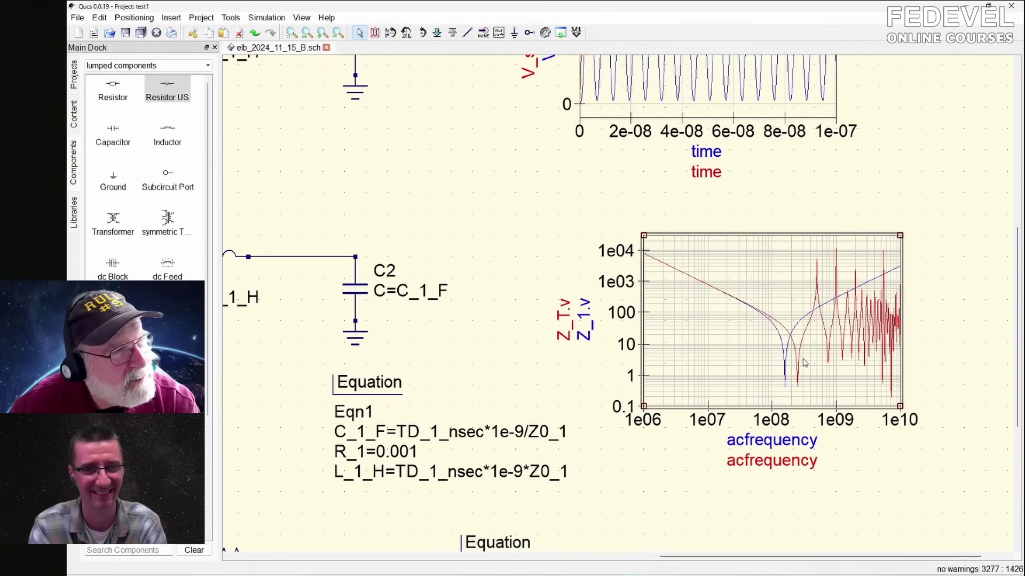
pyautogui.scroll(-3, 486, 375)
pyautogui.scroll(-5, 486, 375)
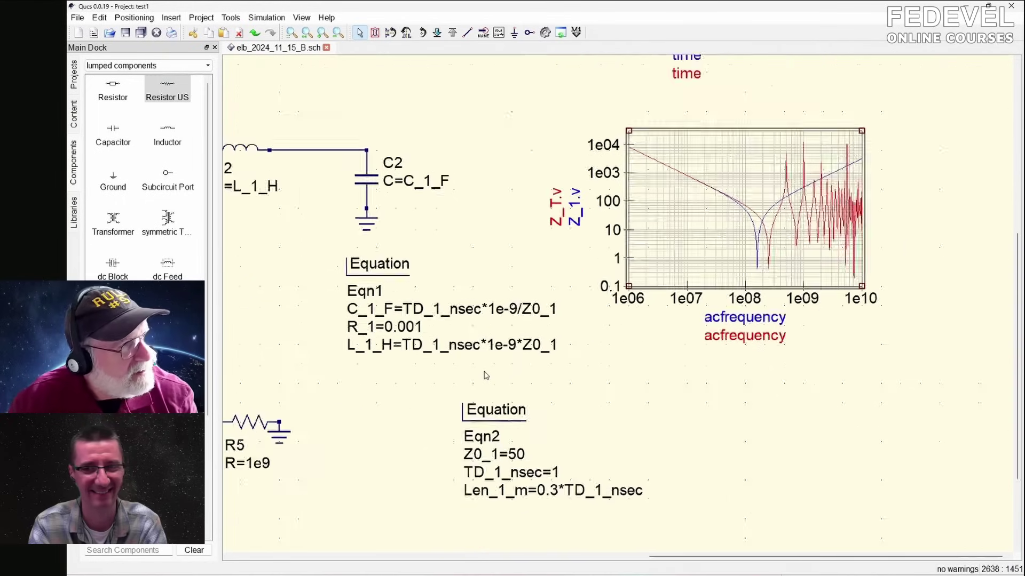